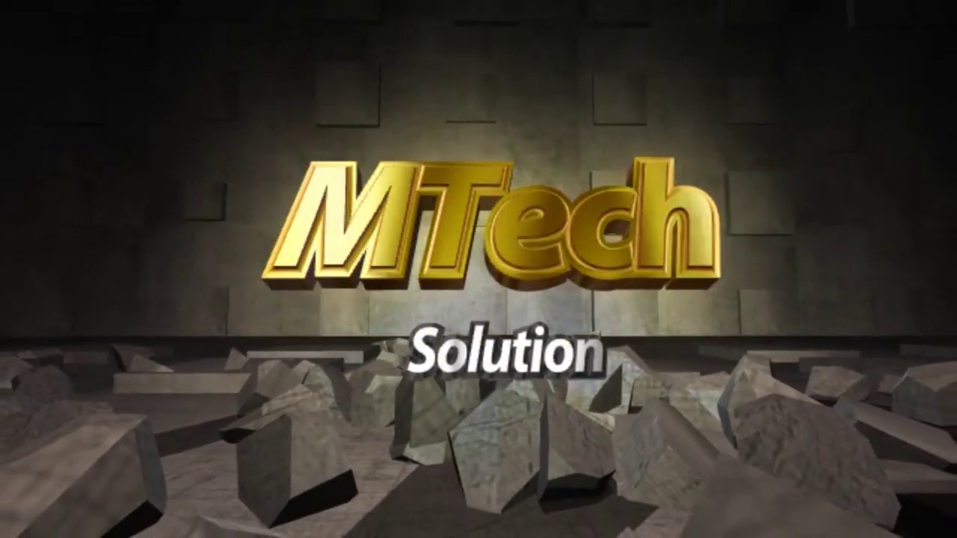
# Step: Apply Narrow margins to the blank page
pyautogui.click(384, 160)
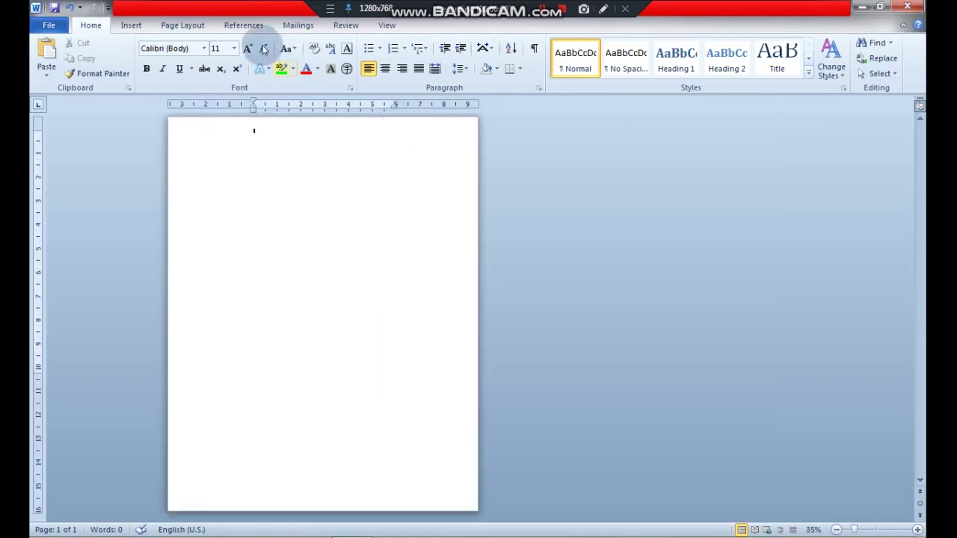
pyautogui.click(193, 36)
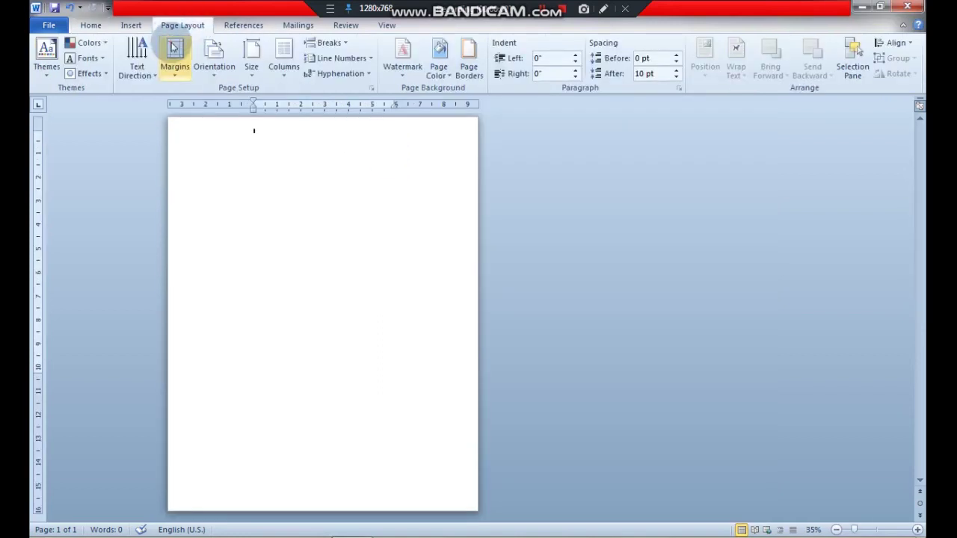
pyautogui.click(175, 60)
pyautogui.click(215, 187)
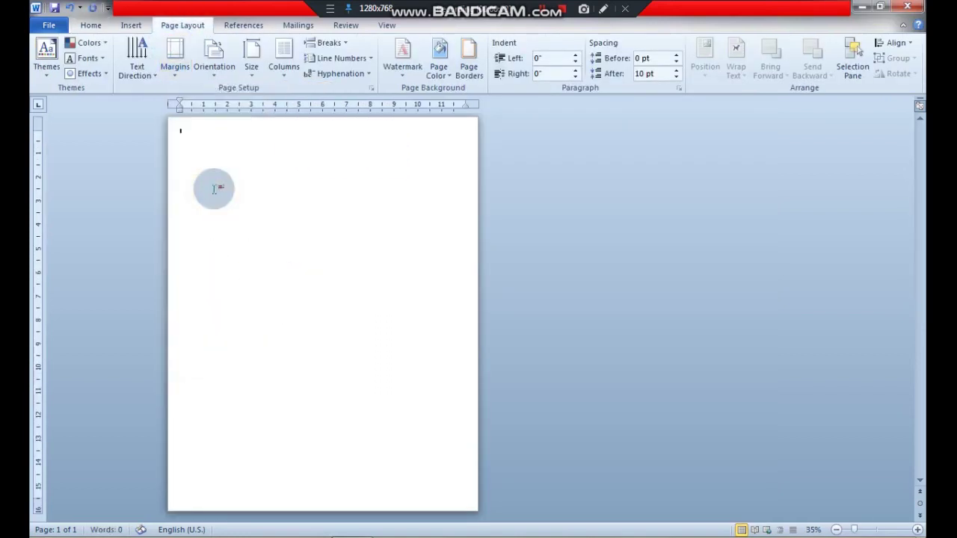
# Step: Set a custom 13" × 16.54" paper size, letting Word fix the margins
pyautogui.click(254, 61)
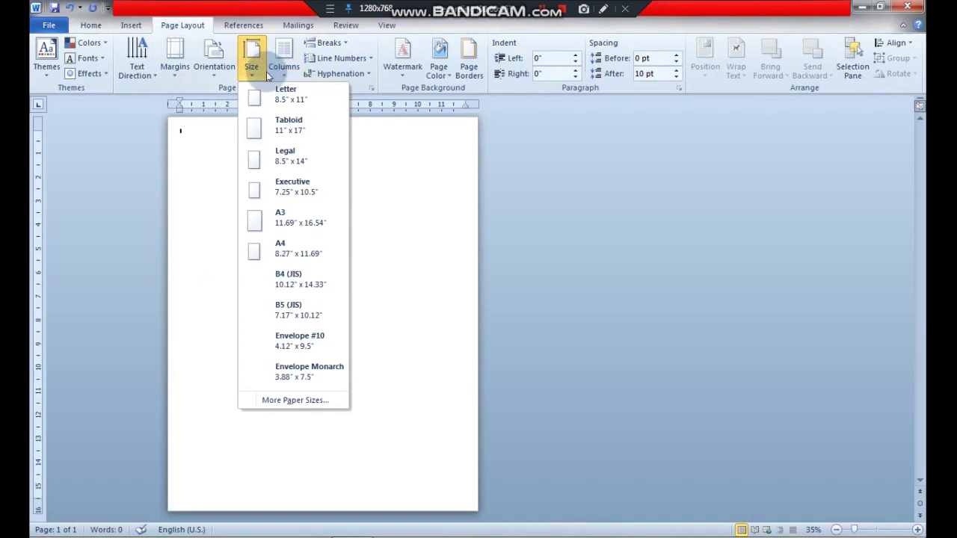
pyautogui.click(267, 400)
pyautogui.click(408, 154)
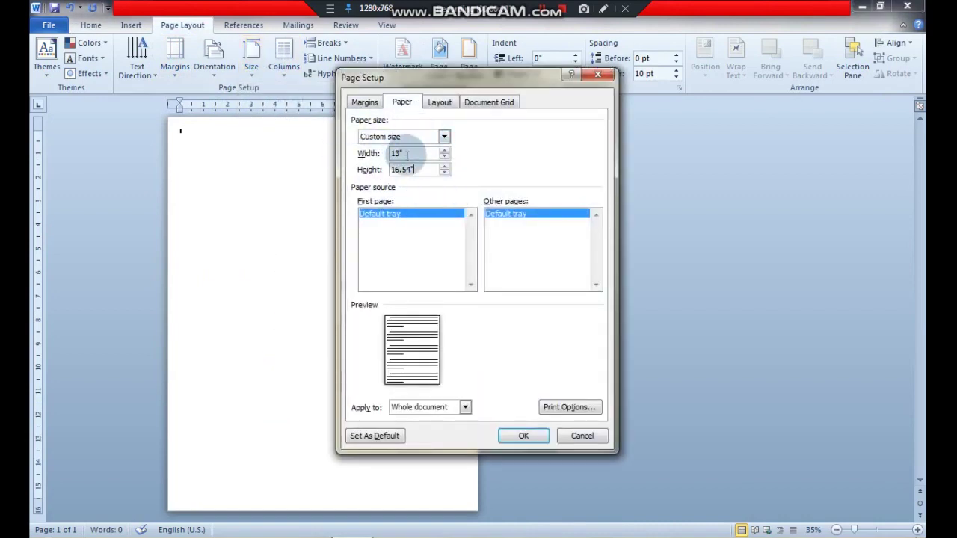
pyautogui.click(524, 436)
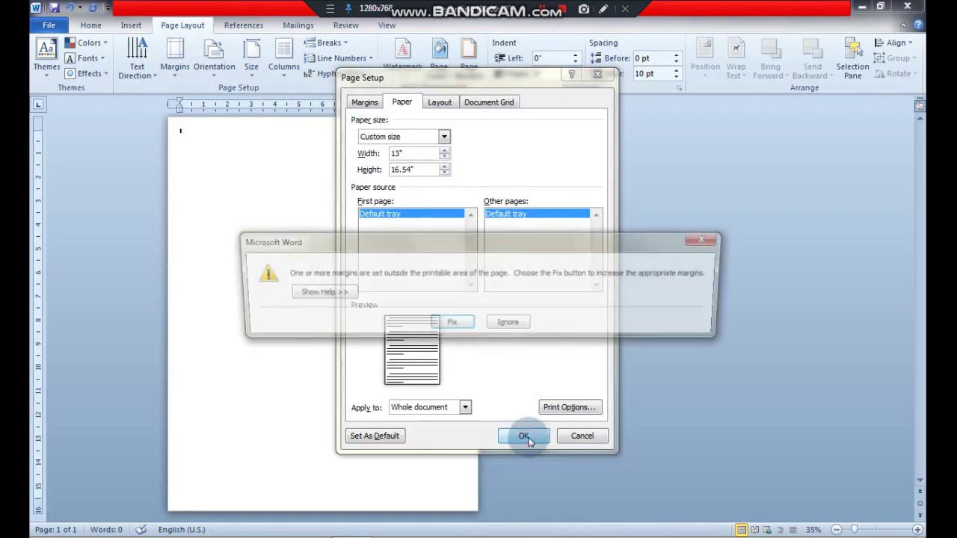
pyautogui.click(451, 325)
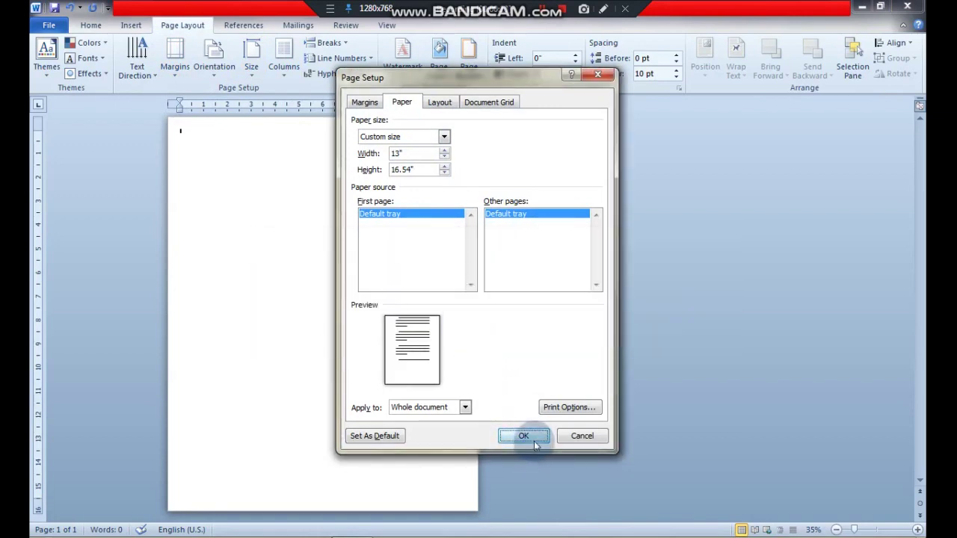
pyautogui.click(534, 441)
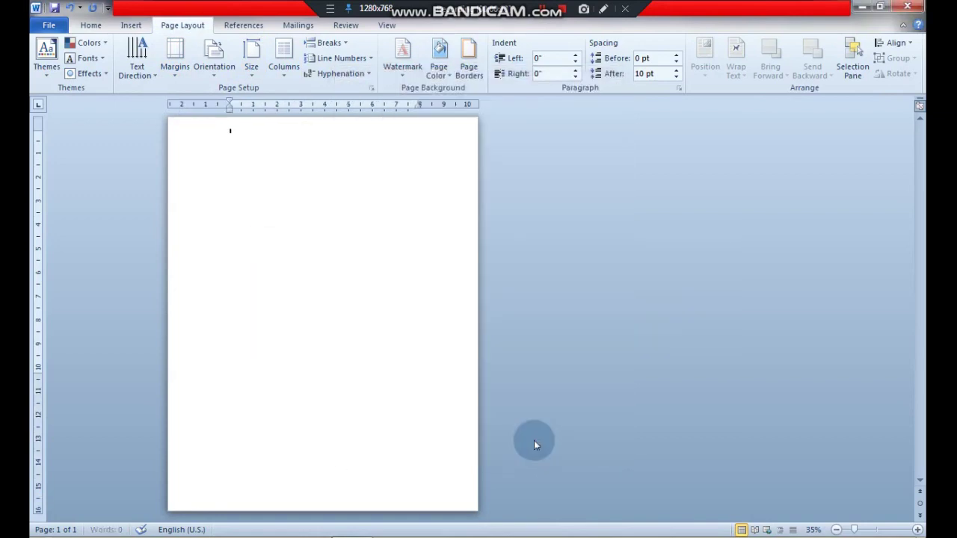
# Step: Draw a large oval and stretch it down over the lower page
pyautogui.click(130, 24)
pyautogui.click(235, 60)
pyautogui.click(299, 103)
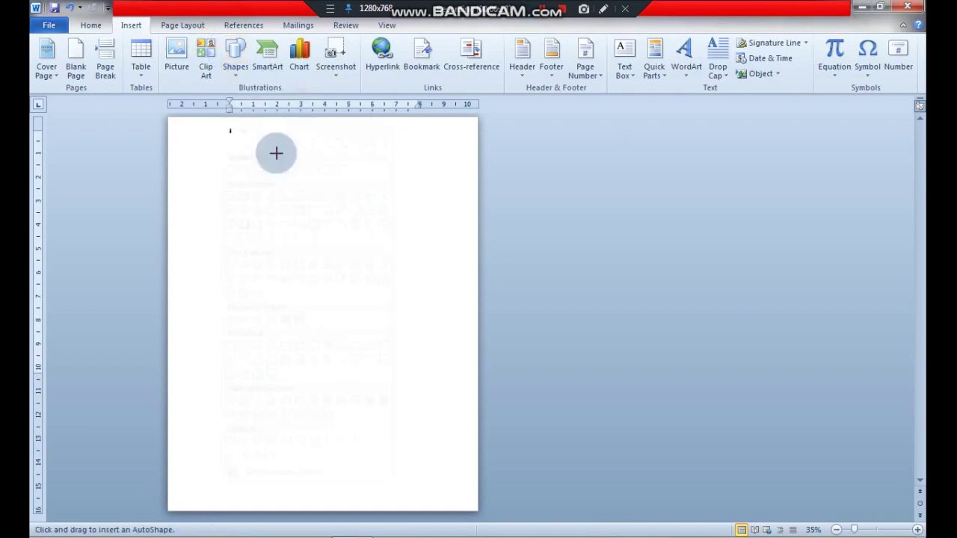
pyautogui.moveTo(202, 200); pyautogui.dragTo(388, 408)
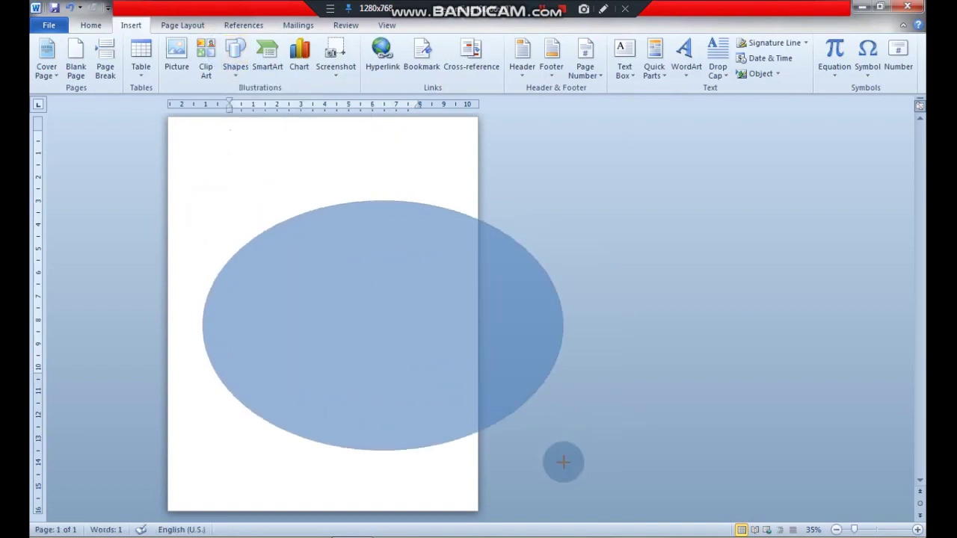
pyautogui.moveTo(503, 416); pyautogui.dragTo(584, 463)
pyautogui.moveTo(463, 366)
pyautogui.mouseDown()
pyautogui.moveTo(397, 460)
pyautogui.moveTo(400, 479)
pyautogui.mouseUp()
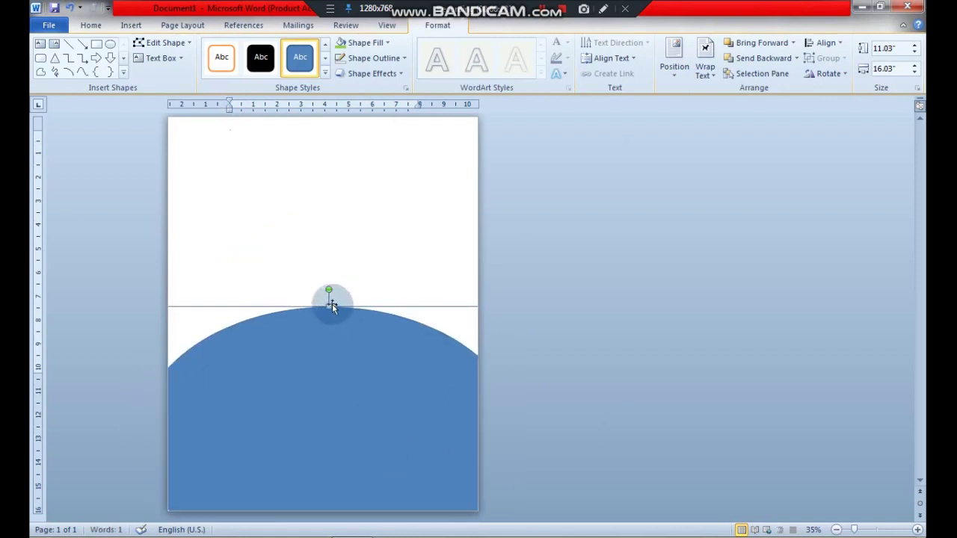
# Step: Centre and widen the oval across the page, then add a slightly lower copy
pyautogui.moveTo(331, 305); pyautogui.dragTo(325, 292)
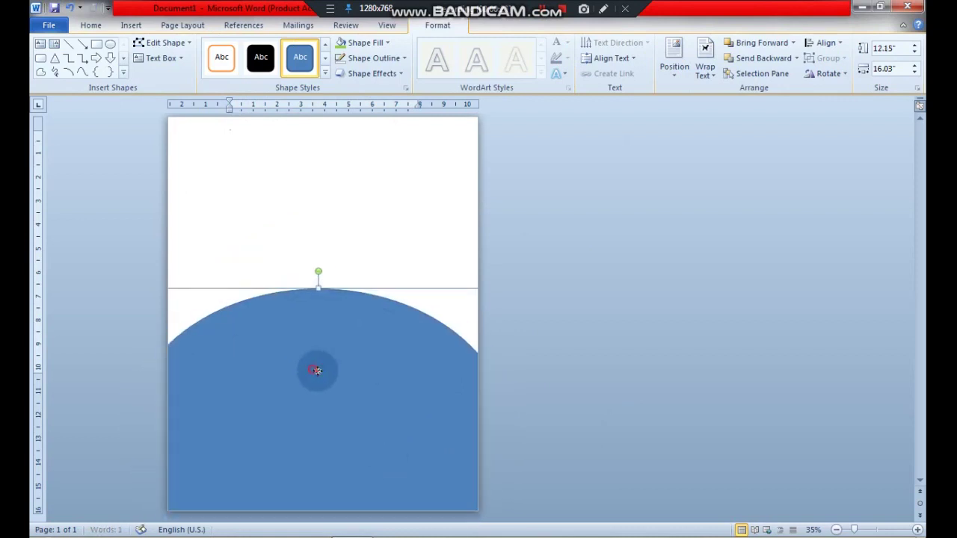
pyautogui.moveTo(325, 376); pyautogui.dragTo(322, 374)
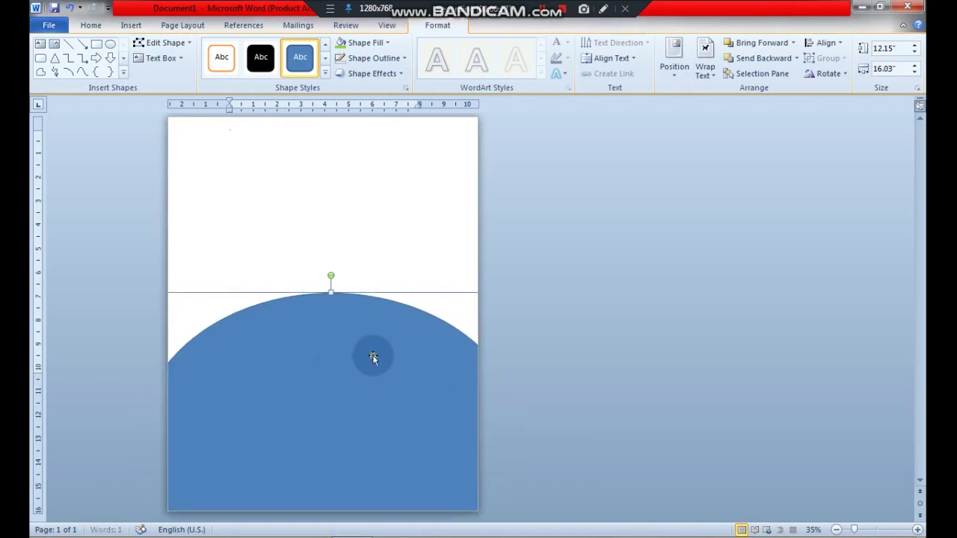
pyautogui.moveTo(374, 357)
pyautogui.mouseDown()
pyautogui.moveTo(299, 359)
pyautogui.moveTo(300, 367)
pyautogui.mouseUp()
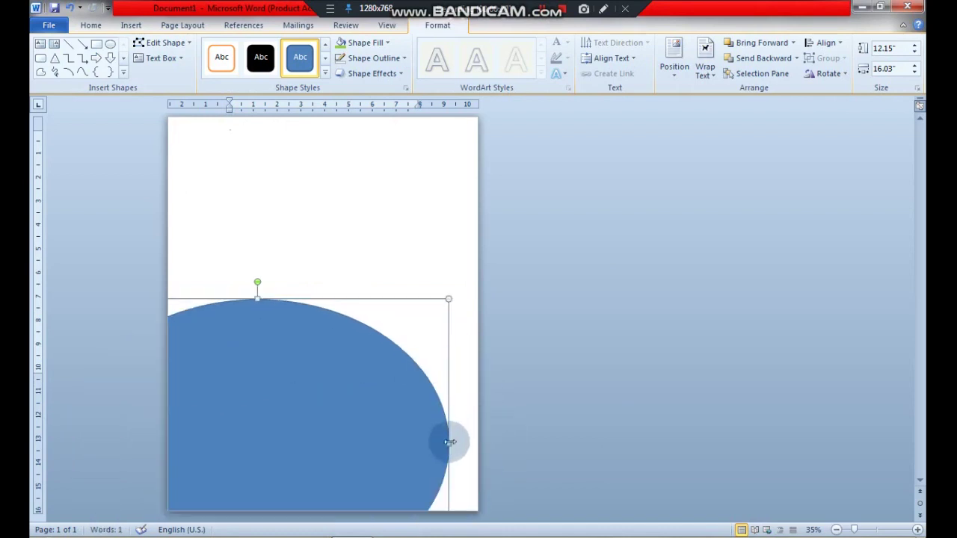
pyautogui.moveTo(449, 442)
pyautogui.mouseDown()
pyautogui.moveTo(466, 443)
pyautogui.moveTo(372, 427)
pyautogui.moveTo(366, 375)
pyautogui.mouseUp()
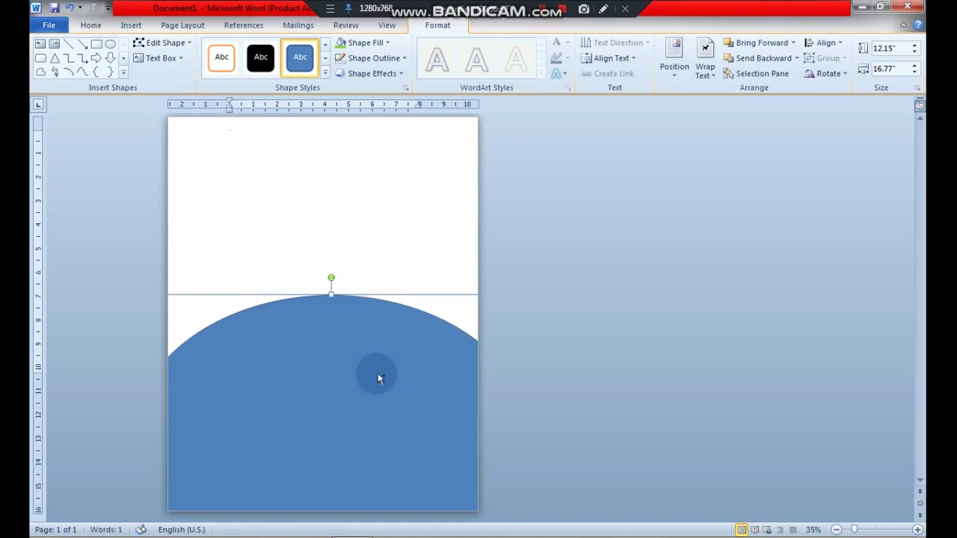
pyautogui.moveTo(373, 374); pyautogui.dragTo(372, 362)
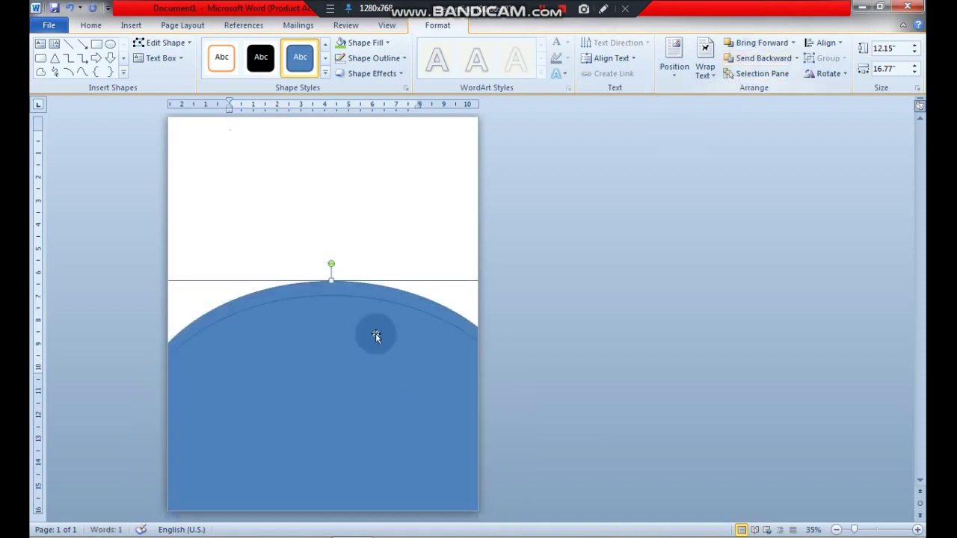
pyautogui.moveTo(374, 332); pyautogui.dragTo(370, 346)
# Step: Remove the front oval's fill and outline, and fill the back oval light green
pyautogui.click(351, 42)
pyautogui.click(367, 159)
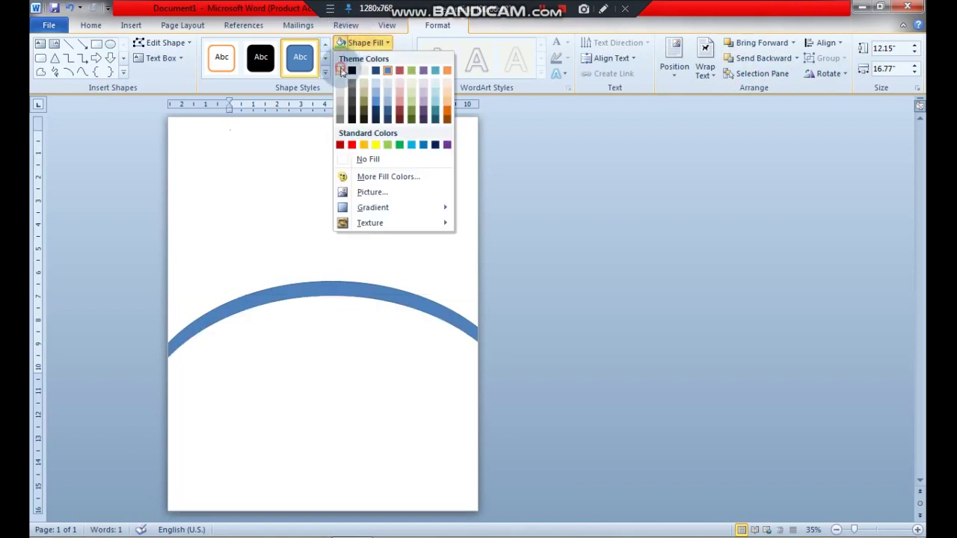
pyautogui.click(364, 58)
pyautogui.click(380, 180)
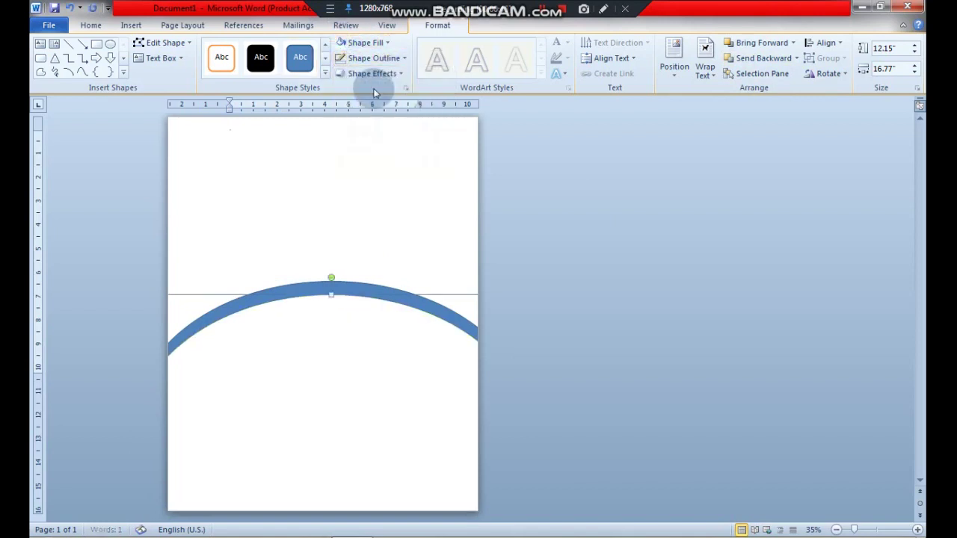
pyautogui.click(352, 43)
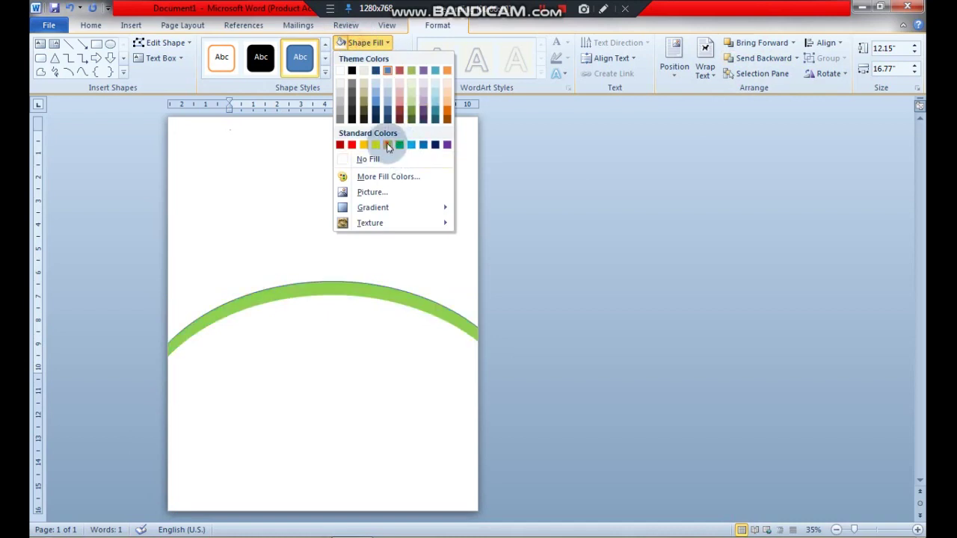
pyautogui.click(387, 144)
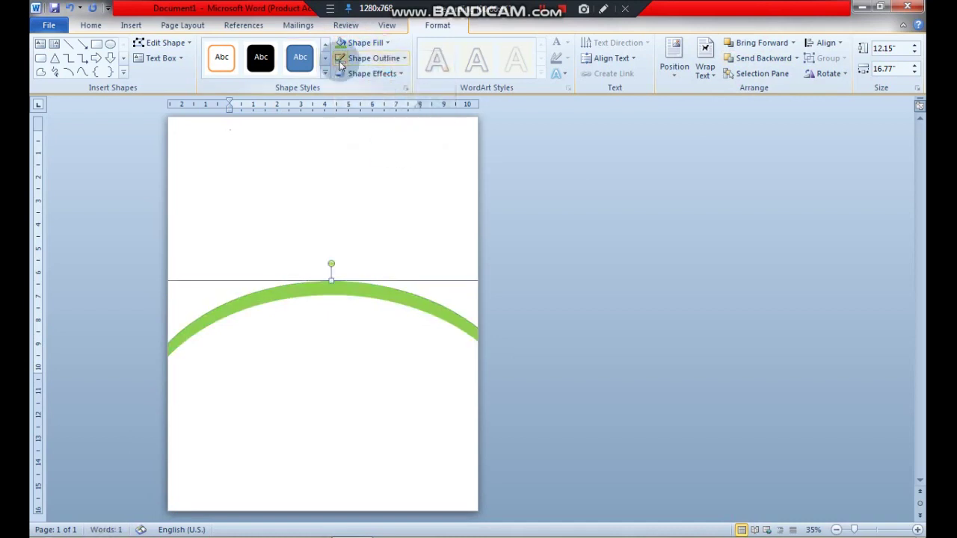
pyautogui.click(379, 163)
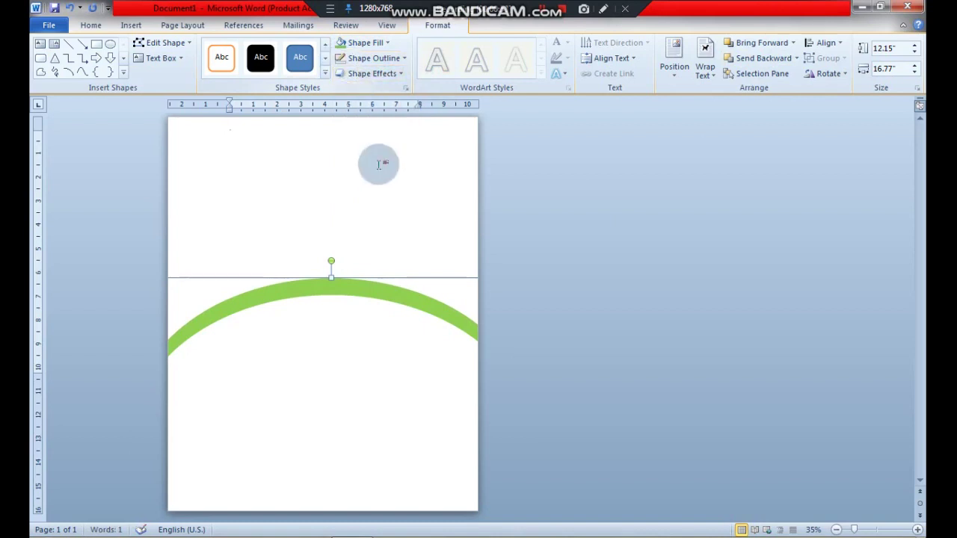
# Step: Draw a rectangle over the top of the page and send it behind the arc
pyautogui.click(544, 222)
pyautogui.click(140, 25)
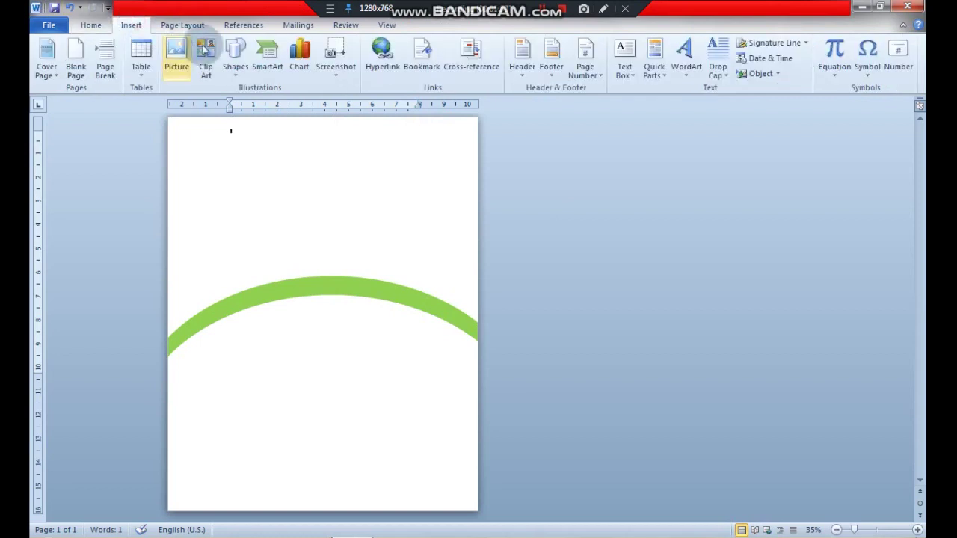
pyautogui.click(235, 56)
pyautogui.click(285, 102)
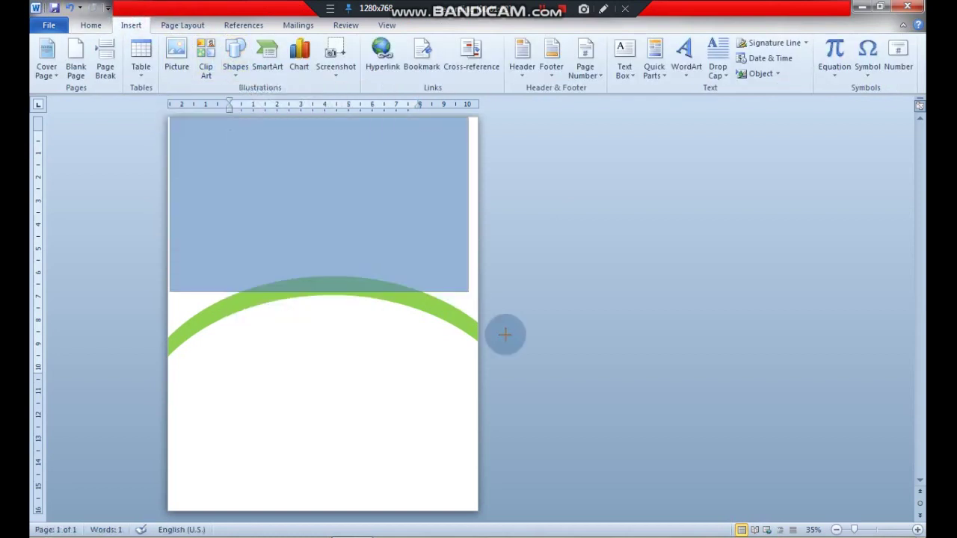
pyautogui.moveTo(170, 118); pyautogui.dragTo(513, 374)
pyautogui.moveTo(375, 258); pyautogui.dragTo(374, 259)
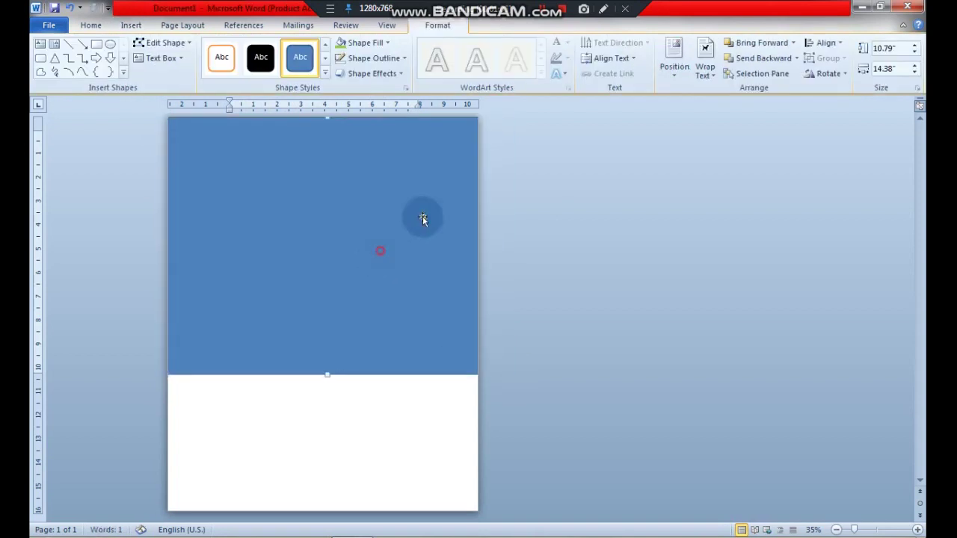
pyautogui.click(729, 60)
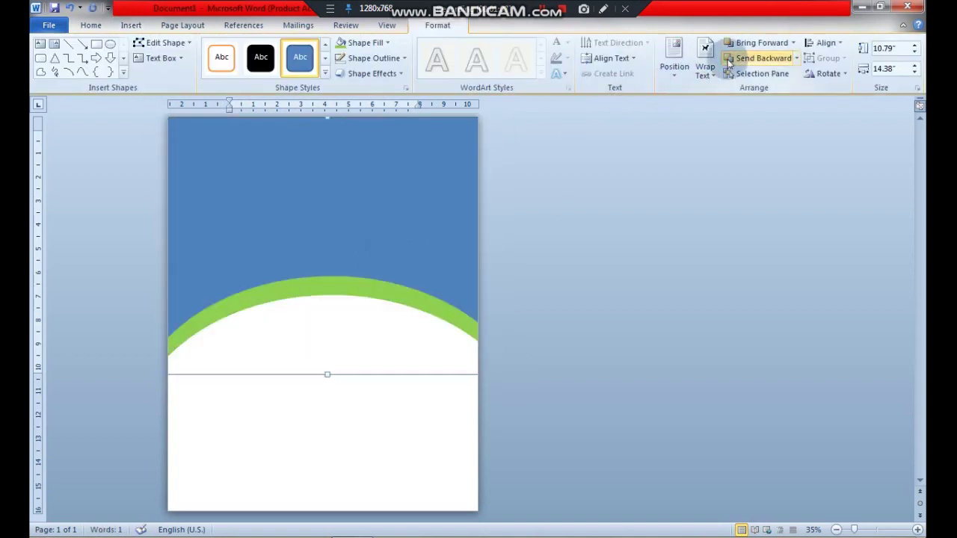
# Step: Fill the top rectangle with a custom dark navy, RGB 0, 19, 58
pyautogui.click(365, 43)
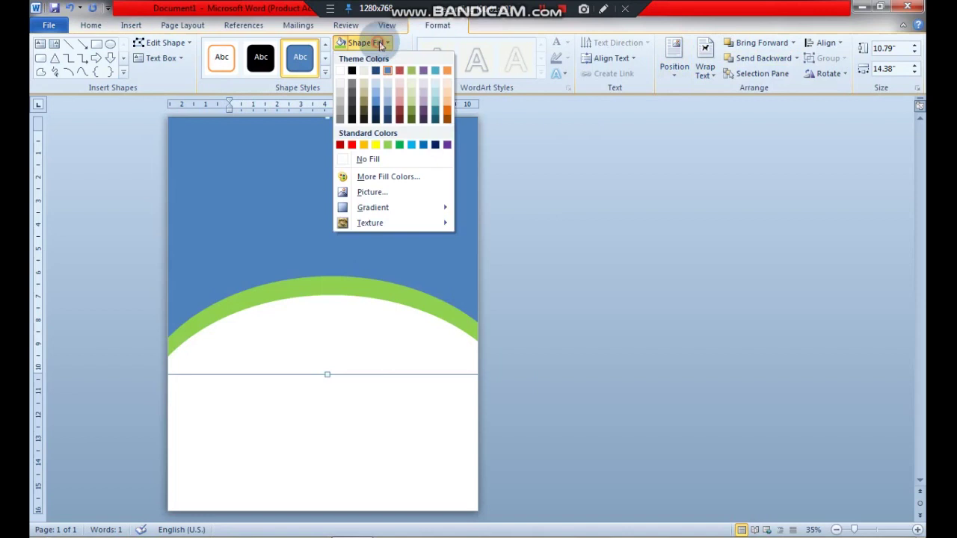
pyautogui.click(435, 148)
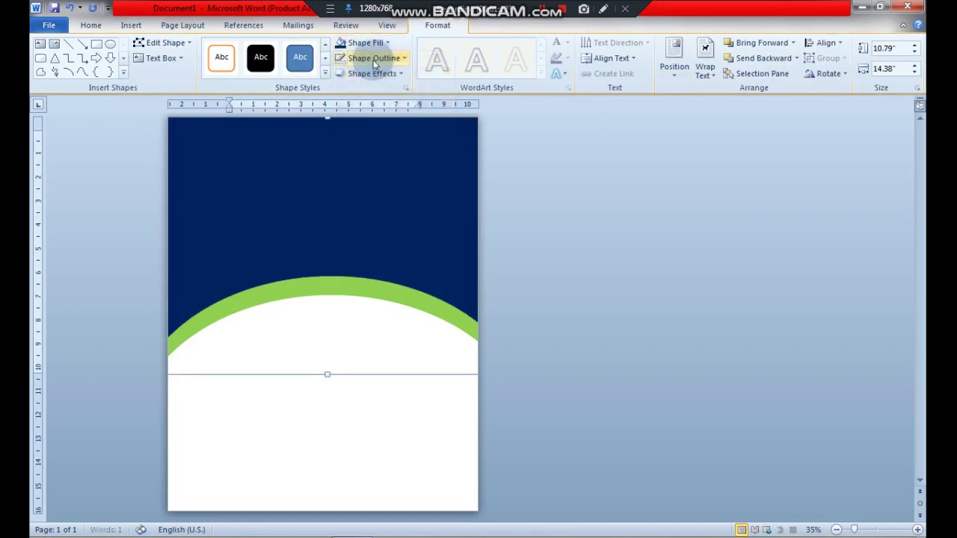
pyautogui.click(376, 43)
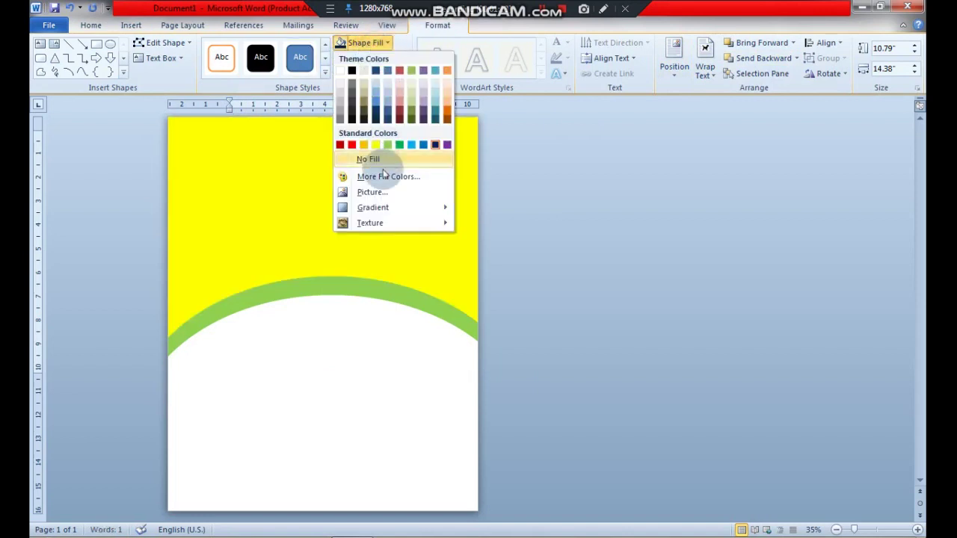
pyautogui.click(383, 177)
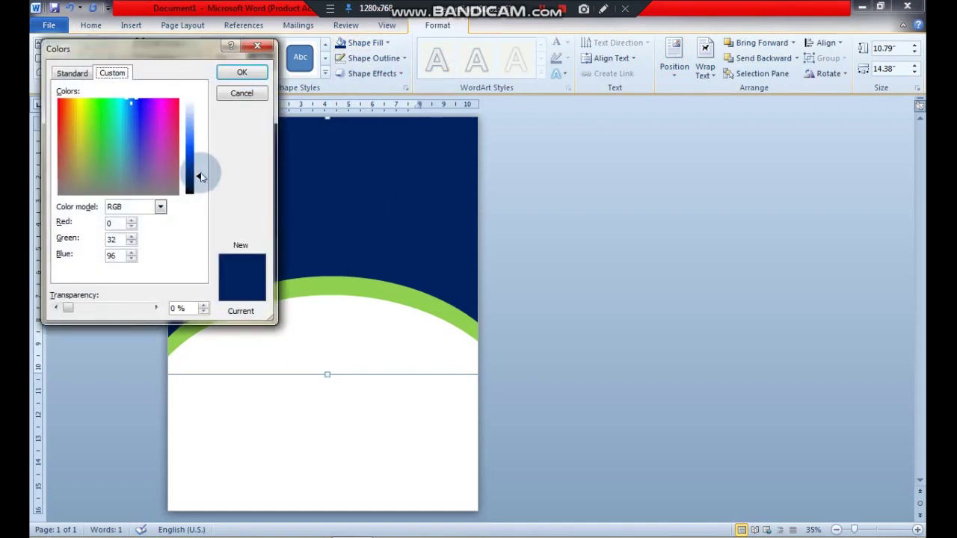
pyautogui.moveTo(203, 178); pyautogui.dragTo(203, 178)
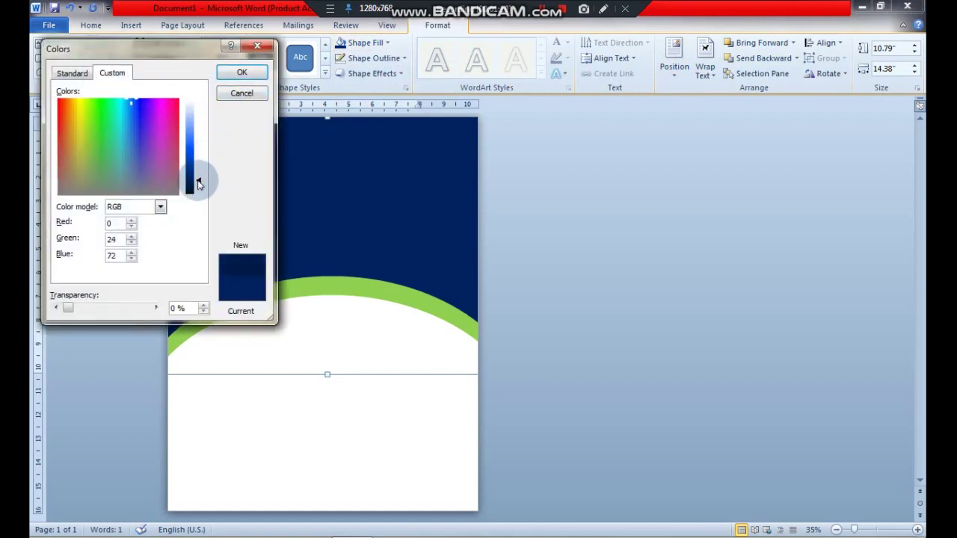
pyautogui.click(242, 71)
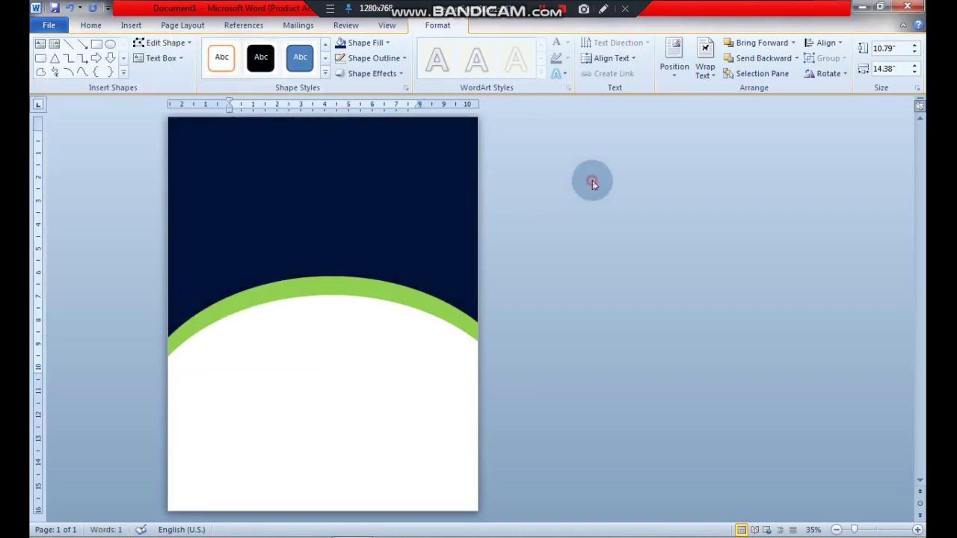
pyautogui.click(592, 181)
# Step: Draw a blue rectangle in the top-right navy area and size it
pyautogui.click(130, 24)
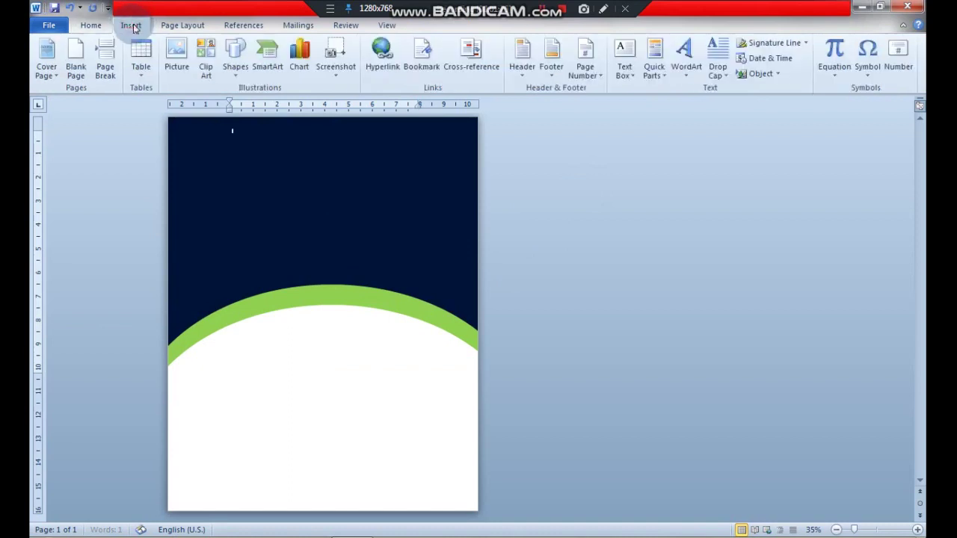
pyautogui.click(245, 66)
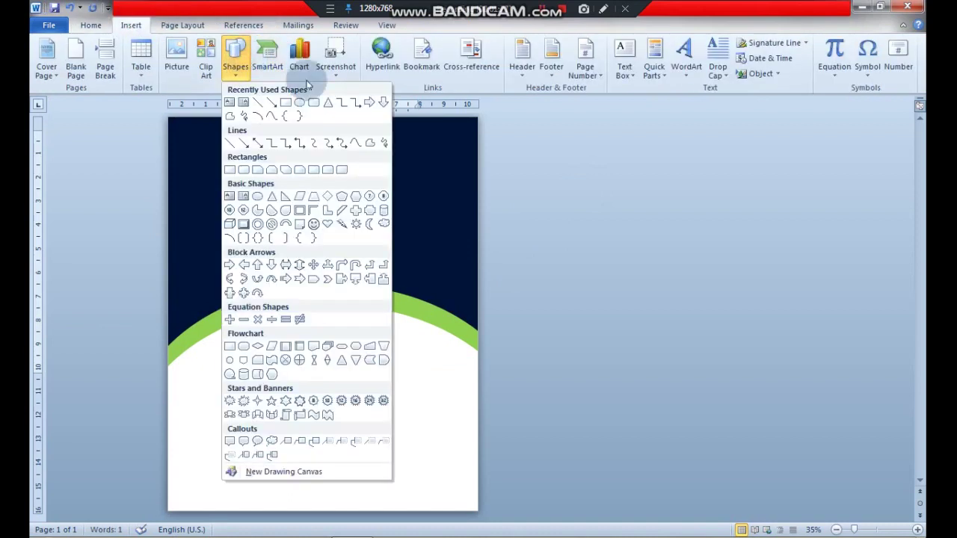
pyautogui.click(274, 99)
pyautogui.moveTo(248, 144)
pyautogui.mouseDown()
pyautogui.moveTo(354, 240)
pyautogui.moveTo(341, 222)
pyautogui.mouseUp()
pyautogui.moveTo(317, 183); pyautogui.dragTo(427, 190)
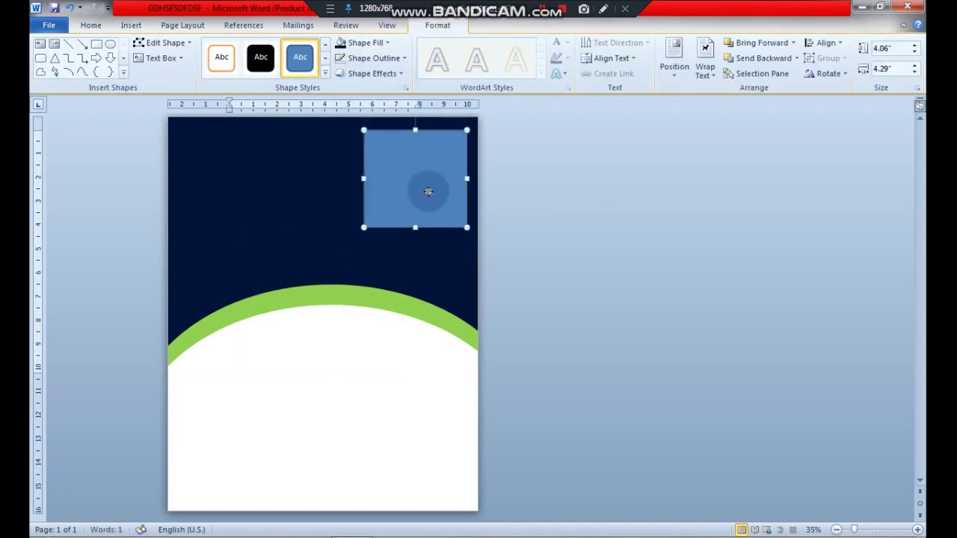
pyautogui.click(441, 224)
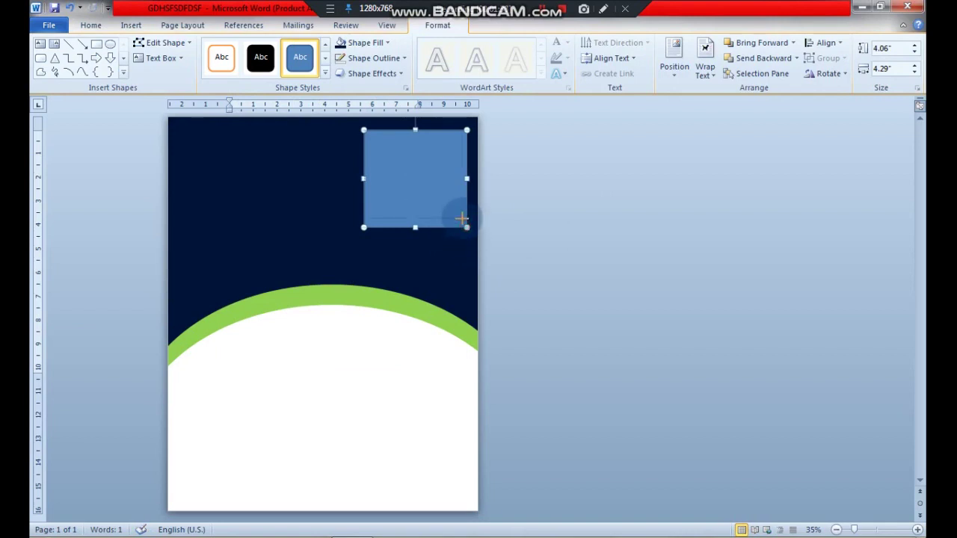
pyautogui.moveTo(461, 219); pyautogui.dragTo(462, 218)
# Step: Move the white ellipse up slightly to refine the green arc
pyautogui.moveTo(374, 337); pyautogui.dragTo(381, 355)
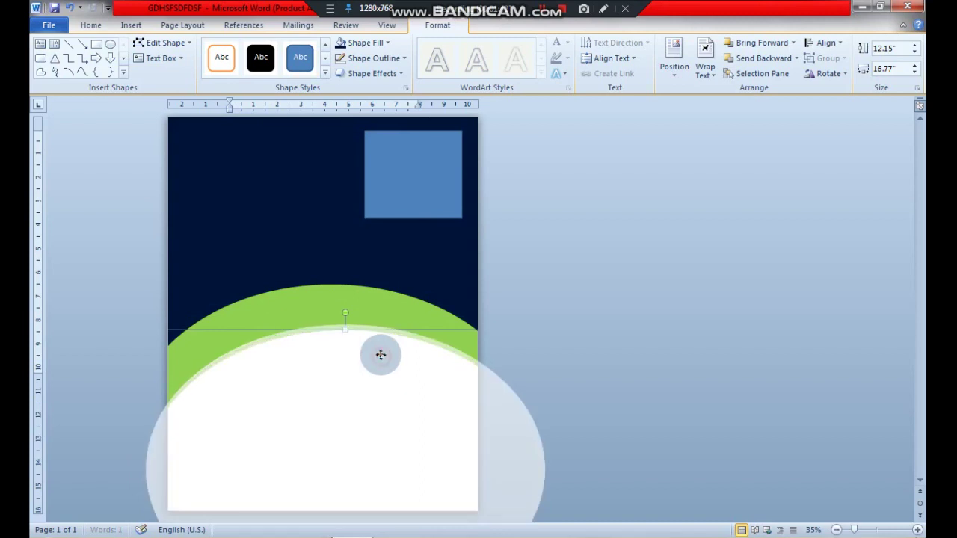
pyautogui.moveTo(381, 355)
pyautogui.mouseDown()
pyautogui.moveTo(353, 361)
pyautogui.moveTo(374, 316)
pyautogui.mouseUp()
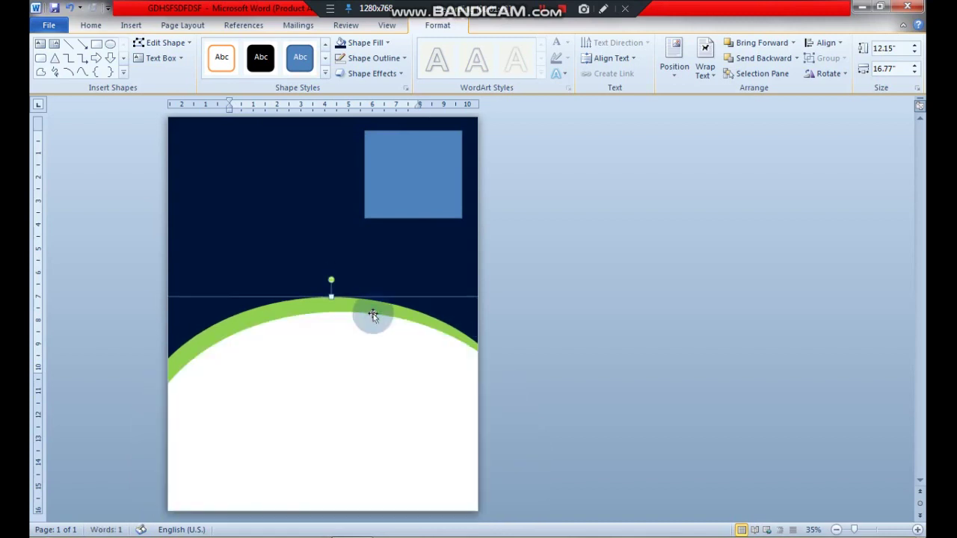
pyautogui.press('Up')
pyautogui.press('Up')
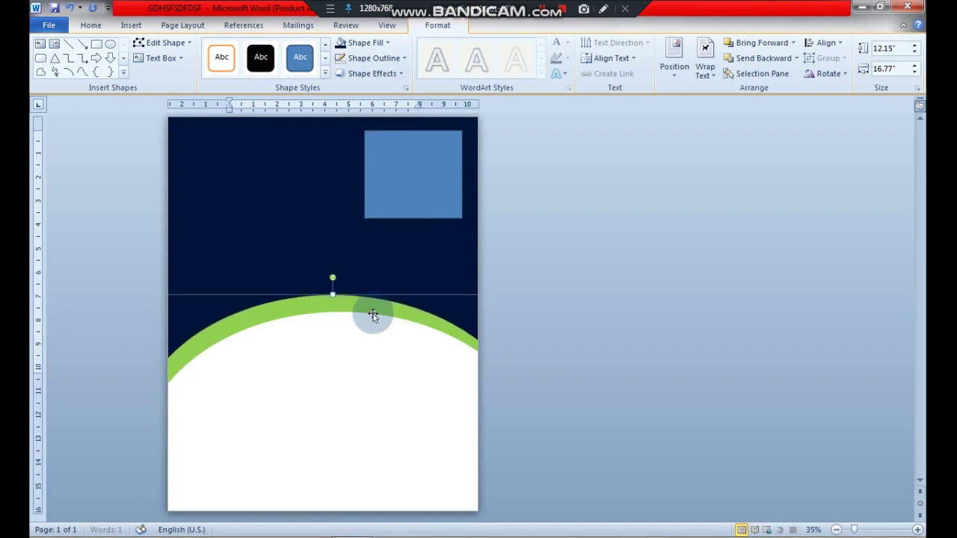
pyautogui.press('Up')
# Step: Shrink the blue square to 3.41" × 3.94"
pyautogui.click(598, 187)
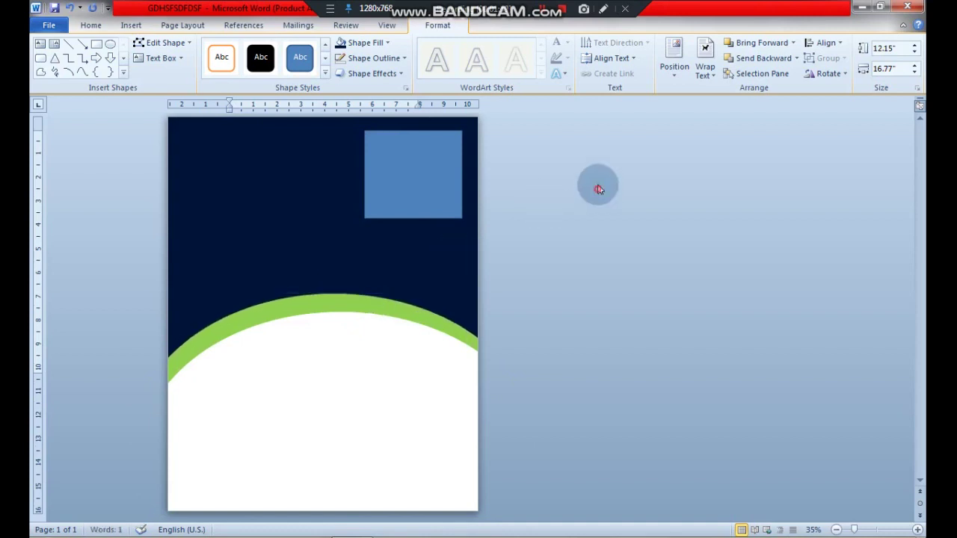
pyautogui.click(396, 145)
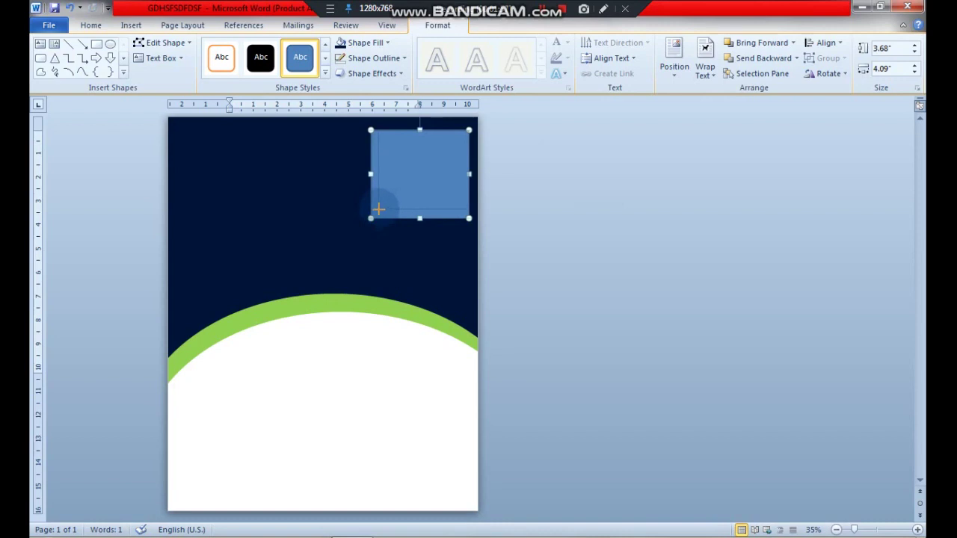
pyautogui.moveTo(374, 212); pyautogui.dragTo(375, 211)
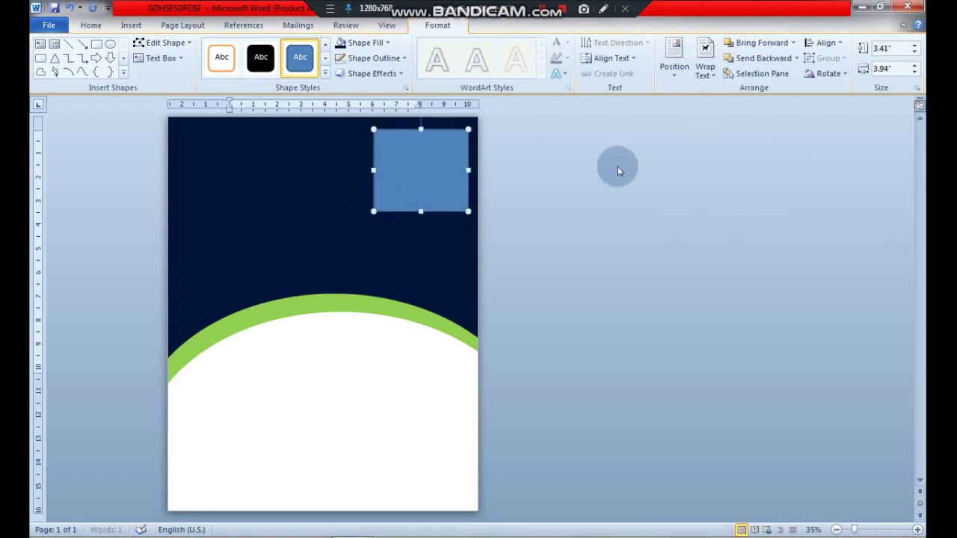
# Step: Draw a small 1.79" × 1.41" rectangle left of the blue square and enter Edit Points
pyautogui.click(574, 149)
pyautogui.click(131, 25)
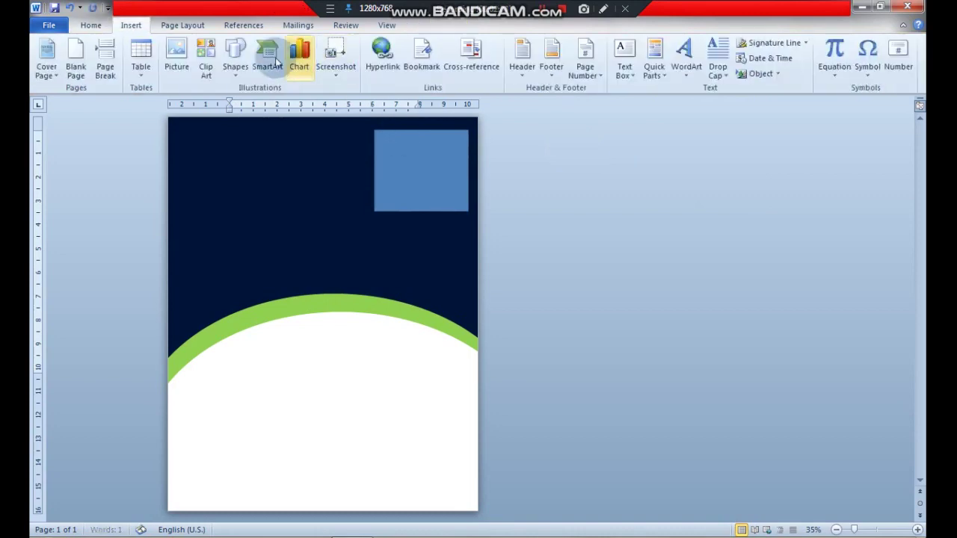
pyautogui.click(235, 56)
pyautogui.click(288, 105)
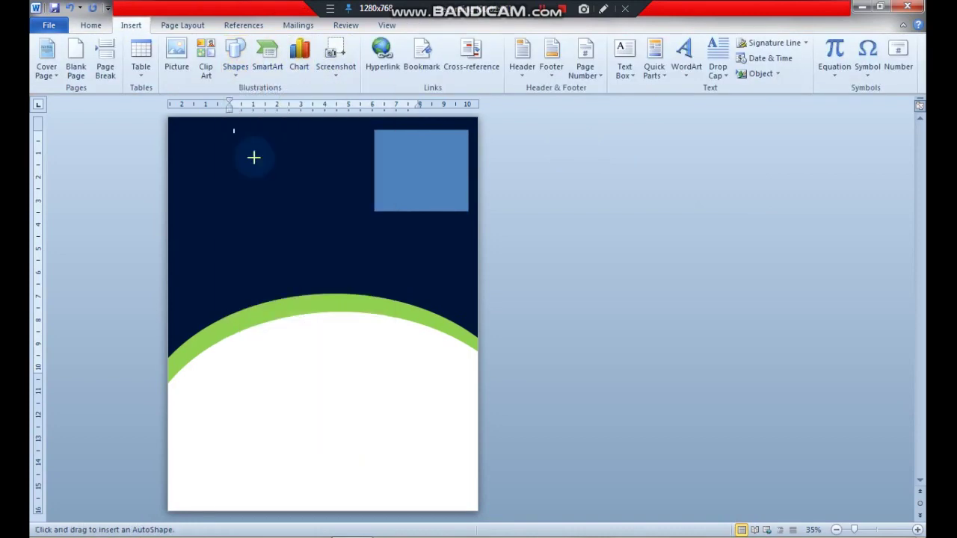
pyautogui.moveTo(254, 157); pyautogui.dragTo(306, 216)
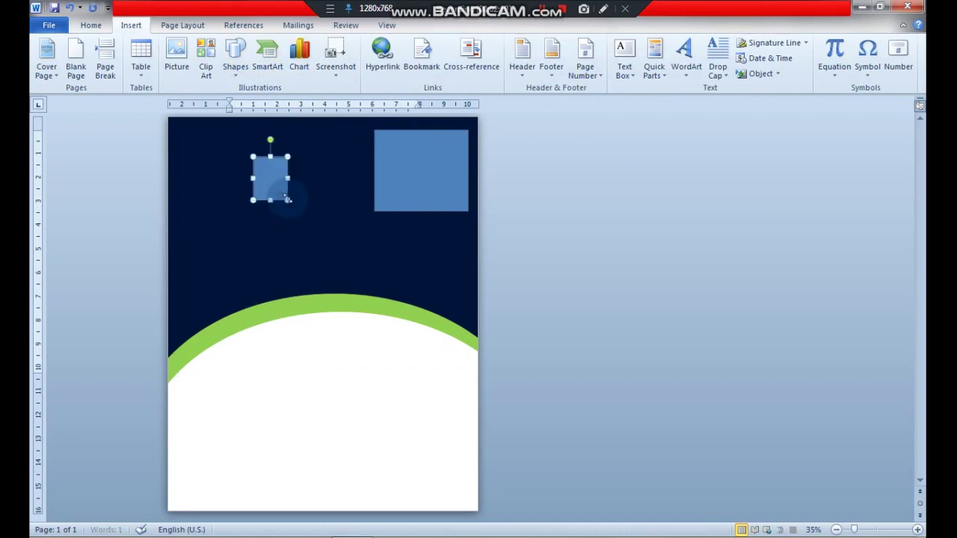
pyautogui.click(162, 43)
pyautogui.click(180, 79)
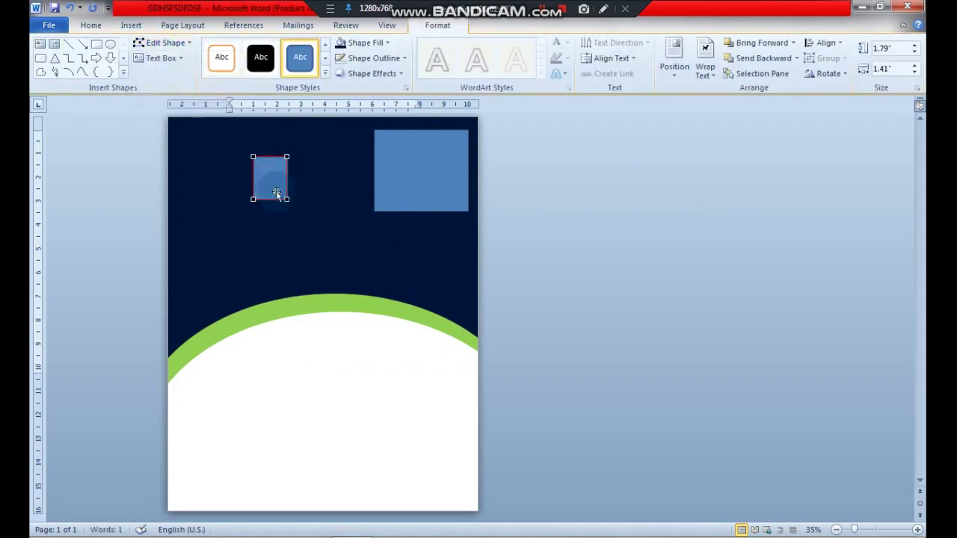
# Step: Add a point on the rectangle's bottom edge to notch it into a ribbon
pyautogui.rightClick(269, 199)
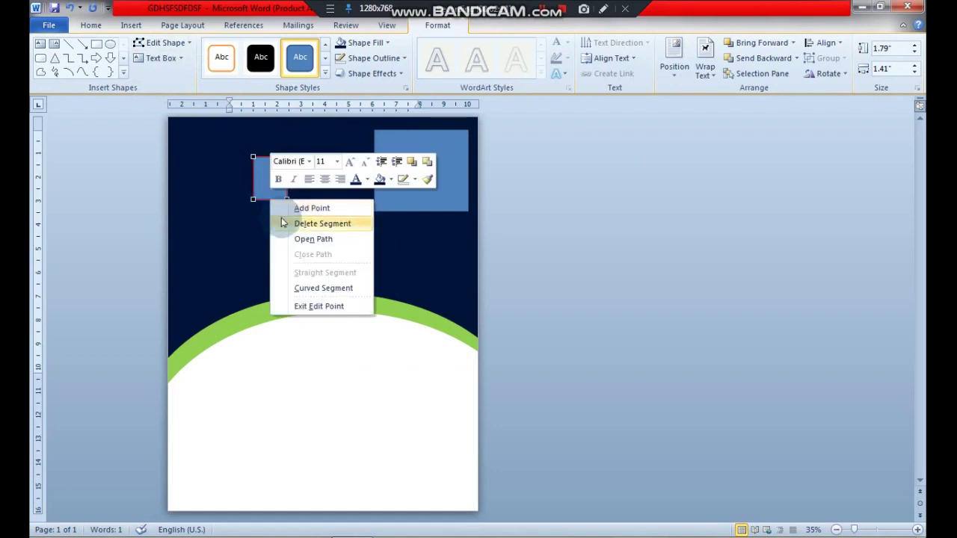
pyautogui.click(295, 207)
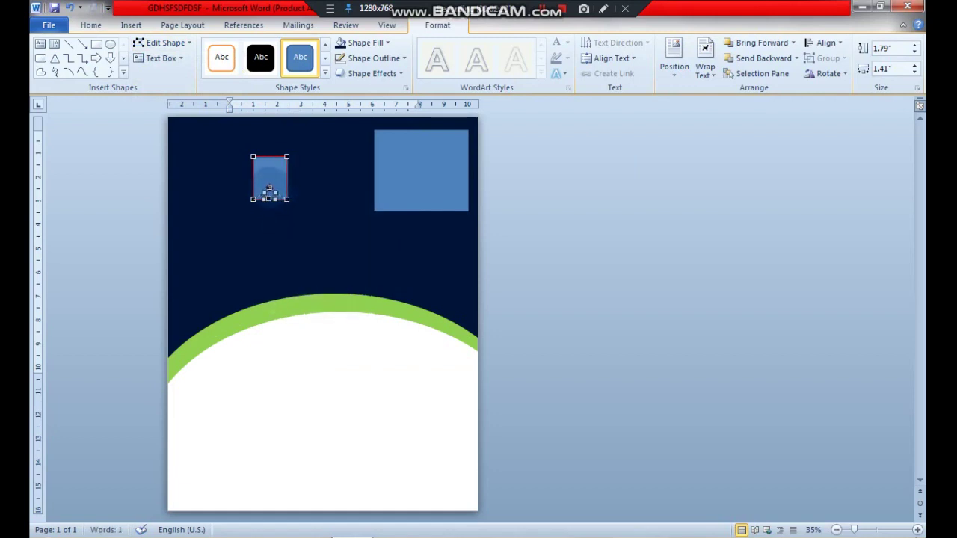
pyautogui.click(519, 165)
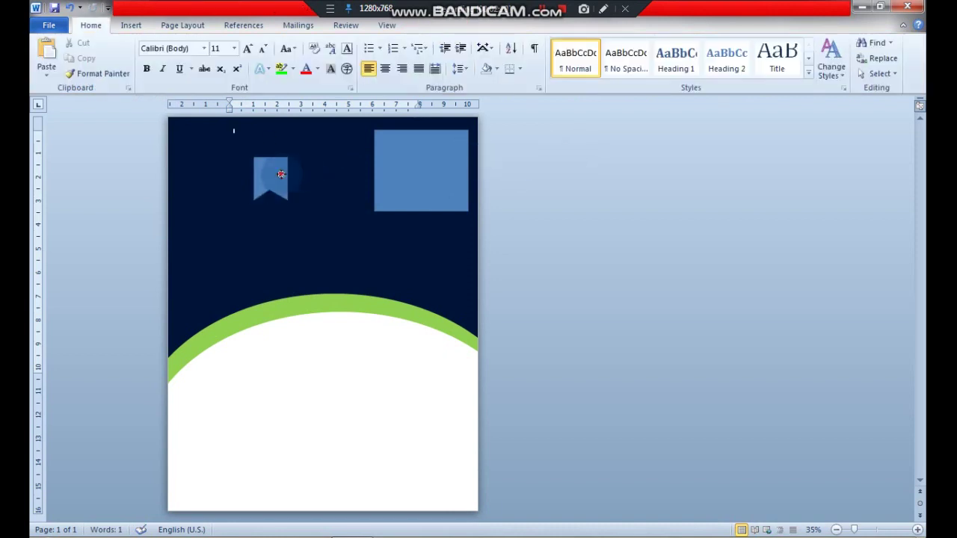
# Step: Move the ribbon onto the blue square's top-right corner
pyautogui.click(281, 174)
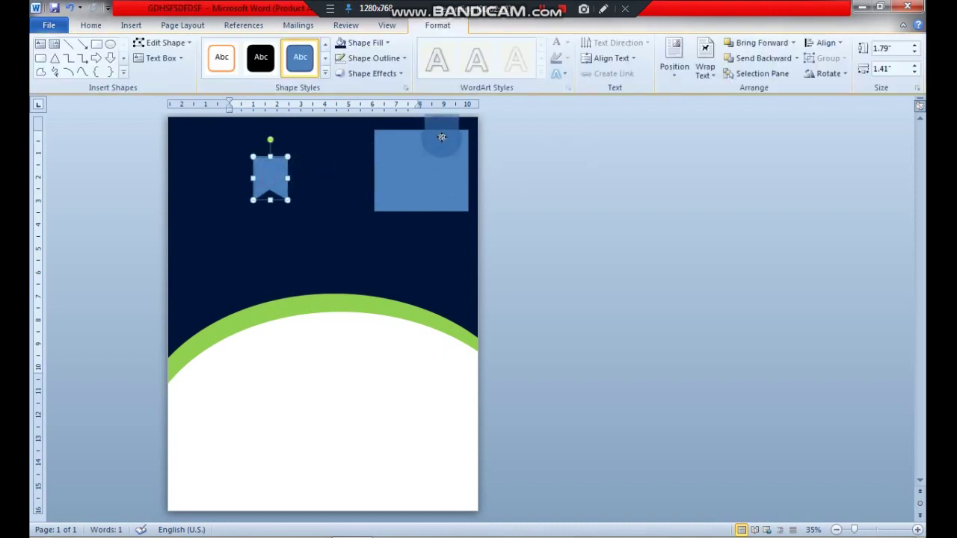
pyautogui.moveTo(446, 145); pyautogui.dragTo(446, 146)
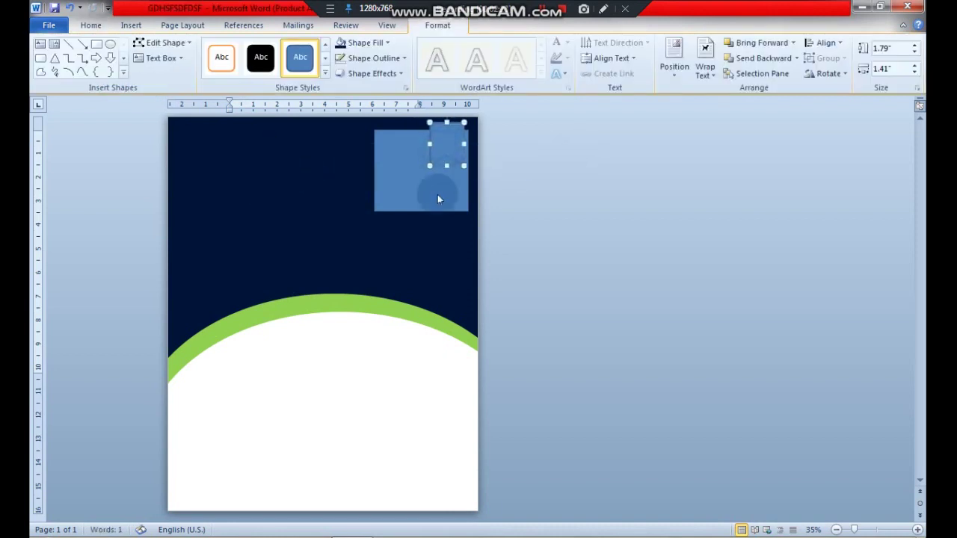
pyautogui.press('Down')
pyautogui.press('Down')
pyautogui.press('Down')
pyautogui.press('Down')
pyautogui.press('Down')
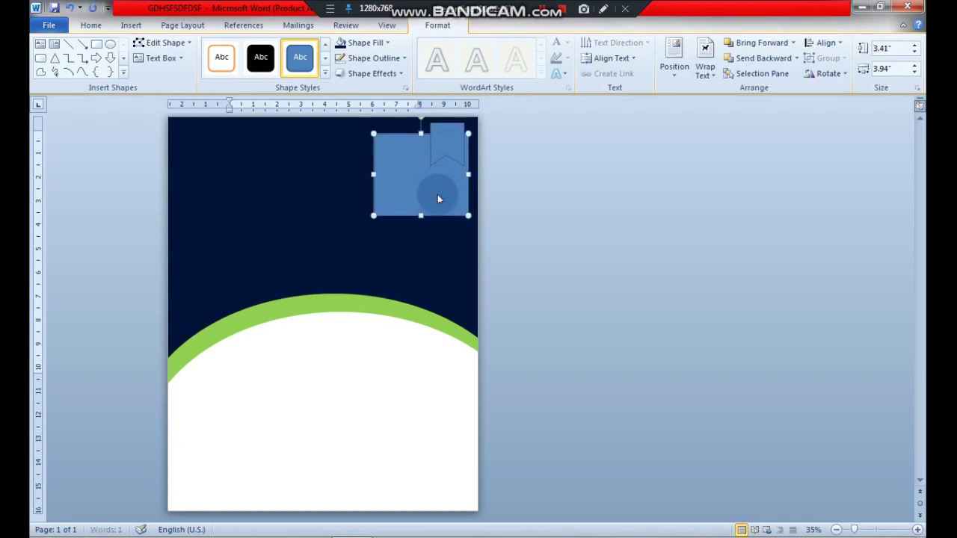
pyautogui.press('Down')
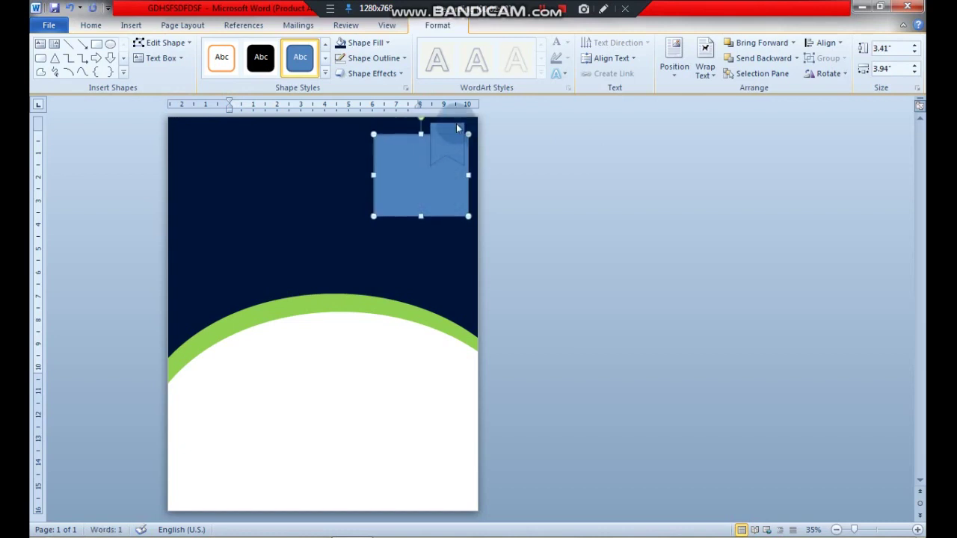
# Step: Fill the ribbon green and make the square transparent with a green outline
pyautogui.click(365, 42)
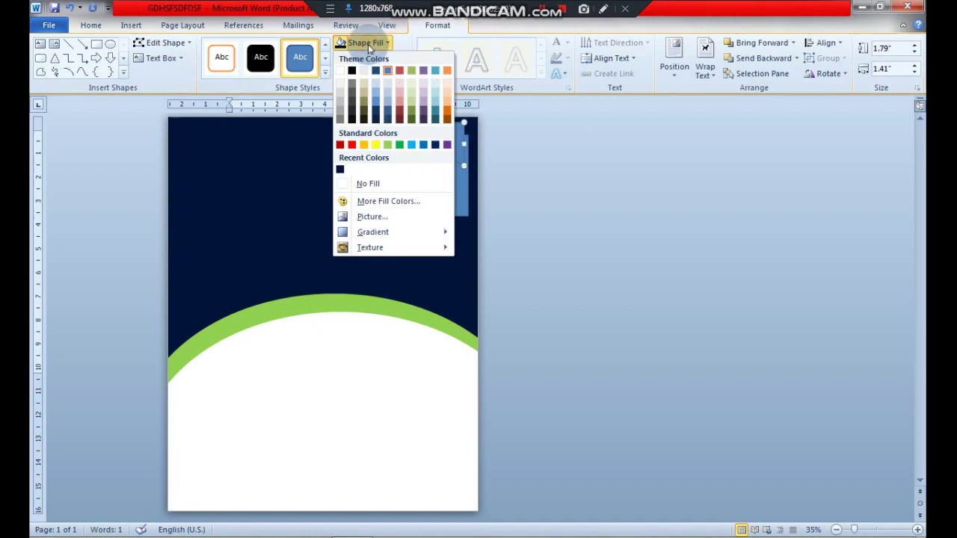
pyautogui.click(388, 145)
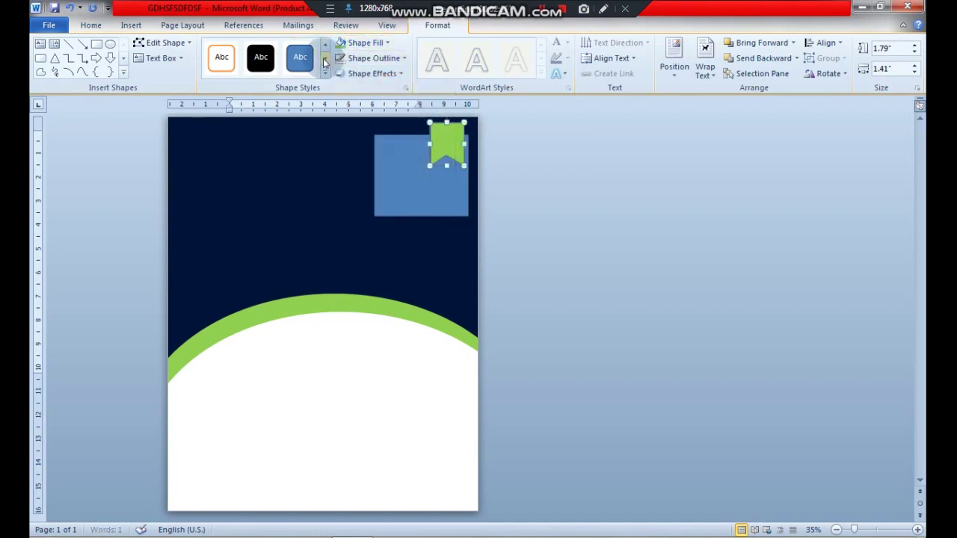
pyautogui.click(365, 43)
pyautogui.click(367, 185)
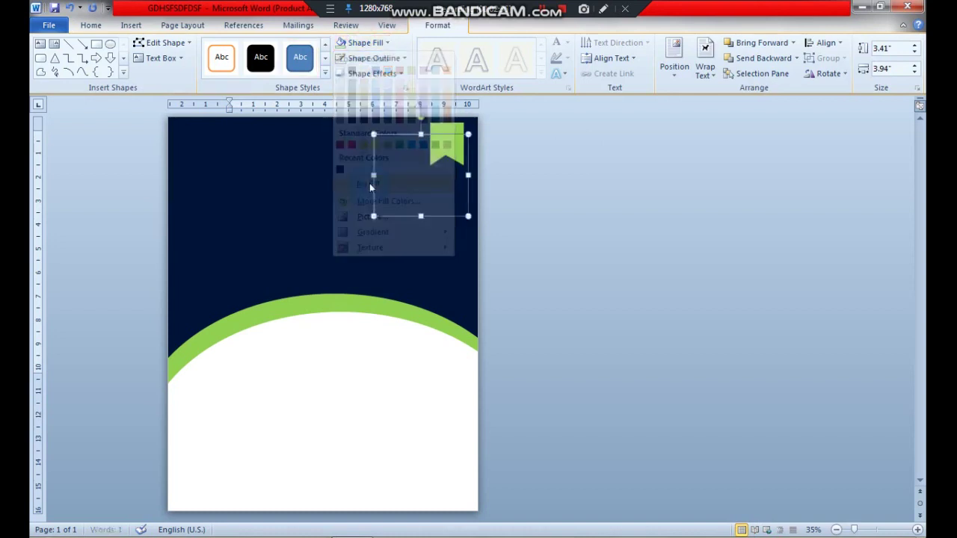
pyautogui.click(356, 60)
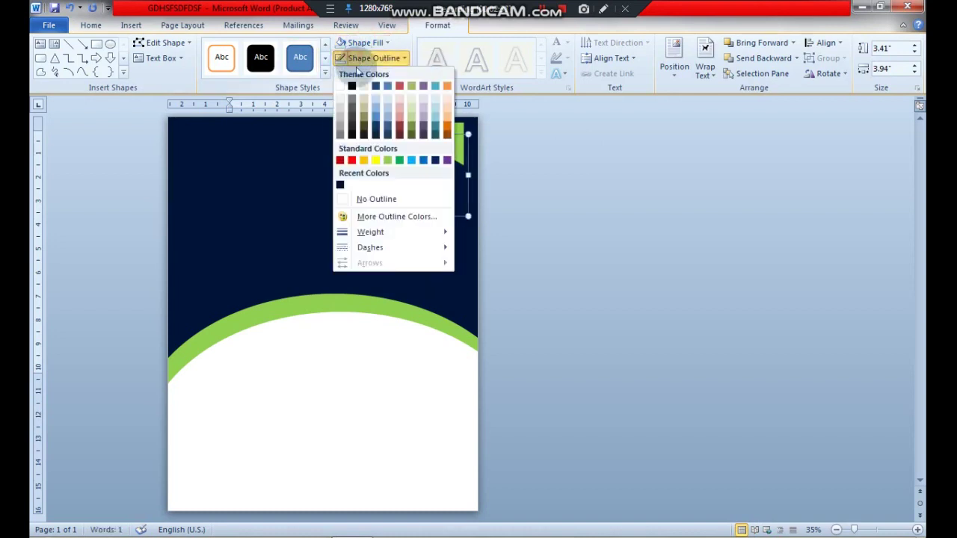
pyautogui.click(388, 160)
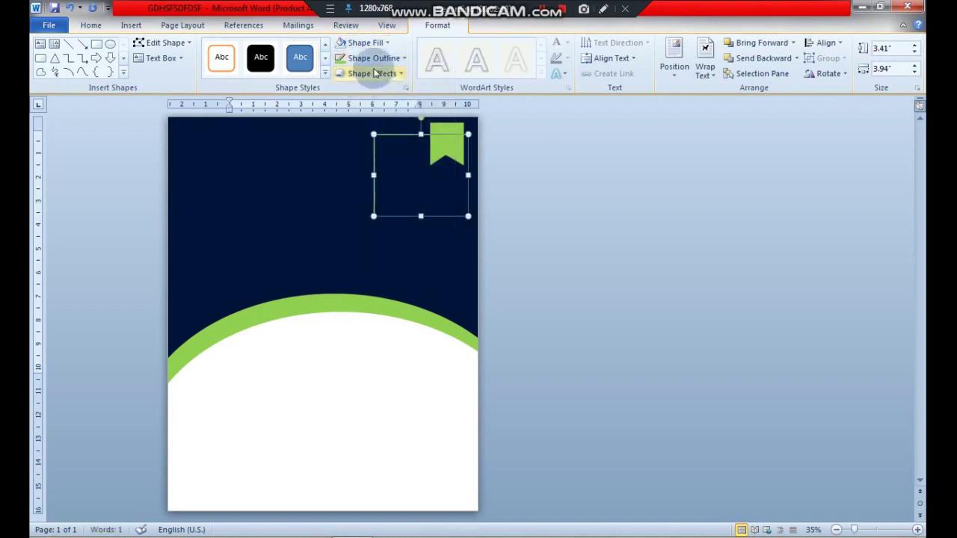
# Step: Set the green frame's outline weight to 4½ pt
pyautogui.click(366, 59)
pyautogui.click(386, 232)
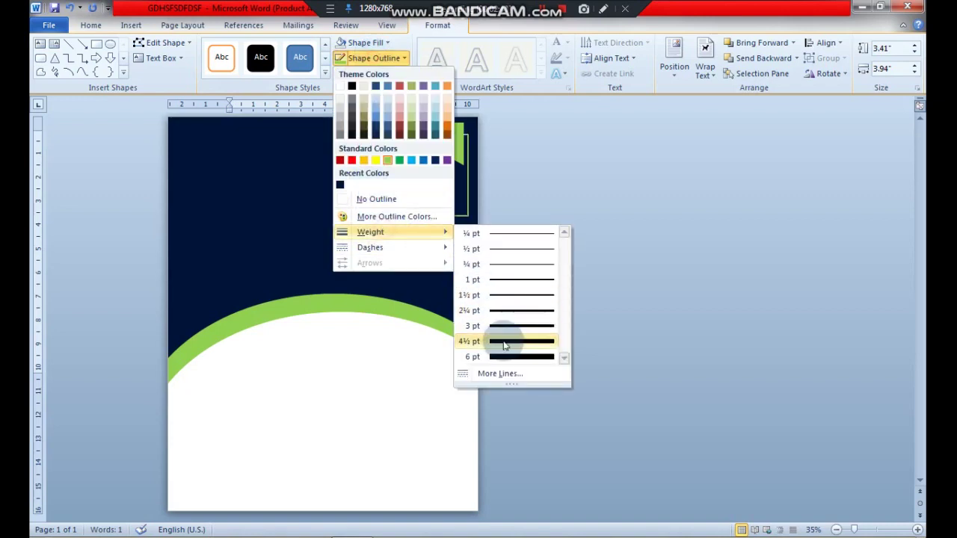
pyautogui.click(505, 345)
pyautogui.click(530, 190)
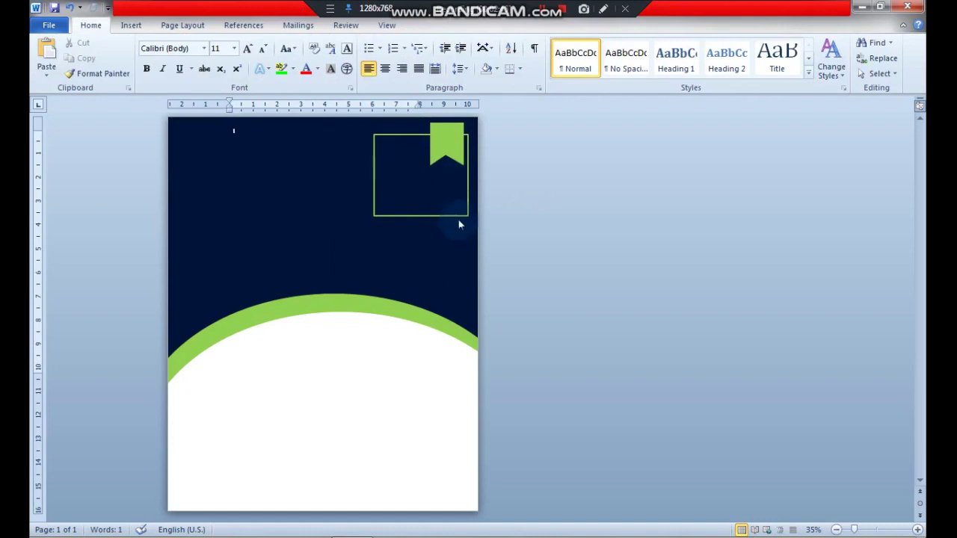
# Step: Stretch the frame's bottom edge down slightly to 3.59" tall
pyautogui.click(459, 217)
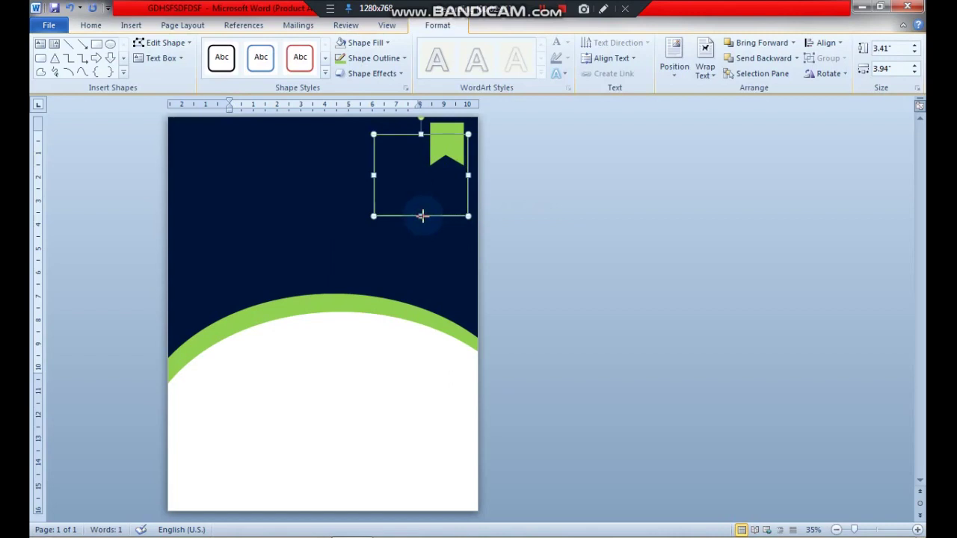
pyautogui.moveTo(421, 219); pyautogui.dragTo(421, 222)
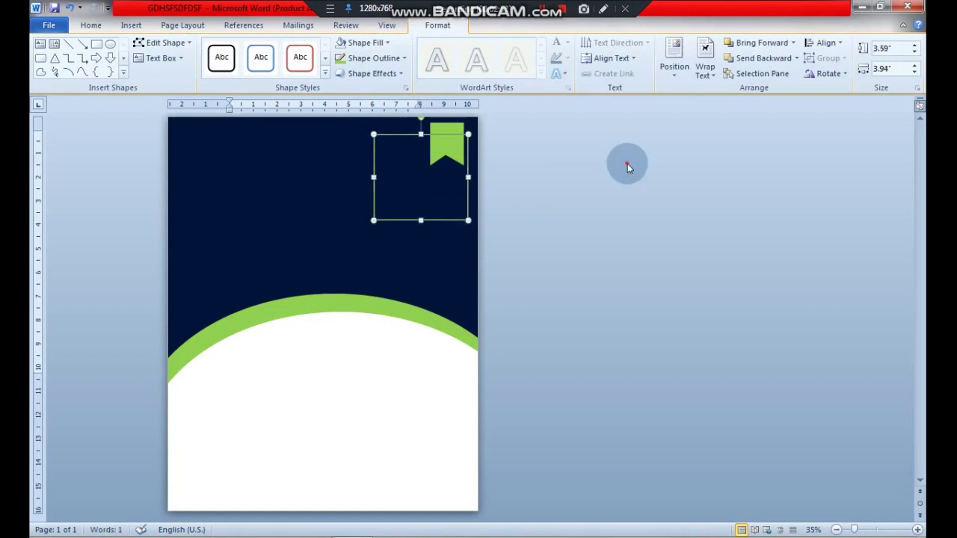
pyautogui.click(628, 168)
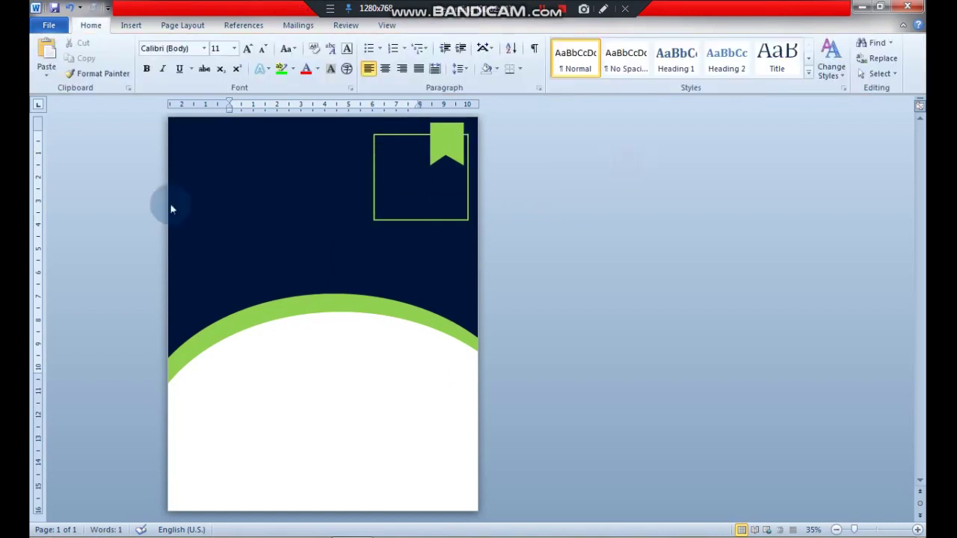
pyautogui.click(121, 26)
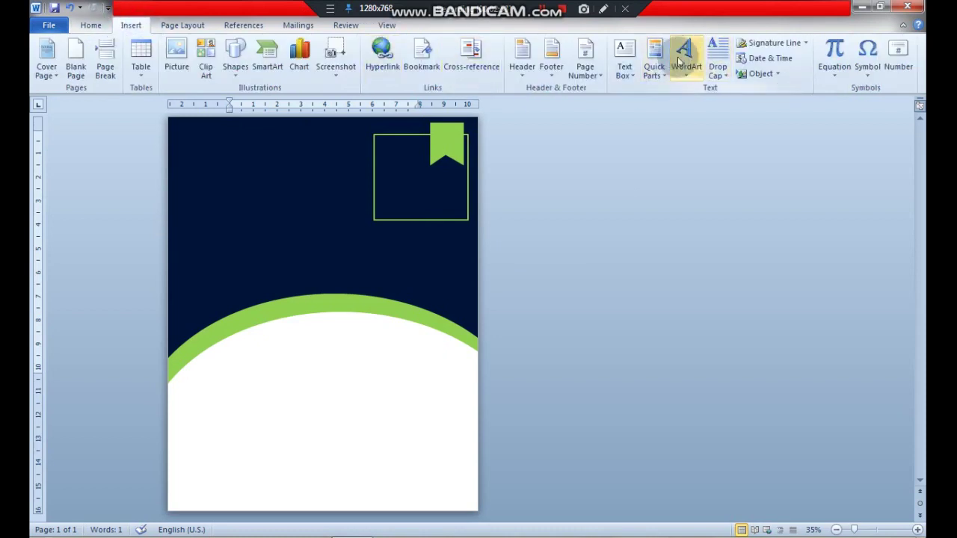
# Step: Insert WordArt reading 2020 and give the text a navy outline
pyautogui.click(680, 60)
pyautogui.click(688, 103)
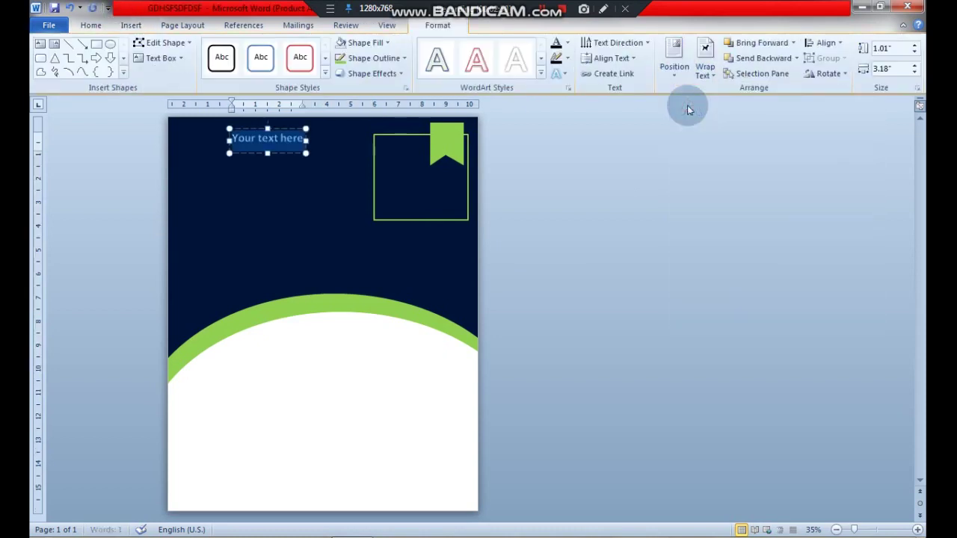
pyautogui.write('2020')
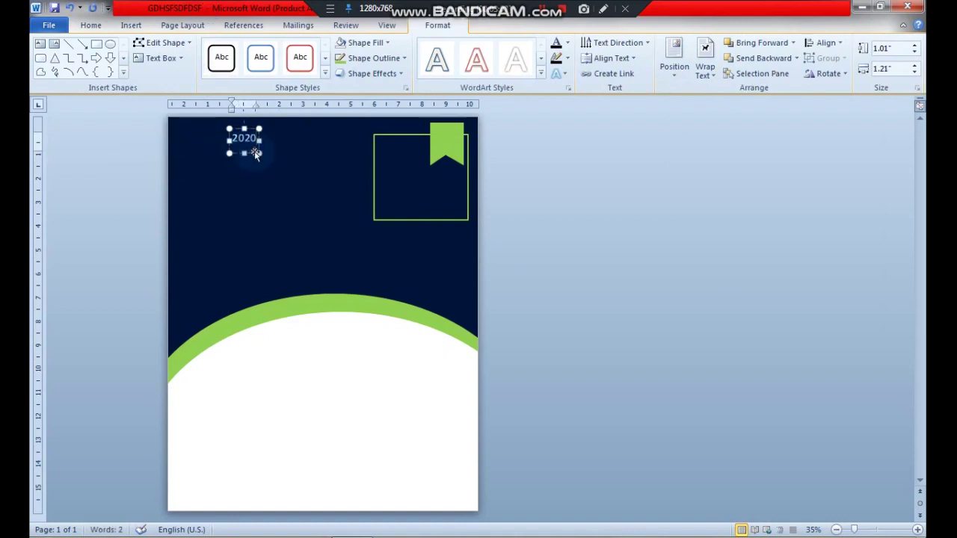
pyautogui.click(567, 44)
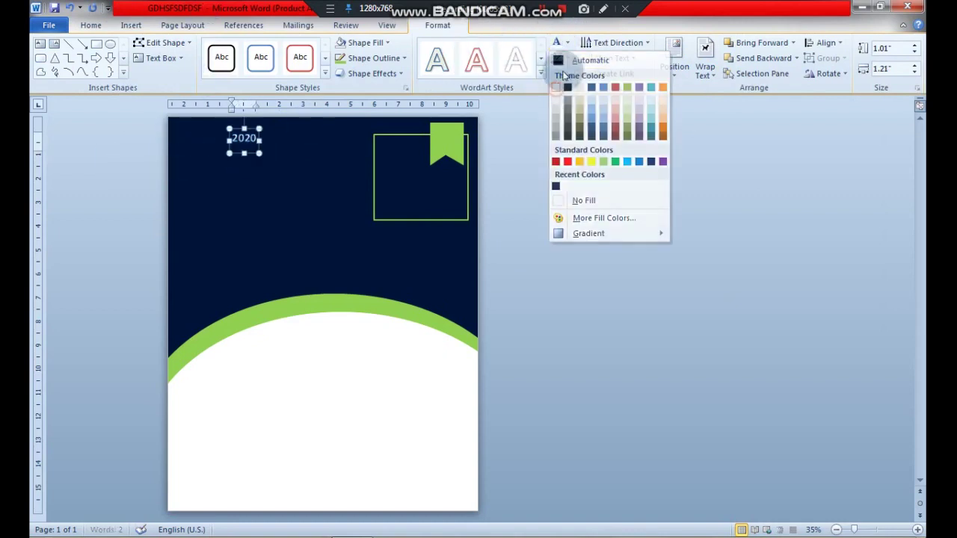
pyautogui.click(567, 59)
pyautogui.click(585, 233)
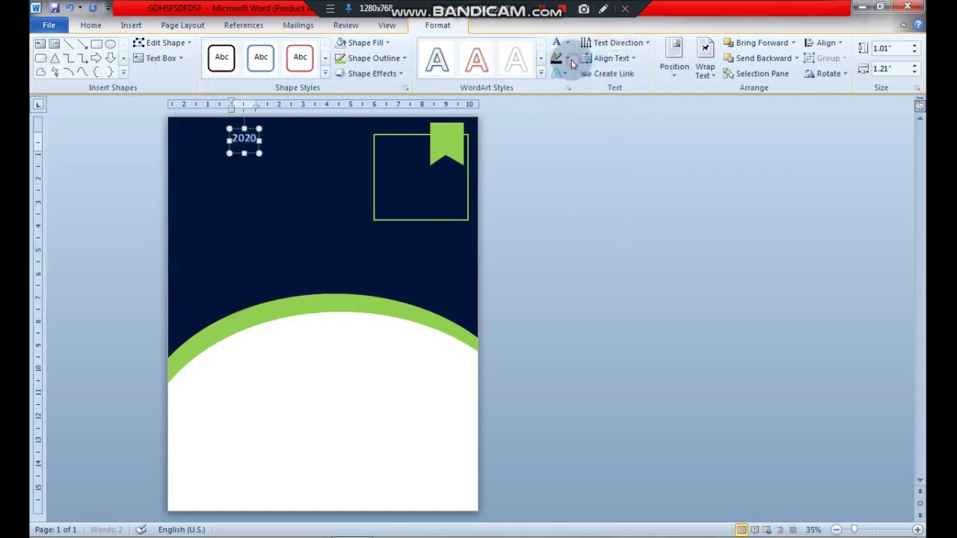
pyautogui.click(567, 58)
pyautogui.click(556, 202)
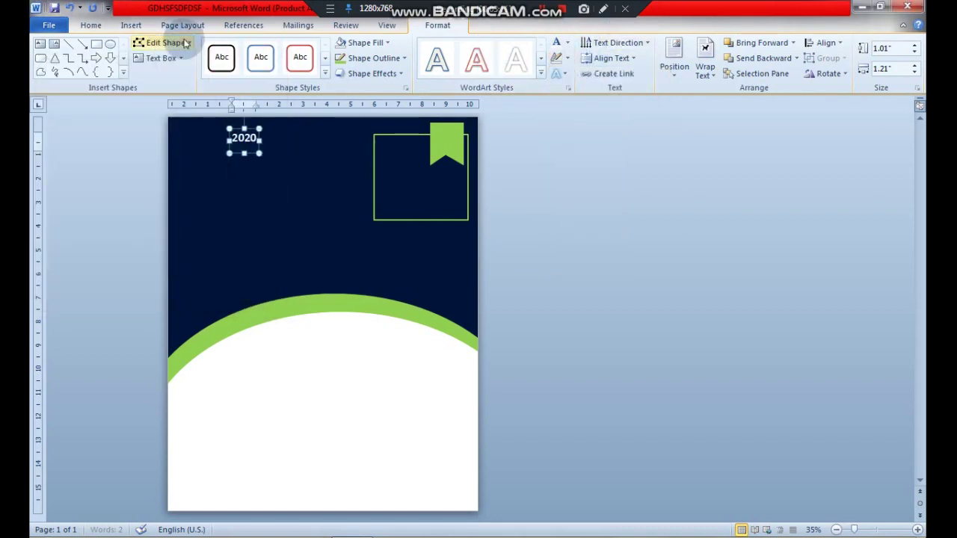
pyautogui.click(91, 25)
# Step: Move the 2020 WordArt into the green frame and size it to 72 pt
pyautogui.click(247, 50)
pyautogui.click(246, 49)
pyautogui.click(246, 49)
pyautogui.click(247, 49)
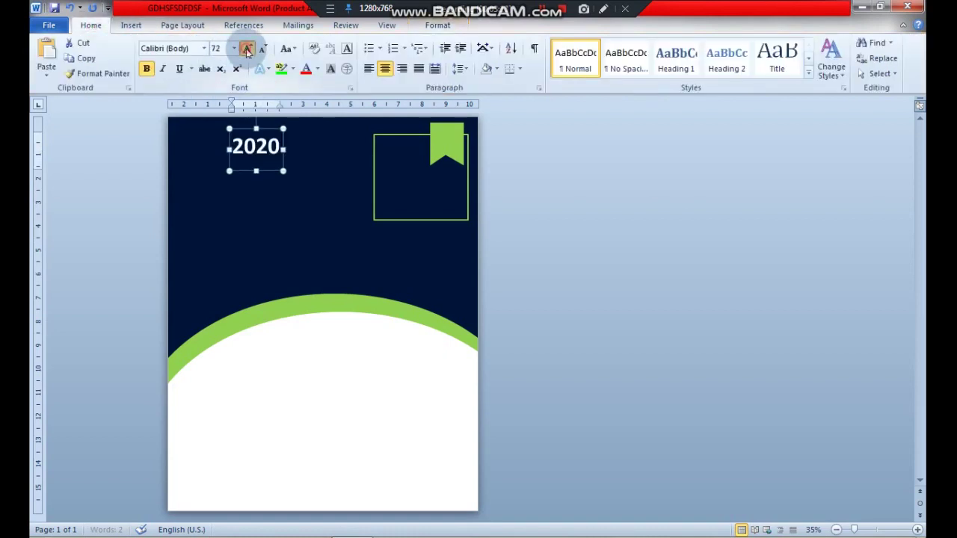
pyautogui.click(247, 49)
pyautogui.click(247, 49)
pyautogui.click(247, 49)
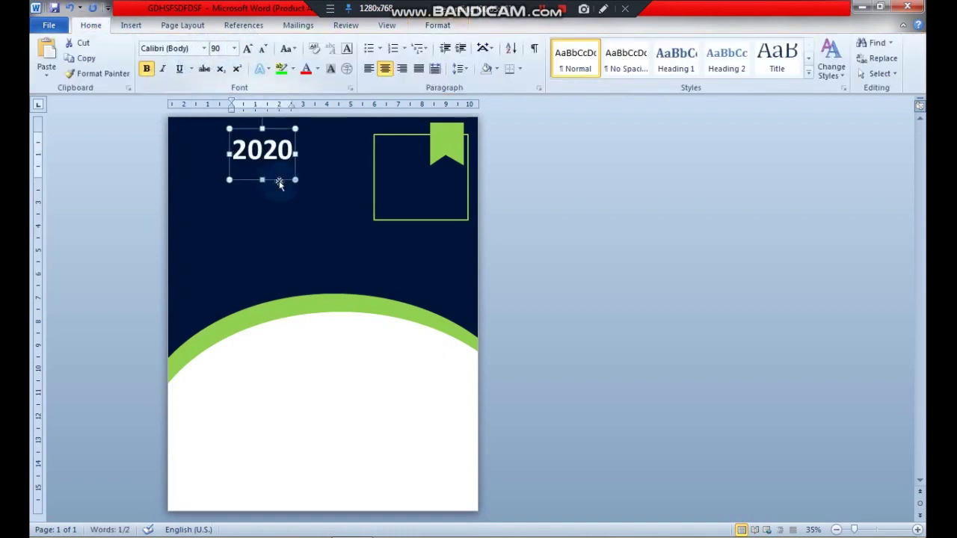
pyautogui.moveTo(280, 181); pyautogui.dragTo(422, 180)
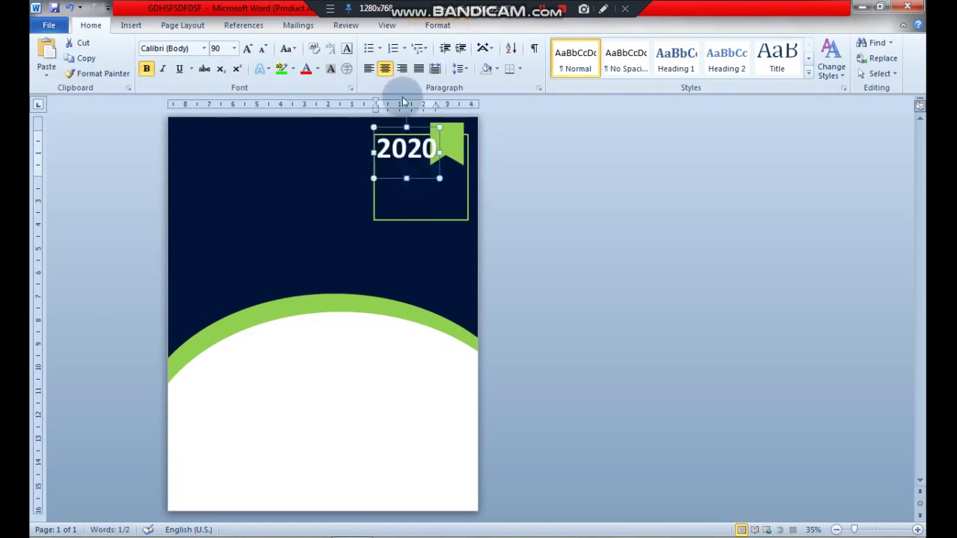
pyautogui.click(262, 51)
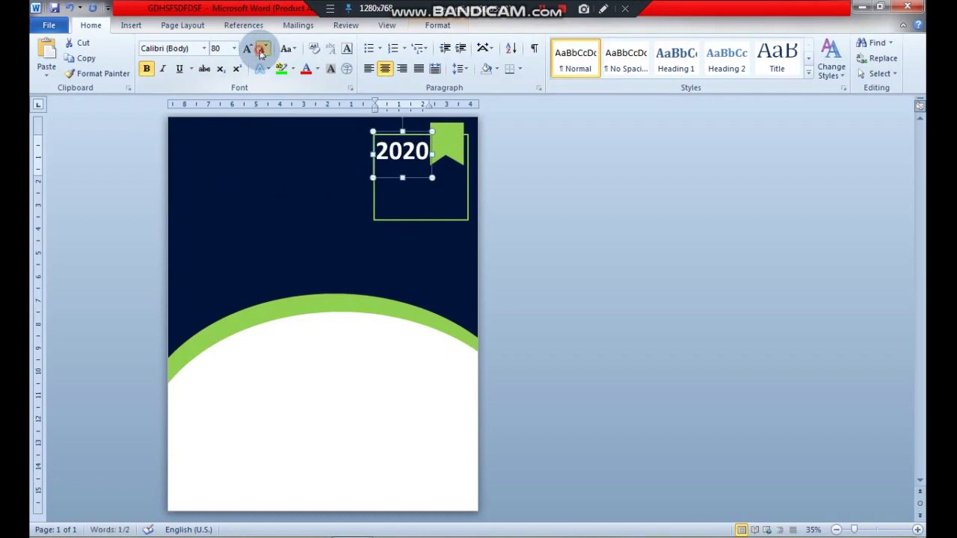
pyautogui.click(261, 50)
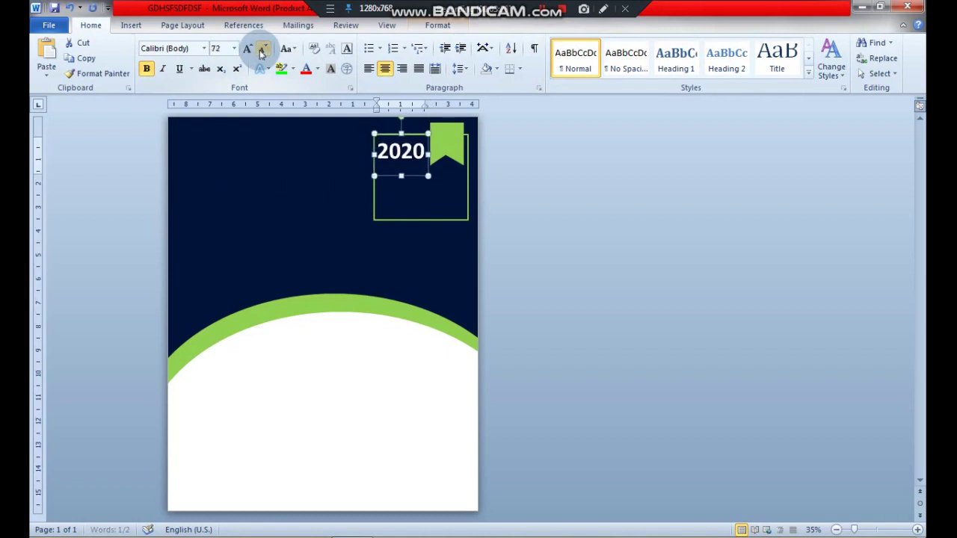
# Step: Change the year to 2021 and nudge its box up slightly
pyautogui.click(413, 151)
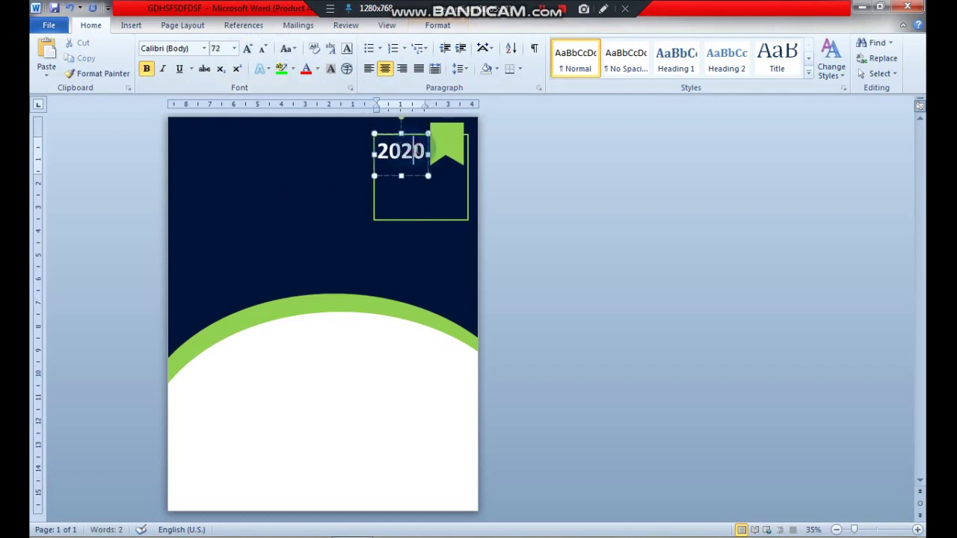
pyautogui.press('BackSpace')
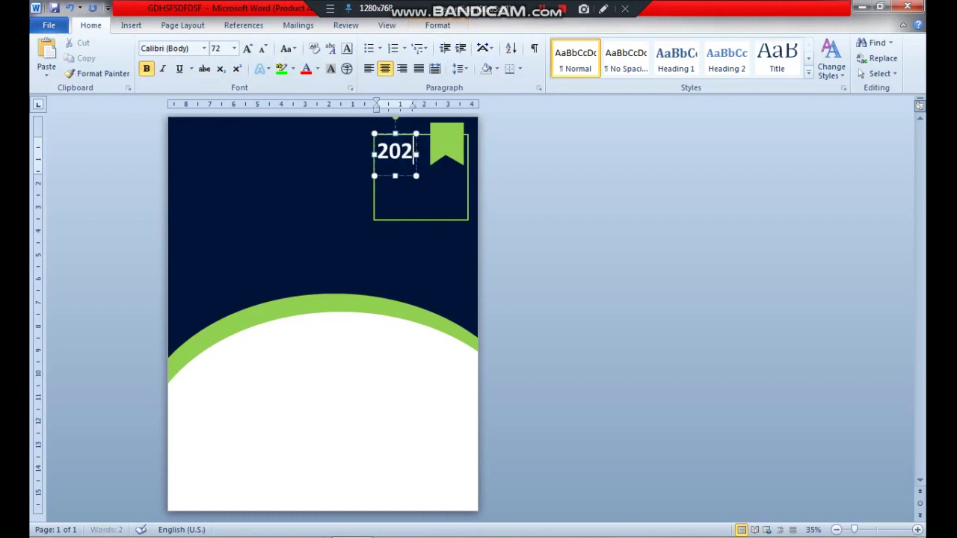
pyautogui.write('12')
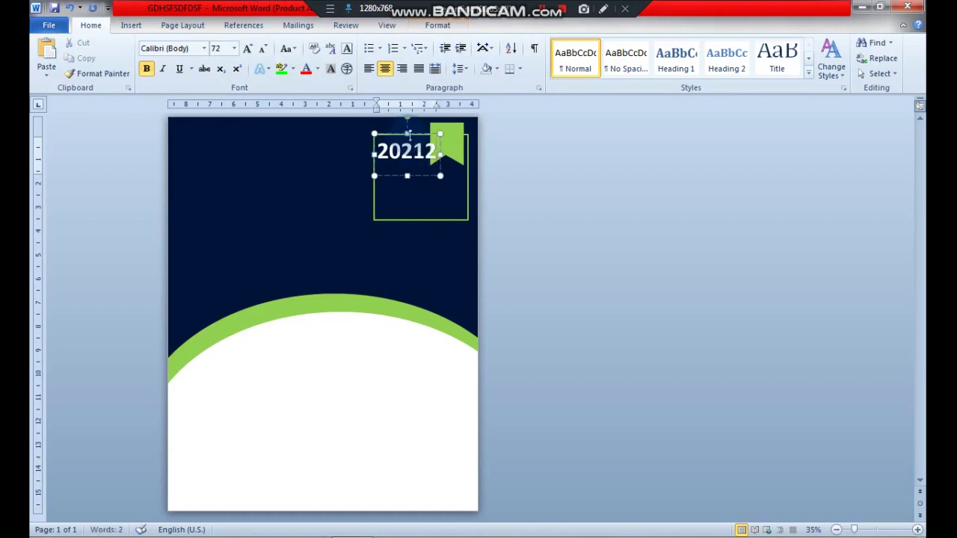
pyautogui.press('BackSpace')
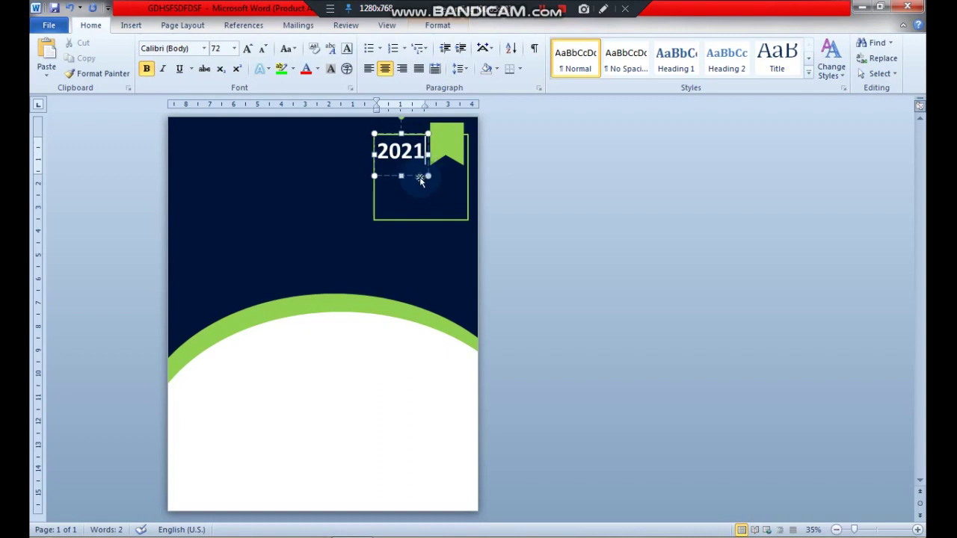
pyautogui.click(421, 178)
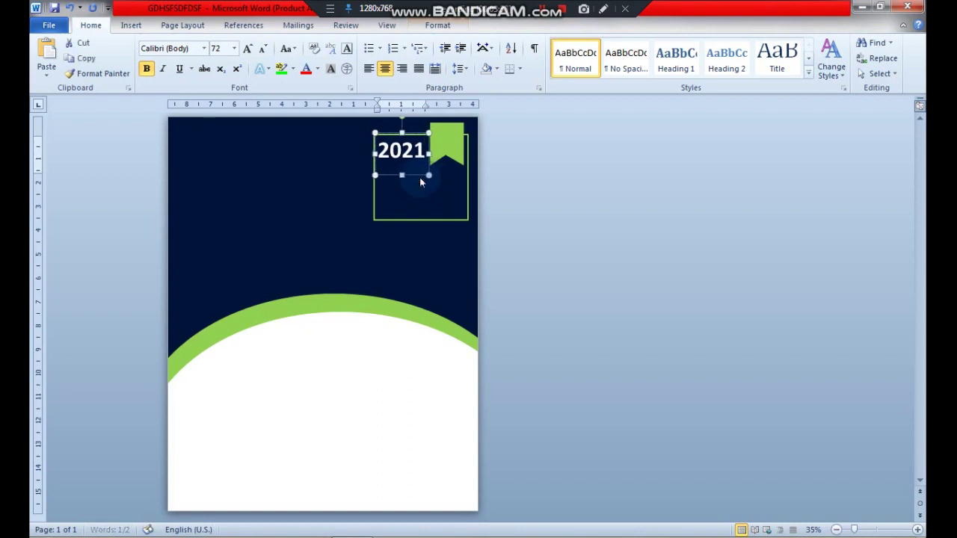
pyautogui.press('Up')
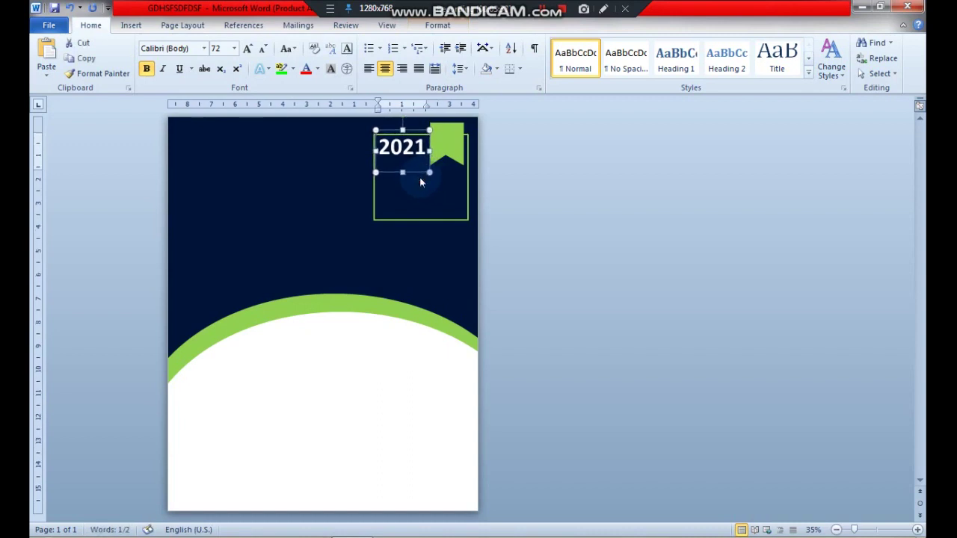
pyautogui.click(576, 164)
pyautogui.click(410, 157)
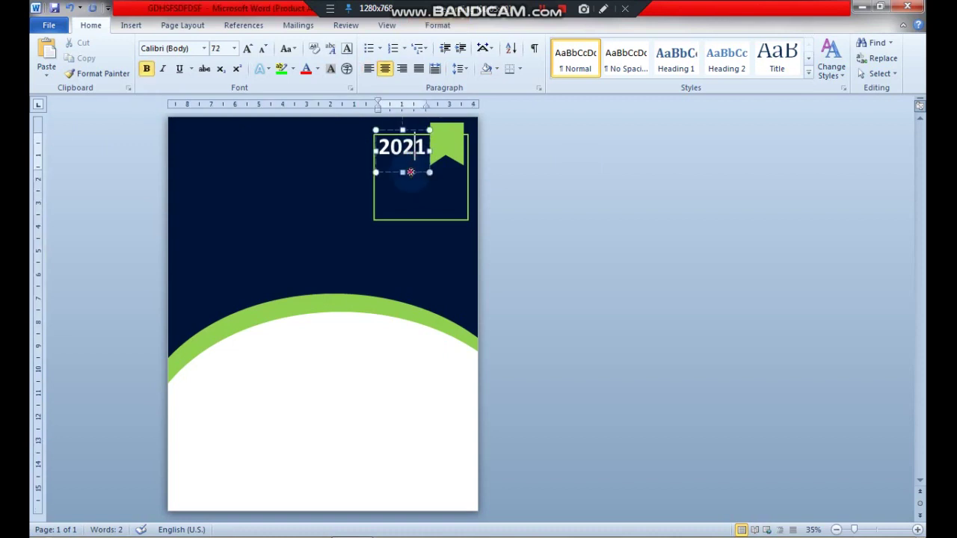
pyautogui.click(411, 173)
# Step: Duplicate the 2021 text box, retype it as ADMISSION, and drag it below 2021
pyautogui.hotkey('ctrl', 'c')
pyautogui.hotkey('ctrl', 'v')
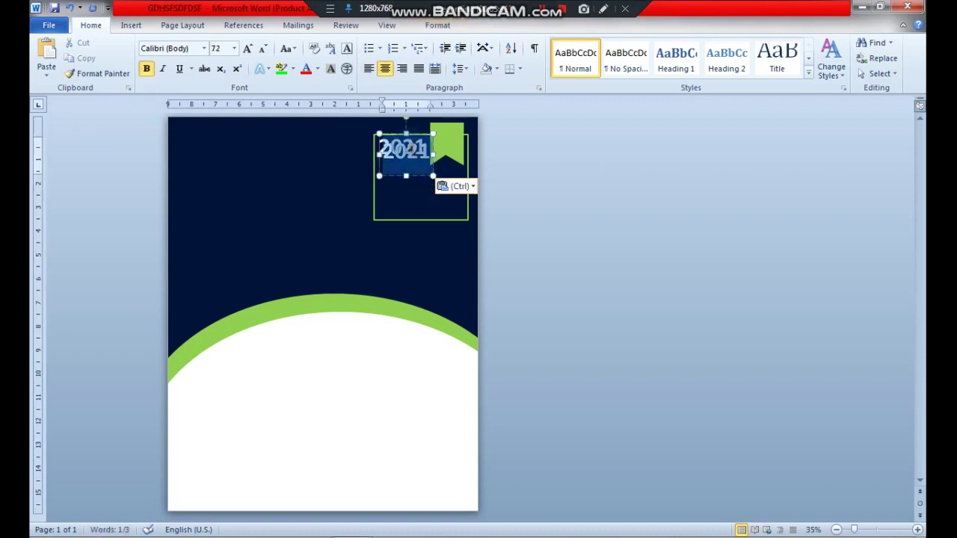
pyautogui.click(389, 148)
pyautogui.hotkey('ctrl', 'v')
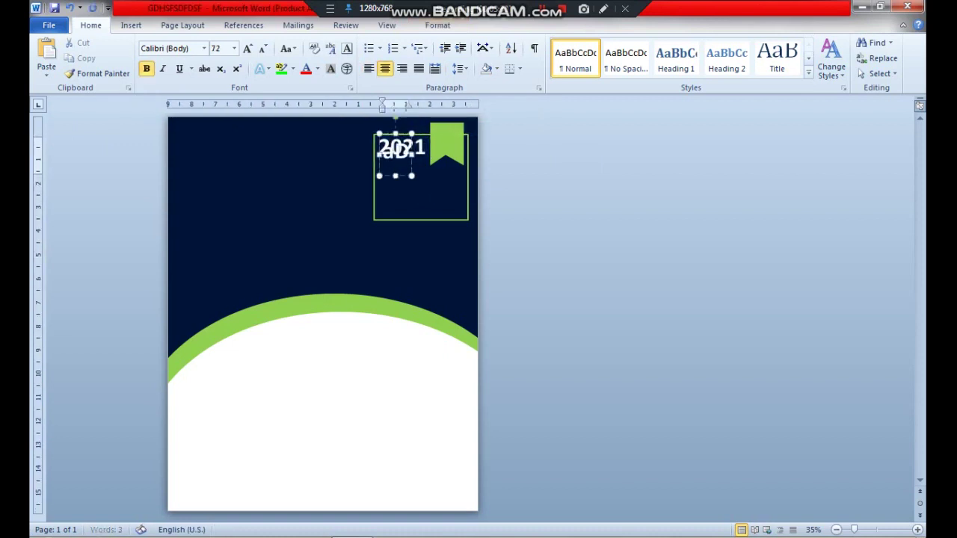
pyautogui.press('Delete')
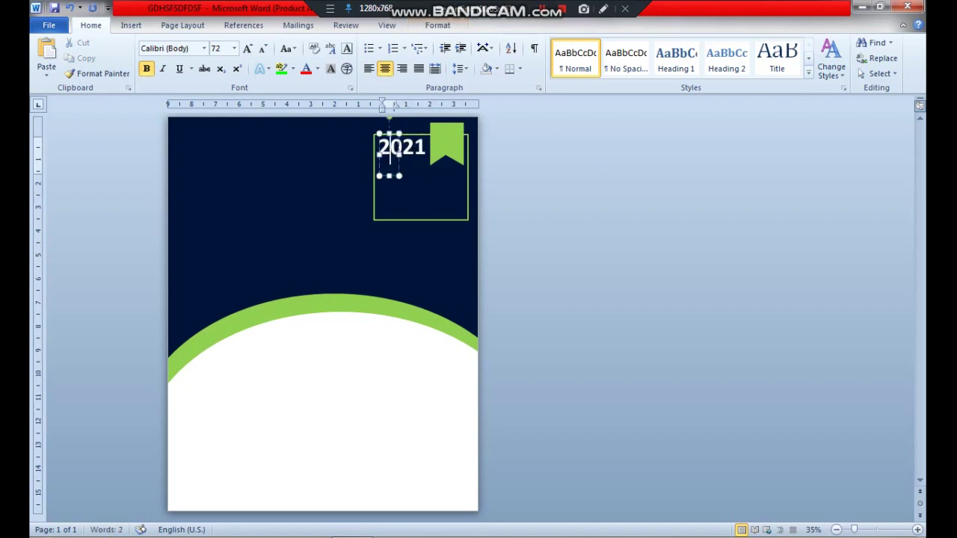
pyautogui.write('ADMISS')
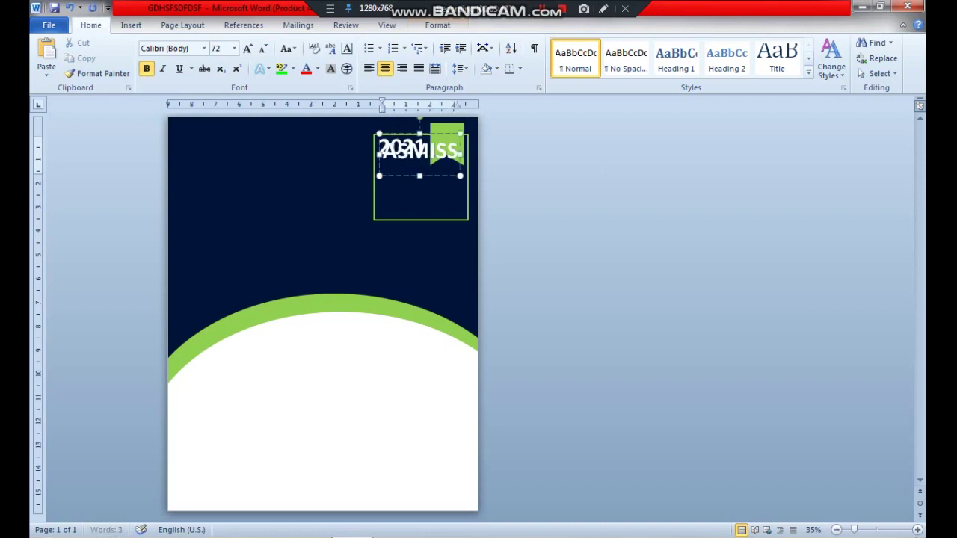
pyautogui.write('ION')
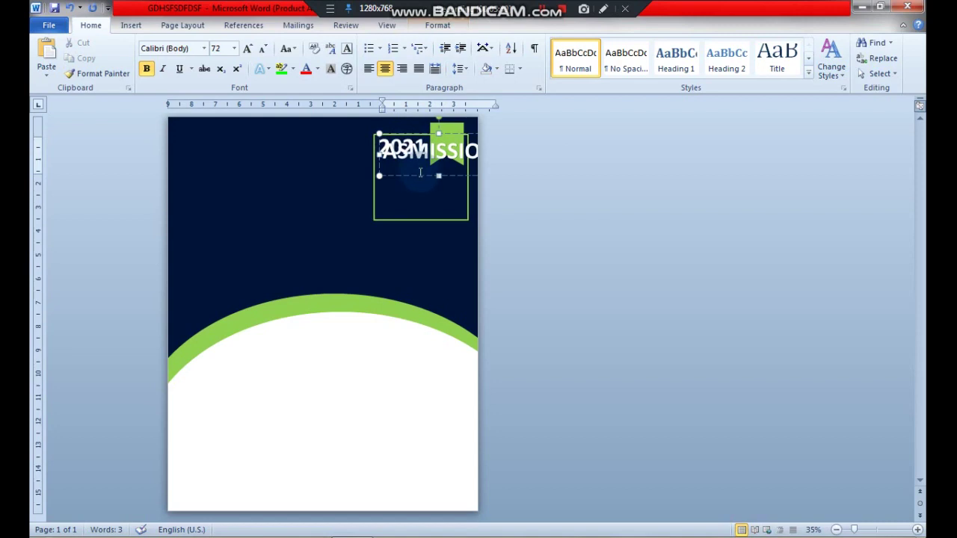
pyautogui.moveTo(419, 178); pyautogui.dragTo(370, 204)
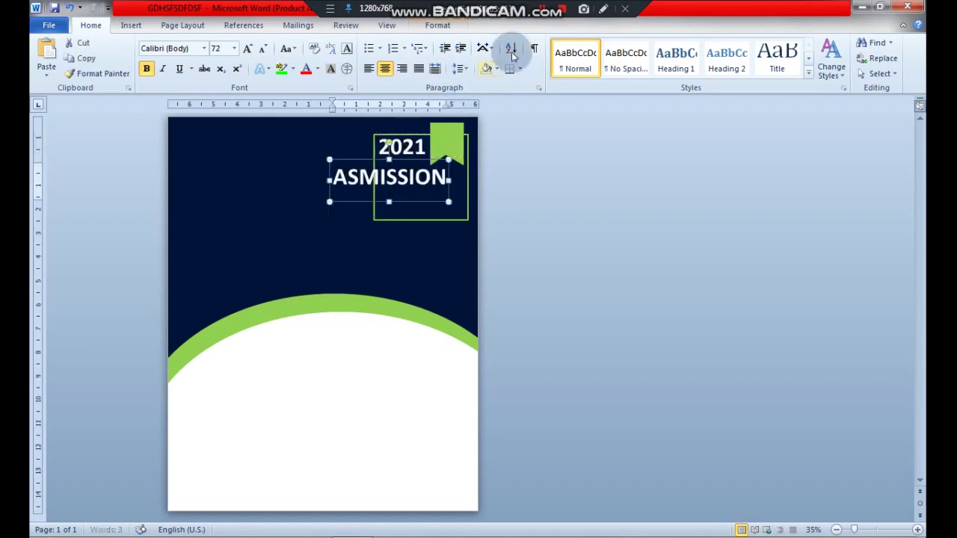
# Step: Give the ASMISSION text a light green text fill
pyautogui.click(454, 28)
pyautogui.click(567, 43)
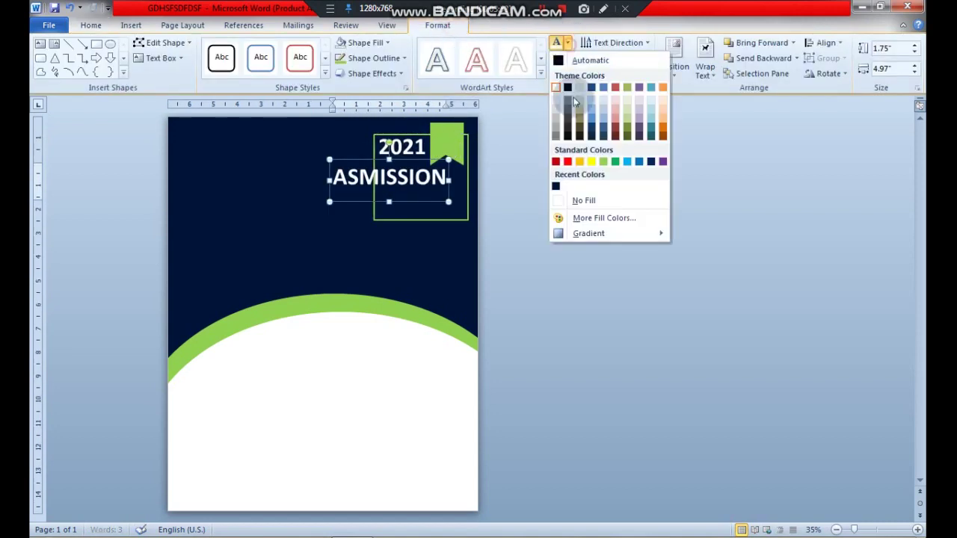
pyautogui.click(603, 162)
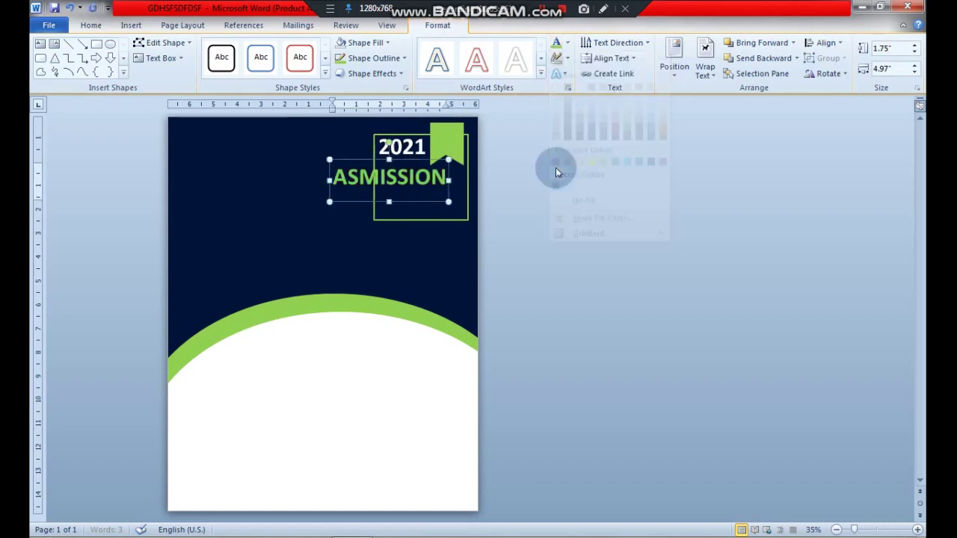
# Step: Set ASMISSION to 48 pt and position it inside the green frame beneath 2021
pyautogui.click(102, 26)
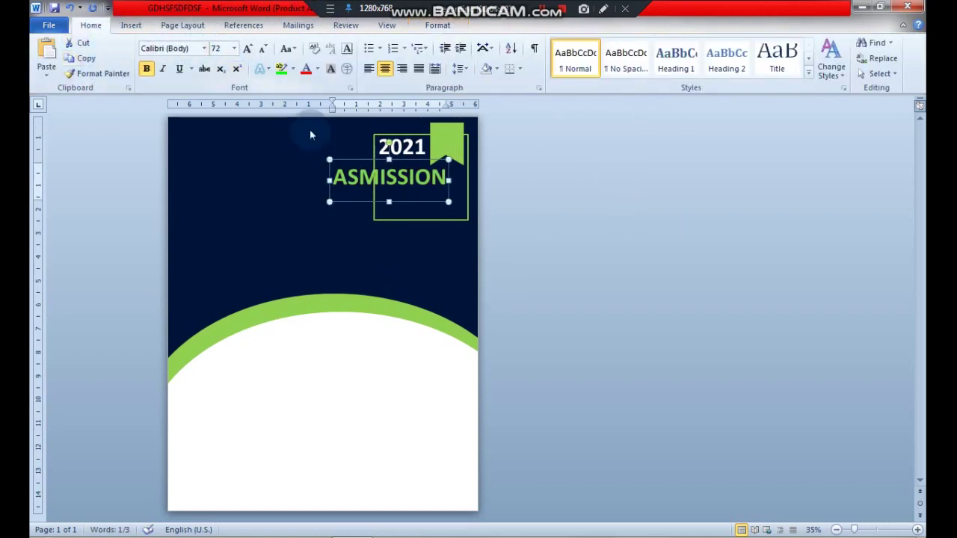
pyautogui.click(282, 53)
pyautogui.click(263, 49)
pyautogui.click(263, 49)
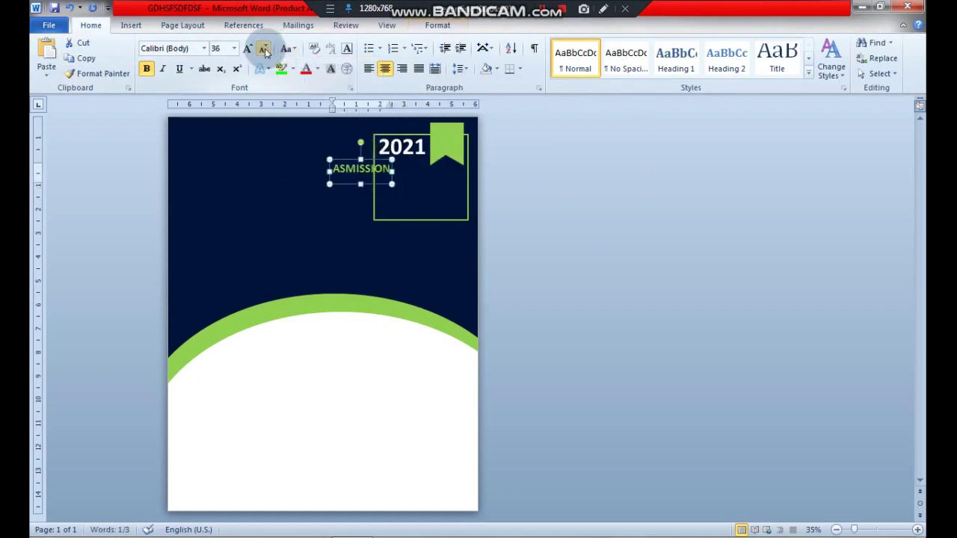
pyautogui.click(247, 49)
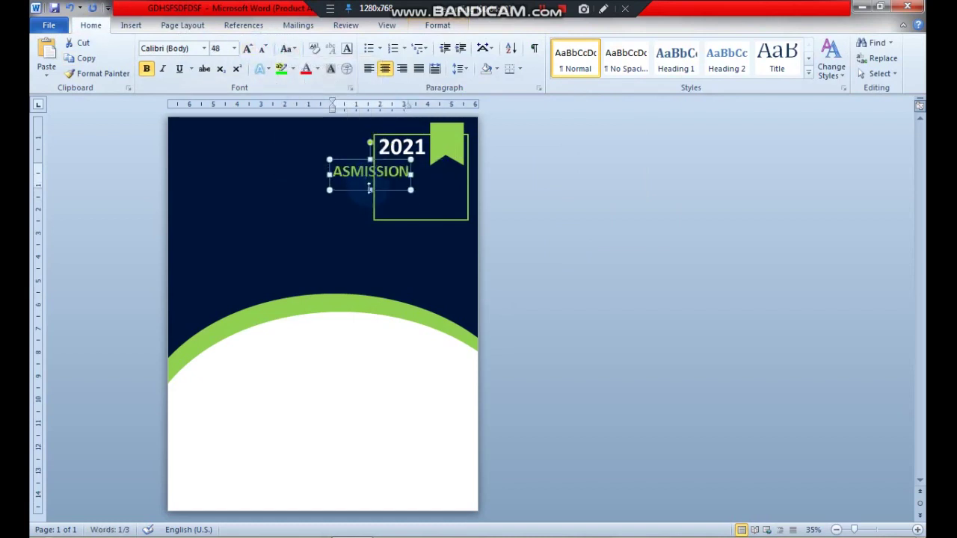
pyautogui.moveTo(381, 189); pyautogui.dragTo(429, 196)
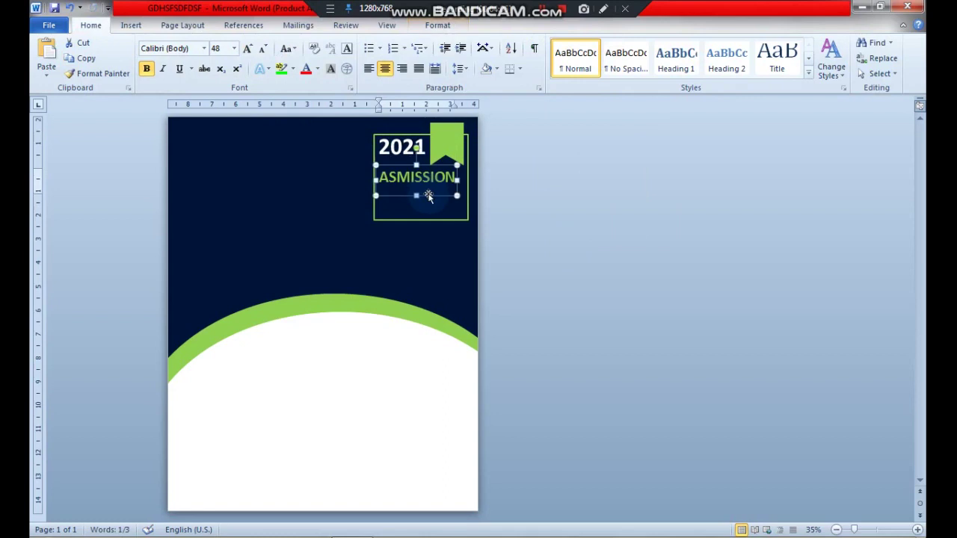
pyautogui.press('Up')
pyautogui.press('Up')
pyautogui.press('Up')
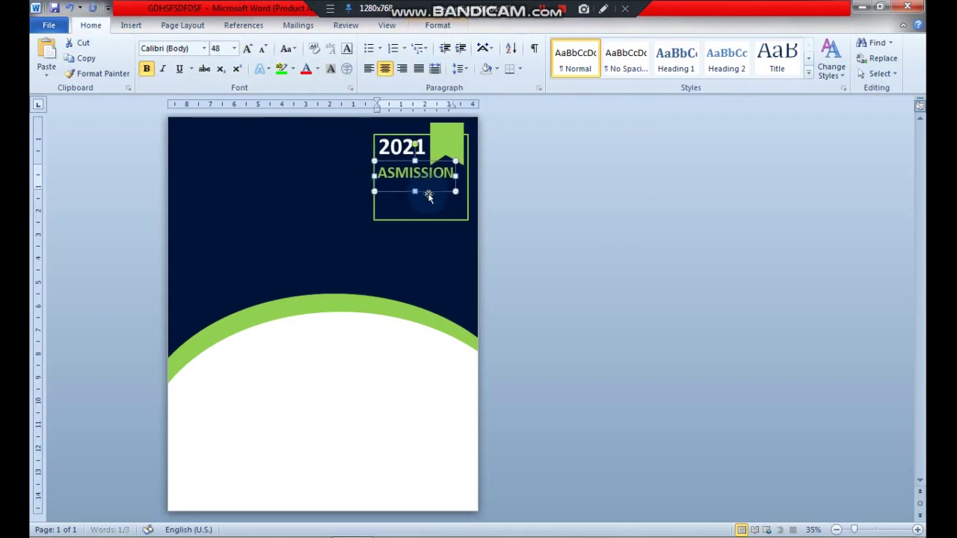
pyautogui.click(462, 157)
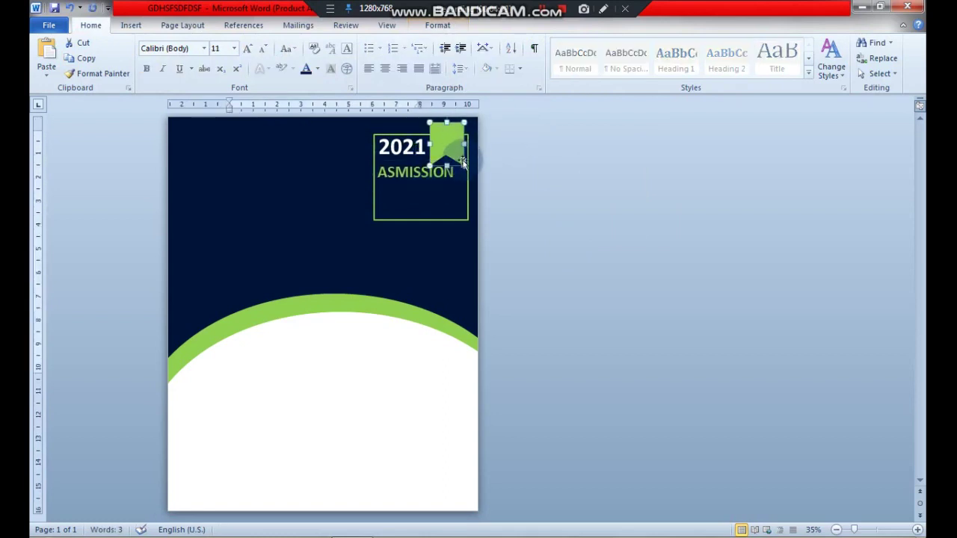
# Step: Move, enlarge and narrow the green ribbon flag at the frame's top-right corner
pyautogui.moveTo(463, 164); pyautogui.dragTo(459, 155)
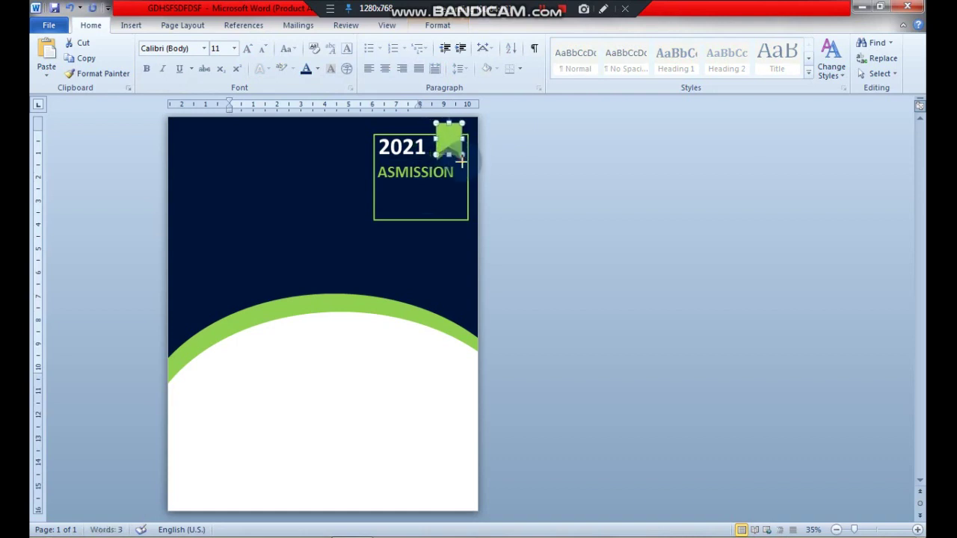
pyautogui.moveTo(463, 161); pyautogui.dragTo(468, 161)
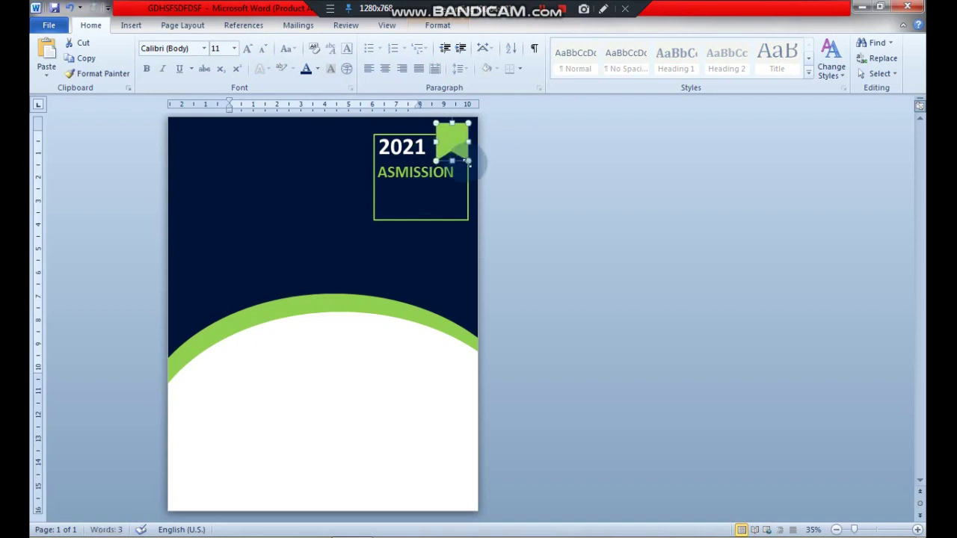
pyautogui.press('Left')
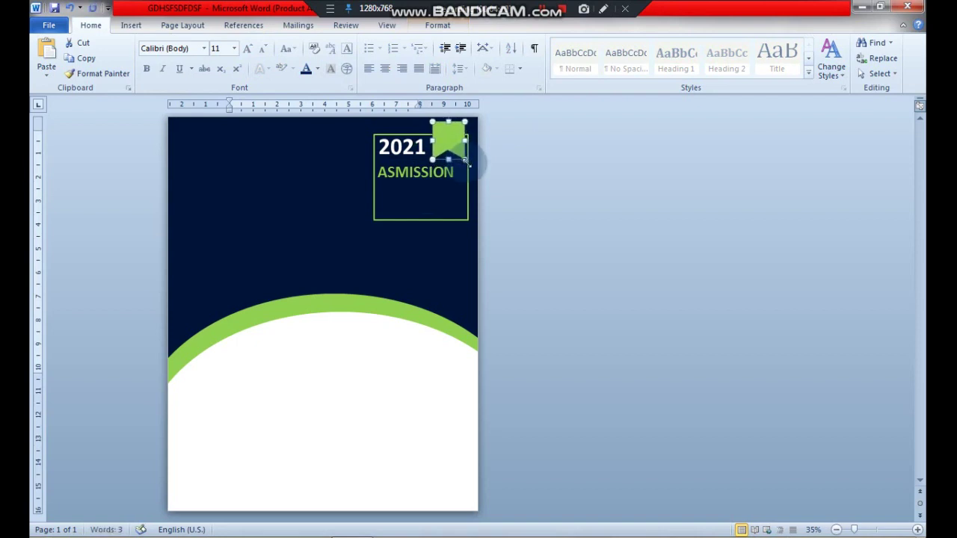
pyautogui.click(447, 165)
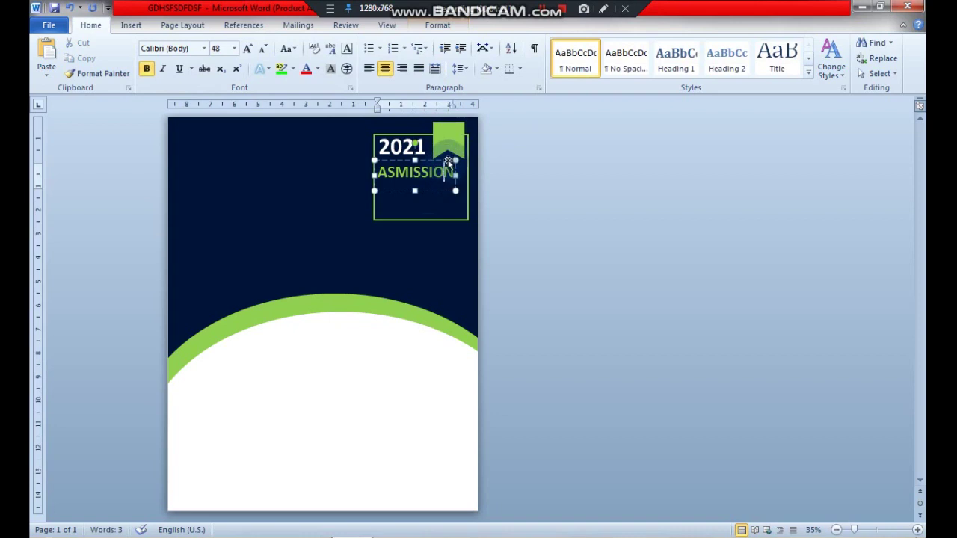
pyautogui.moveTo(447, 162); pyautogui.dragTo(448, 160)
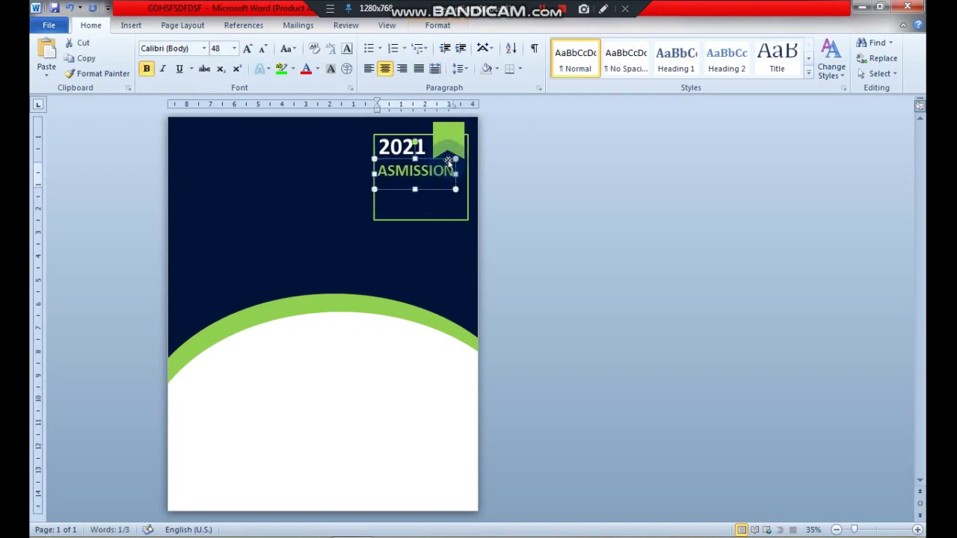
pyautogui.click(449, 137)
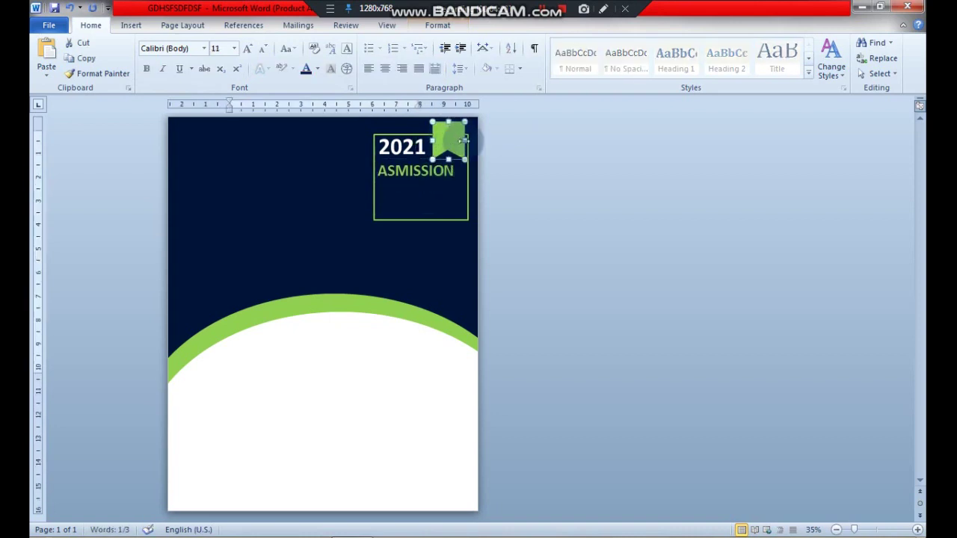
pyautogui.moveTo(458, 141); pyautogui.dragTo(457, 142)
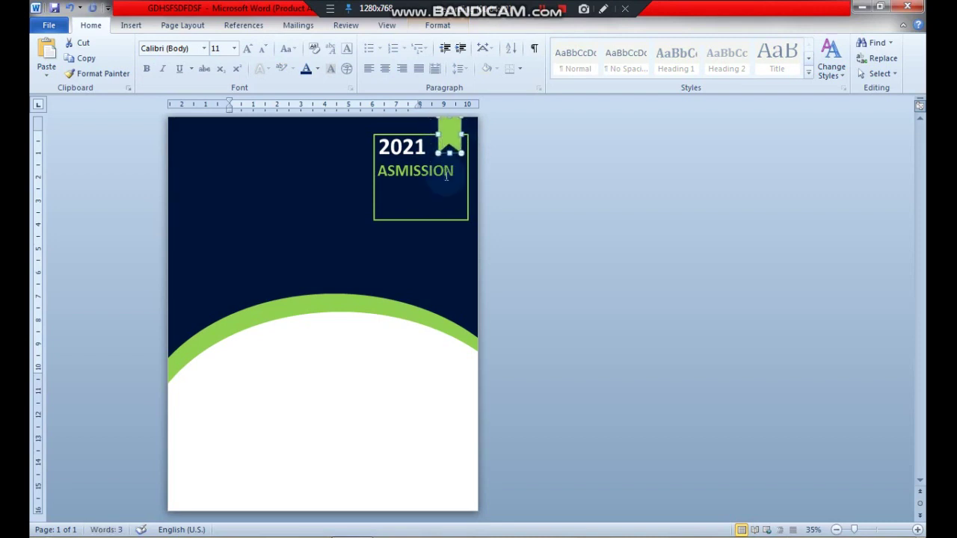
# Step: Move ASMISSION up so it sits closer beneath 2021
pyautogui.click(434, 165)
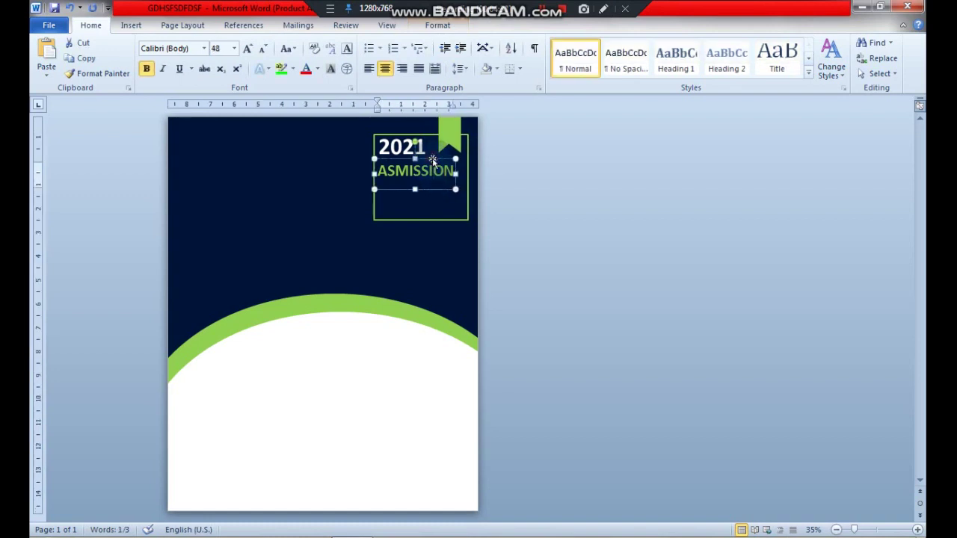
pyautogui.moveTo(432, 160); pyautogui.dragTo(433, 157)
pyautogui.press('Up')
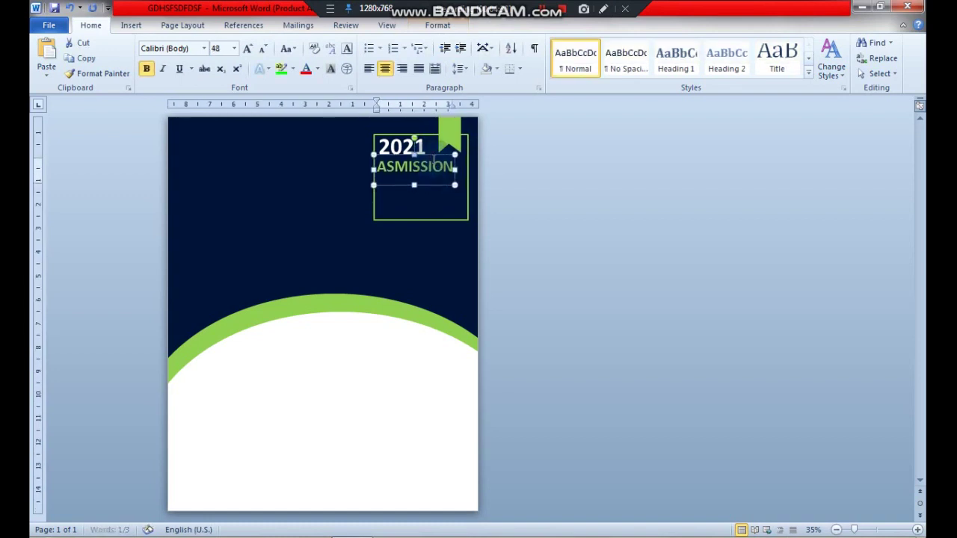
pyautogui.press('Up')
pyautogui.press('Up')
pyautogui.press('Up')
pyautogui.press('Up')
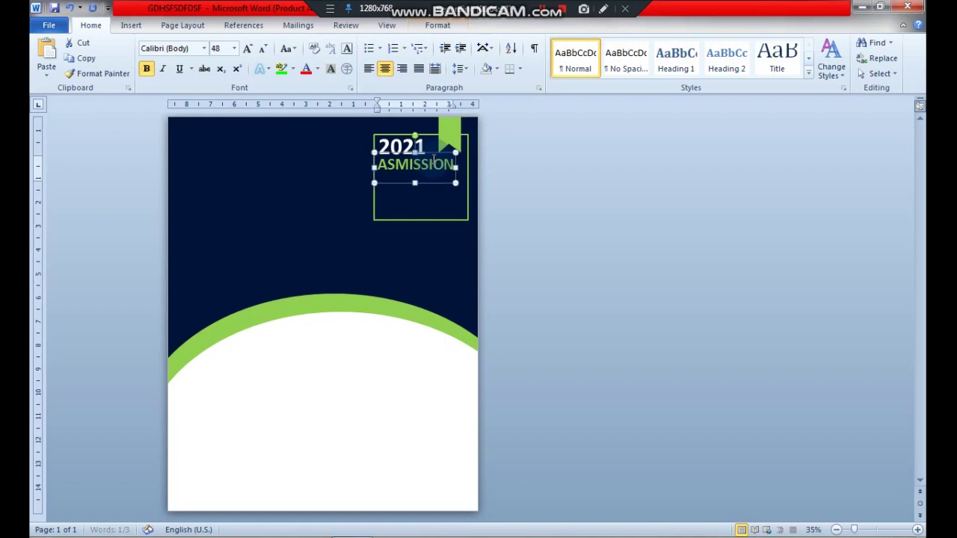
pyautogui.click(506, 154)
# Step: Duplicate the 2021 box, change its text to OPEN, and place it below ASMISSION
pyautogui.click(430, 147)
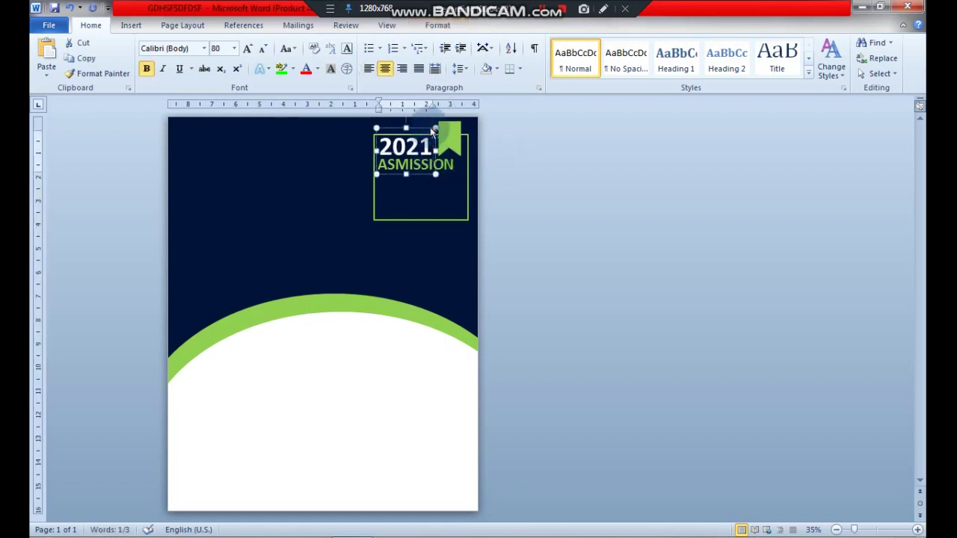
pyautogui.moveTo(431, 131); pyautogui.dragTo(435, 135)
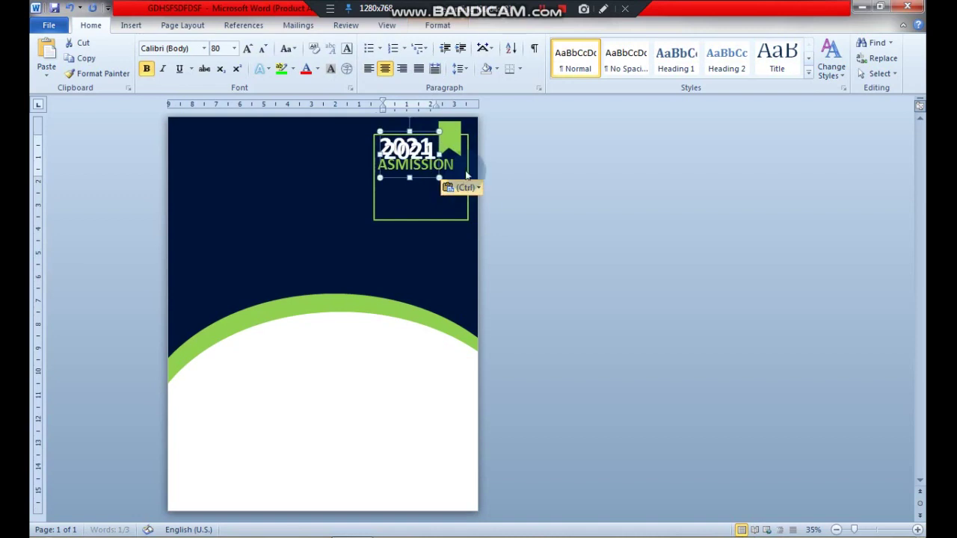
pyautogui.doubleClick(412, 149)
pyautogui.write('OPEN')
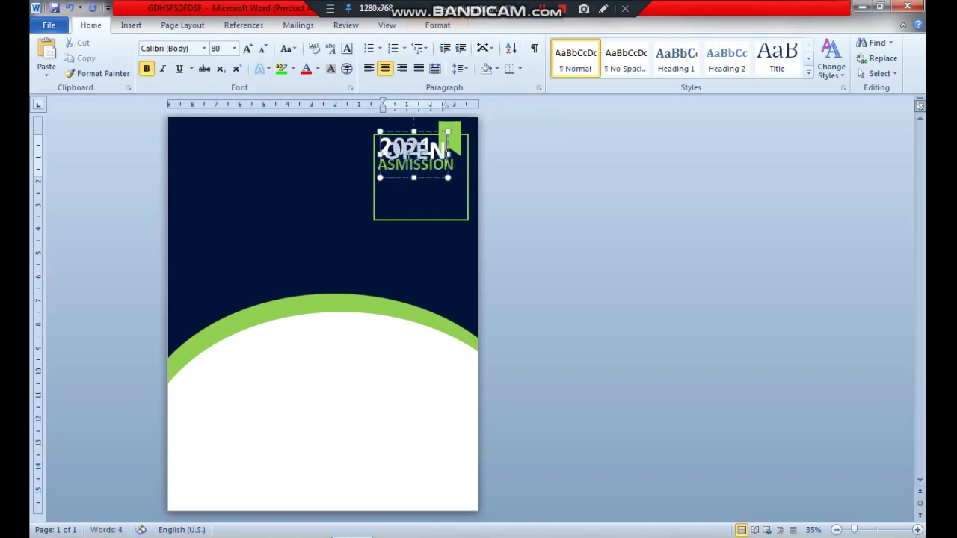
pyautogui.moveTo(419, 178); pyautogui.dragTo(421, 218)
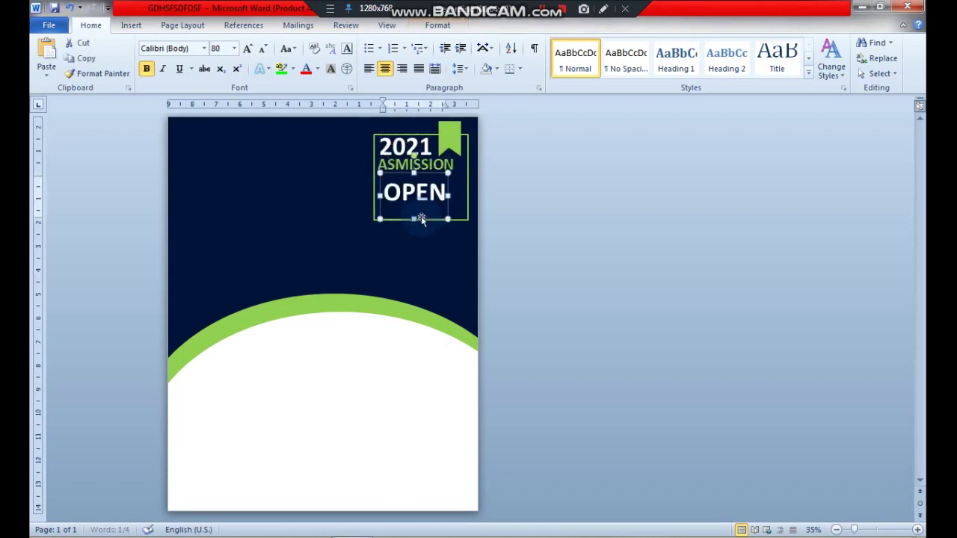
pyautogui.press('Up')
pyautogui.press('Left')
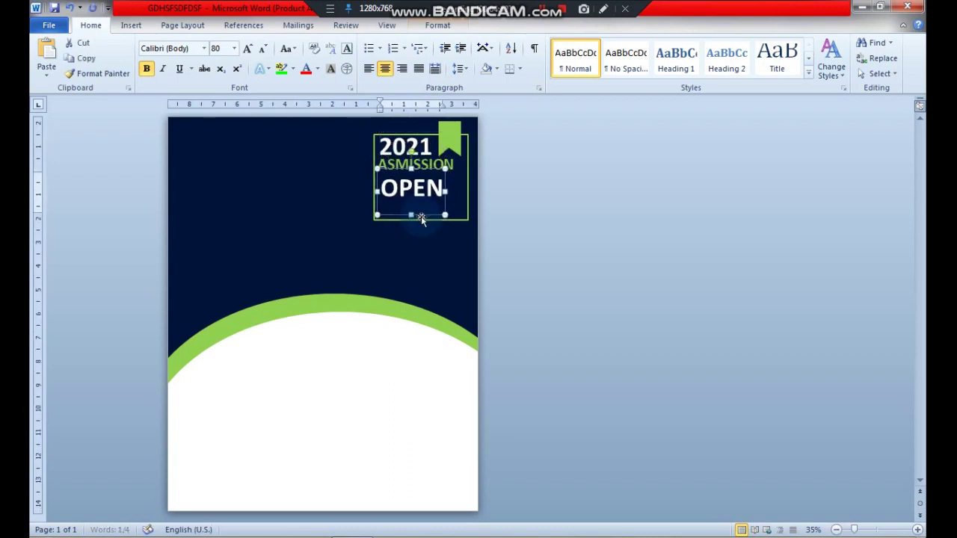
pyautogui.press('Left')
pyautogui.press('Up')
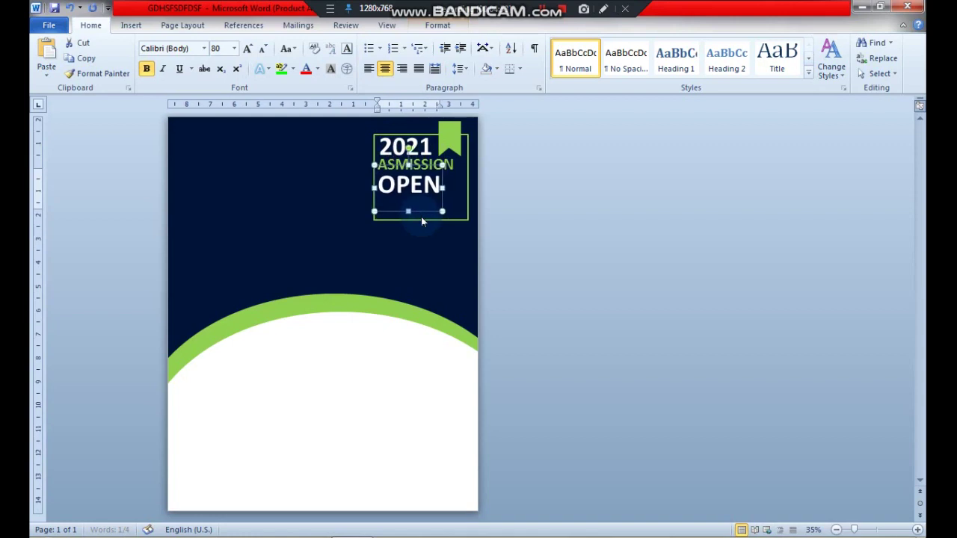
pyautogui.press('Up')
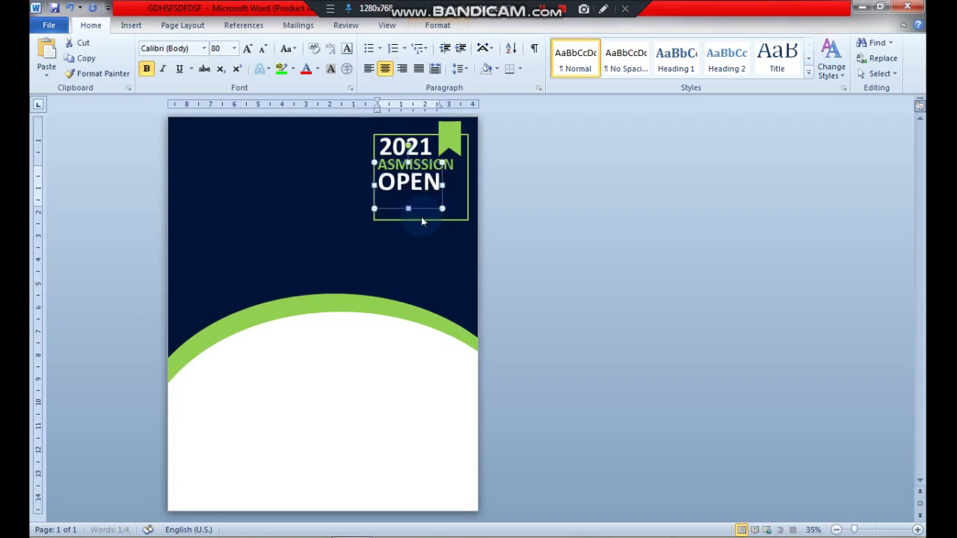
# Step: Shift ASMISSION slightly right to line up the heading, then reselect OPEN
pyautogui.click(434, 169)
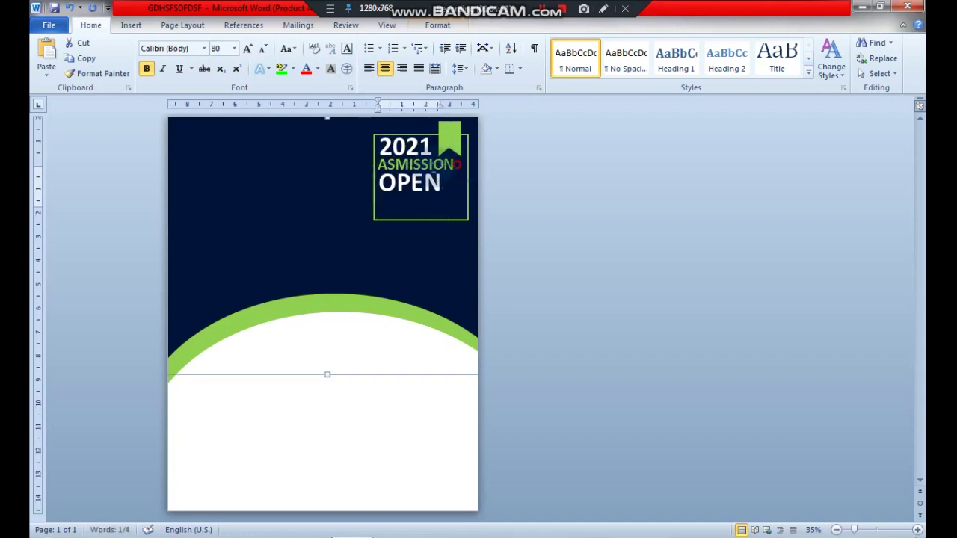
pyautogui.click(435, 168)
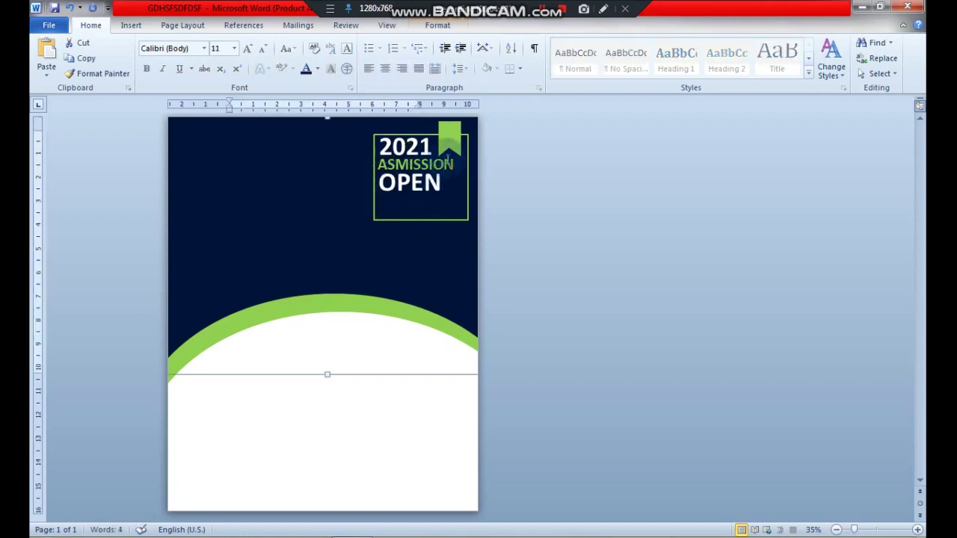
pyautogui.click(446, 155)
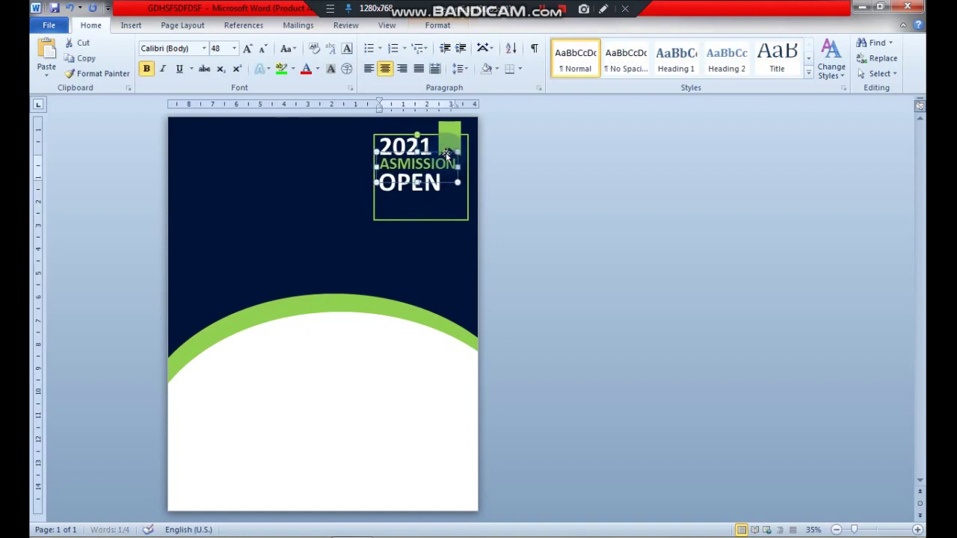
pyautogui.moveTo(447, 155); pyautogui.dragTo(447, 155)
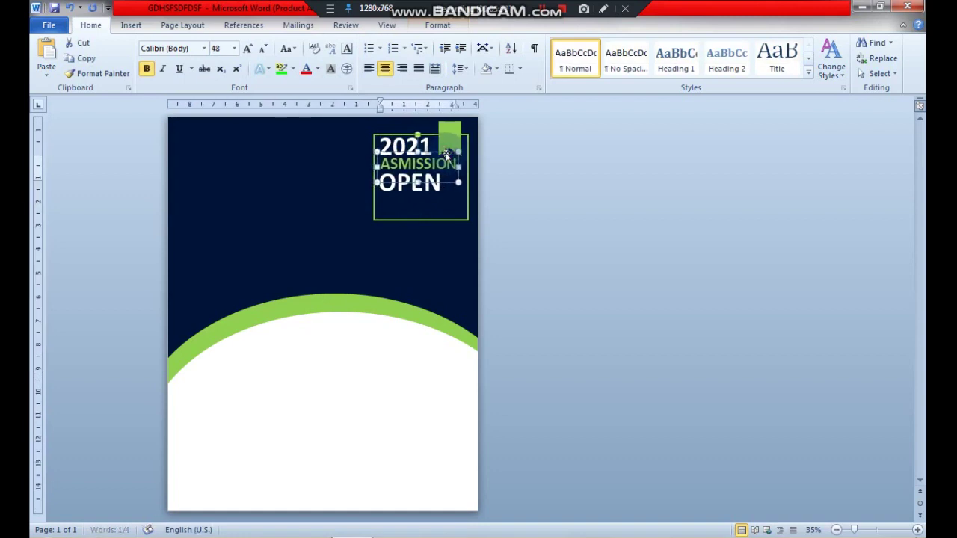
pyautogui.click(506, 180)
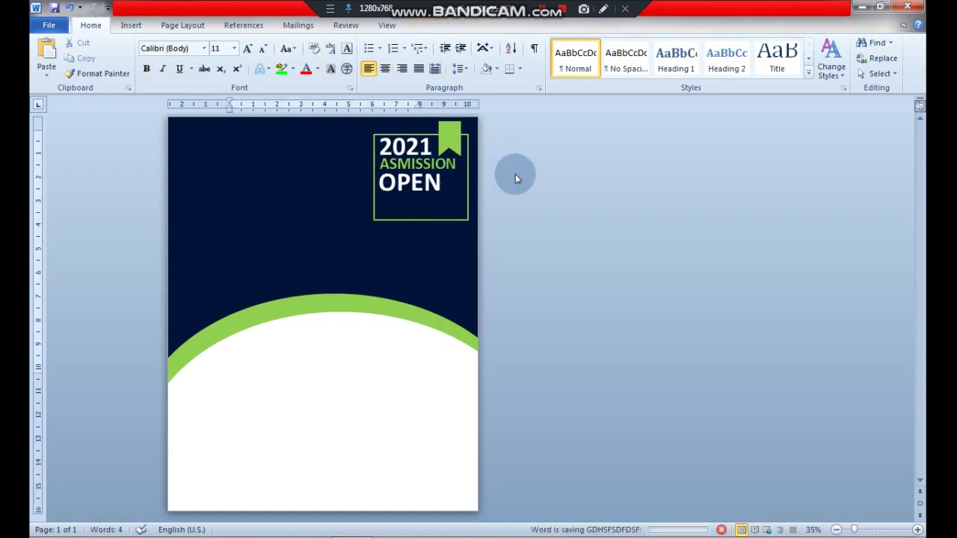
pyautogui.click(425, 183)
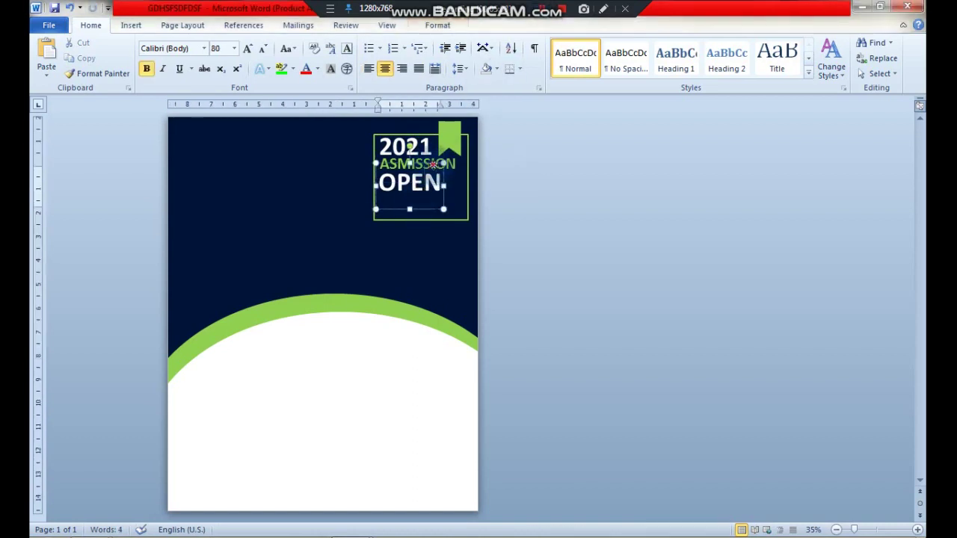
# Step: Undo an extra OPEN copy, then paste a duplicate of the 2021 box and nudge it left
pyautogui.click(433, 163)
pyautogui.hotkey('ctrl', 'c')
pyautogui.hotkey('ctrl', 'v')
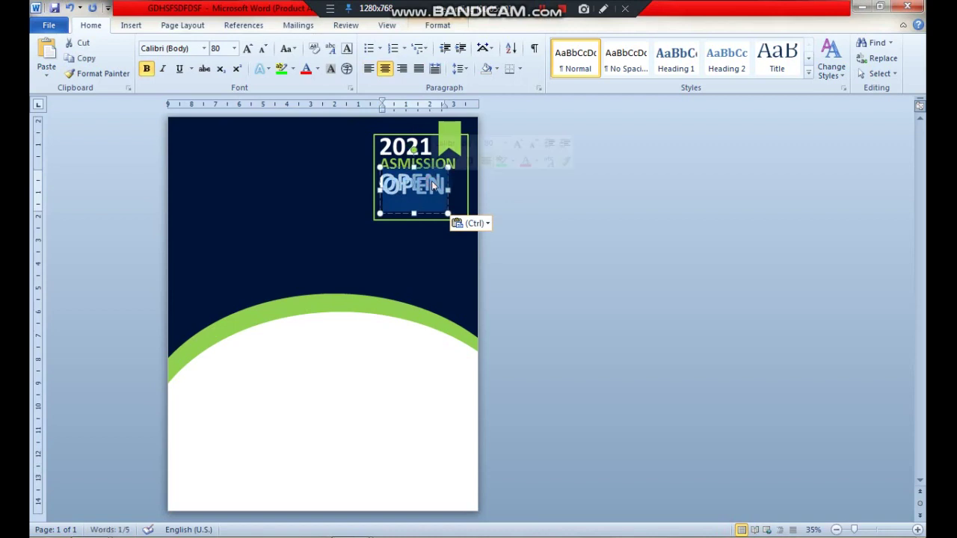
pyautogui.hotkey('ctrl', 'z')
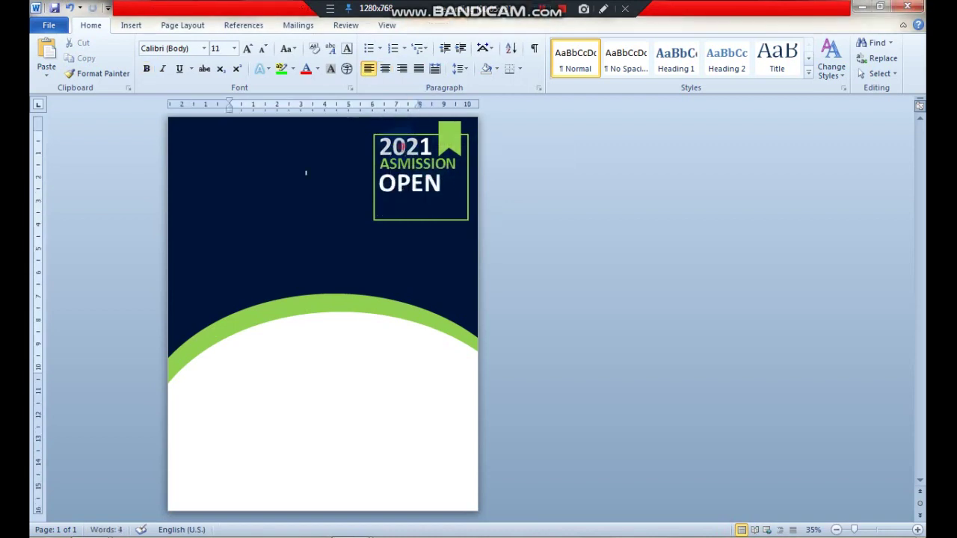
pyautogui.doubleClick(404, 146)
pyautogui.click(394, 128)
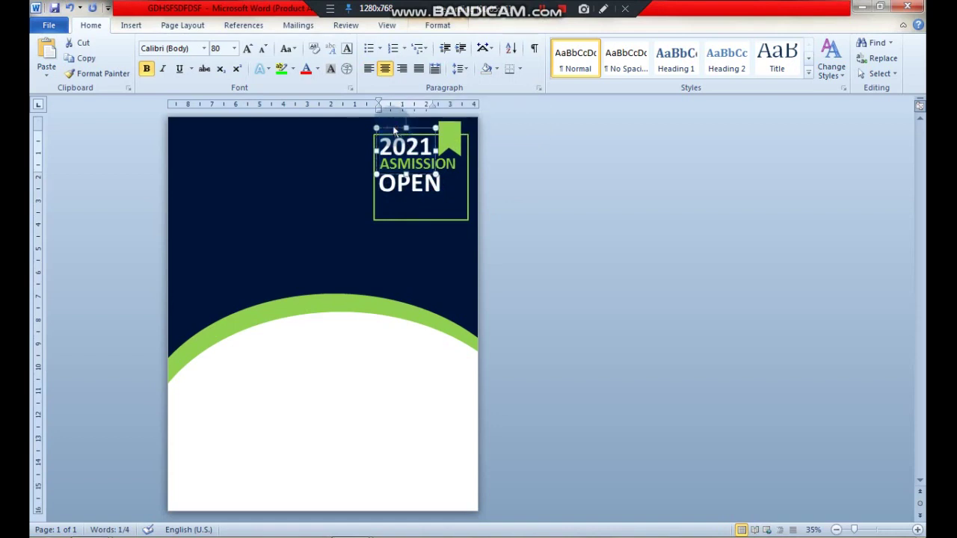
pyautogui.hotkey('ctrl', 'c')
pyautogui.hotkey('ctrl', 'v')
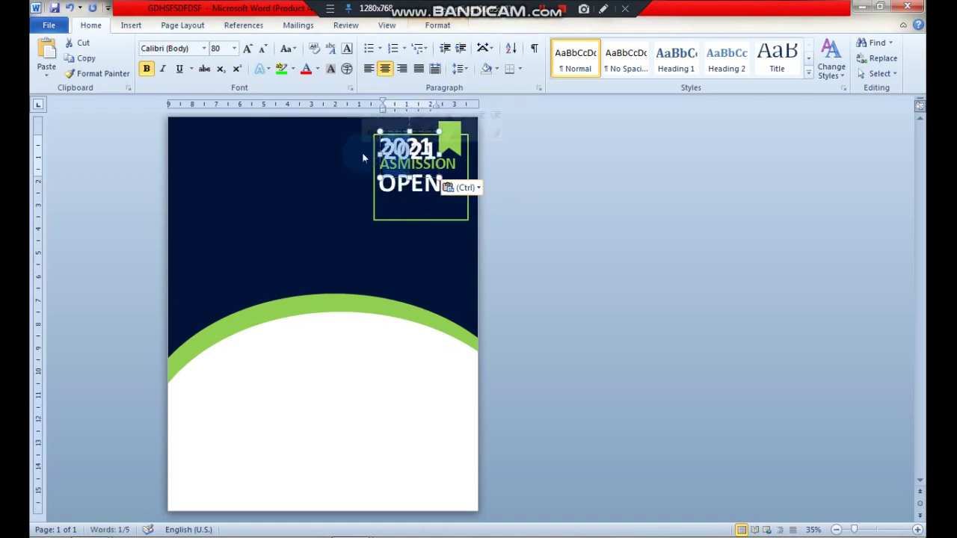
pyautogui.press('Left')
pyautogui.press('Left')
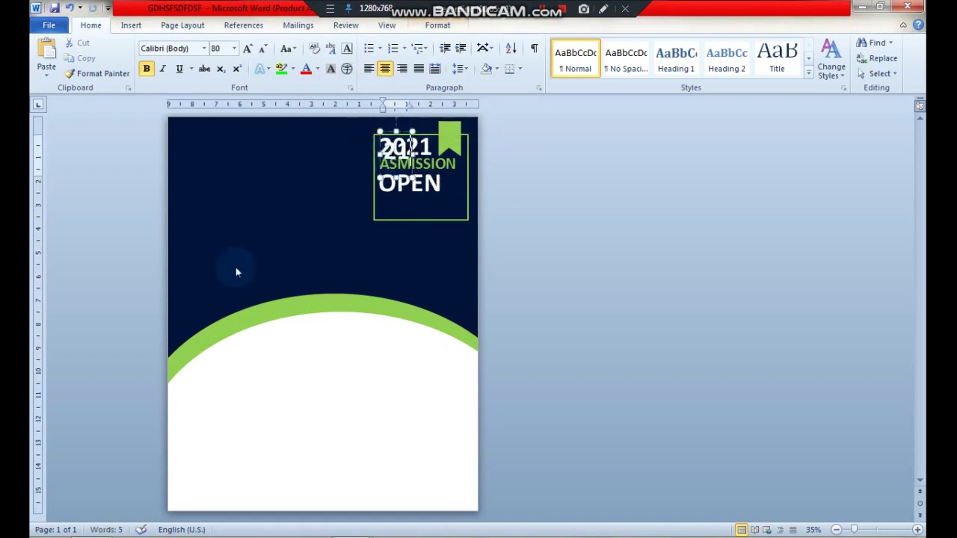
pyautogui.press('Left')
pyautogui.press('Left')
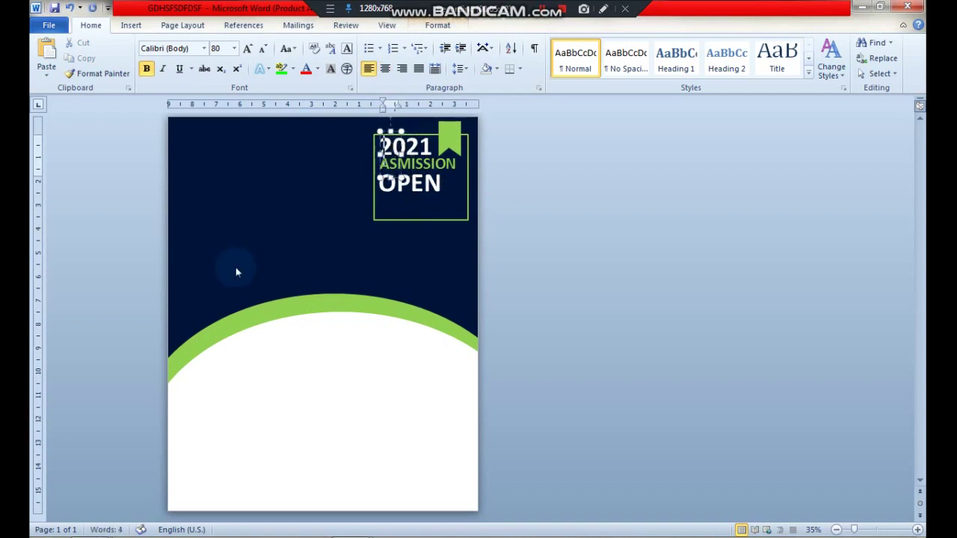
# Step: Paste the small white Lorem Ipsum text box and place it under OPEN
pyautogui.click(236, 267)
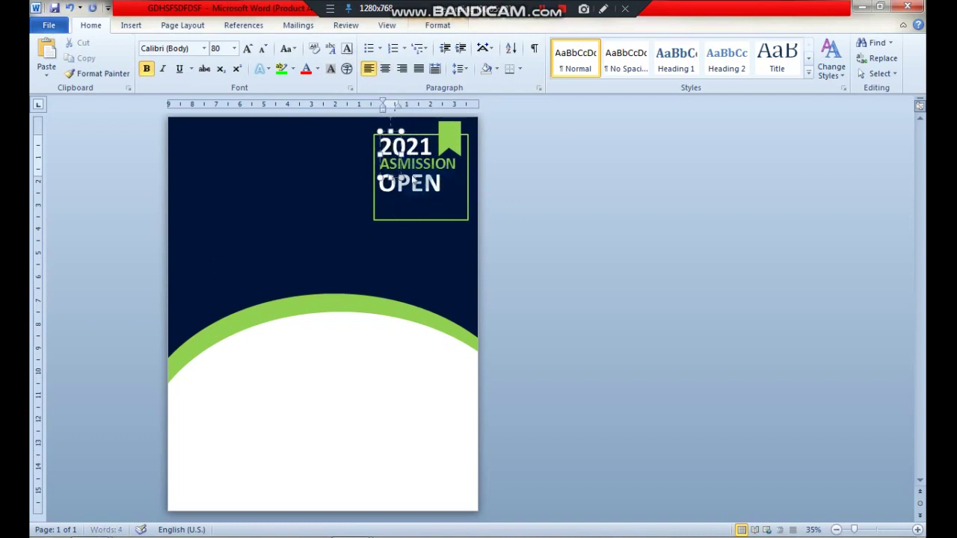
pyautogui.hotkey('ctrl', 'v')
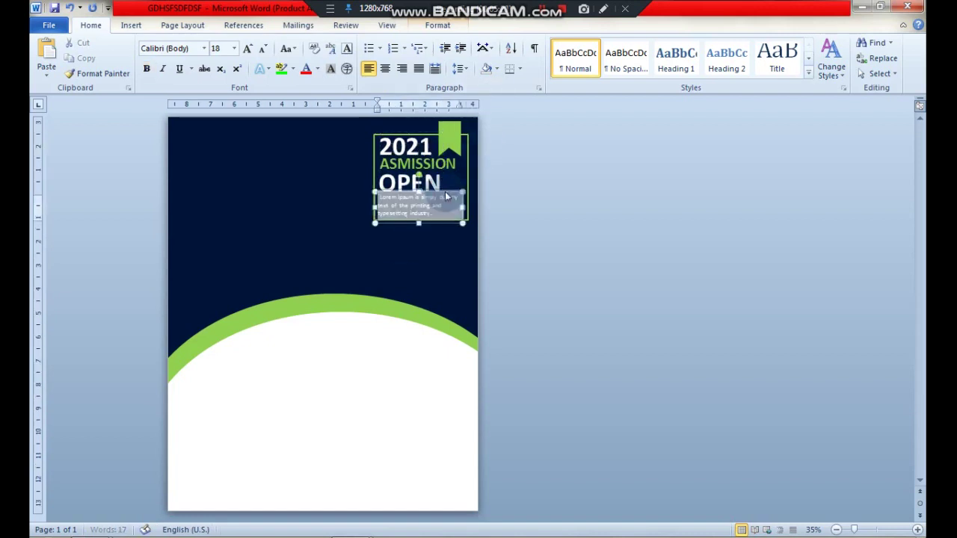
pyautogui.click(446, 189)
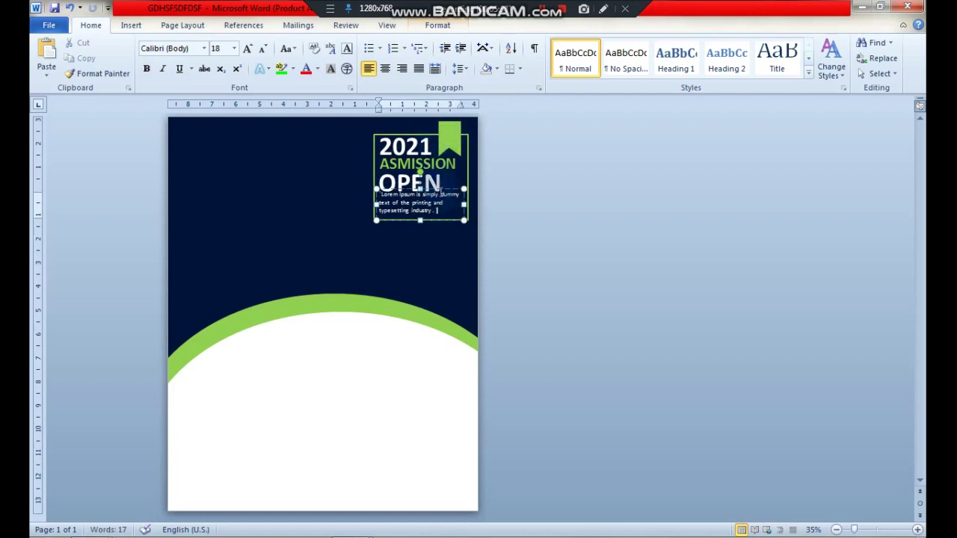
pyautogui.moveTo(443, 193); pyautogui.dragTo(443, 194)
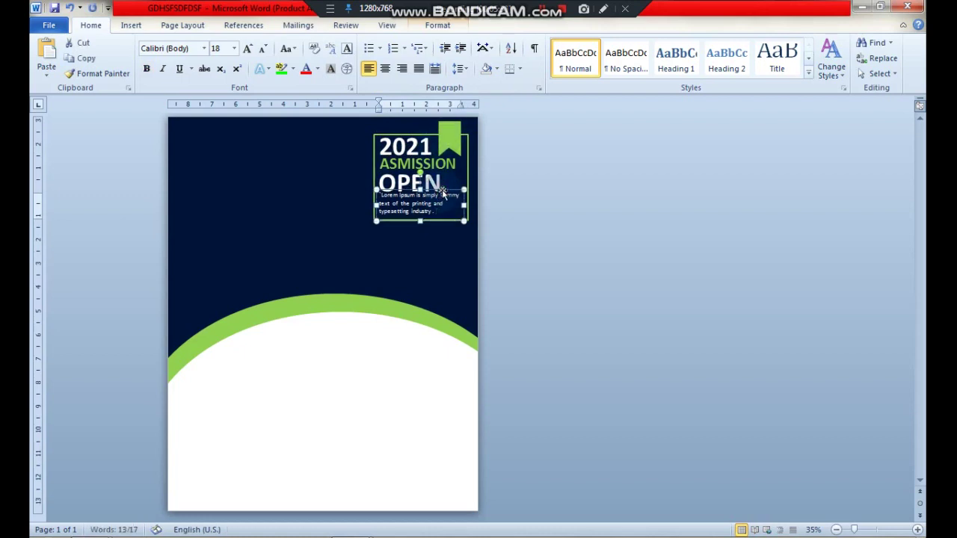
pyautogui.click(289, 345)
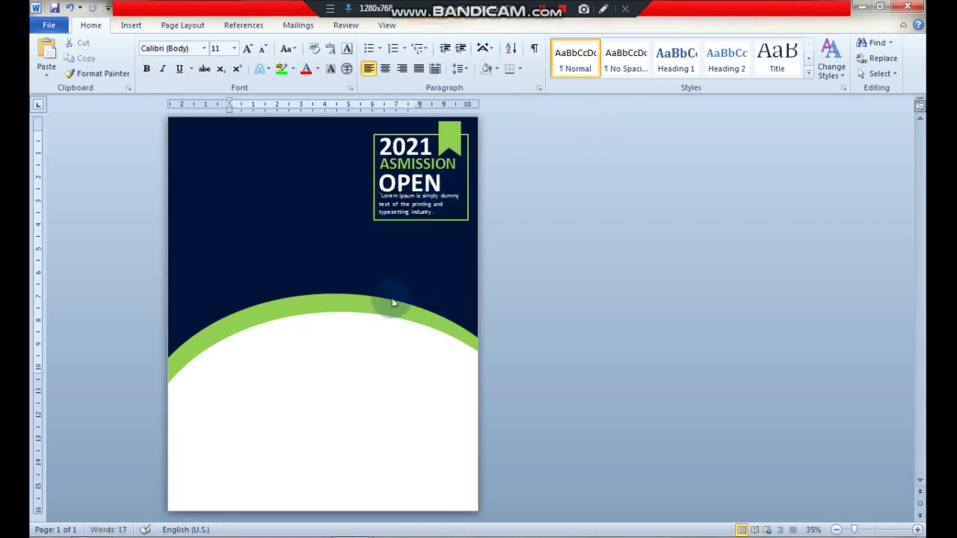
pyautogui.click(423, 158)
# Step: Duplicate the ASMISSION box and retype it as PLAY GROUP on two lines
pyautogui.doubleClick(429, 150)
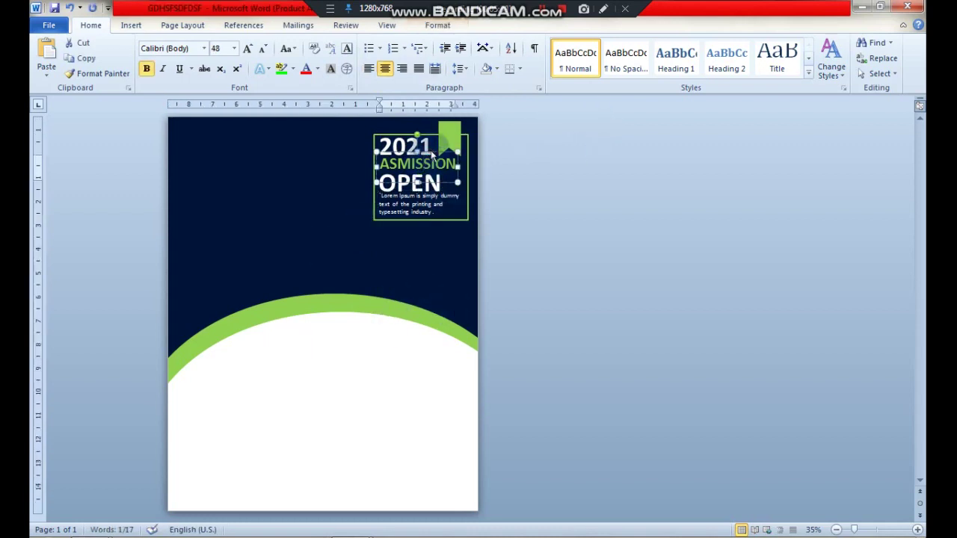
pyautogui.hotkey('ctrl', 'c')
pyautogui.hotkey('ctrl', 'v')
pyautogui.moveTo(437, 187); pyautogui.dragTo(330, 234)
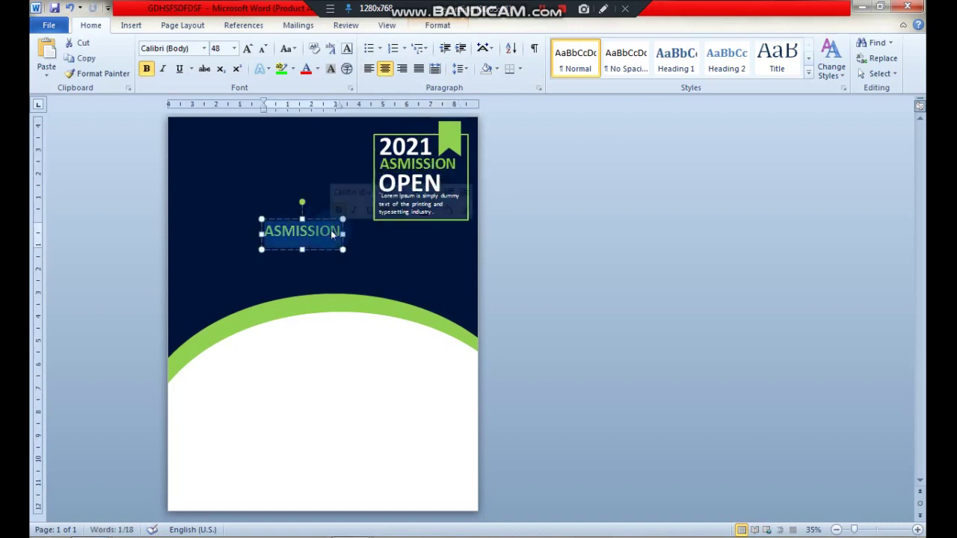
pyautogui.press('BackSpace')
pyautogui.write('LAY ')
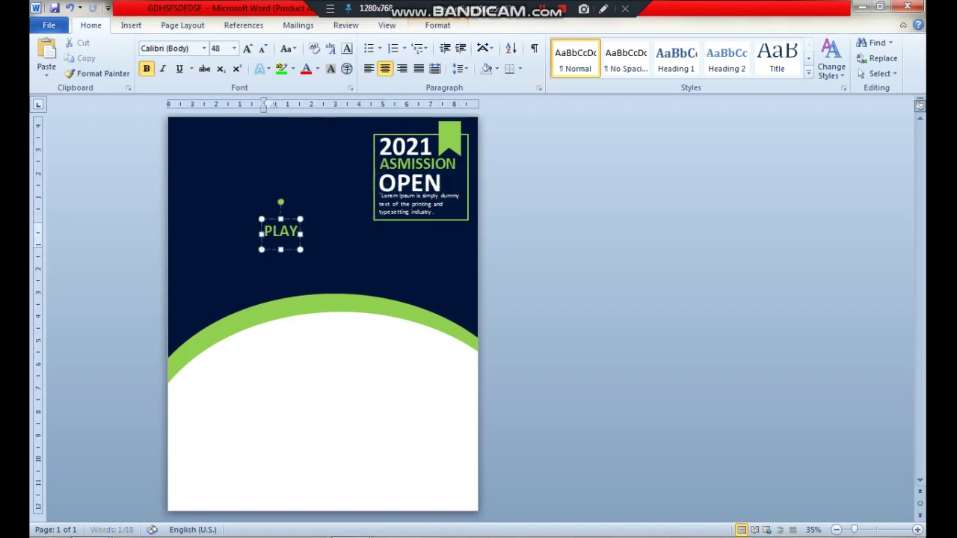
pyautogui.write('GRO')
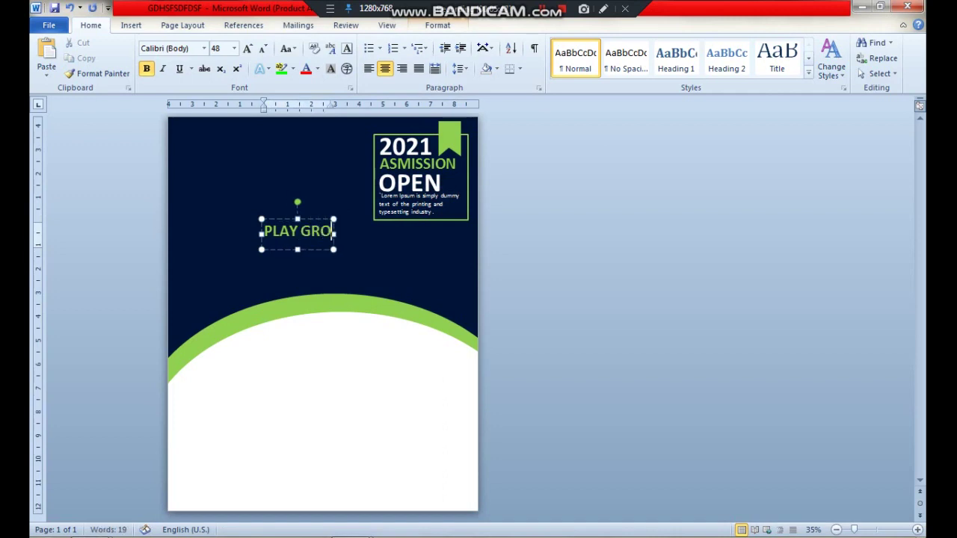
pyautogui.write('UP')
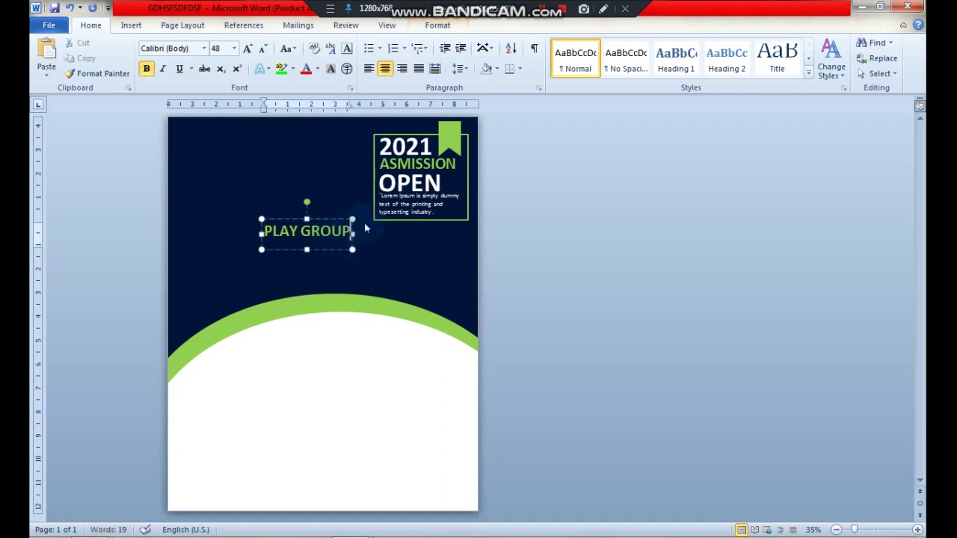
pyautogui.click(298, 231)
pyautogui.press('Return')
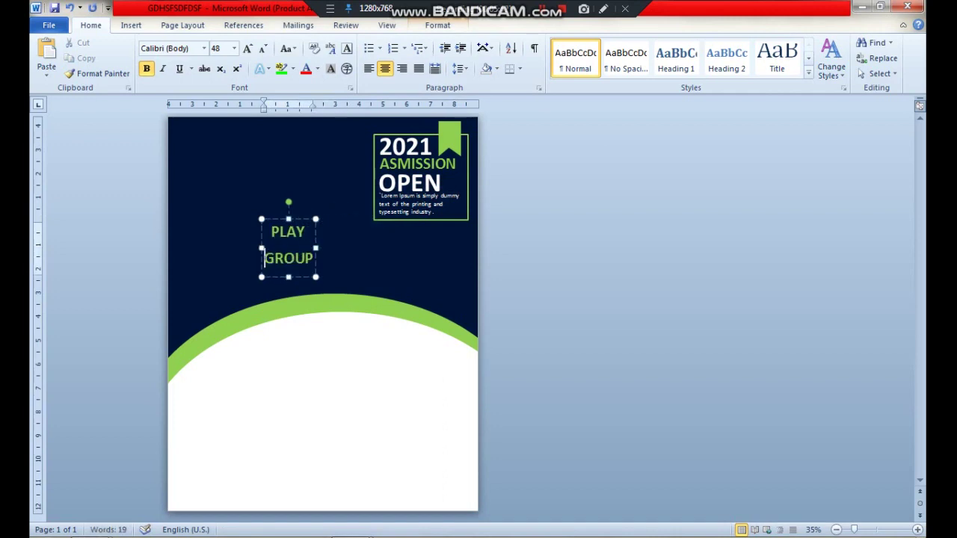
# Step: Remove the space between the PLAY GROUP lines and shrink the text to 36 pt
pyautogui.moveTo(303, 269); pyautogui.dragTo(199, 101)
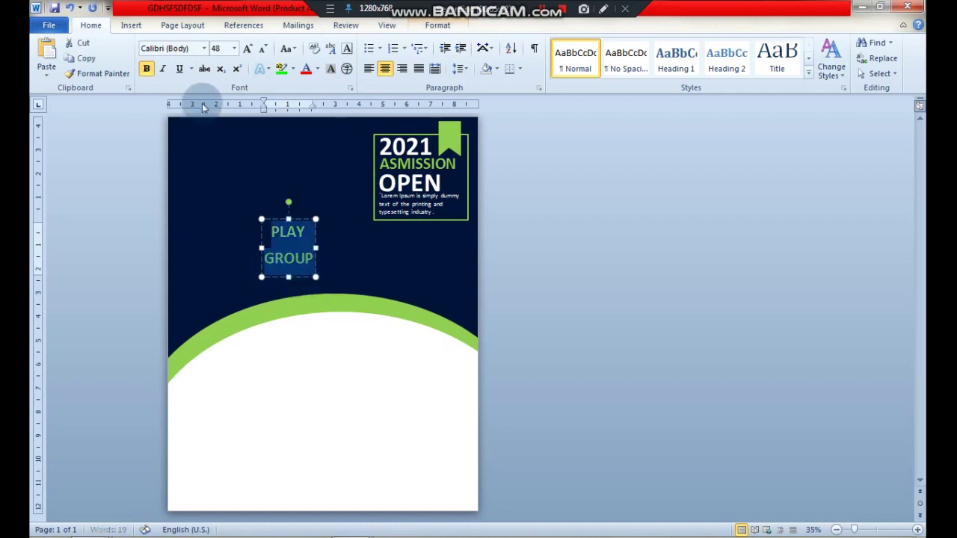
pyautogui.click(459, 68)
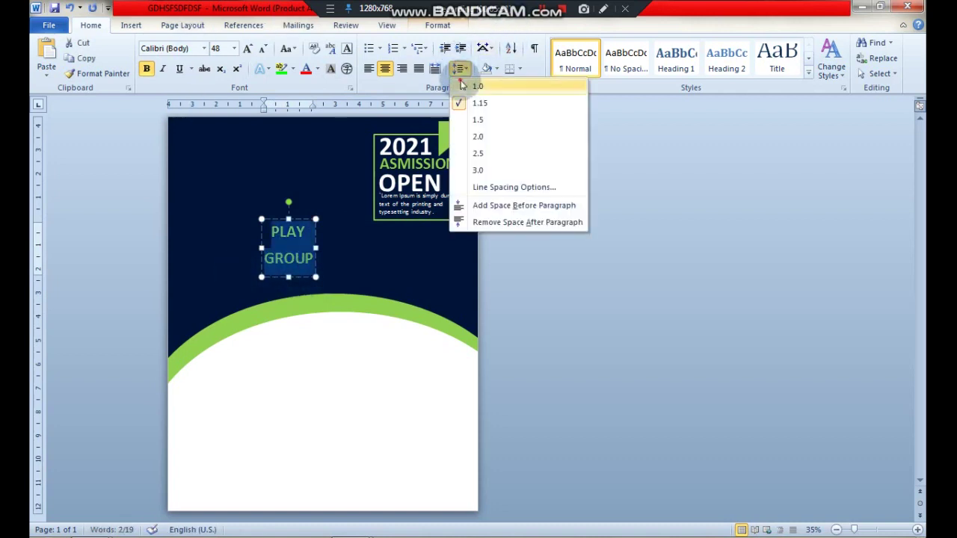
pyautogui.click(499, 224)
pyautogui.moveTo(295, 264); pyautogui.dragTo(386, 267)
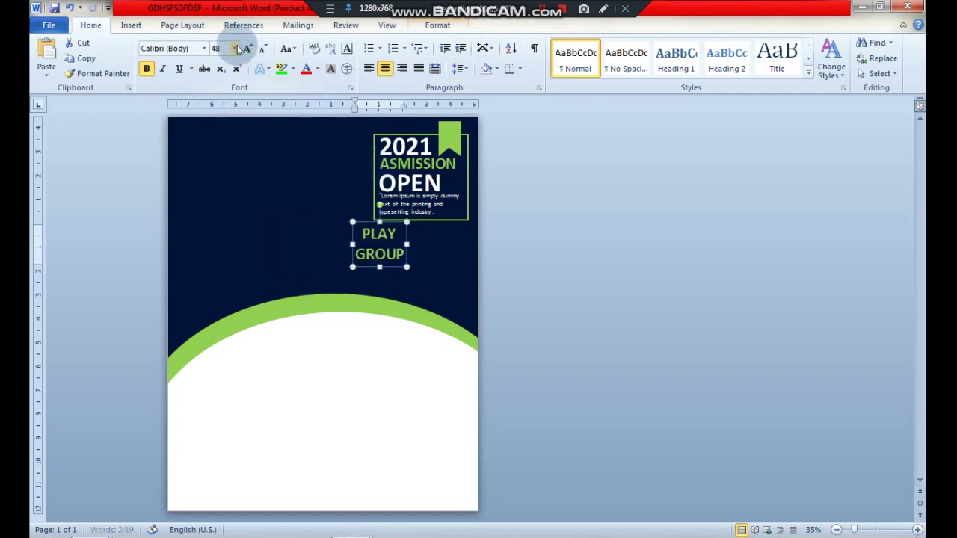
pyautogui.click(261, 50)
pyautogui.click(262, 50)
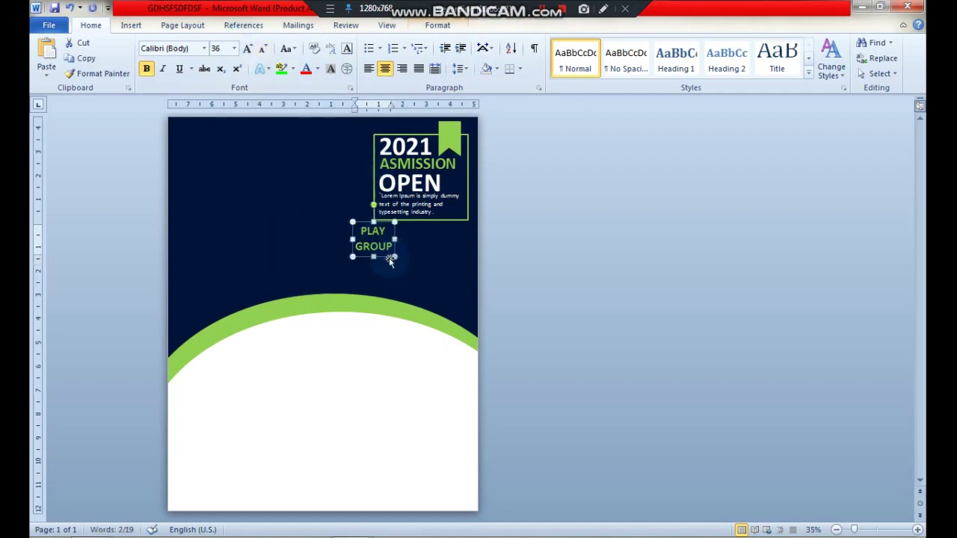
# Step: Position PLAY GROUP just below the heading box and paste a copy of it
pyautogui.moveTo(381, 258); pyautogui.dragTo(397, 259)
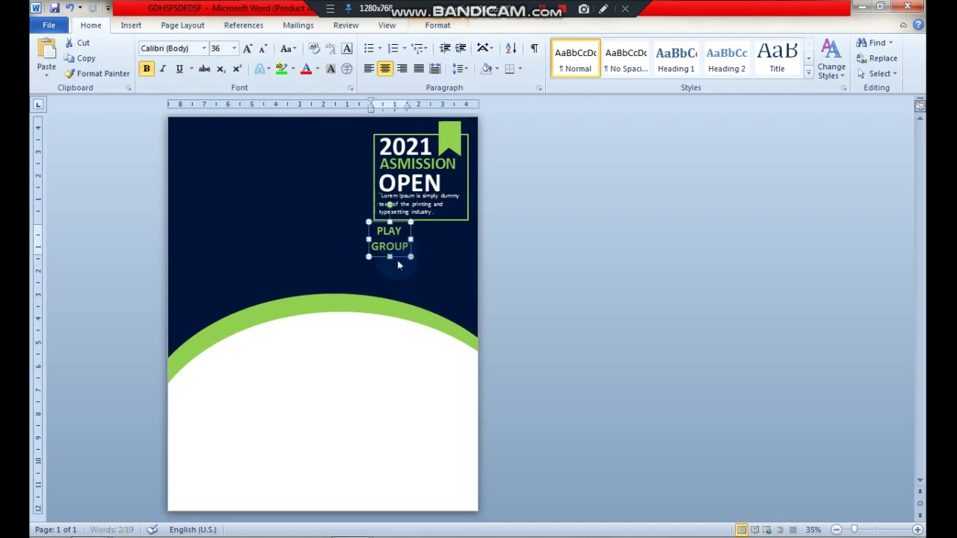
pyautogui.hotkey('ctrl', 'Right')
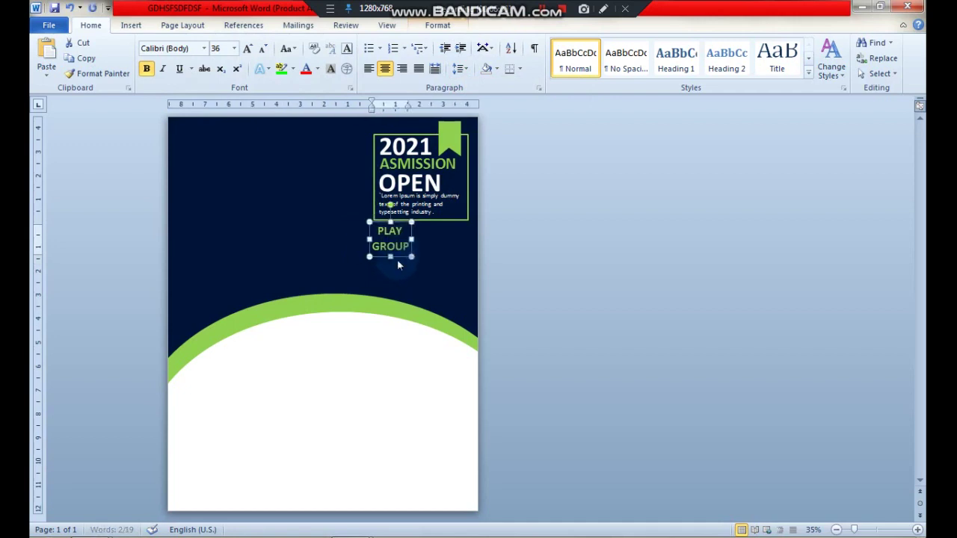
pyautogui.hotkey('ctrl', 'Left')
pyautogui.hotkey('ctrl', 'Left')
pyautogui.hotkey('ctrl', 'Left')
pyautogui.hotkey('ctrl', 'Left')
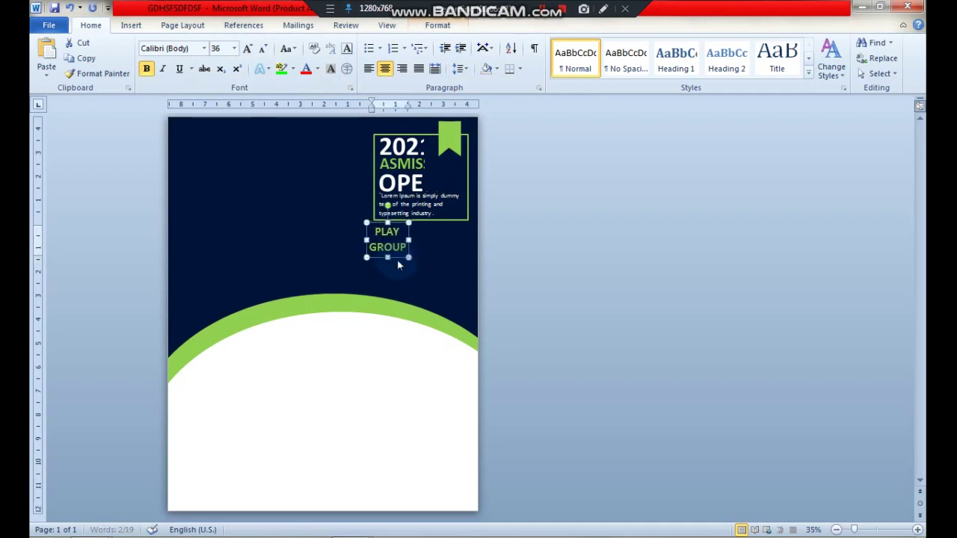
pyautogui.hotkey('ctrl', 'Left')
pyautogui.hotkey('ctrl', 'Left')
pyautogui.hotkey('ctrl', 'Left')
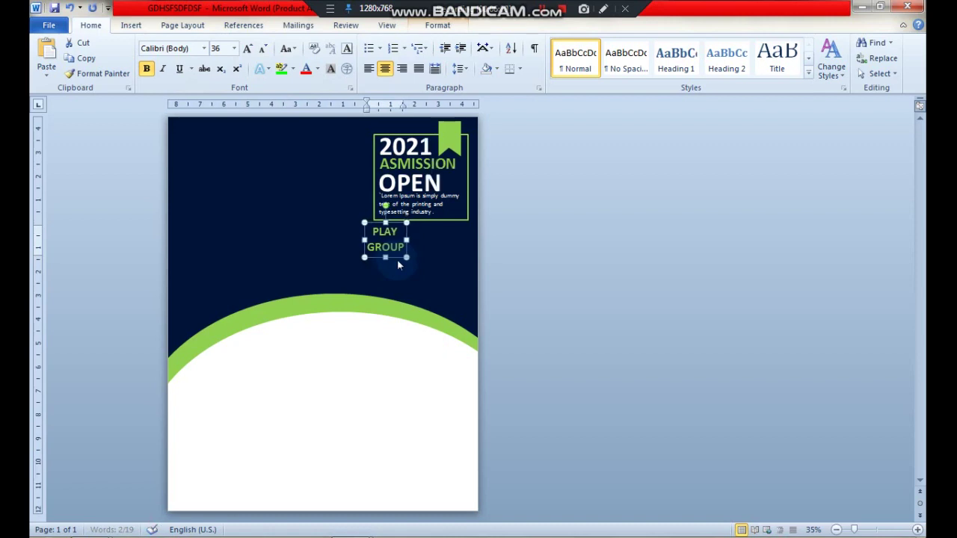
pyautogui.hotkey('ctrl', 'v')
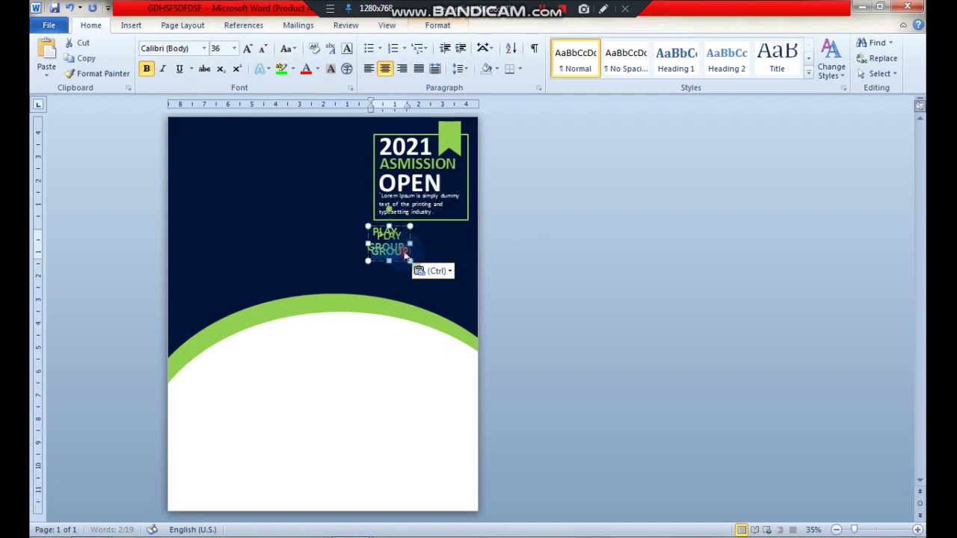
# Step: Change the pasted copy's text to PRE GROUP and place it right of PLAY GROUP
pyautogui.click(396, 253)
pyautogui.hotkey('ctrl', 'a')
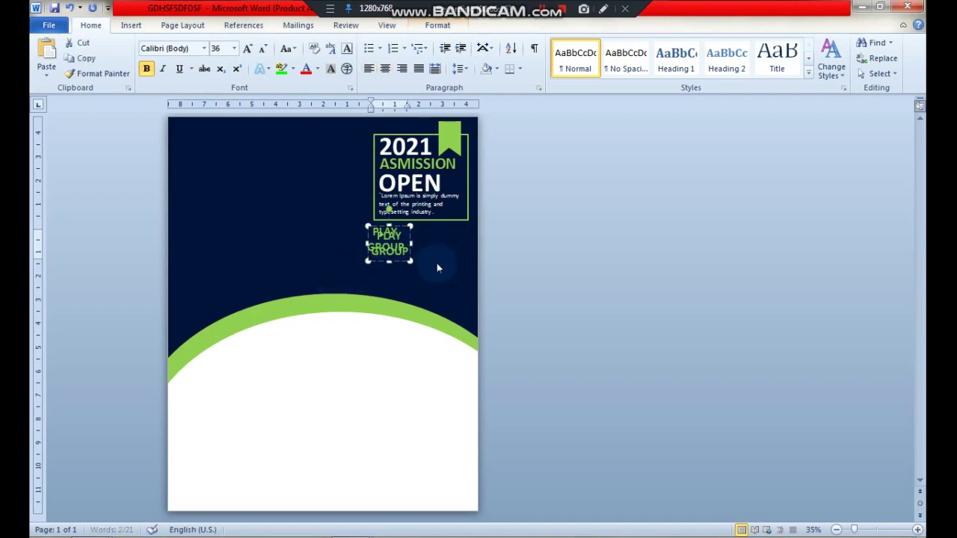
pyautogui.press('Delete')
pyautogui.write('PRE GR')
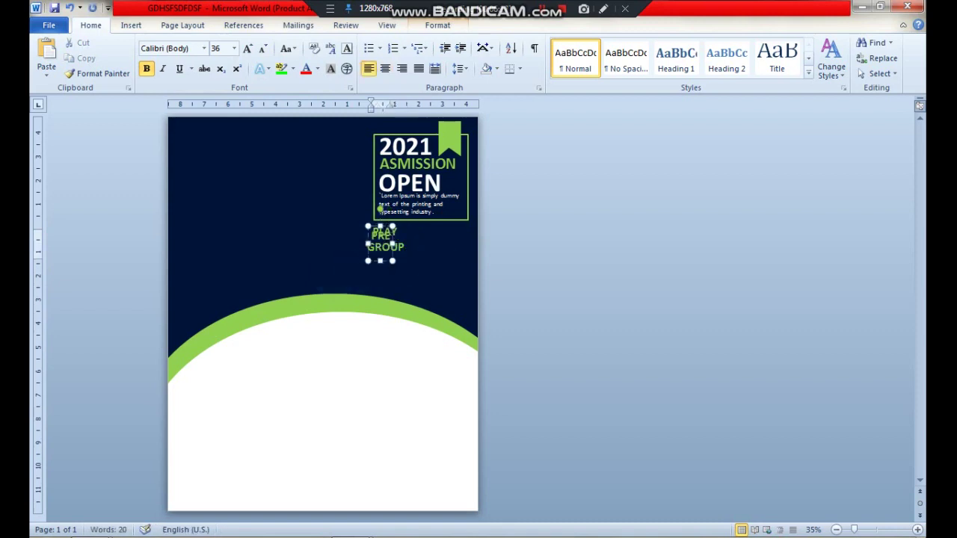
pyautogui.write('OU')
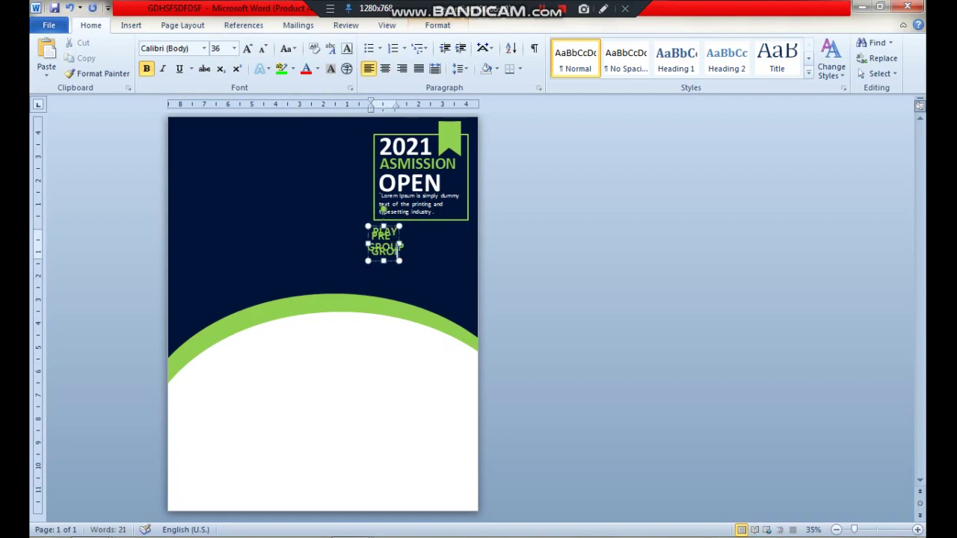
pyautogui.write('P')
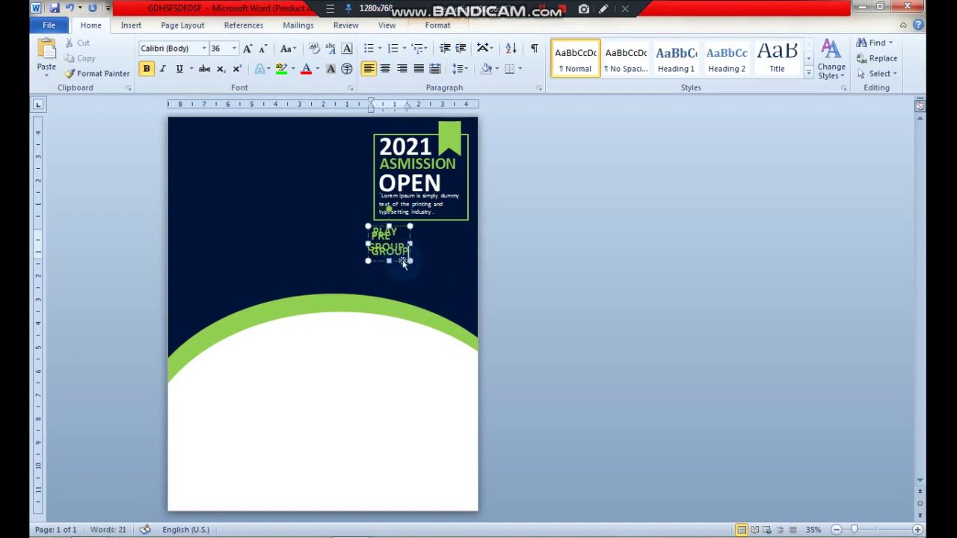
pyautogui.moveTo(403, 261); pyautogui.dragTo(349, 272)
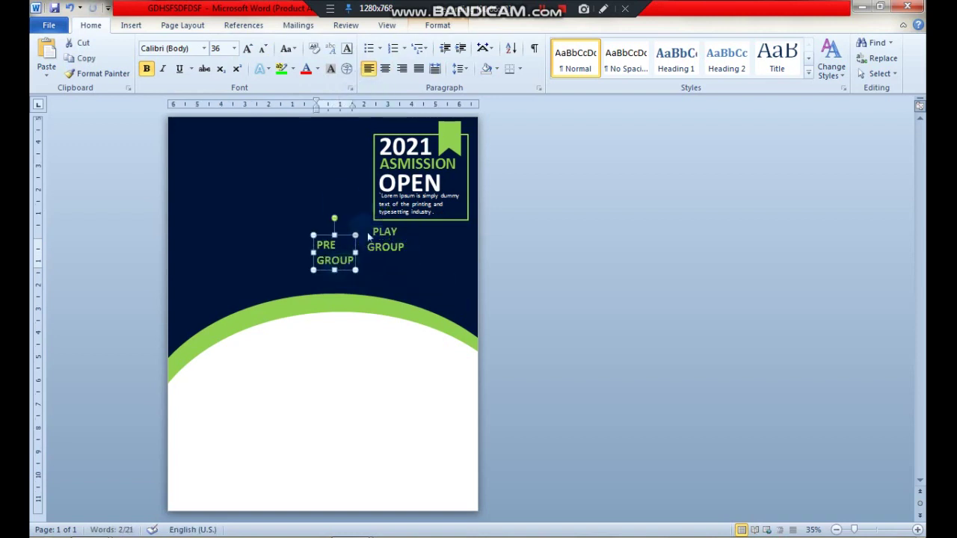
pyautogui.moveTo(348, 271); pyautogui.dragTo(445, 261)
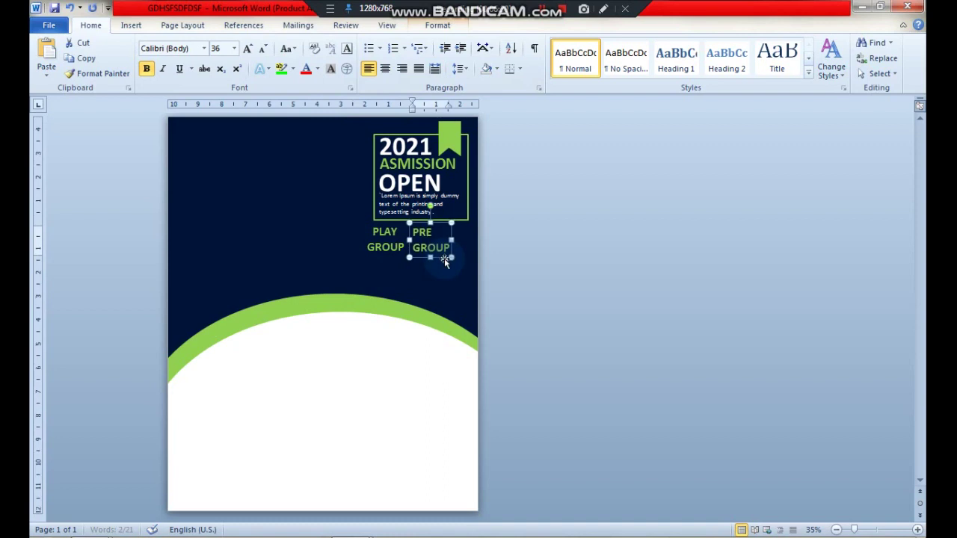
pyautogui.press('Left')
pyautogui.press('Left')
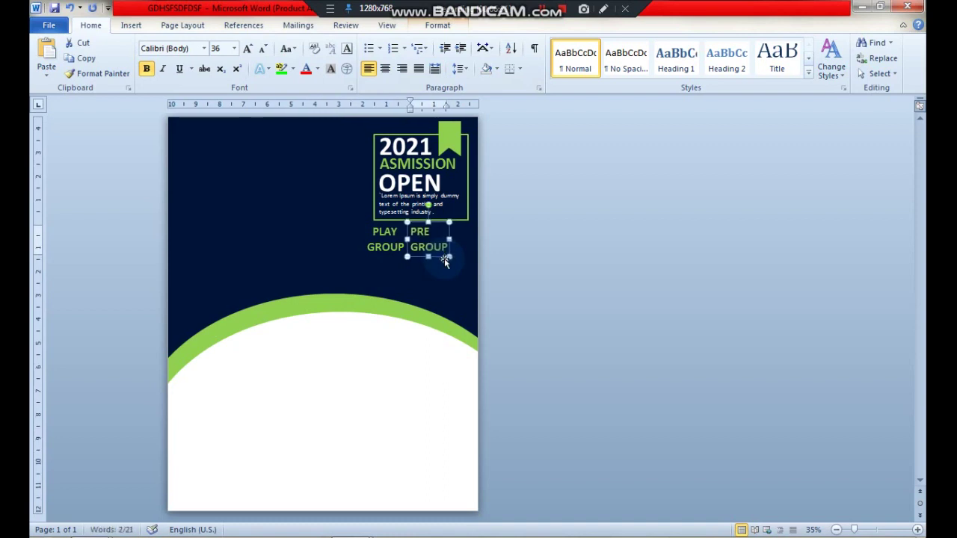
pyautogui.press('Left')
# Step: Create the AFTER SCHOOL label and place it right of PRE GROUP
pyautogui.hotkey('ctrl', 'v')
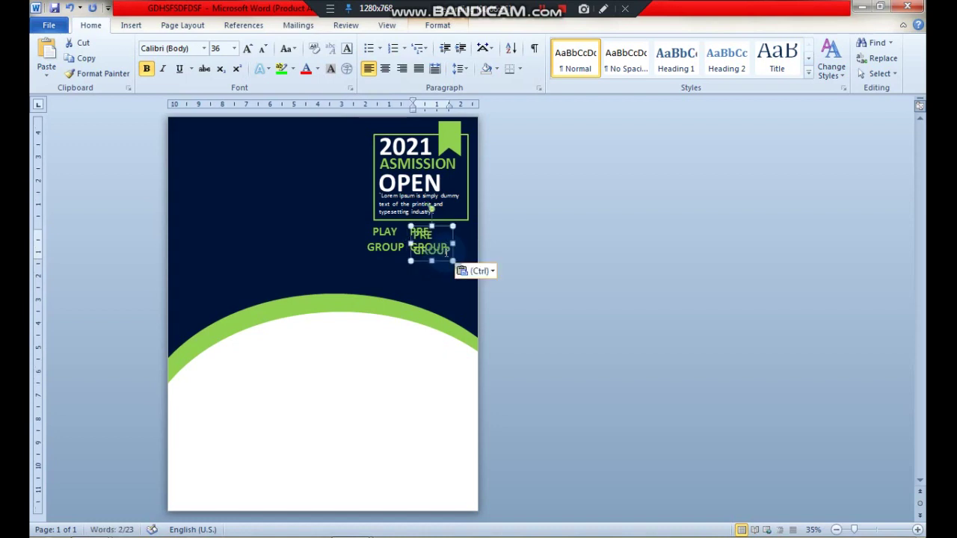
pyautogui.press('Delete')
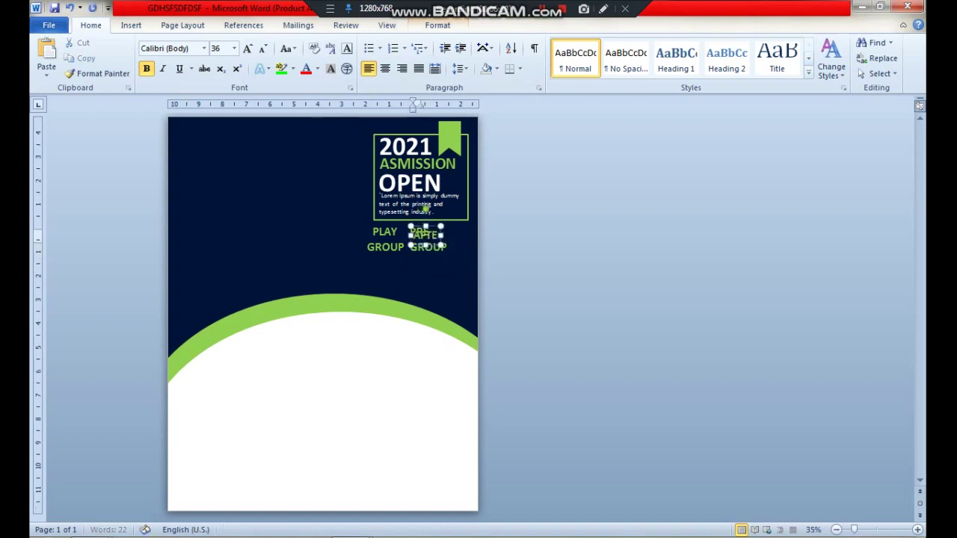
pyautogui.write('R')
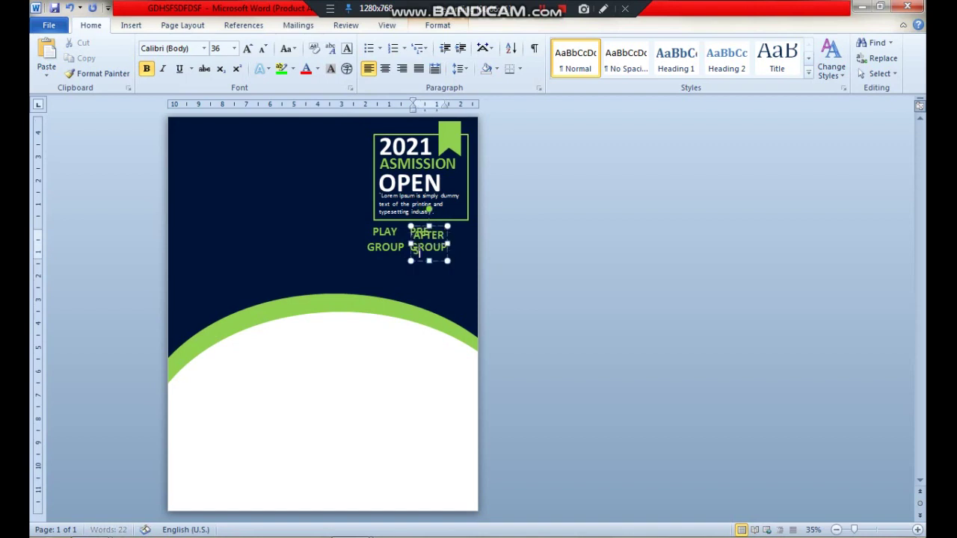
pyautogui.write('L')
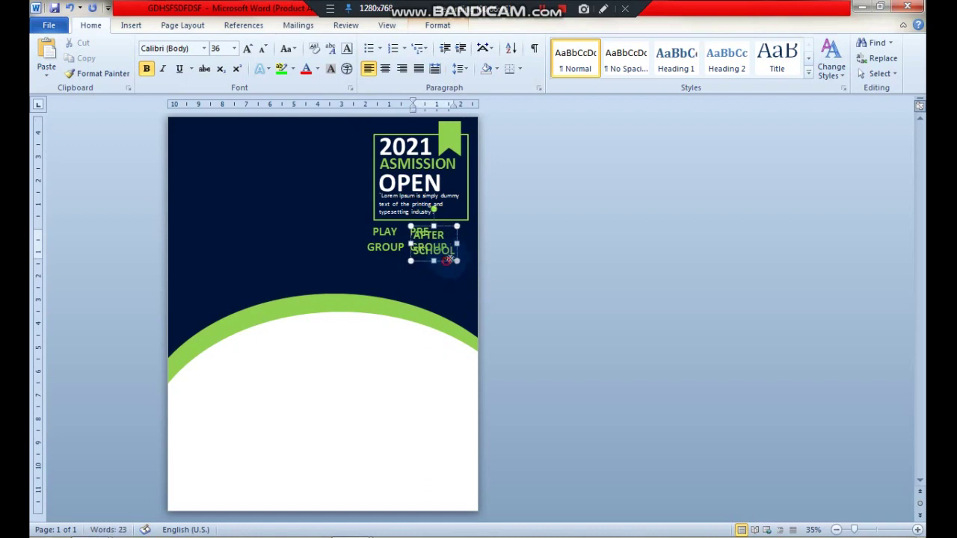
pyautogui.moveTo(449, 259)
pyautogui.mouseDown()
pyautogui.moveTo(467, 266)
pyautogui.moveTo(477, 249)
pyautogui.moveTo(465, 253)
pyautogui.mouseUp()
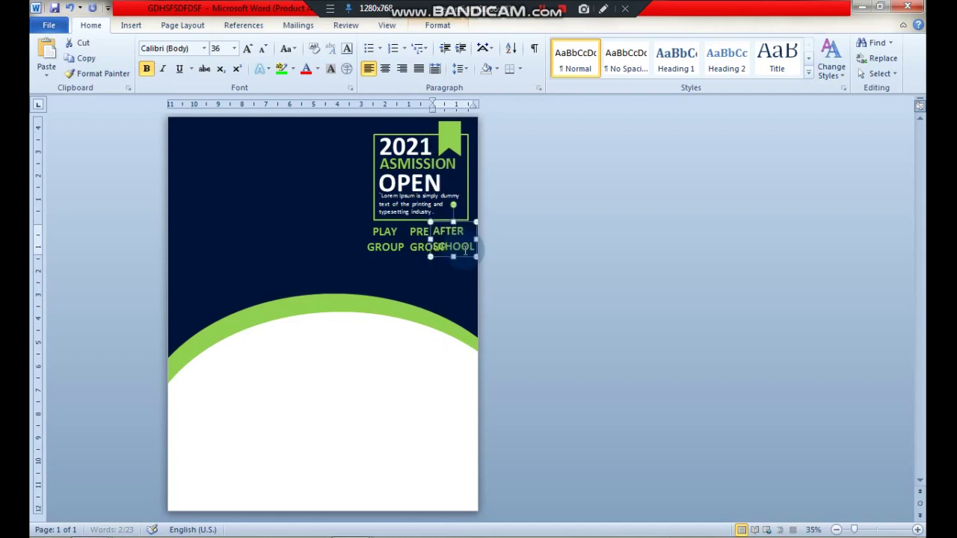
# Step: Nudge PLAY GROUP left to even out the row of three labels
pyautogui.click(390, 225)
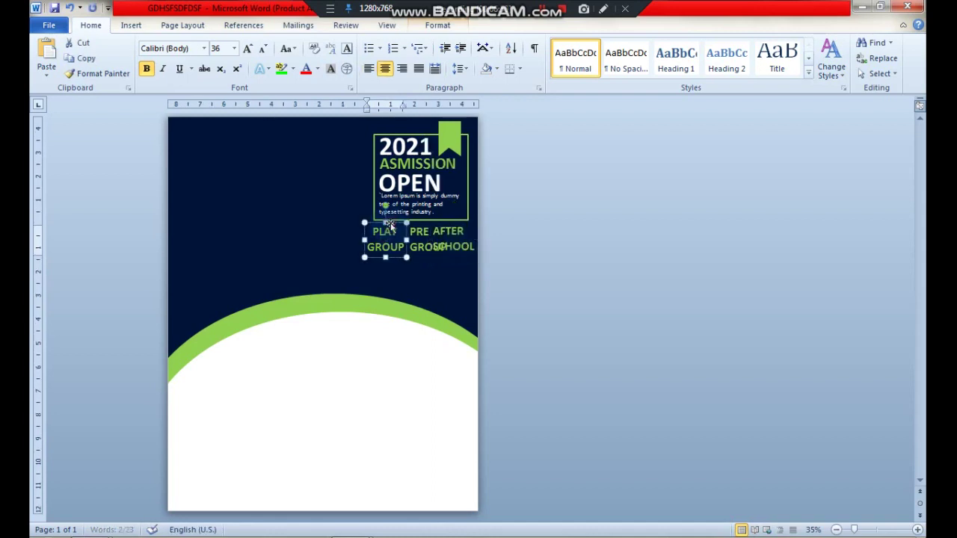
pyautogui.press('Left')
pyautogui.press('Left')
pyautogui.press('Left')
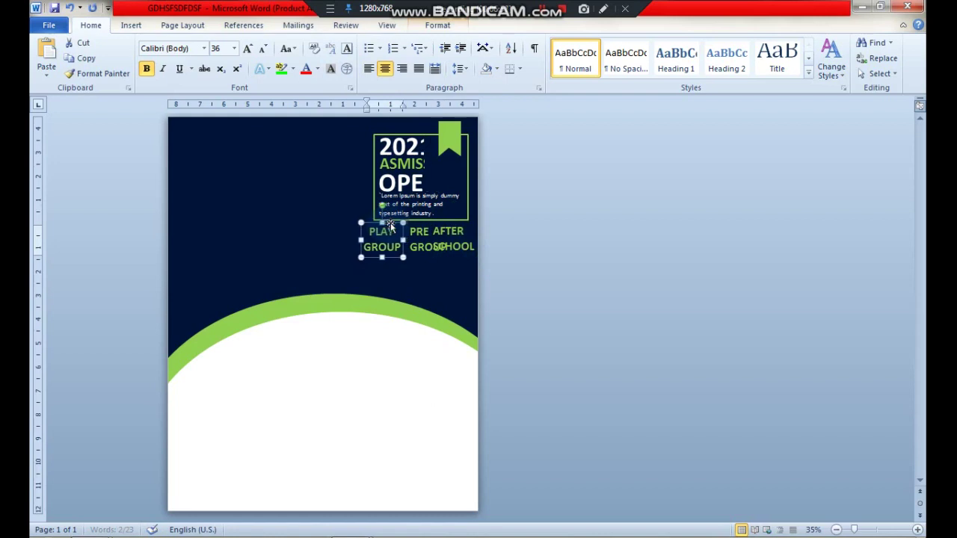
pyautogui.press('Left')
pyautogui.press('Left')
pyautogui.press('Left')
pyautogui.press('Left')
pyautogui.press('Left')
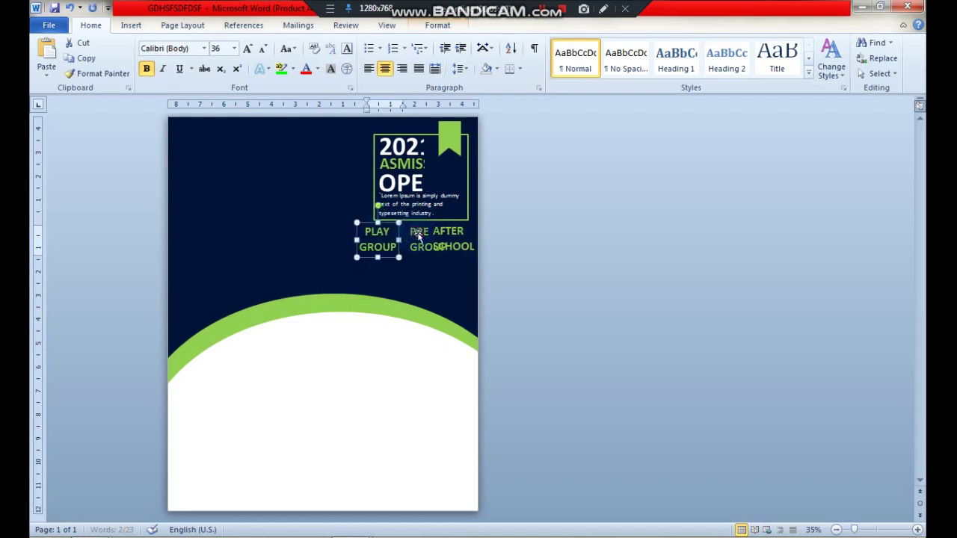
# Step: Draw a short vertical straight line, undoing a misdrawn horizontal one first
pyautogui.click(310, 171)
pyautogui.click(131, 25)
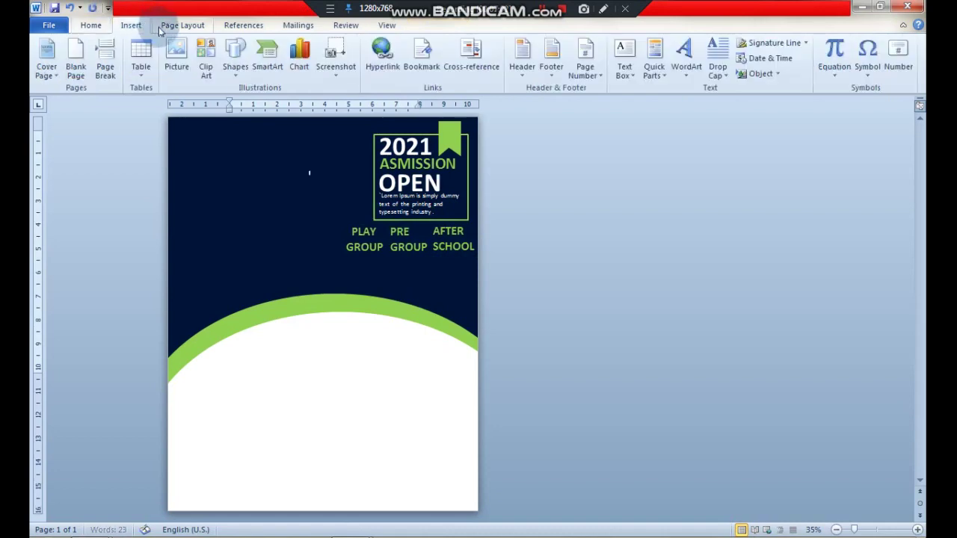
pyautogui.click(236, 50)
pyautogui.click(262, 102)
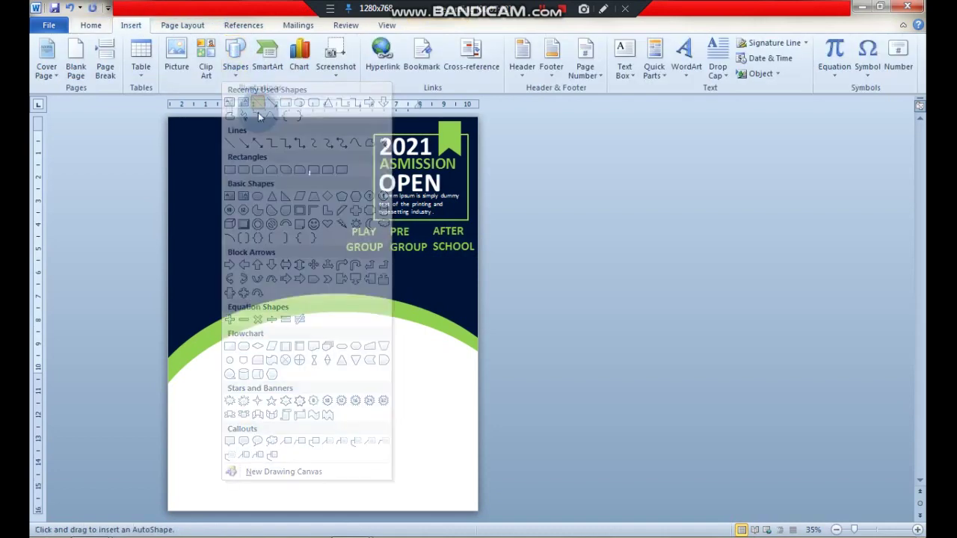
pyautogui.click(234, 60)
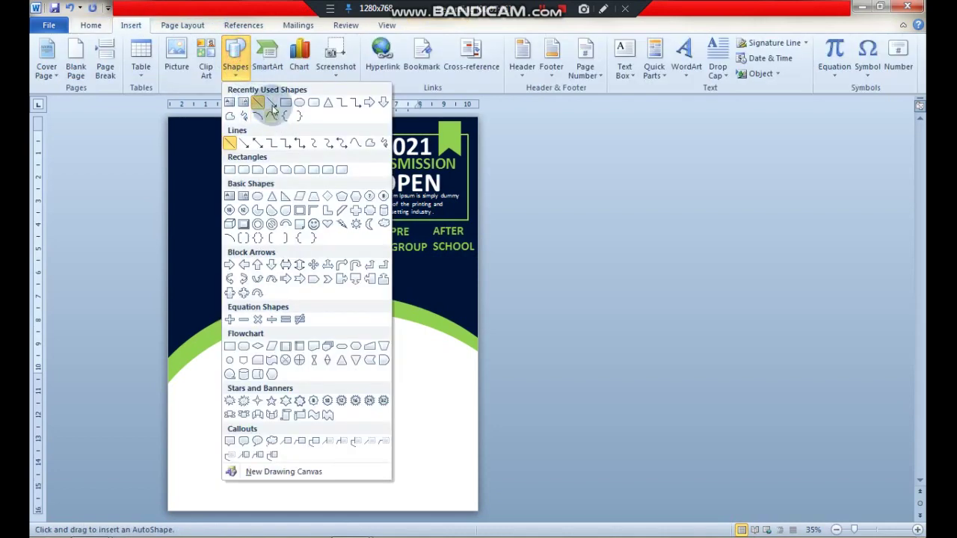
pyautogui.click(256, 139)
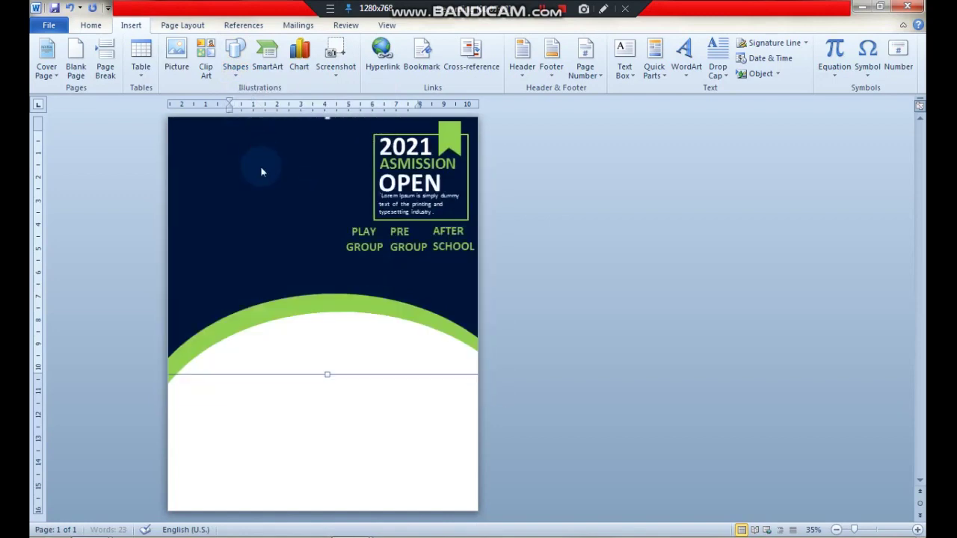
pyautogui.moveTo(260, 166); pyautogui.dragTo(276, 164)
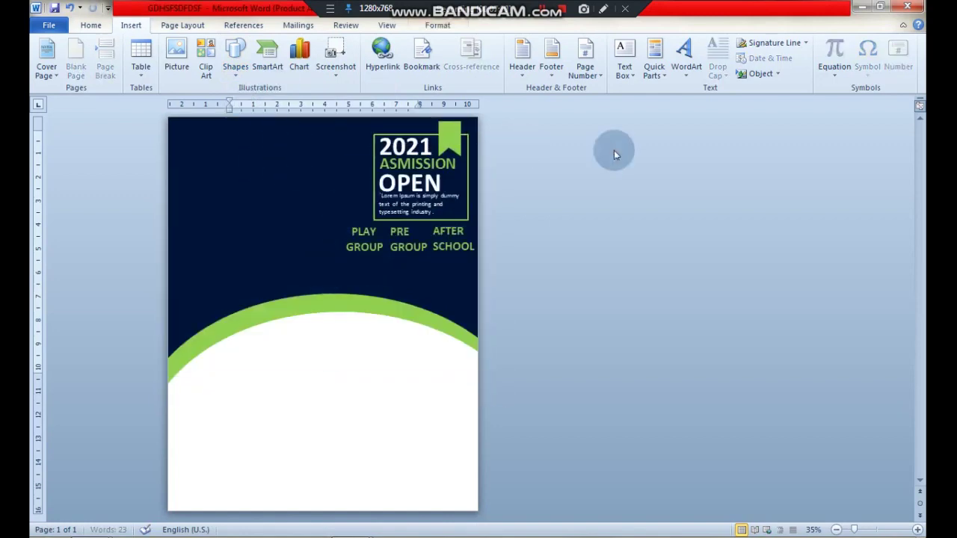
pyautogui.hotkey('ctrl', 'z')
pyautogui.click(249, 51)
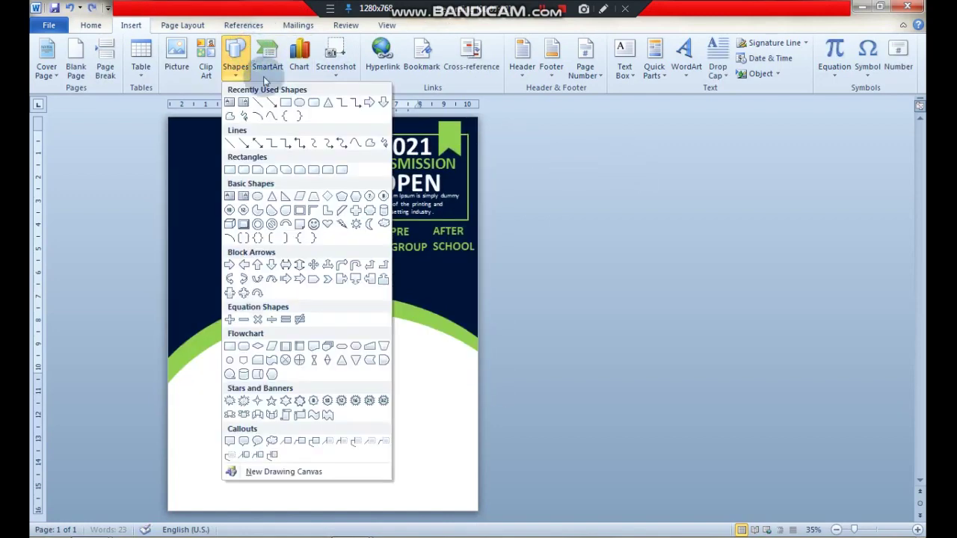
pyautogui.click(257, 104)
pyautogui.moveTo(257, 145); pyautogui.dragTo(258, 205)
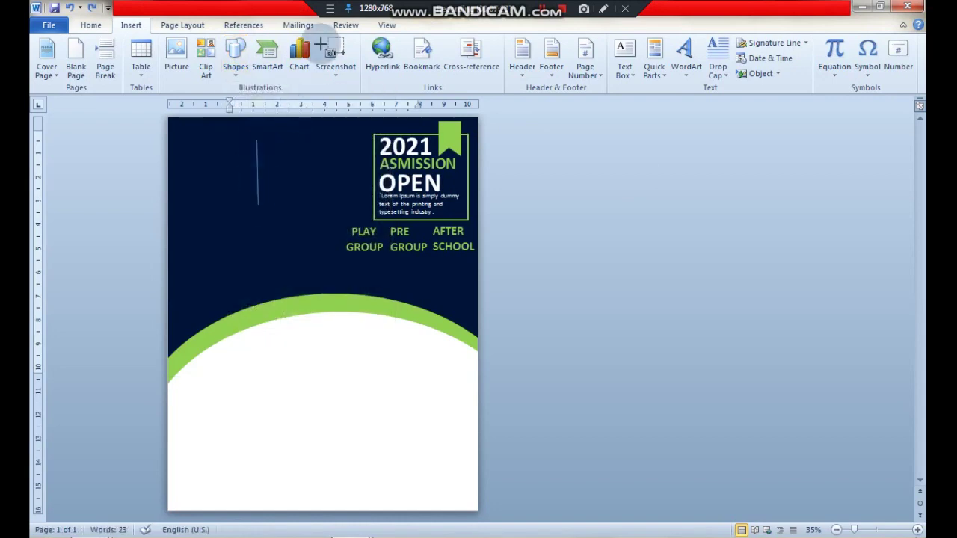
# Step: Move the vertical line between PLAY GROUP and PRE GROUP after checking its colour options
pyautogui.click(374, 26)
pyautogui.click(453, 26)
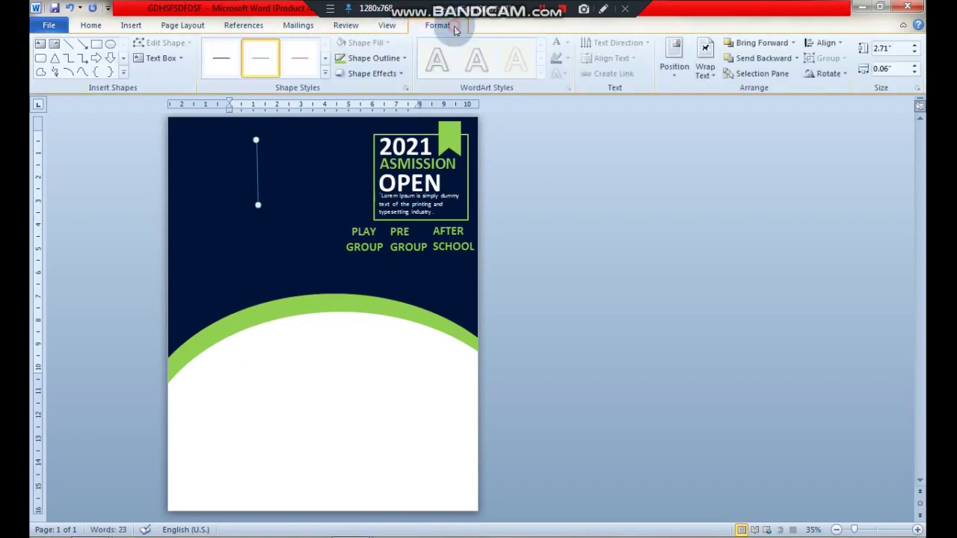
pyautogui.click(374, 58)
pyautogui.click(331, 98)
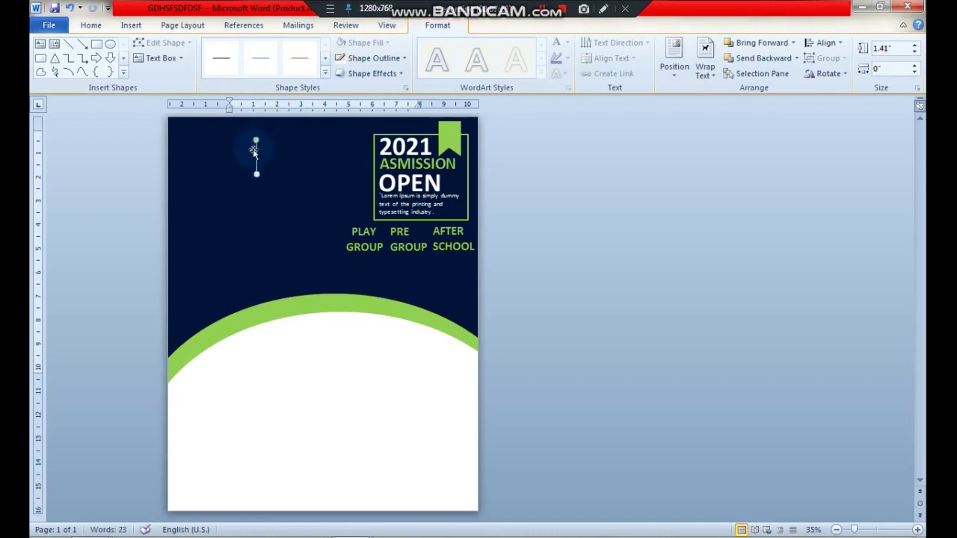
pyautogui.moveTo(386, 241)
pyautogui.mouseDown()
pyautogui.moveTo(236, 133)
pyautogui.moveTo(283, 133)
pyautogui.mouseUp()
# Step: Make the PLAY/PRE divider line white and duplicate it for the PRE/AFTER SCHOOL gap
pyautogui.hotkey('alt', 'F10')
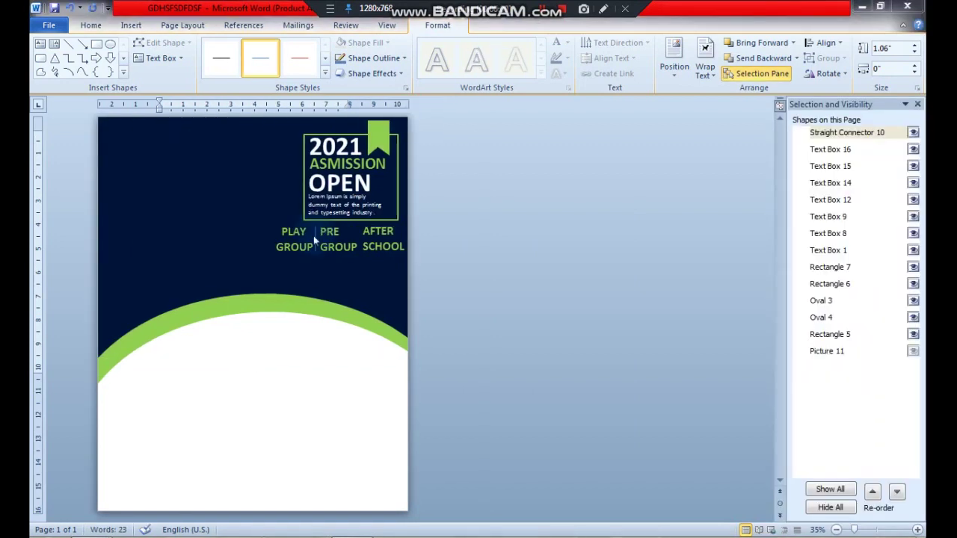
pyautogui.click(841, 132)
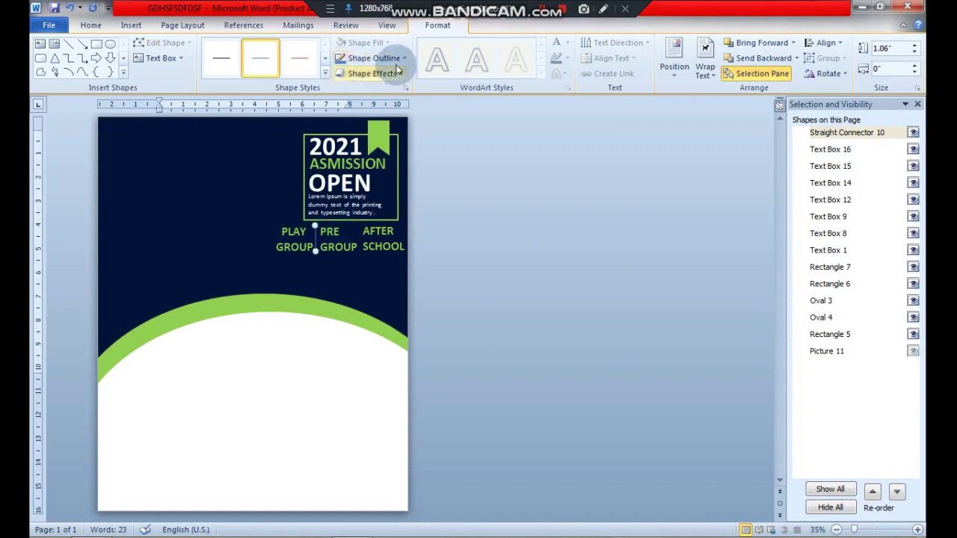
pyautogui.click(374, 58)
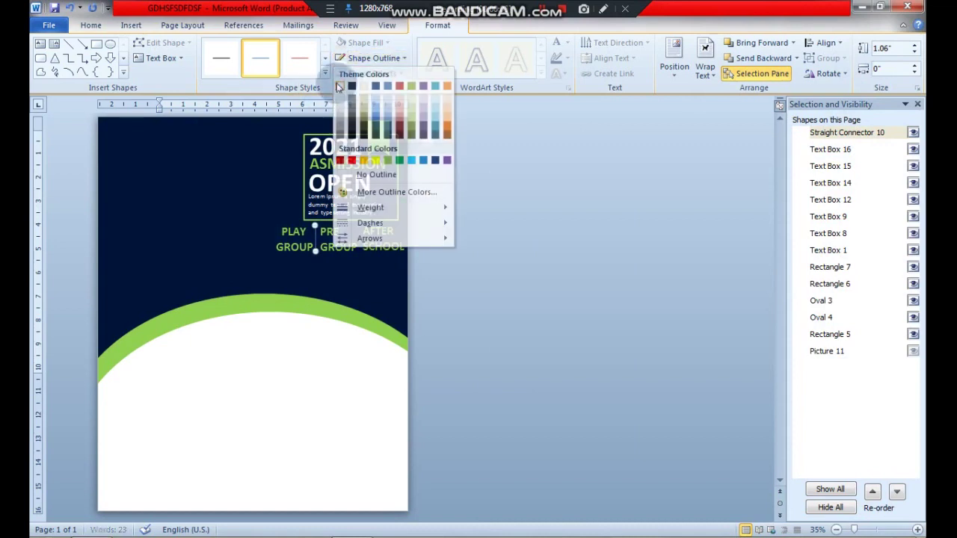
pyautogui.click(338, 87)
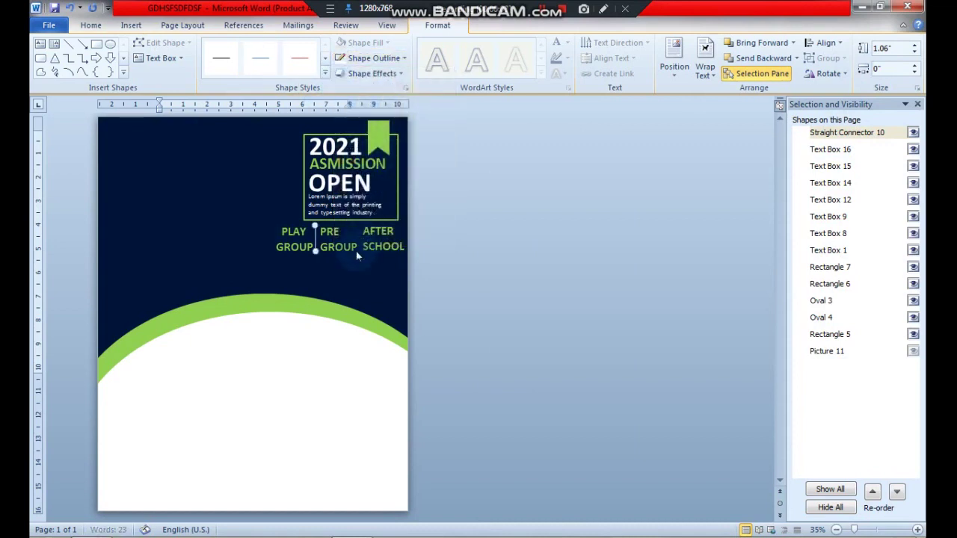
pyautogui.hotkey('ctrl', 'd')
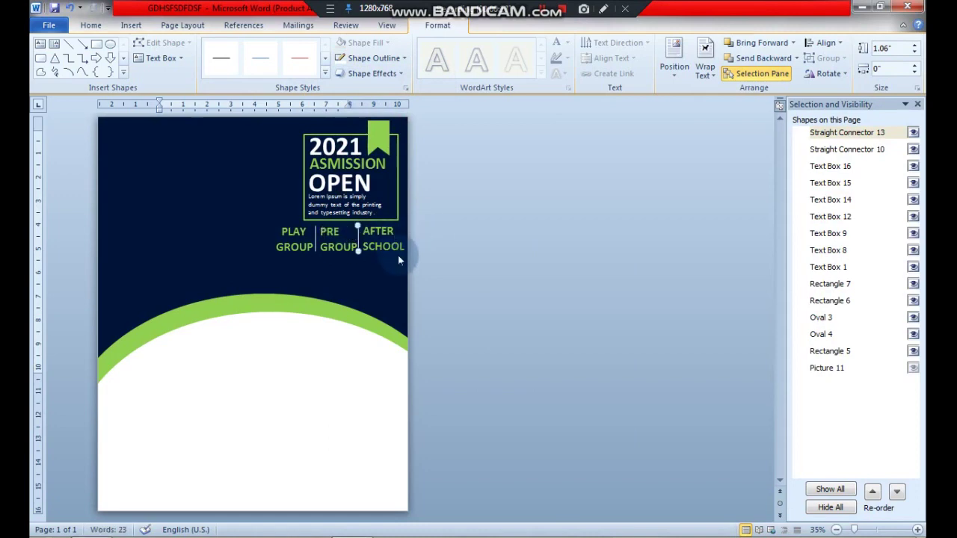
# Step: Select Straight Connectors 10 and 13 in the Selection pane, then deselect and close it
pyautogui.click(460, 241)
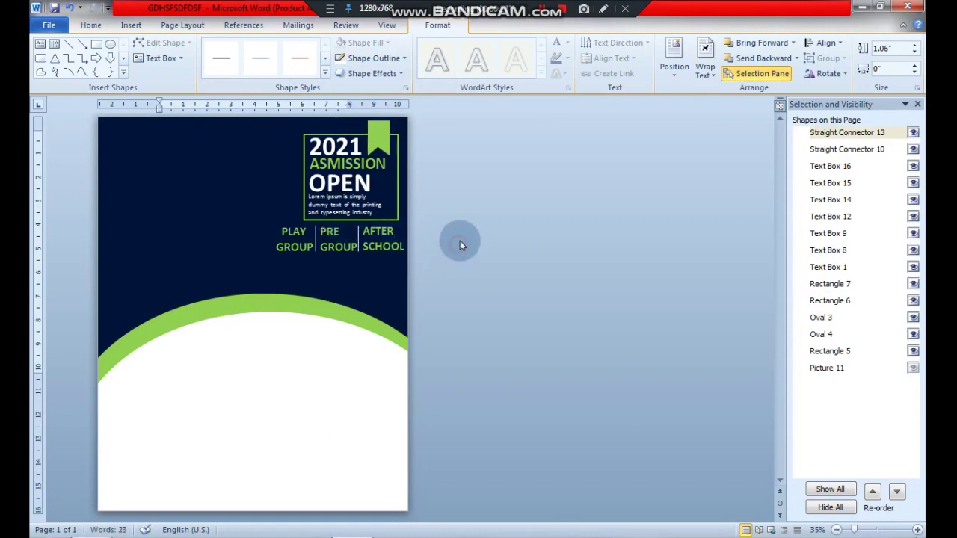
pyautogui.click(359, 235)
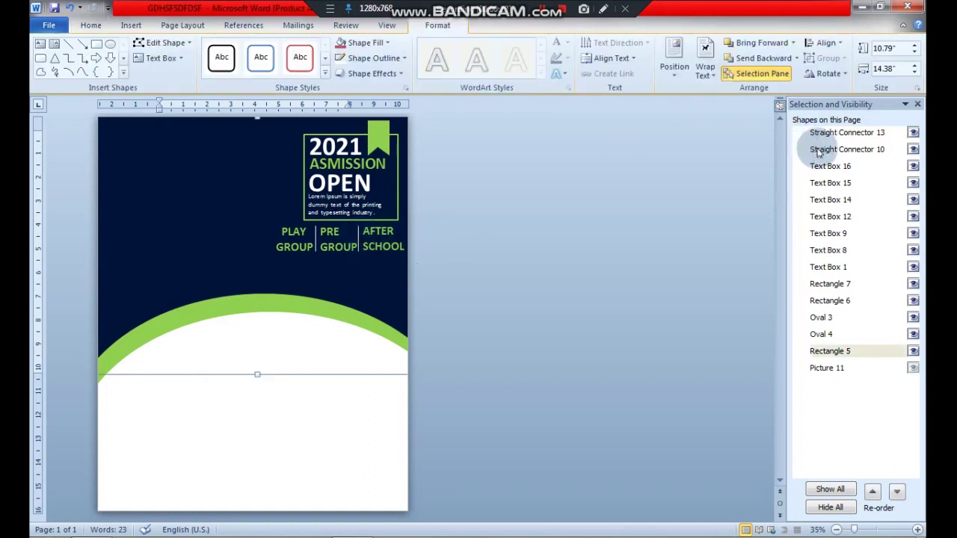
pyautogui.click(839, 150)
pyautogui.click(829, 134)
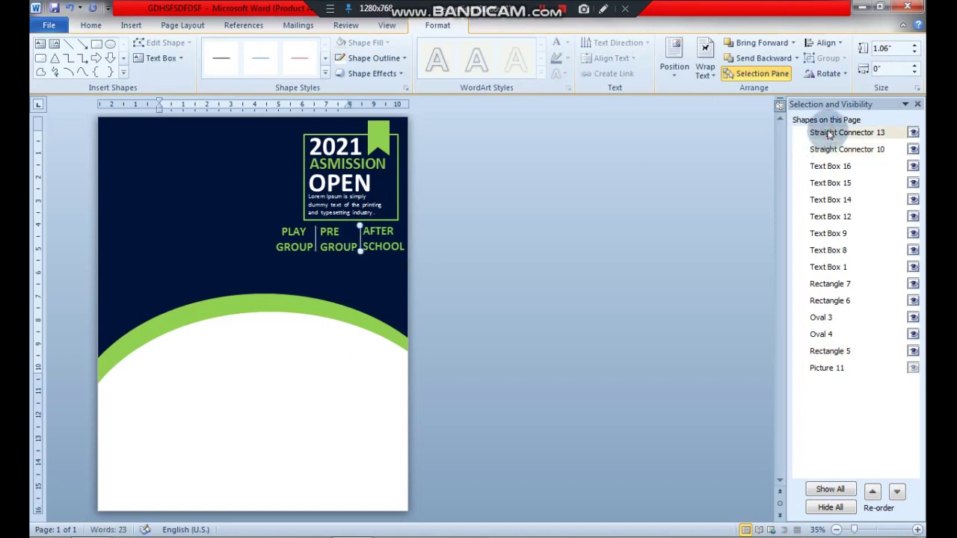
pyautogui.click(707, 162)
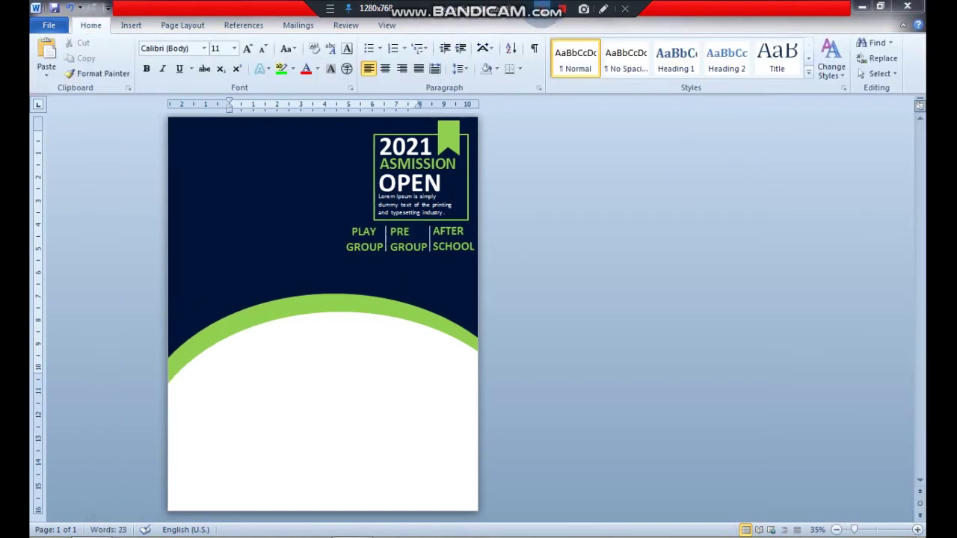
# Step: Draw a blue oval circle over the left end of the green arc
pyautogui.click(116, 29)
pyautogui.click(235, 59)
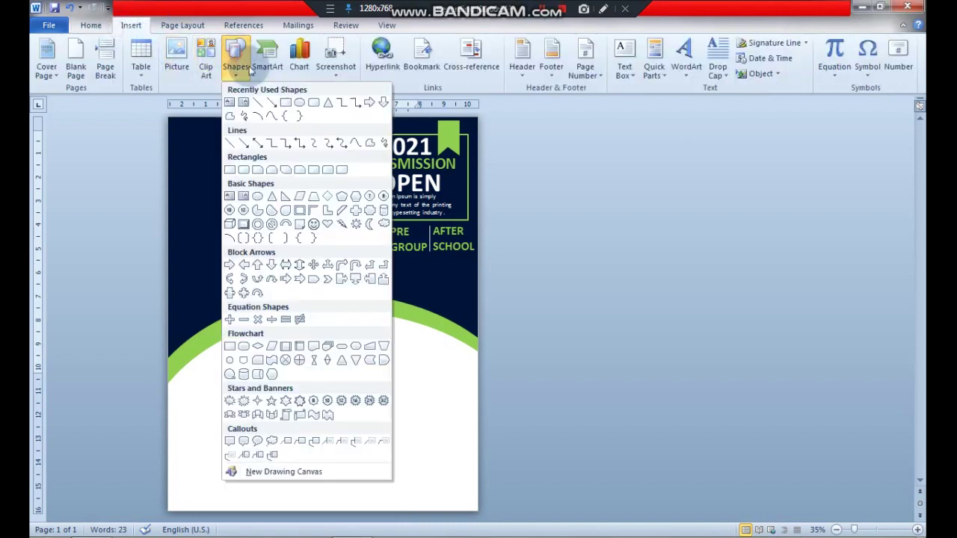
pyautogui.click(299, 104)
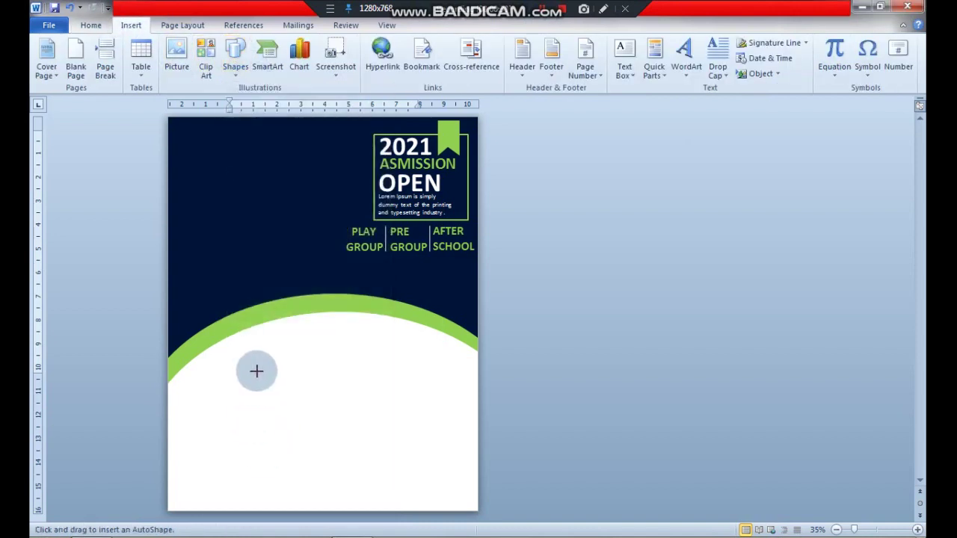
pyautogui.moveTo(262, 342)
pyautogui.mouseDown()
pyautogui.moveTo(331, 423)
pyautogui.moveTo(233, 328)
pyautogui.moveTo(221, 329)
pyautogui.moveTo(229, 323)
pyautogui.mouseUp()
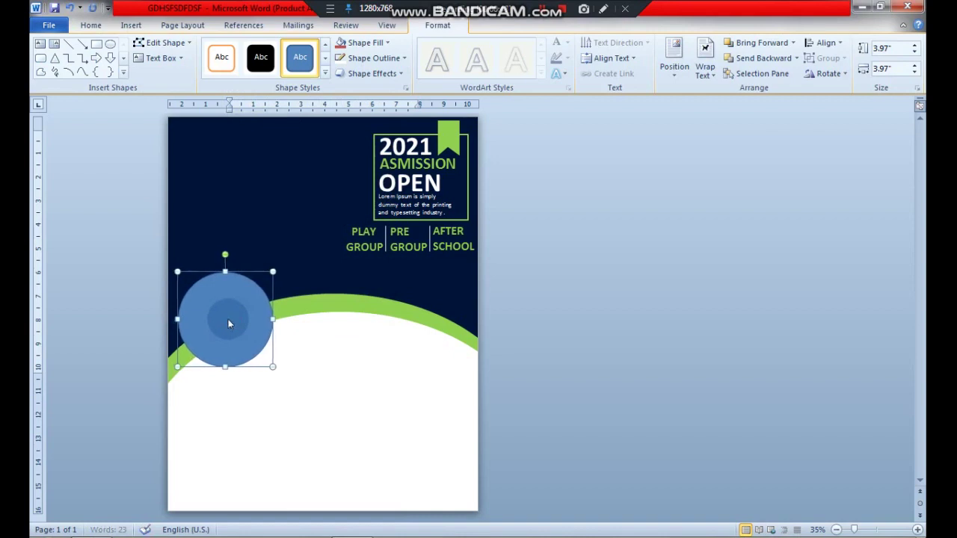
# Step: Paste a second circle to the right, resize both circles, then delete the right copy
pyautogui.hotkey('ctrl', 'v')
pyautogui.moveTo(228, 321)
pyautogui.mouseDown()
pyautogui.moveTo(353, 328)
pyautogui.moveTo(342, 315)
pyautogui.mouseUp()
pyautogui.click(264, 320)
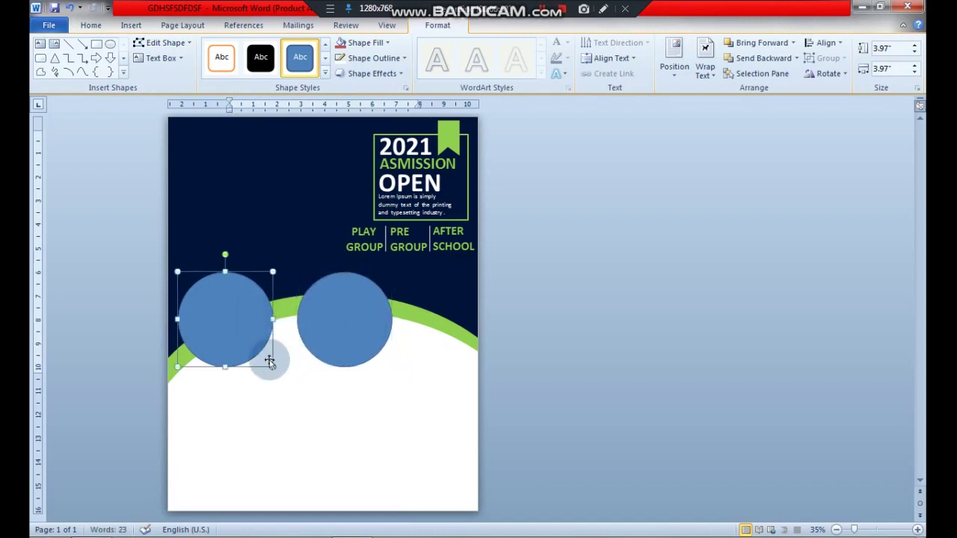
pyautogui.moveTo(272, 367); pyautogui.dragTo(266, 354)
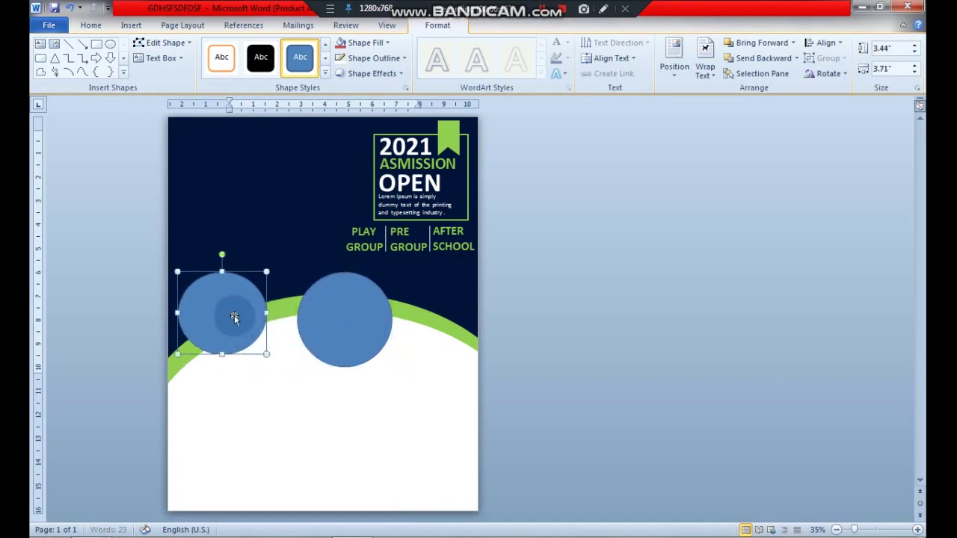
pyautogui.click(337, 321)
pyautogui.moveTo(388, 366); pyautogui.dragTo(380, 356)
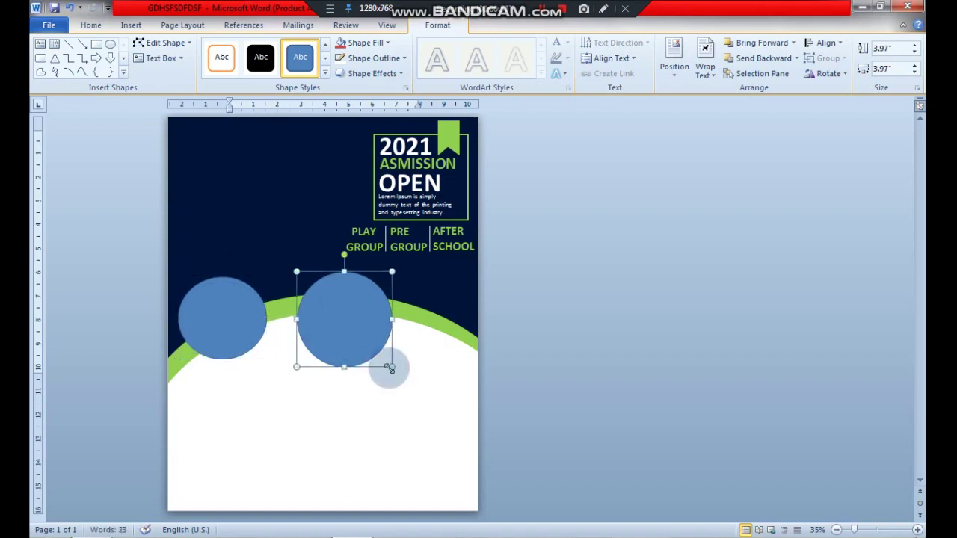
pyautogui.click(381, 357)
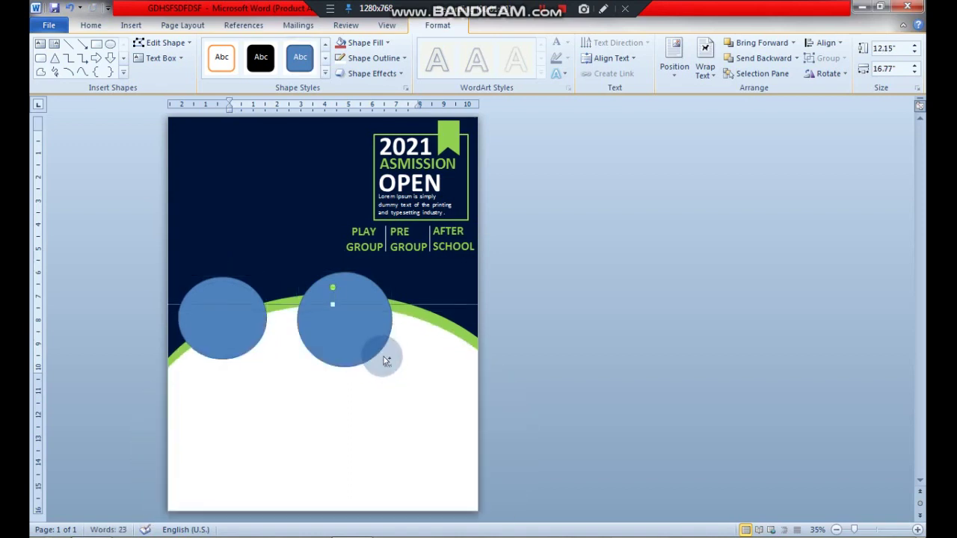
pyautogui.moveTo(340, 314); pyautogui.dragTo(341, 294)
pyautogui.click(267, 312)
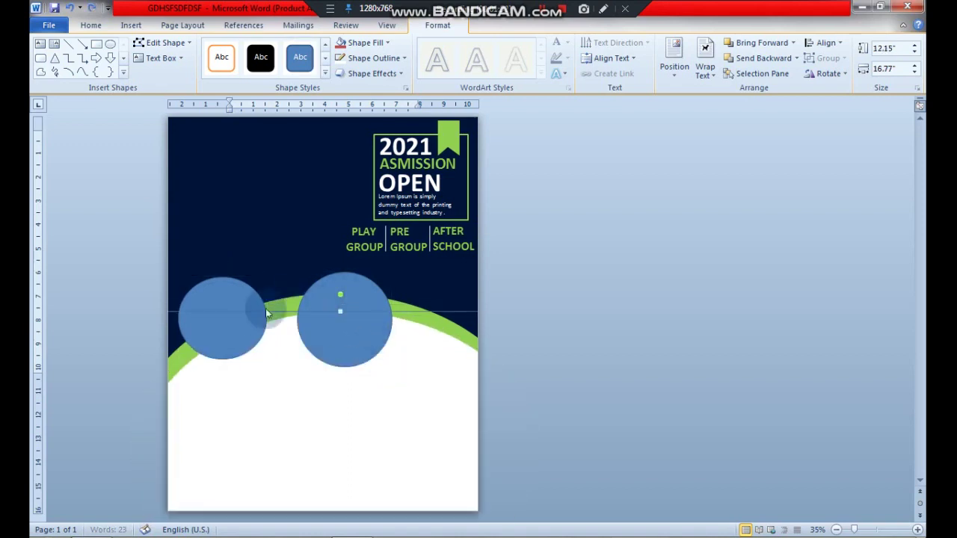
pyautogui.click(250, 317)
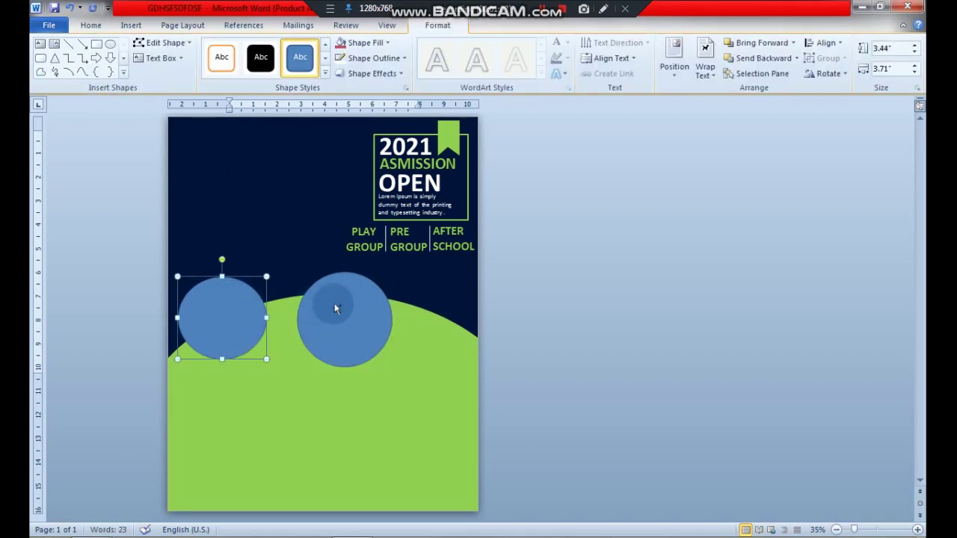
pyautogui.click(355, 305)
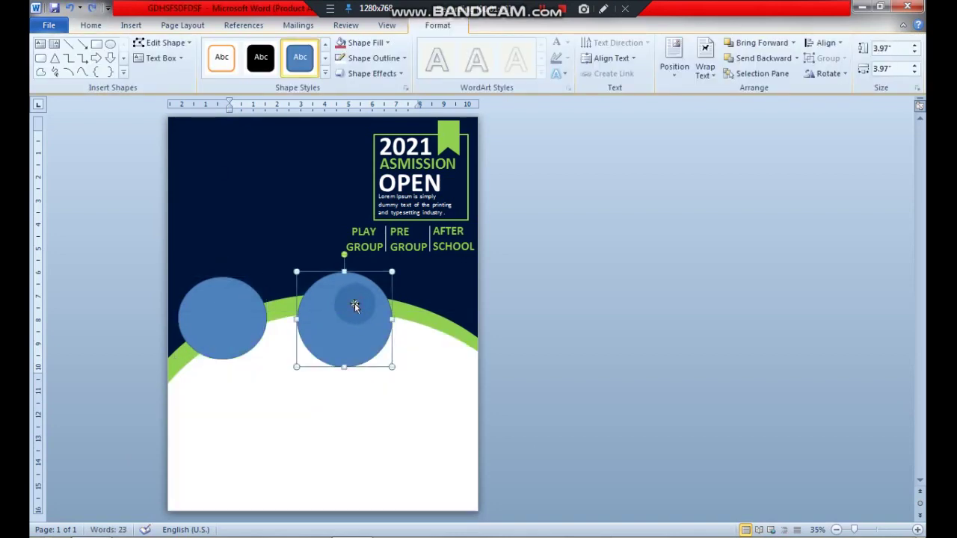
pyautogui.press('Delete')
# Step: Copy the left circle, placing equal copies at the middle and right end of the arc
pyautogui.click(242, 322)
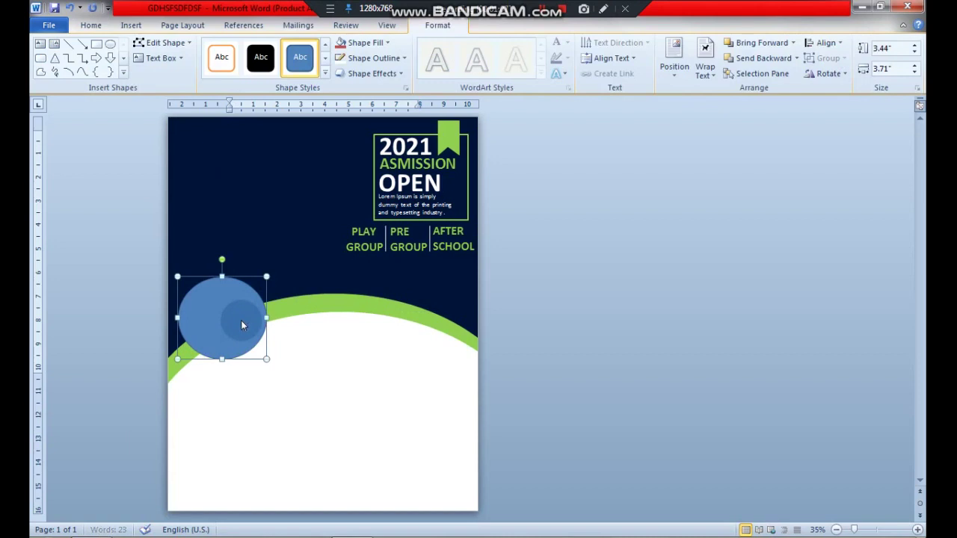
pyautogui.hotkey('ctrl', 'c')
pyautogui.hotkey('ctrl', 'v')
pyautogui.moveTo(240, 324); pyautogui.dragTo(343, 332)
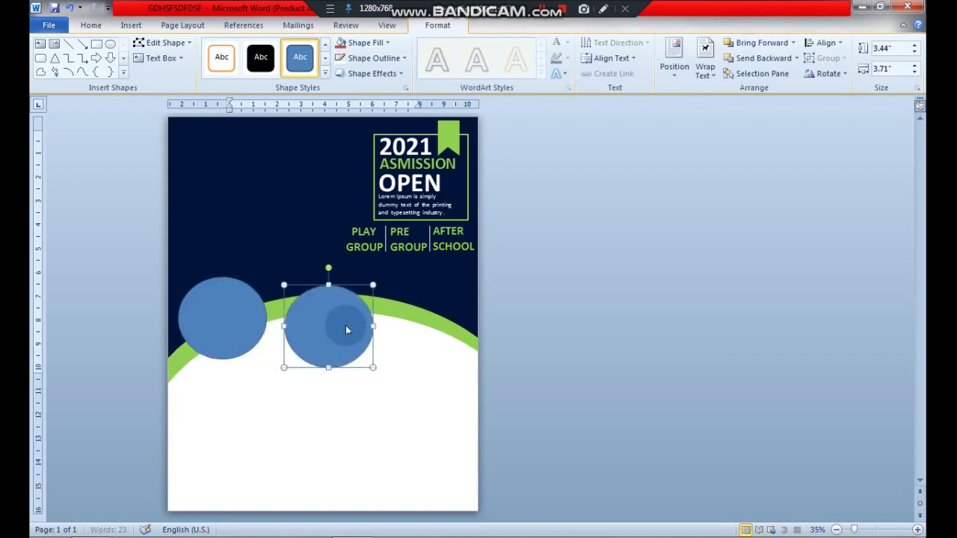
pyautogui.press('Right')
pyautogui.hotkey('ctrl', 'v')
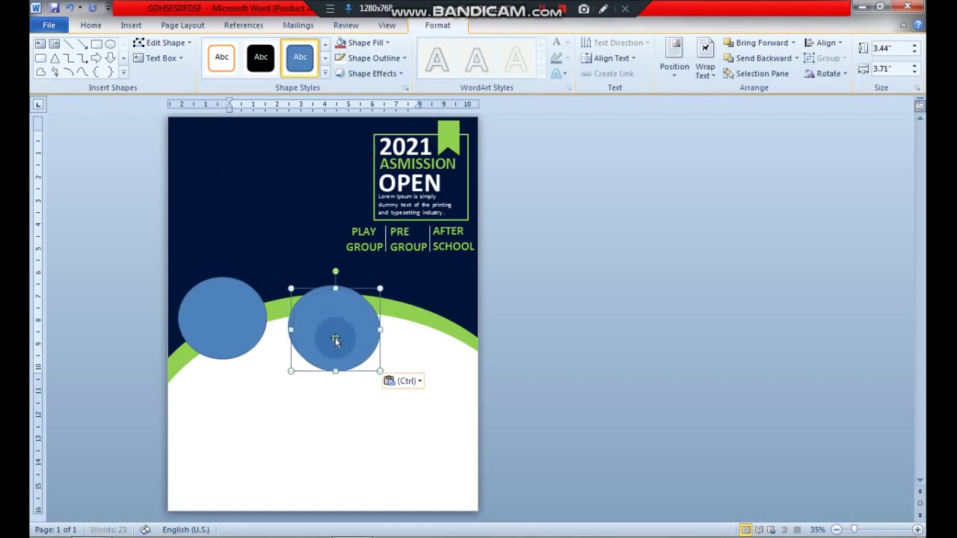
pyautogui.moveTo(346, 330); pyautogui.dragTo(431, 345)
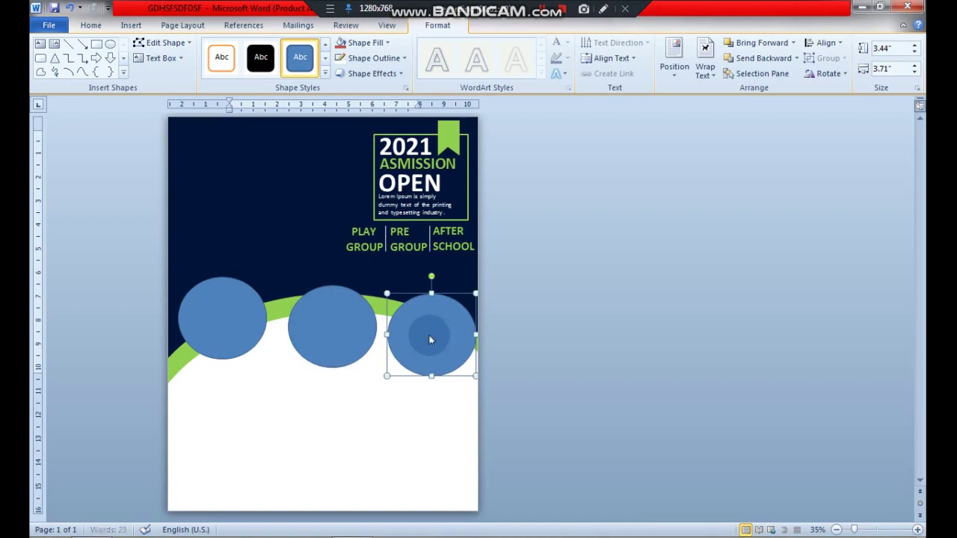
pyautogui.press('Delete')
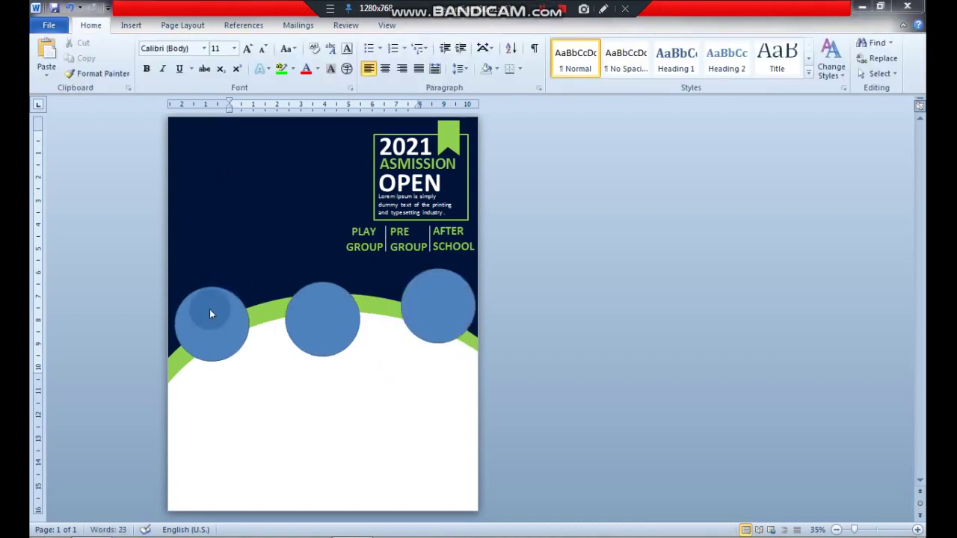
# Step: Select the left circle and bring up its Shape Outline settings
pyautogui.click(210, 312)
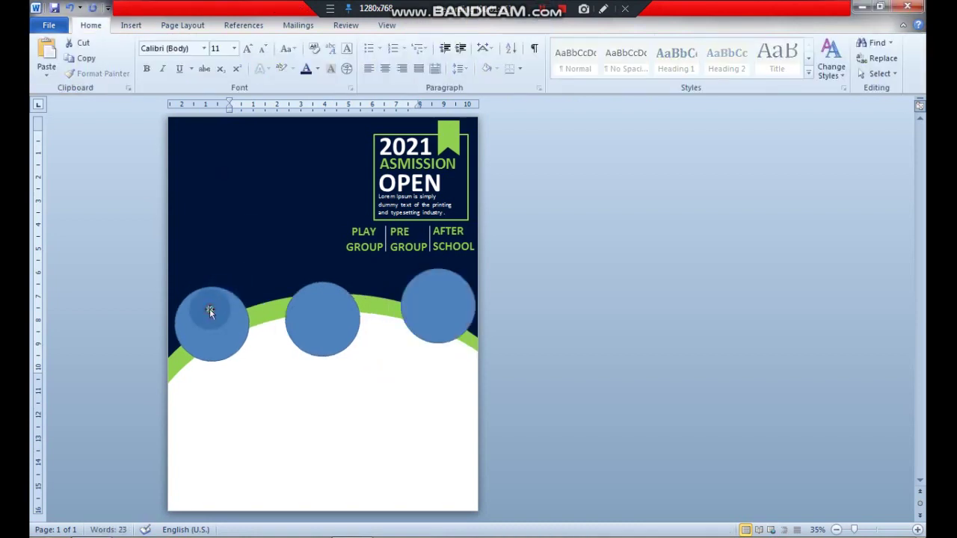
pyautogui.click(212, 319)
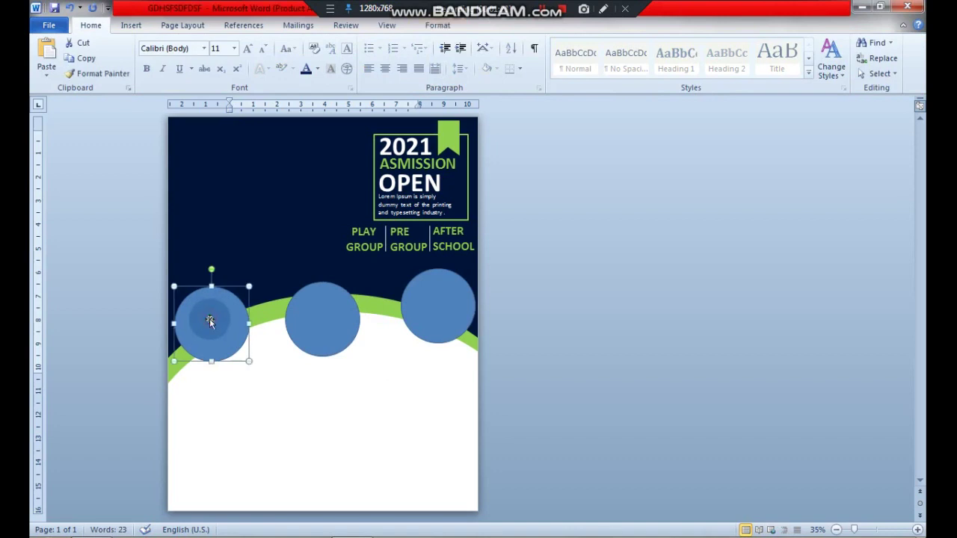
pyautogui.click(438, 26)
# Step: Give the left circle a 3 pt outline and the middle circle a 4½ pt outline
pyautogui.click(374, 58)
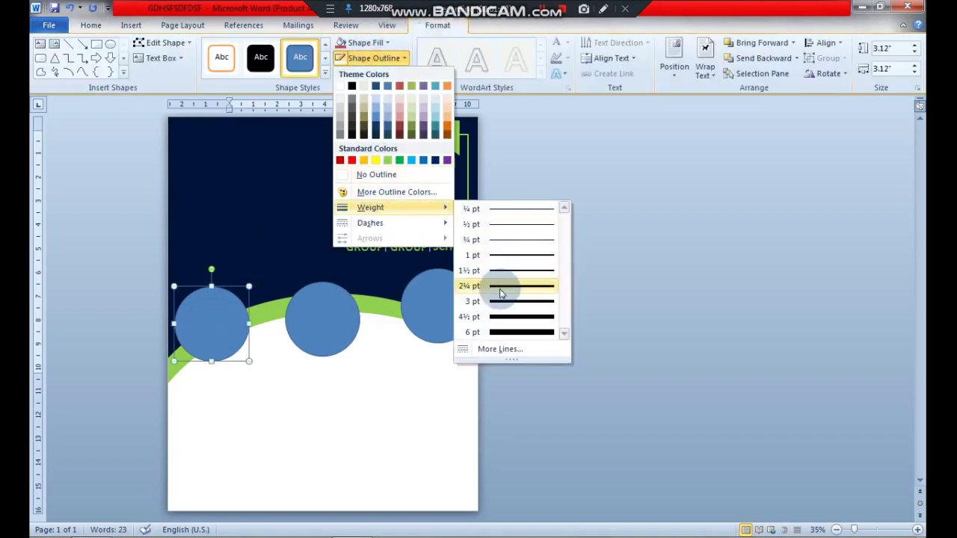
pyautogui.click(498, 303)
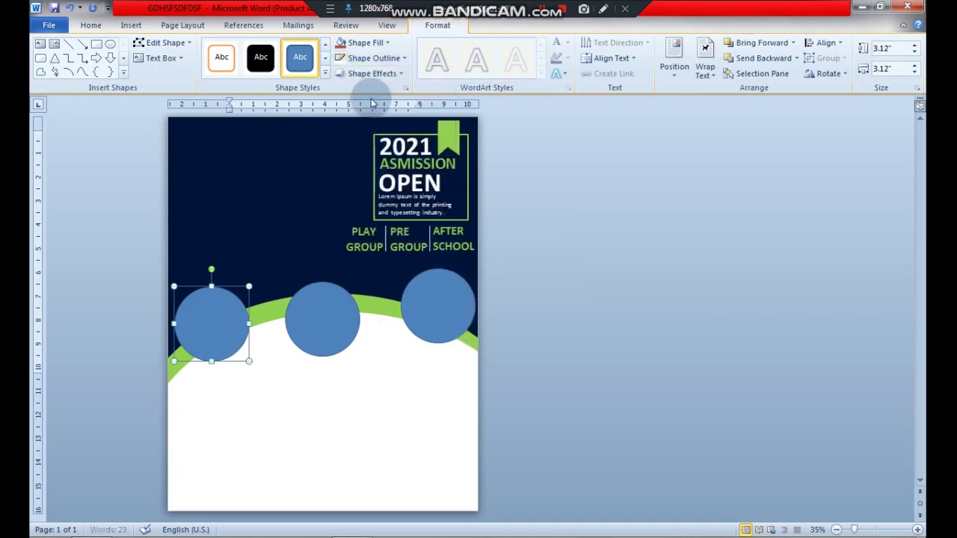
pyautogui.click(326, 340)
pyautogui.click(377, 58)
pyautogui.moveTo(370, 207)
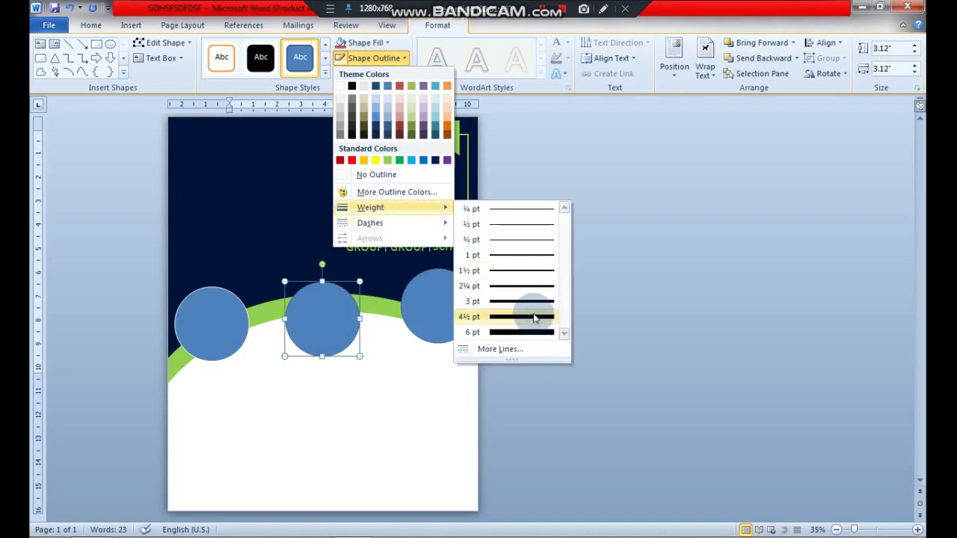
pyautogui.click(535, 317)
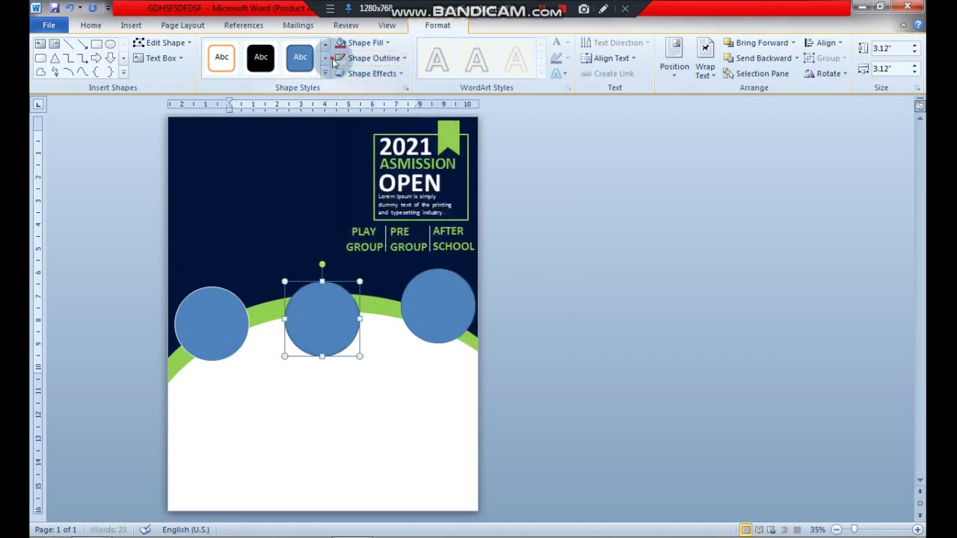
# Step: Set the right and left circles' outlines to 4½ pt, then deselect to check the result
pyautogui.click(453, 300)
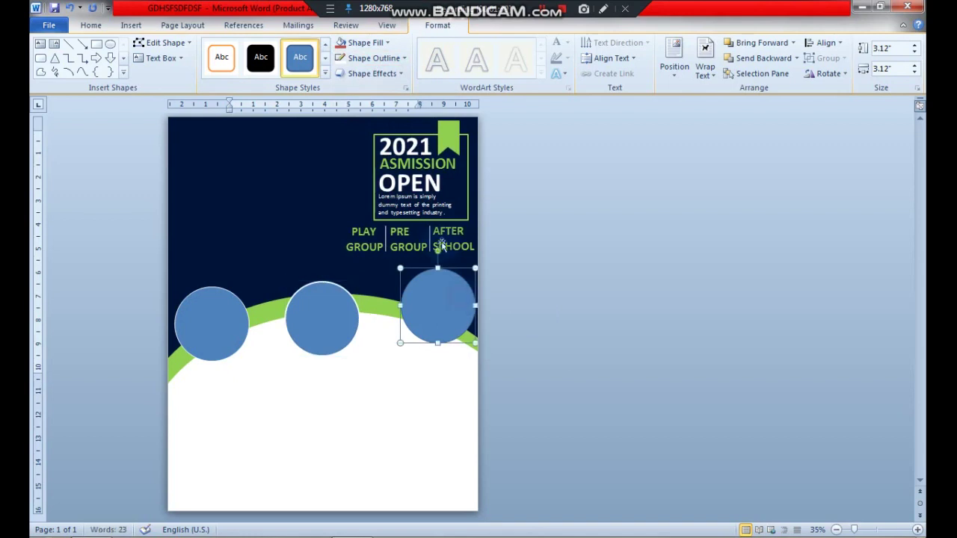
pyautogui.click(364, 57)
pyautogui.moveTo(370, 207)
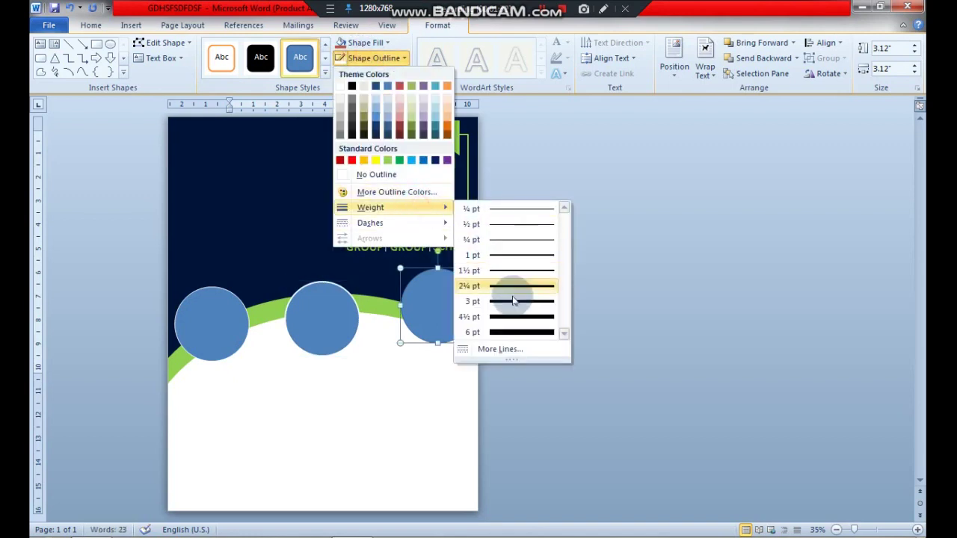
pyautogui.click(512, 317)
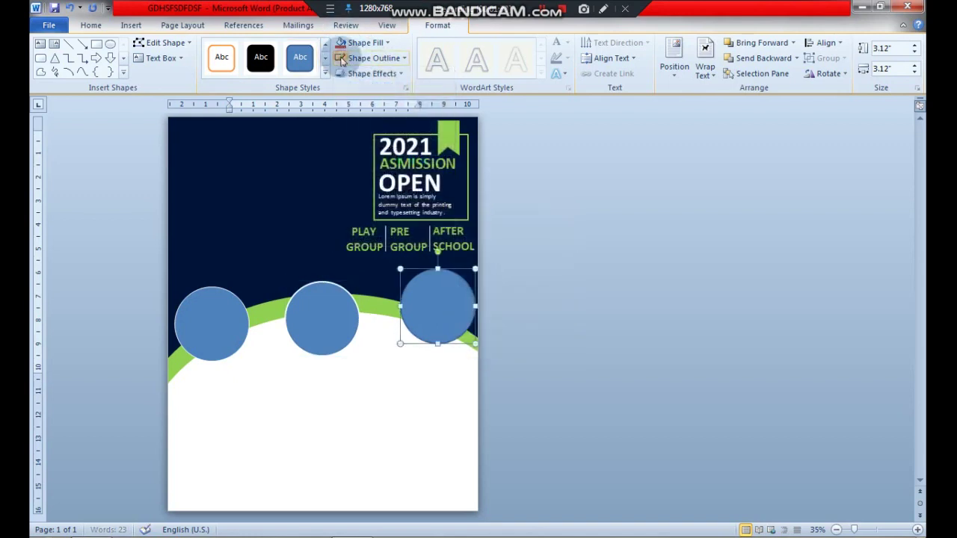
pyautogui.click(213, 303)
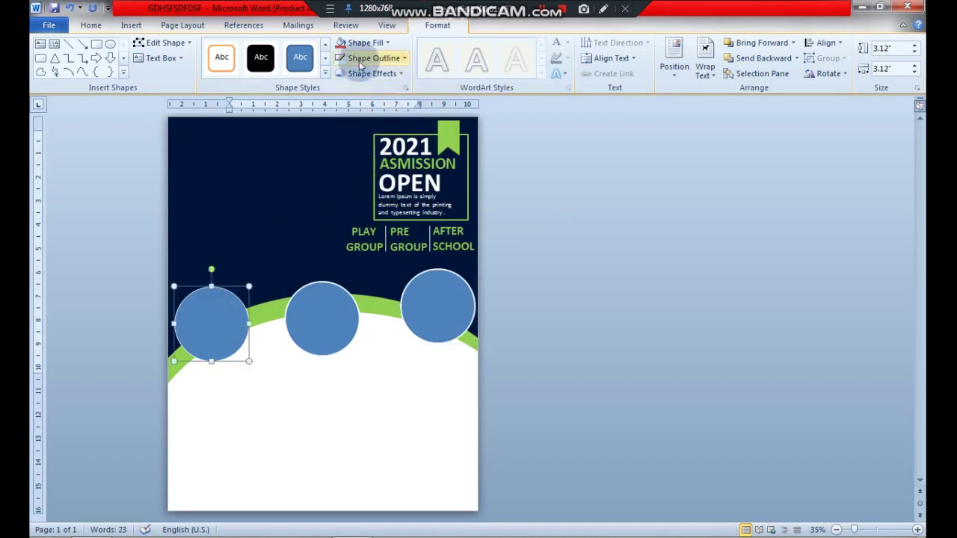
pyautogui.click(367, 57)
pyautogui.moveTo(370, 207)
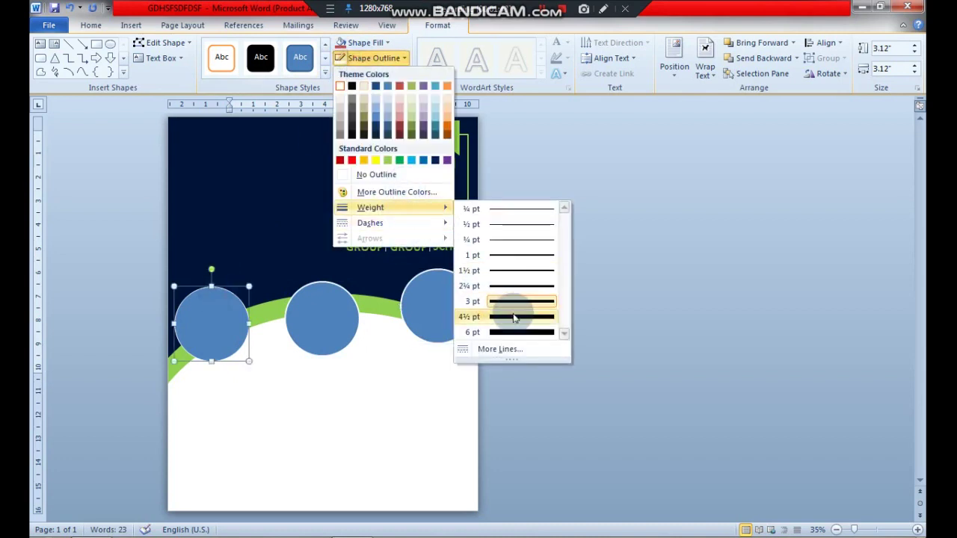
pyautogui.click(514, 318)
pyautogui.click(540, 217)
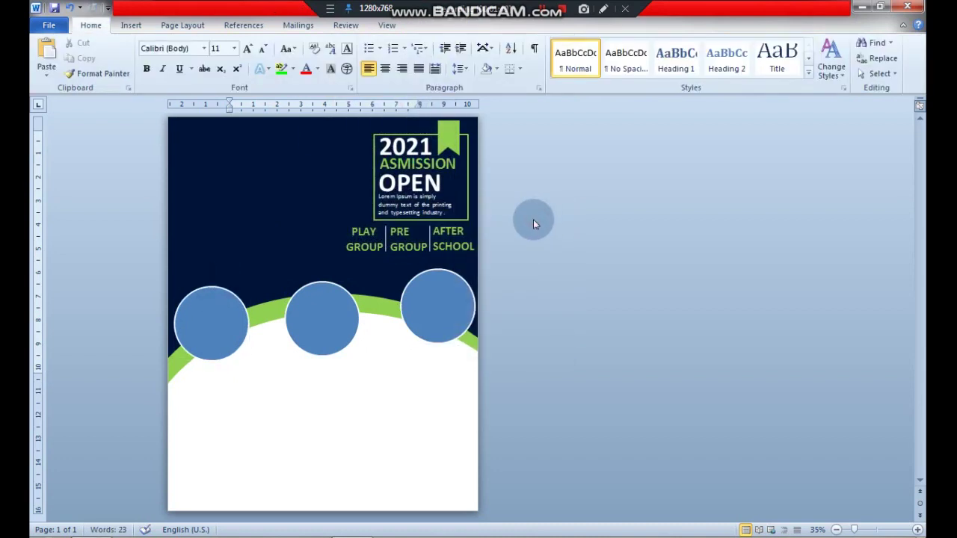
pyautogui.click(231, 299)
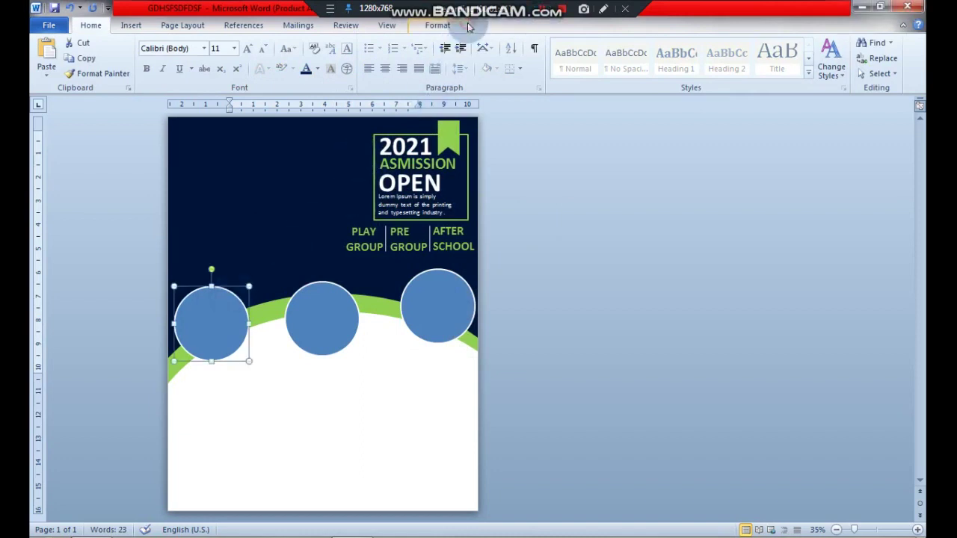
# Step: Fill the left circle with the classroom photo from Local Disk (D:)
pyautogui.click(437, 25)
pyautogui.click(386, 42)
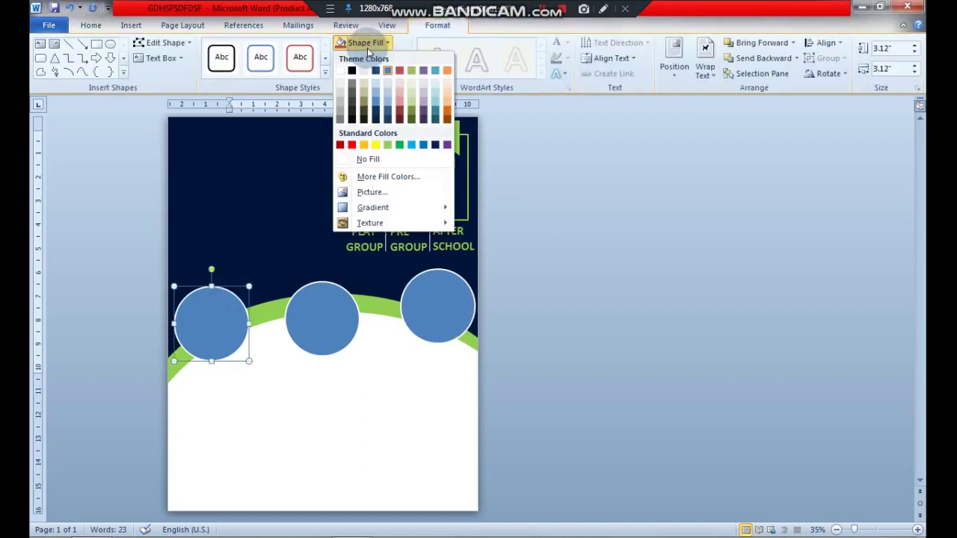
pyautogui.click(364, 188)
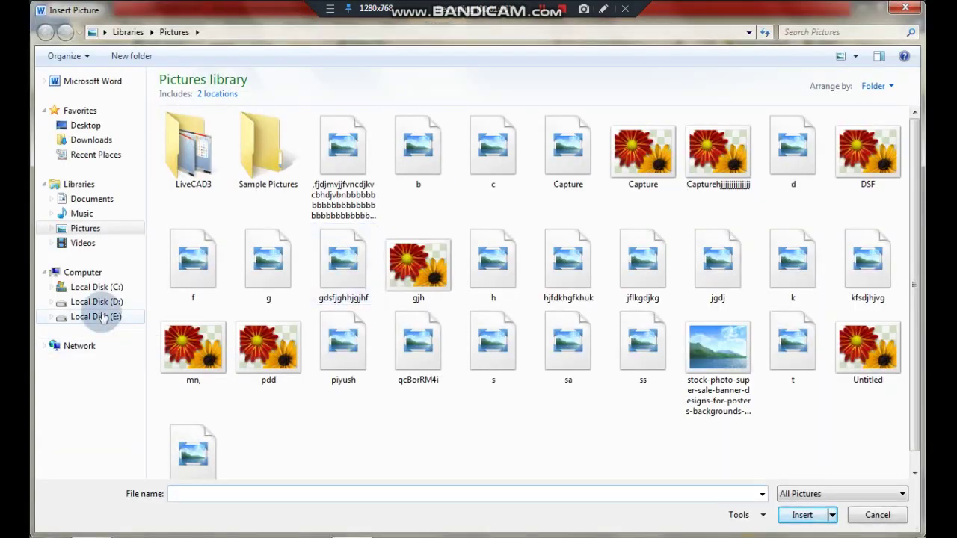
pyautogui.click(103, 317)
pyautogui.click(111, 302)
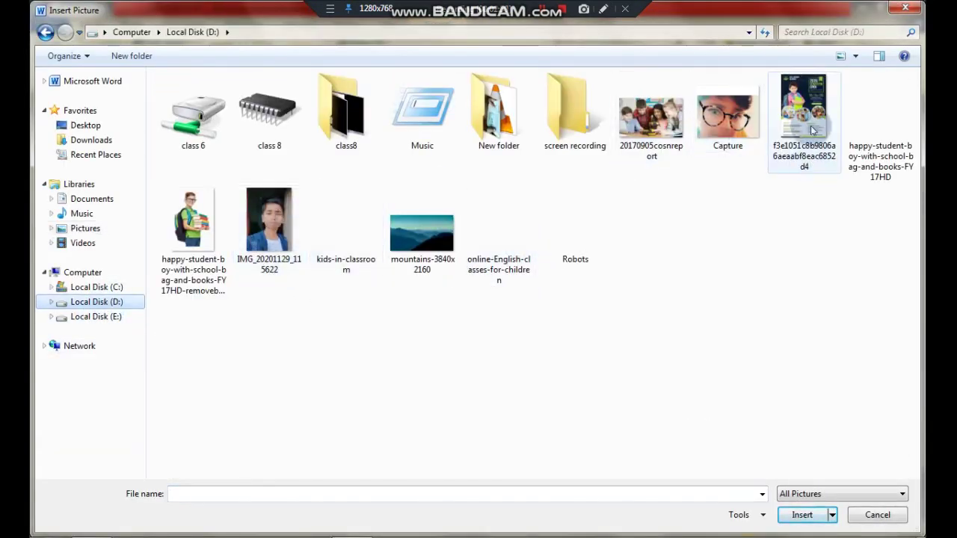
pyautogui.doubleClick(651, 119)
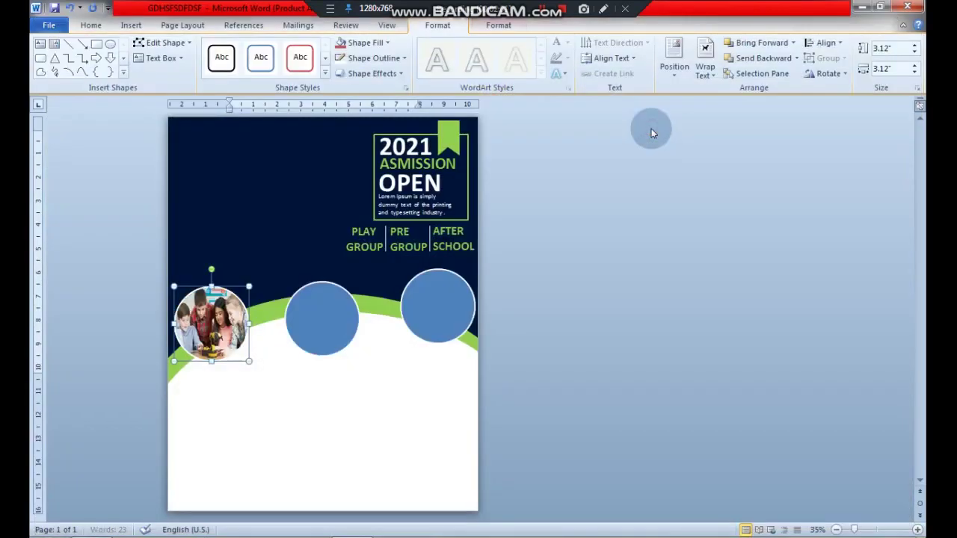
pyautogui.click(763, 237)
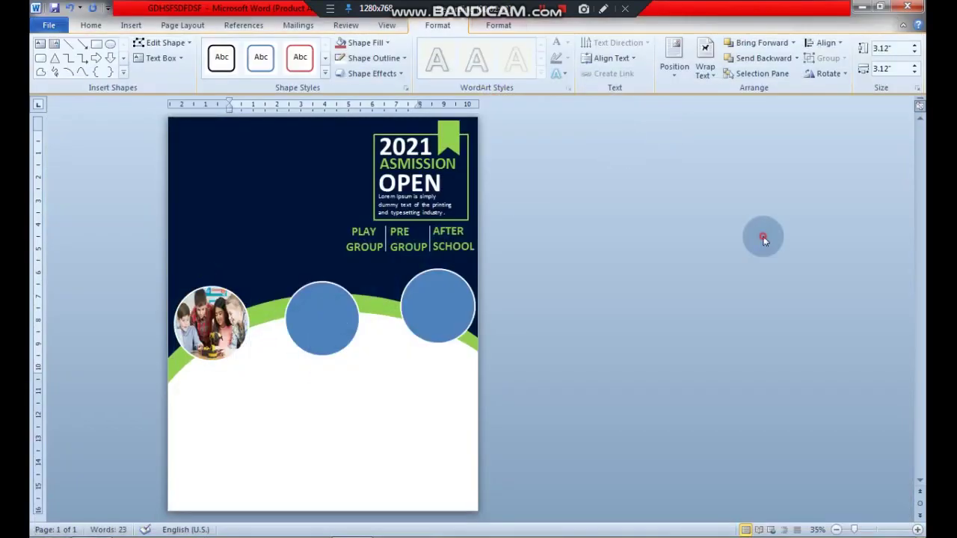
# Step: Fill the middle circle with the online-English-classes-for-children photo
pyautogui.click(333, 314)
pyautogui.click(365, 43)
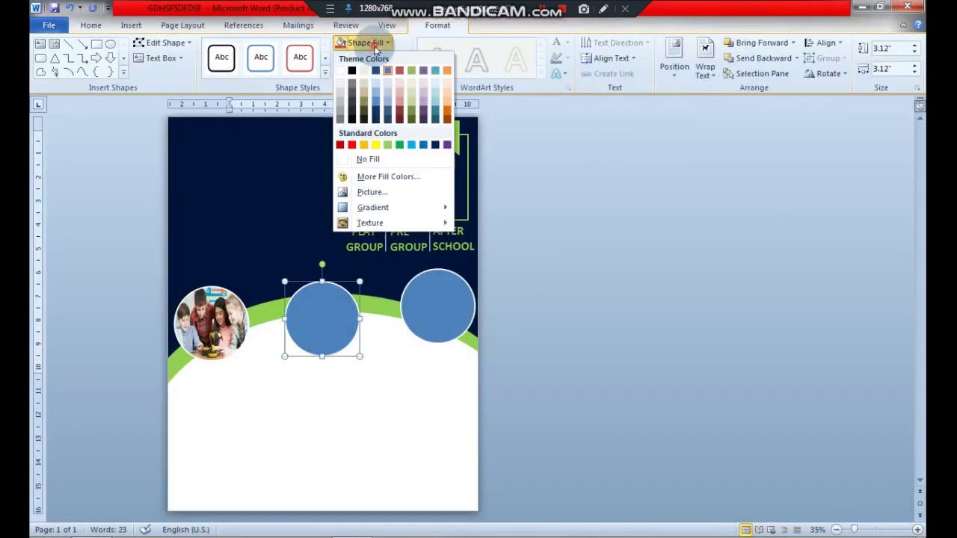
pyautogui.click(370, 192)
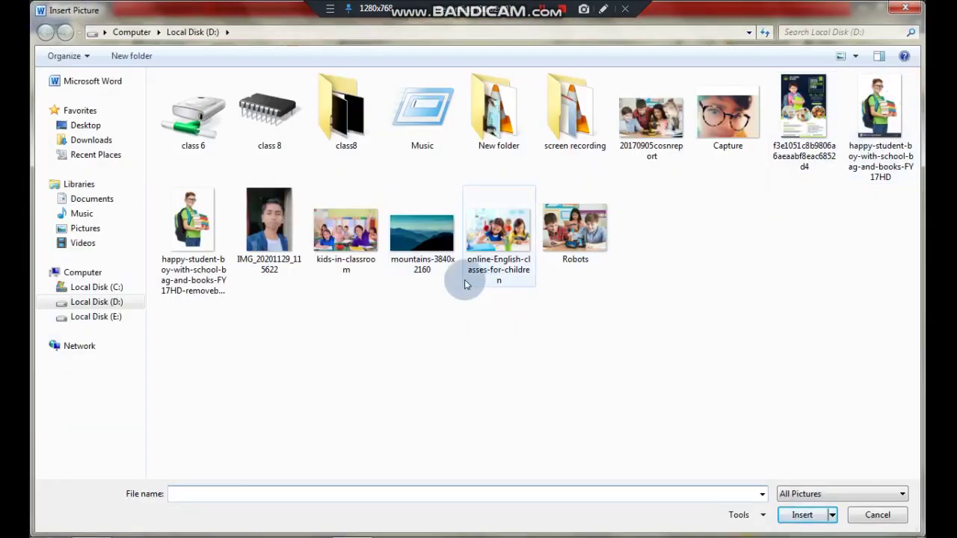
pyautogui.click(523, 239)
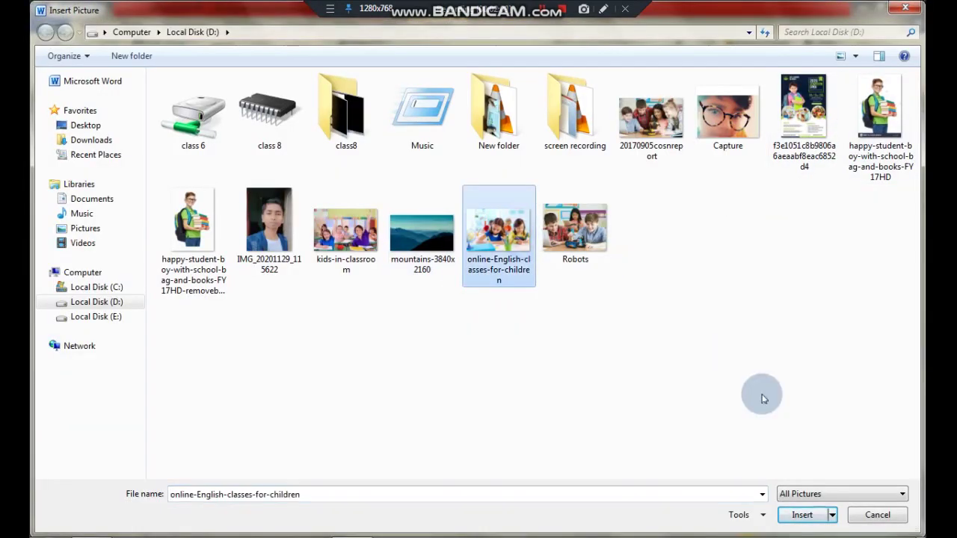
pyautogui.click(802, 515)
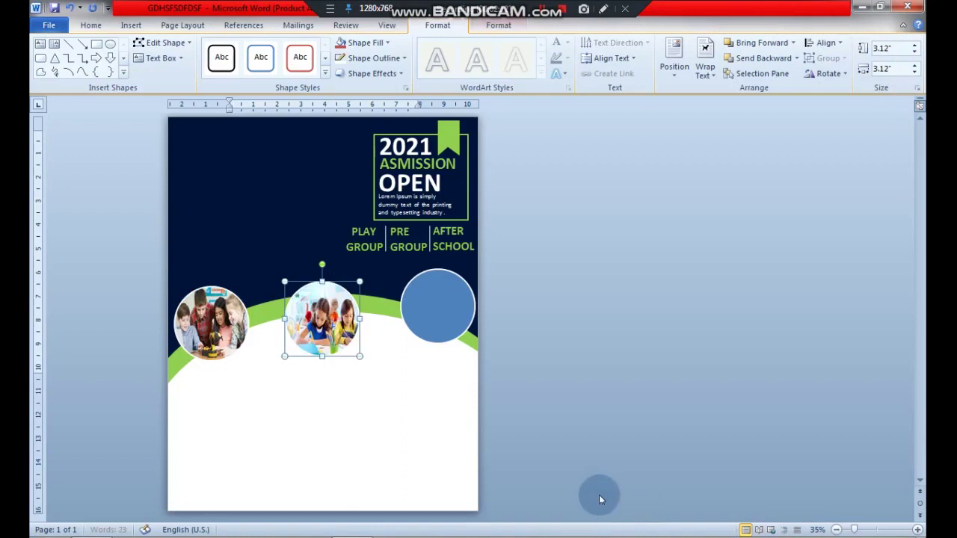
# Step: Fill the right circle with the Robots photo, keeping its original size
pyautogui.click(429, 321)
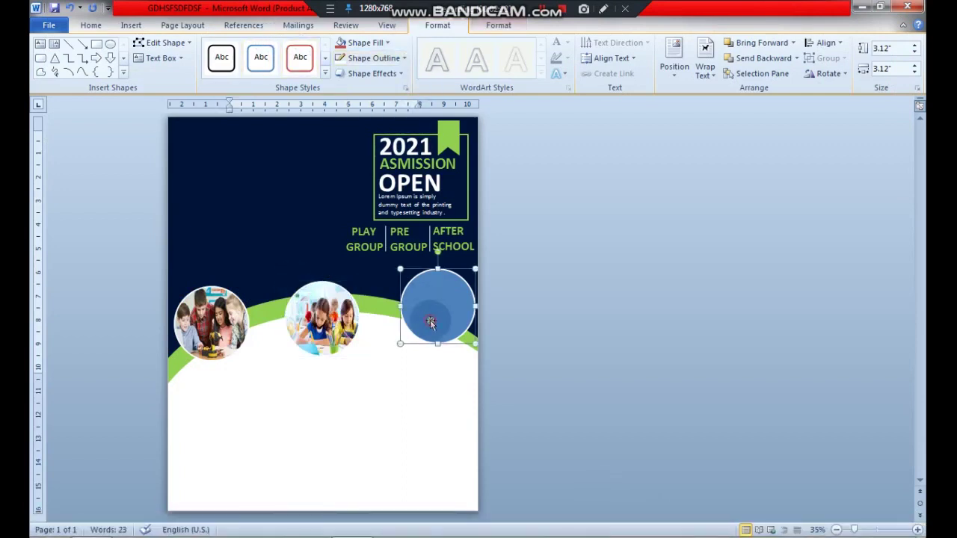
pyautogui.click(365, 42)
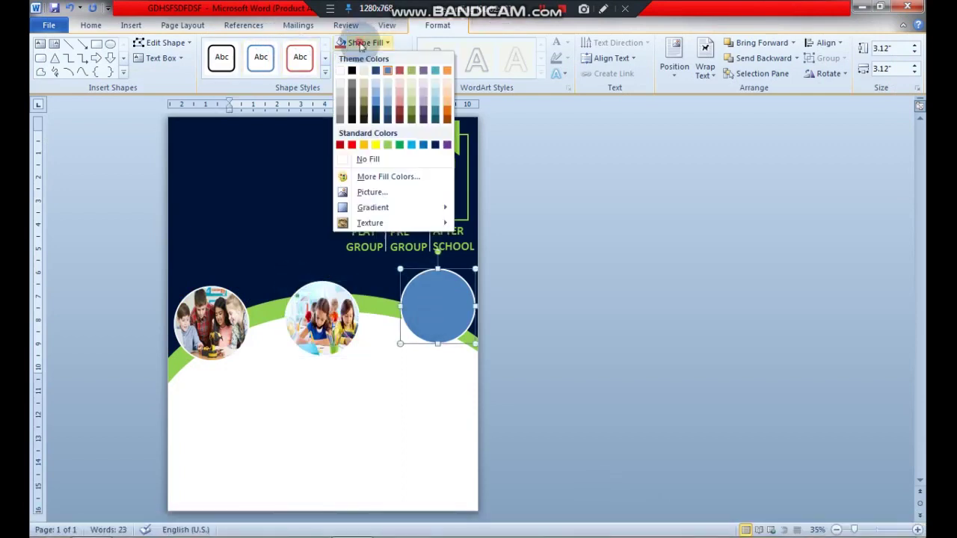
pyautogui.click(372, 192)
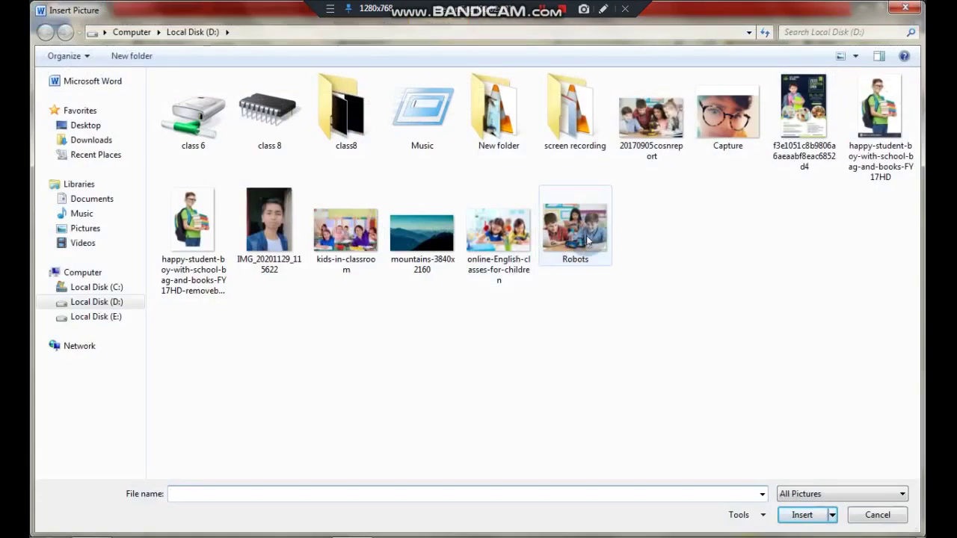
pyautogui.doubleClick(587, 233)
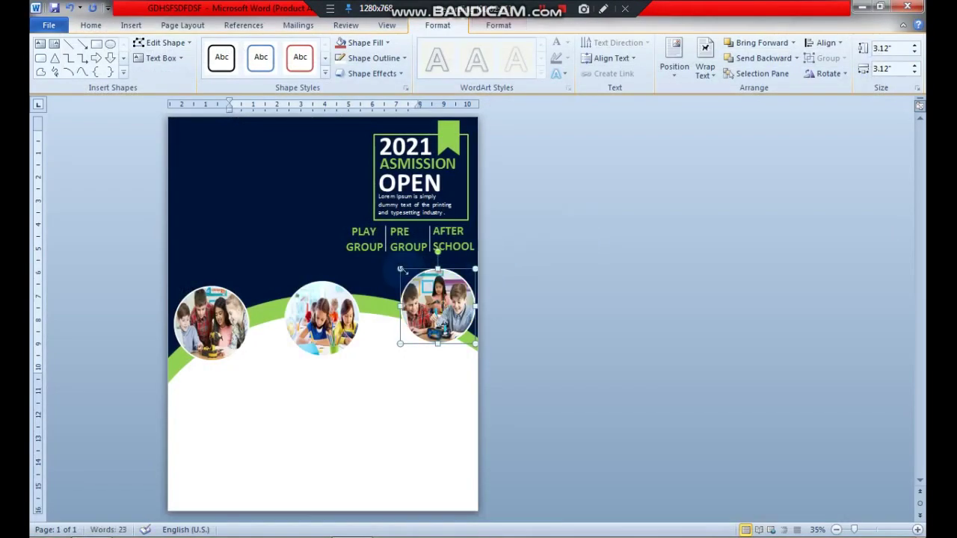
pyautogui.moveTo(396, 265); pyautogui.dragTo(390, 260)
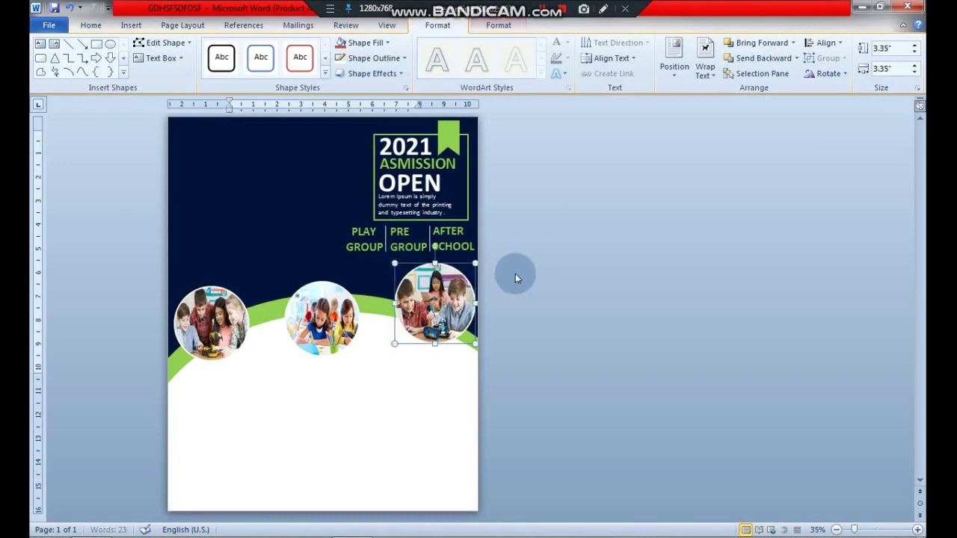
pyautogui.hotkey('ctrl', 'z')
# Step: Enlarge the middle and left photo circles slightly
pyautogui.click(329, 322)
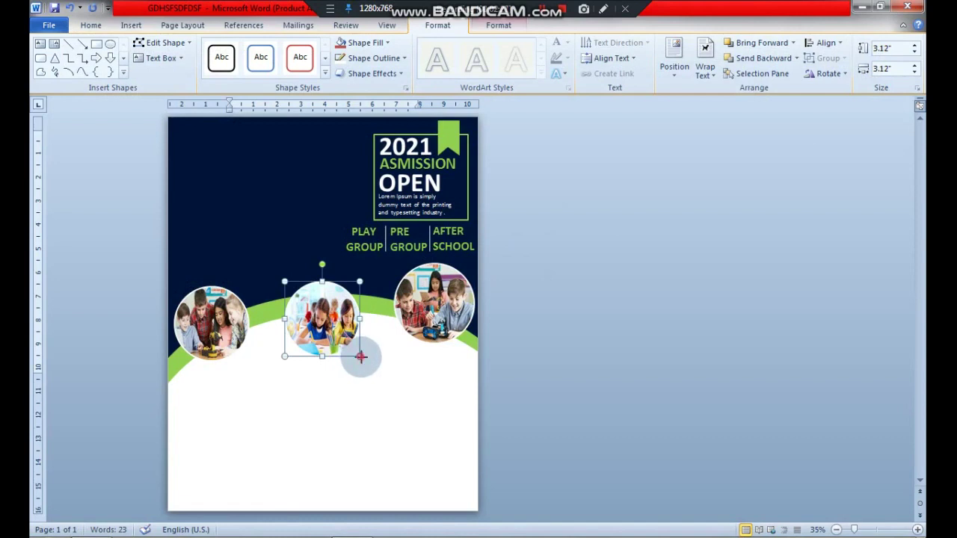
pyautogui.moveTo(361, 356); pyautogui.dragTo(366, 362)
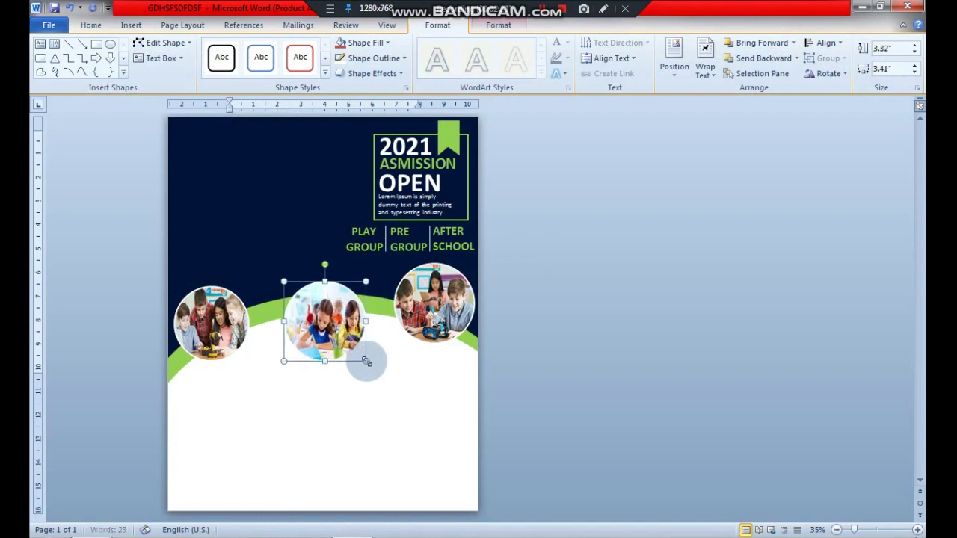
pyautogui.click(228, 332)
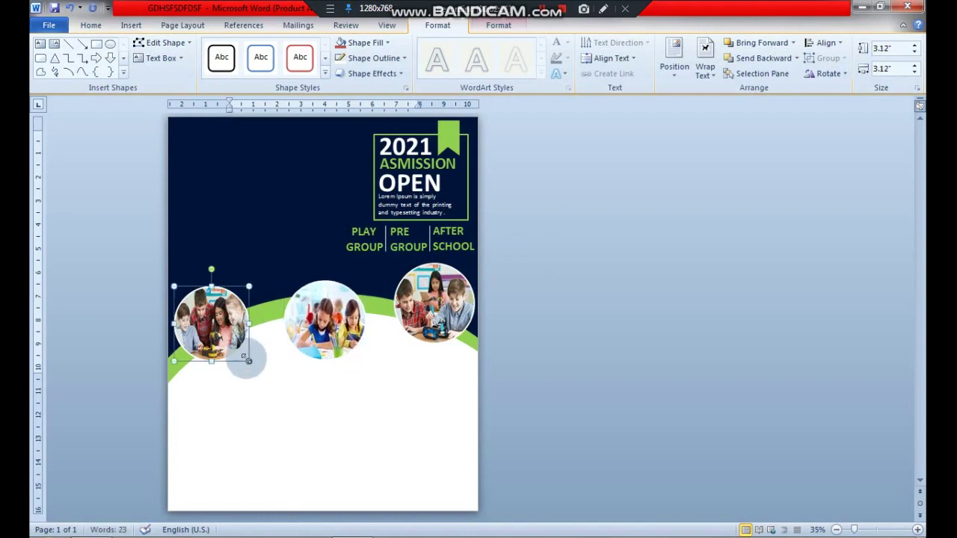
pyautogui.moveTo(249, 362); pyautogui.dragTo(252, 366)
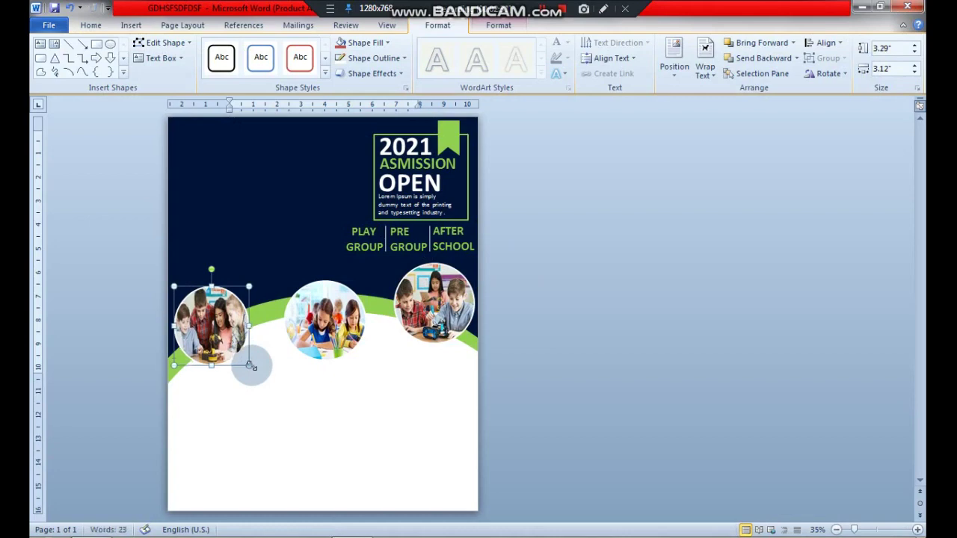
pyautogui.click(642, 228)
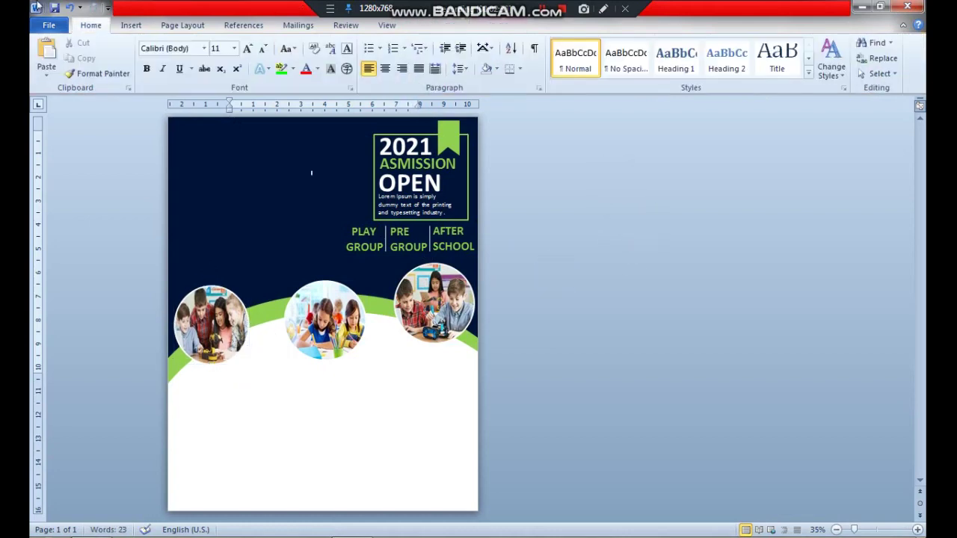
# Step: Insert the happy-student boy-with-books photo and set its wrapping to In Front of Text
pyautogui.click(131, 25)
pyautogui.click(178, 54)
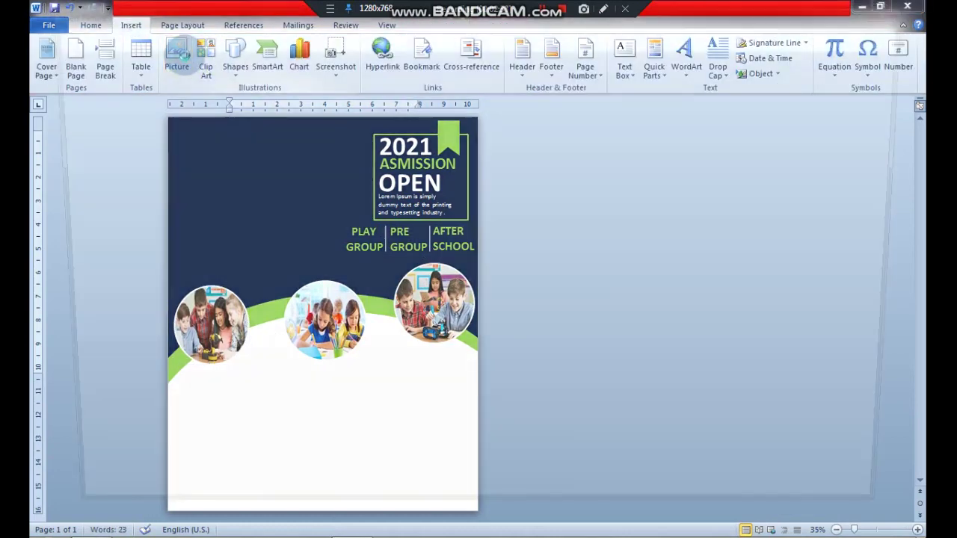
pyautogui.doubleClick(190, 226)
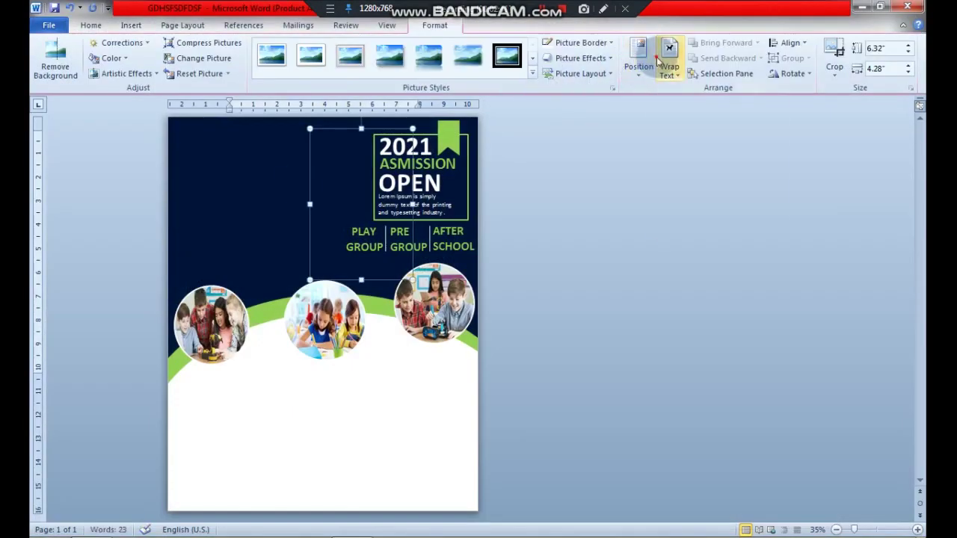
pyautogui.click(667, 60)
pyautogui.click(694, 199)
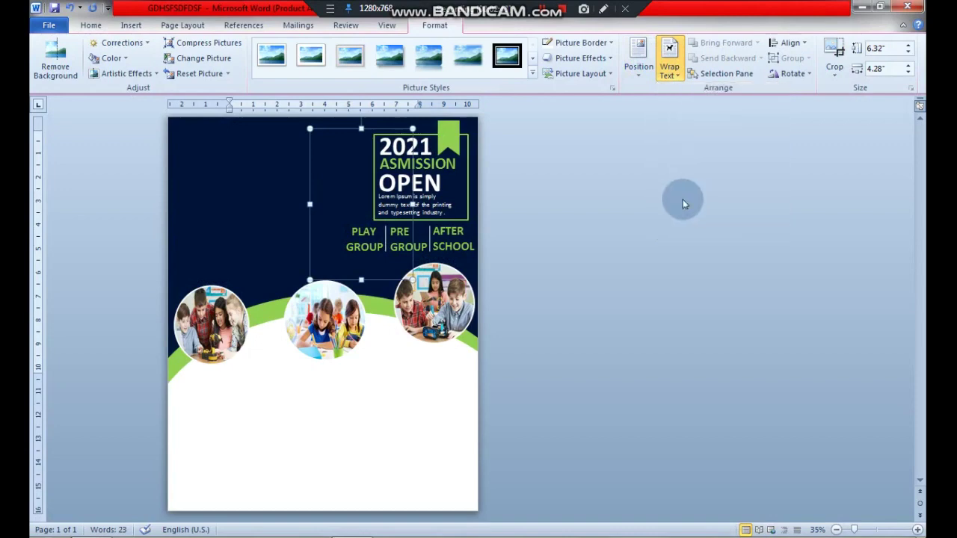
# Step: Move the boy photo to the flyer's upper left and enlarge it
pyautogui.moveTo(328, 212); pyautogui.dragTo(246, 218)
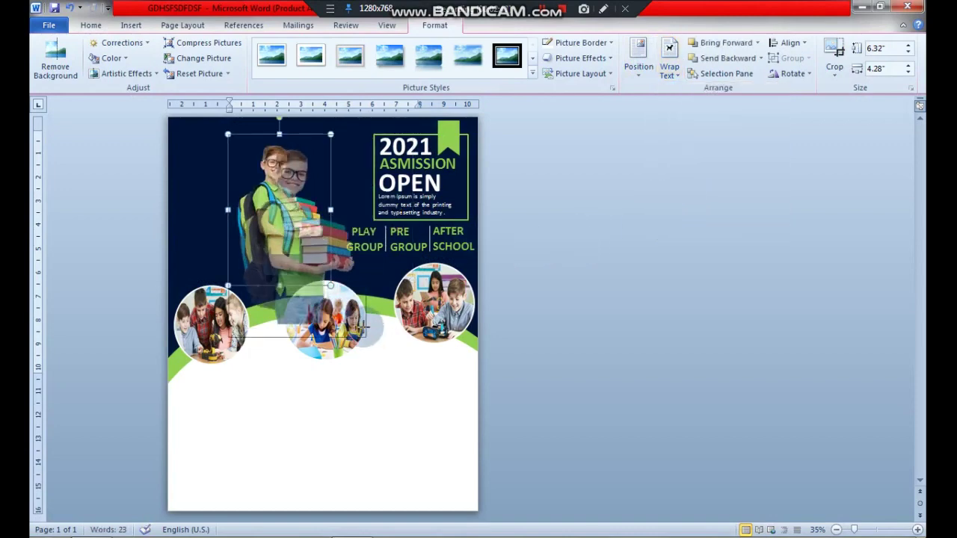
pyautogui.moveTo(330, 285); pyautogui.dragTo(365, 337)
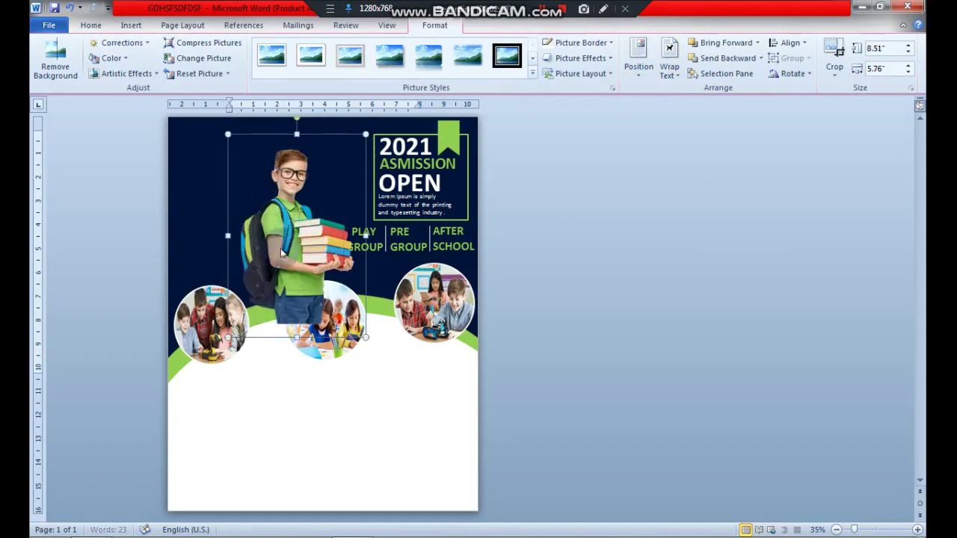
pyautogui.moveTo(268, 235)
pyautogui.mouseDown()
pyautogui.moveTo(269, 246)
pyautogui.moveTo(269, 234)
pyautogui.mouseUp()
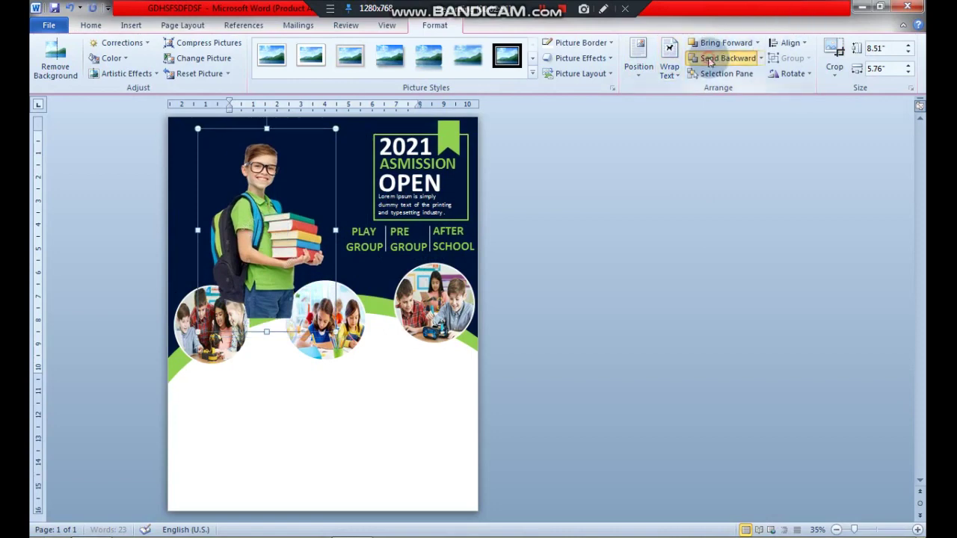
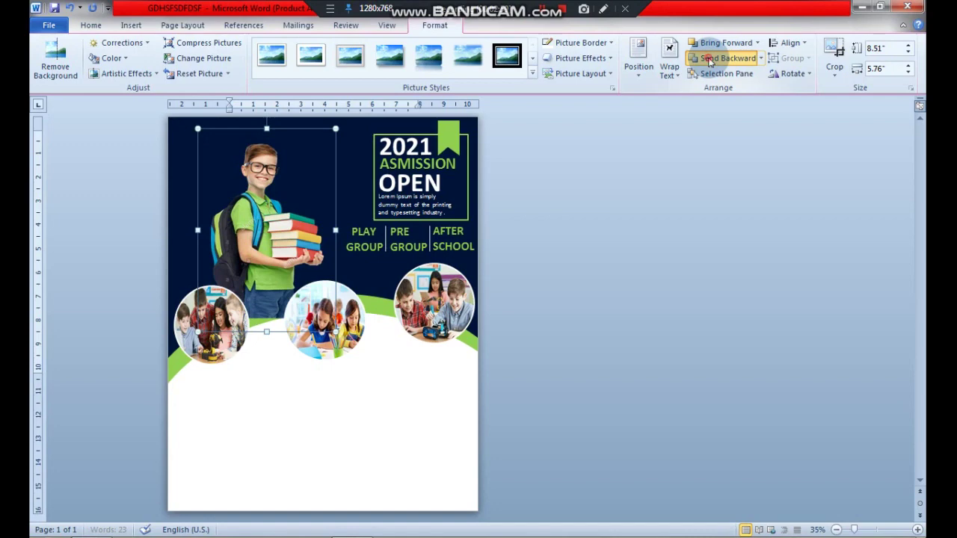
# Step: Send the boy photo backward and shift the middle circle photo left and up
pyautogui.click(711, 58)
pyautogui.click(327, 322)
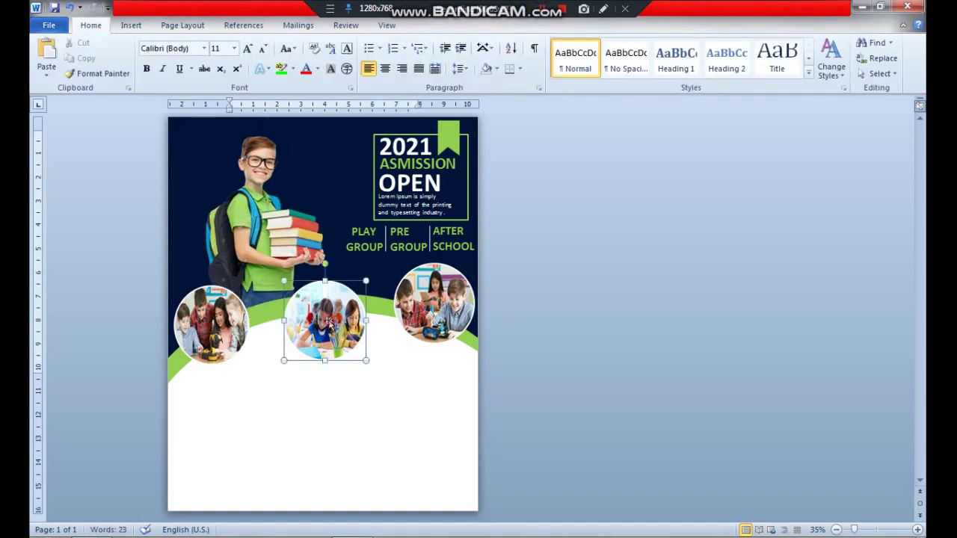
pyautogui.moveTo(329, 323); pyautogui.dragTo(336, 314)
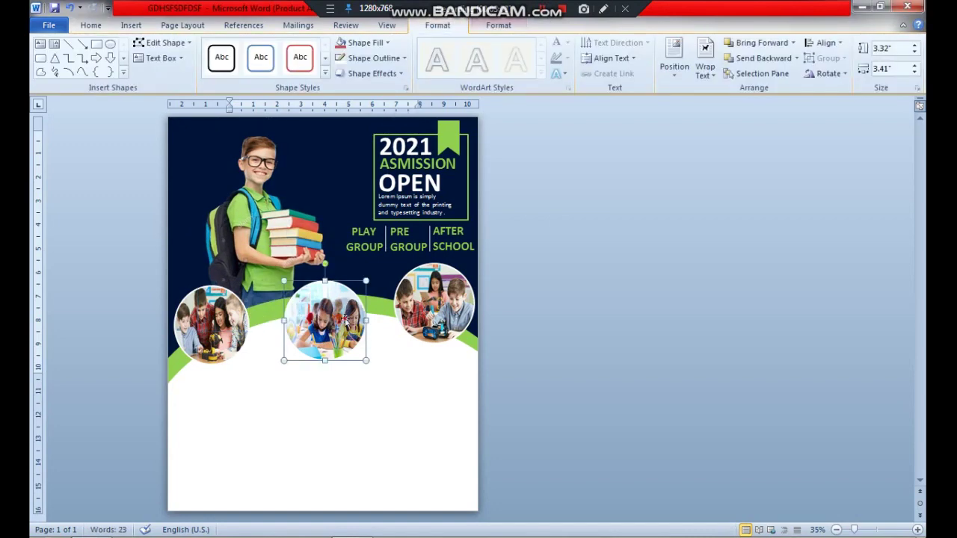
pyautogui.moveTo(337, 316); pyautogui.dragTo(325, 312)
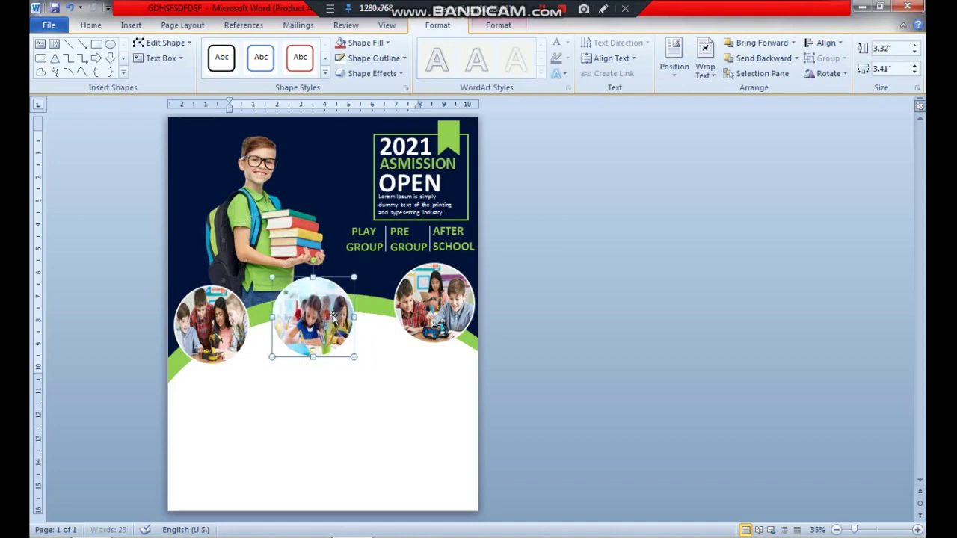
# Step: Move the right circle photo left and slightly lower along the green curve
pyautogui.click(430, 310)
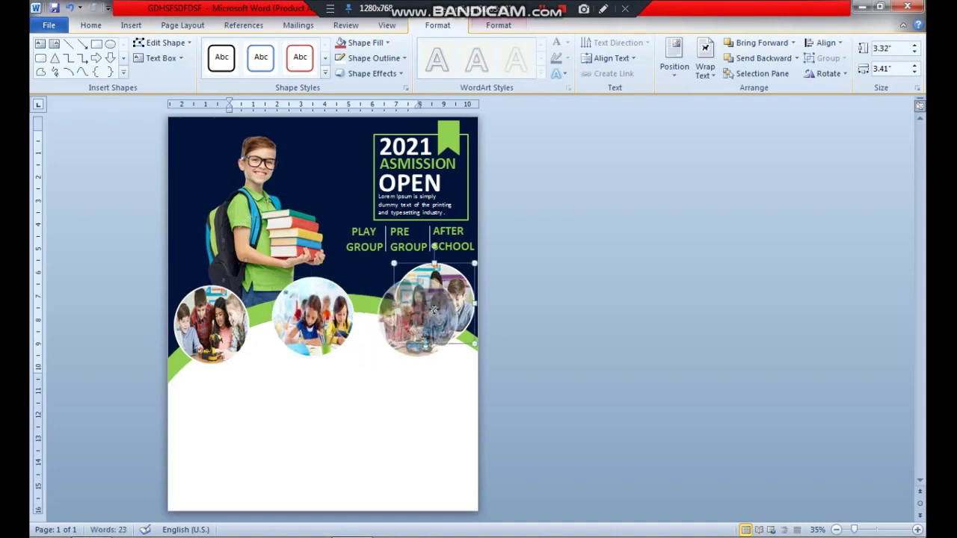
pyautogui.moveTo(434, 313); pyautogui.dragTo(430, 314)
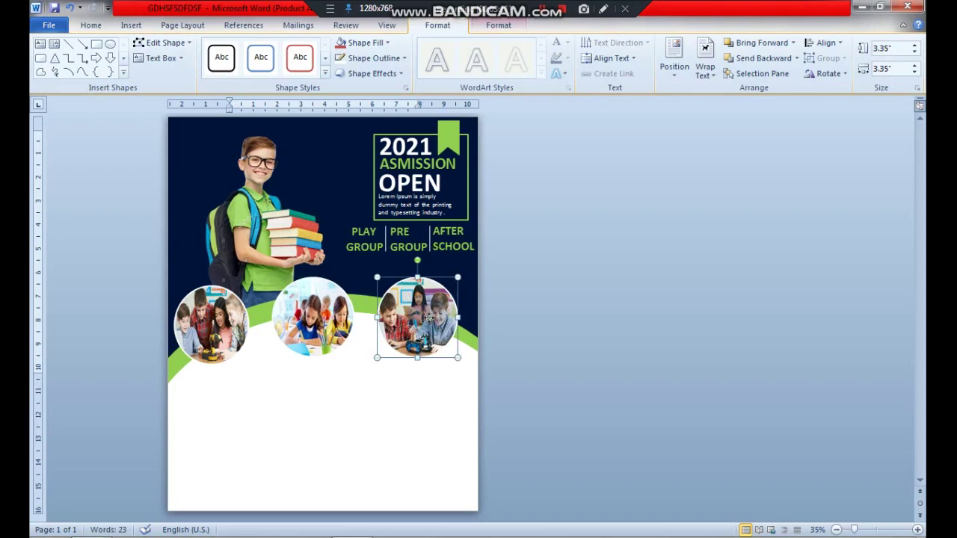
pyautogui.moveTo(429, 317); pyautogui.dragTo(434, 330)
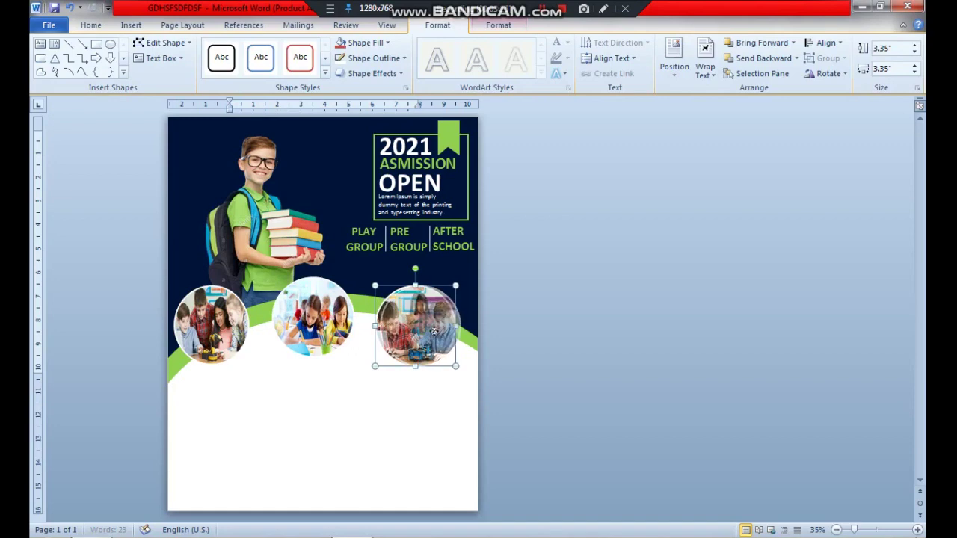
pyautogui.moveTo(434, 330); pyautogui.dragTo(438, 342)
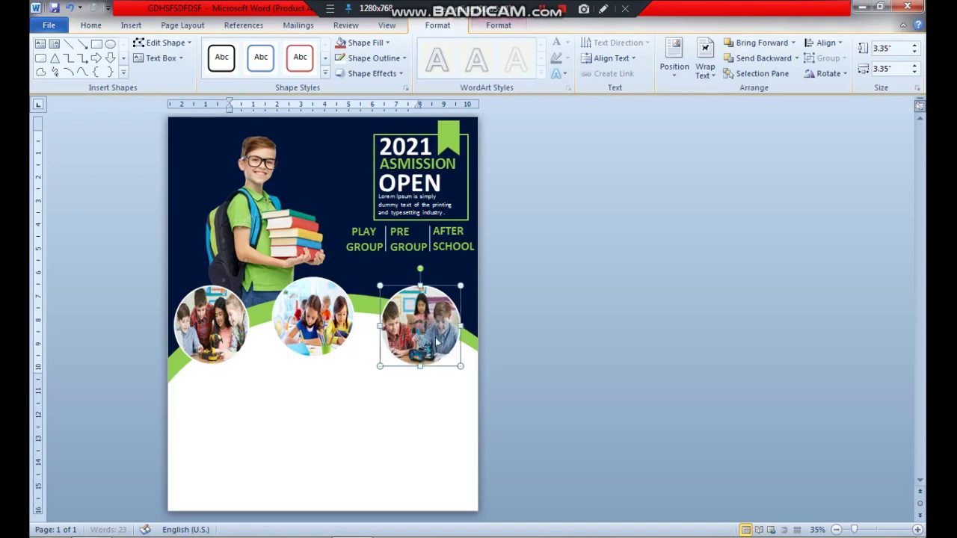
pyautogui.click(618, 274)
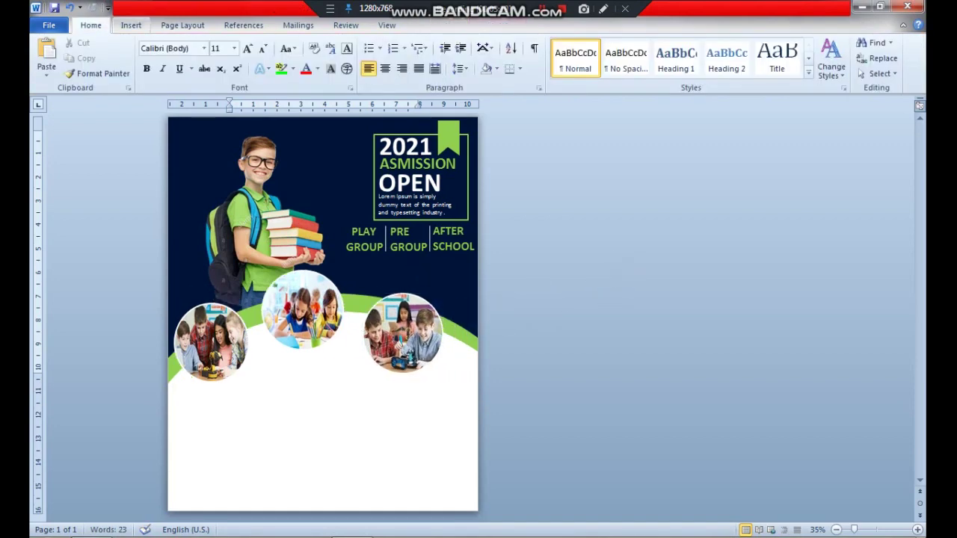
# Step: Insert a first-style WordArt box and type 'For more information' into it
pyautogui.click(131, 25)
pyautogui.click(685, 56)
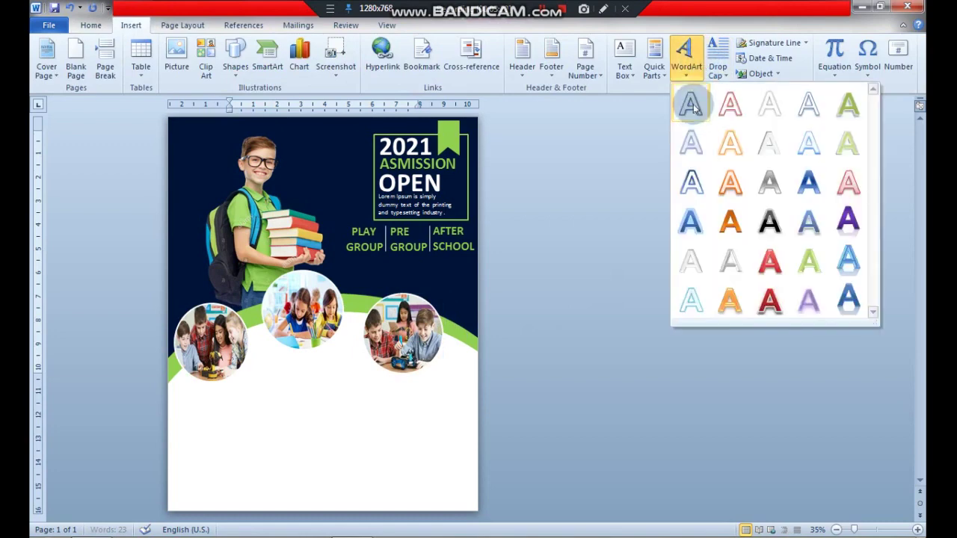
pyautogui.click(692, 106)
pyautogui.write('Fo')
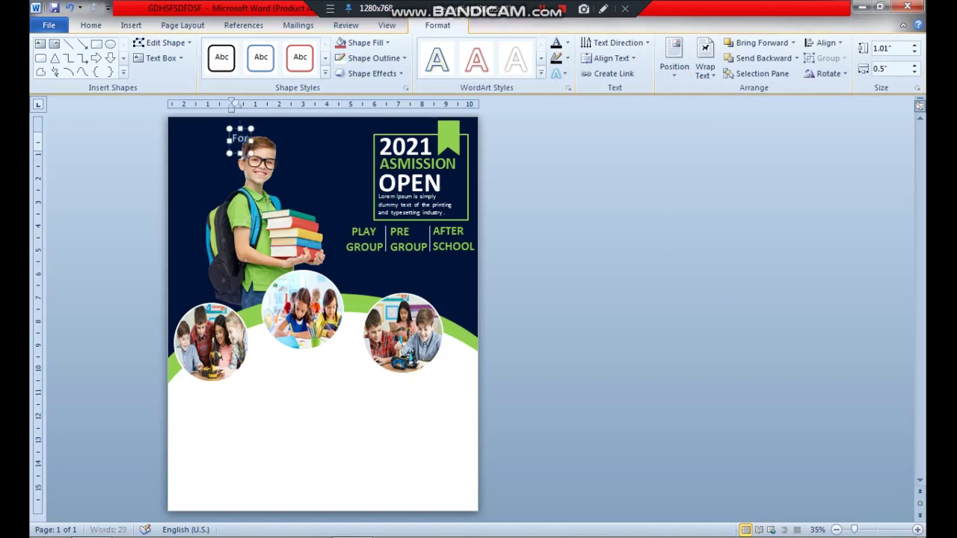
pyautogui.write('M')
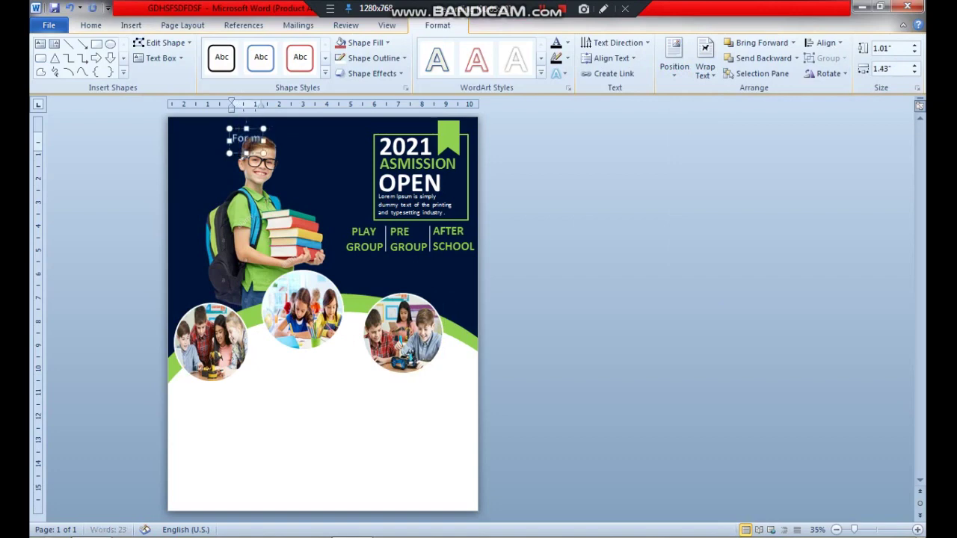
pyautogui.write('ore informay')
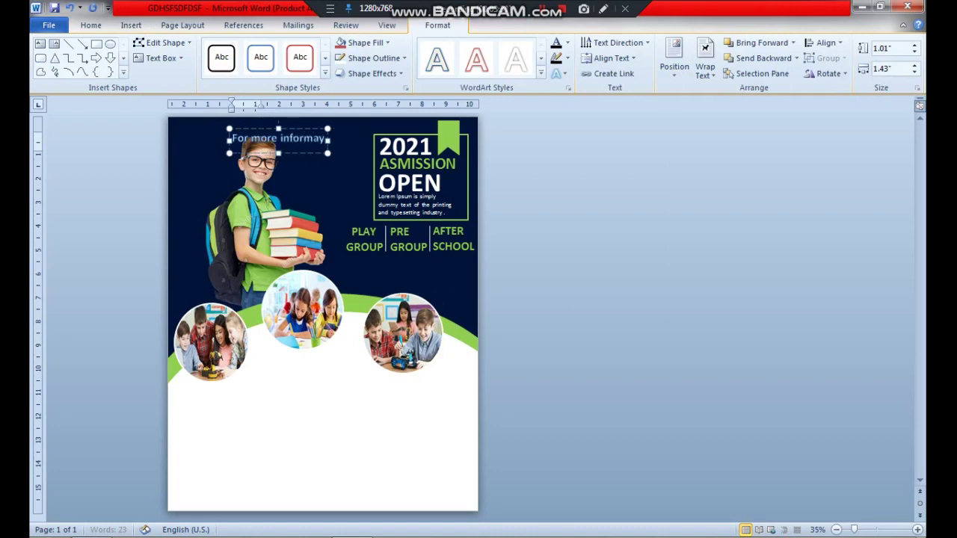
pyautogui.press('BackSpace')
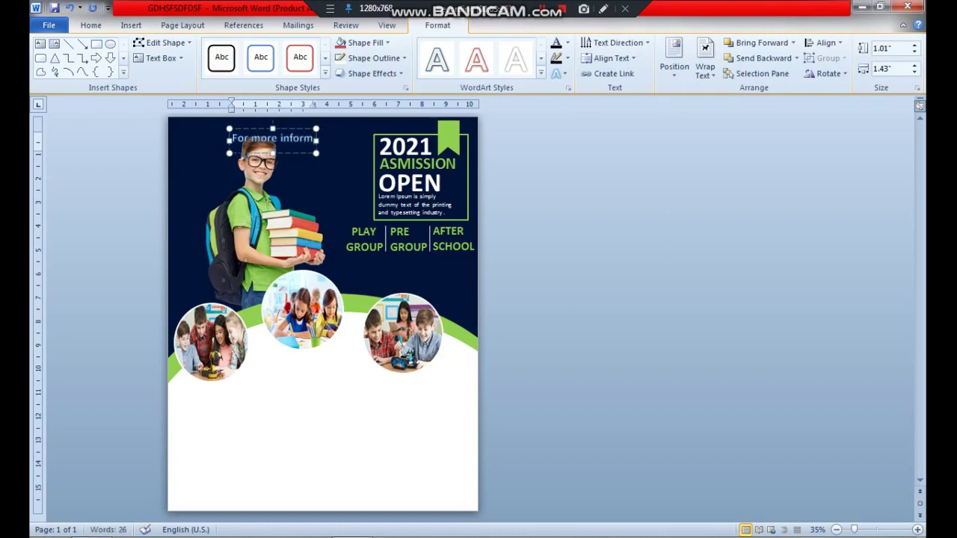
pyautogui.write('ation')
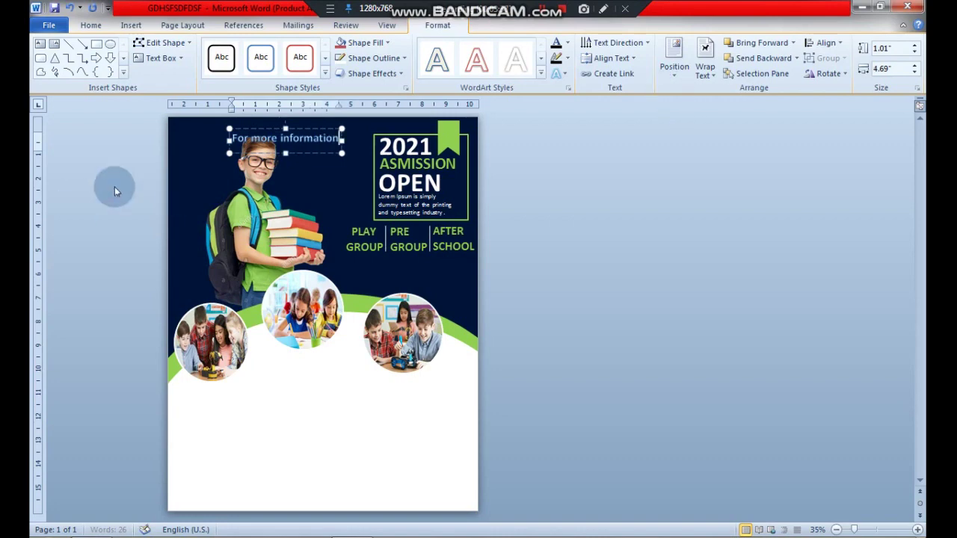
# Step: Set the WordArt text to Alex Brush, remove its outline and fill it white
pyautogui.click(90, 25)
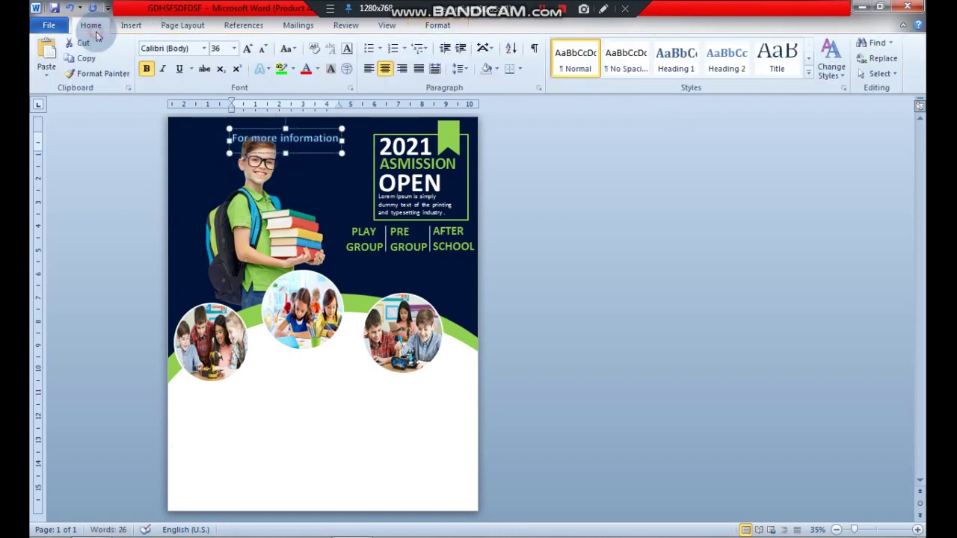
pyautogui.hotkey('ctrl', 'a')
pyautogui.click(205, 49)
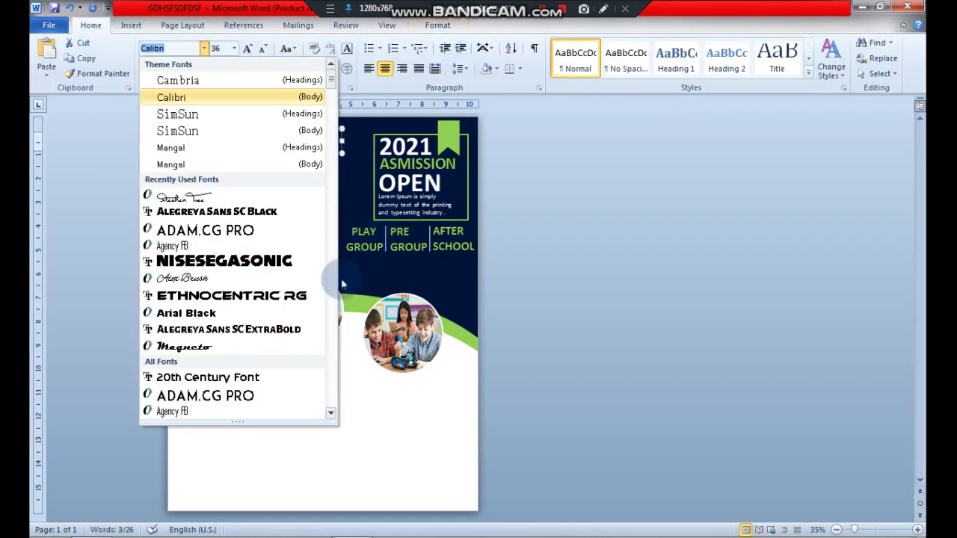
pyautogui.click(240, 281)
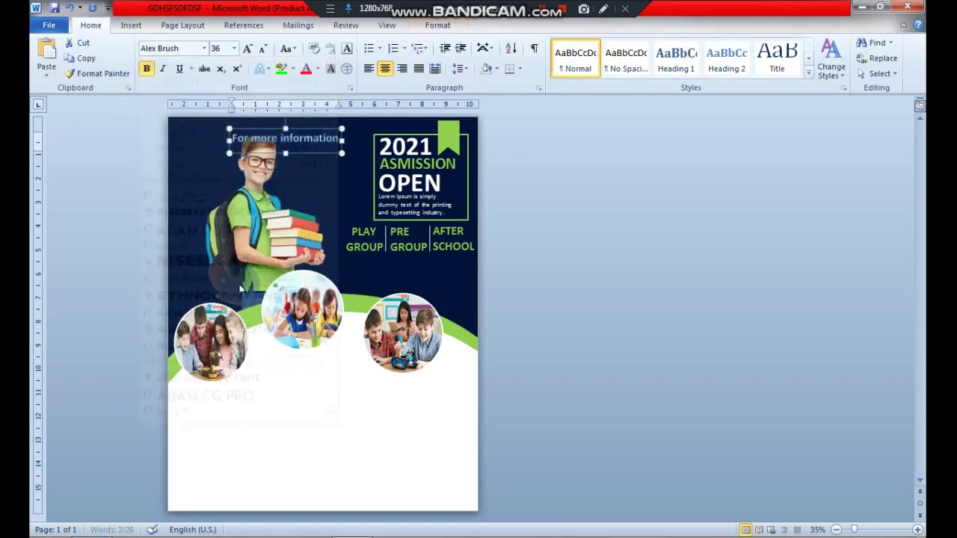
pyautogui.click(449, 27)
pyautogui.click(568, 58)
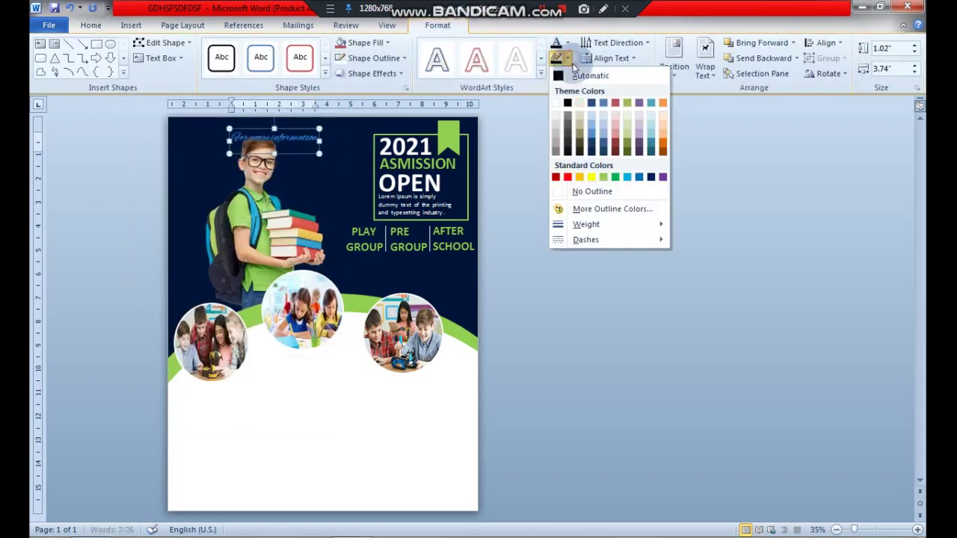
pyautogui.click(596, 194)
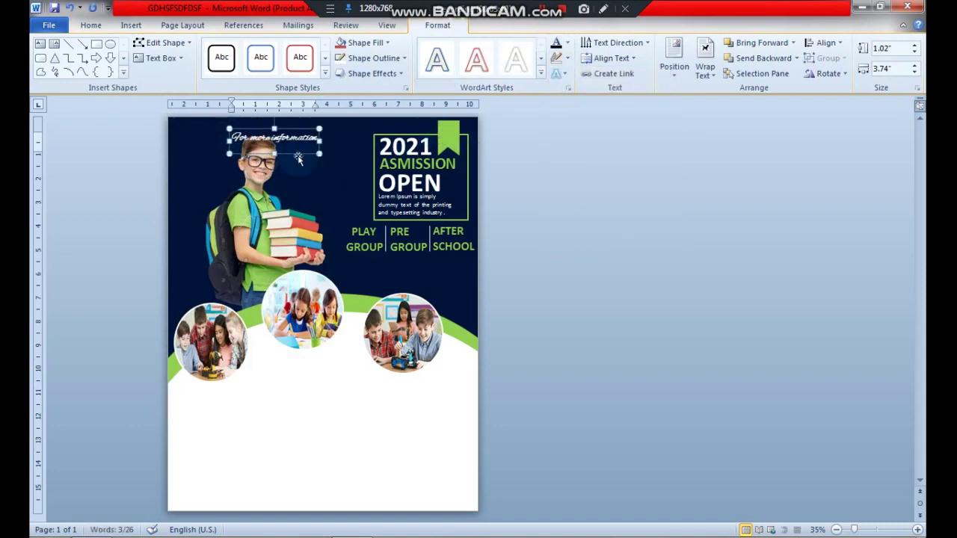
pyautogui.click(567, 42)
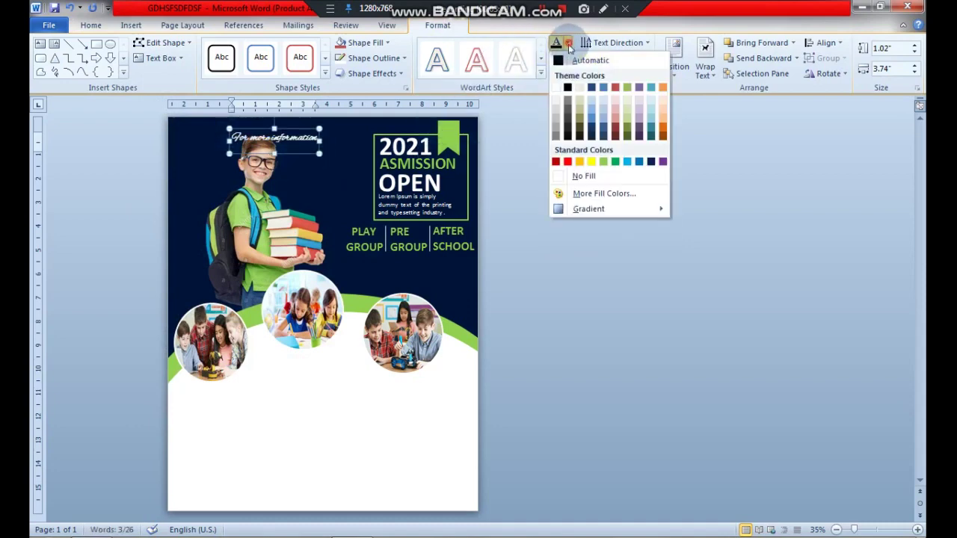
pyautogui.click(557, 88)
# Step: Make the text non-bold and place it under the PLAY, PRE GROUP and AFTER SCHOOL labels
pyautogui.click(90, 24)
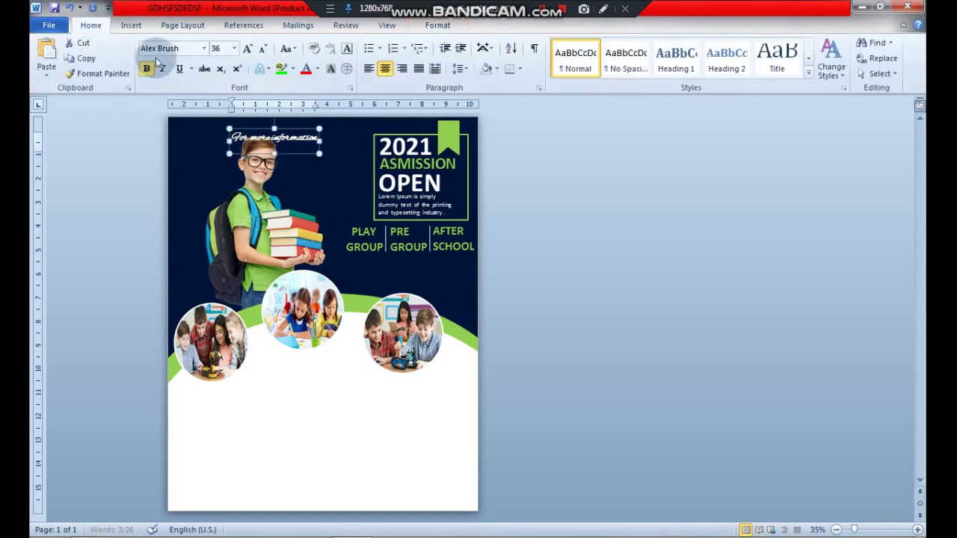
pyautogui.click(148, 69)
pyautogui.click(148, 69)
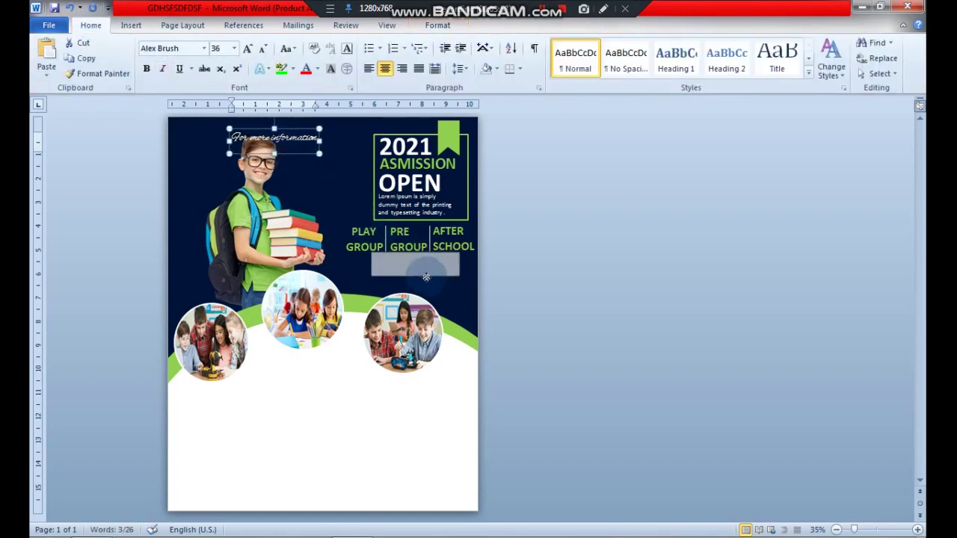
pyautogui.moveTo(425, 279); pyautogui.dragTo(424, 279)
pyautogui.click(146, 68)
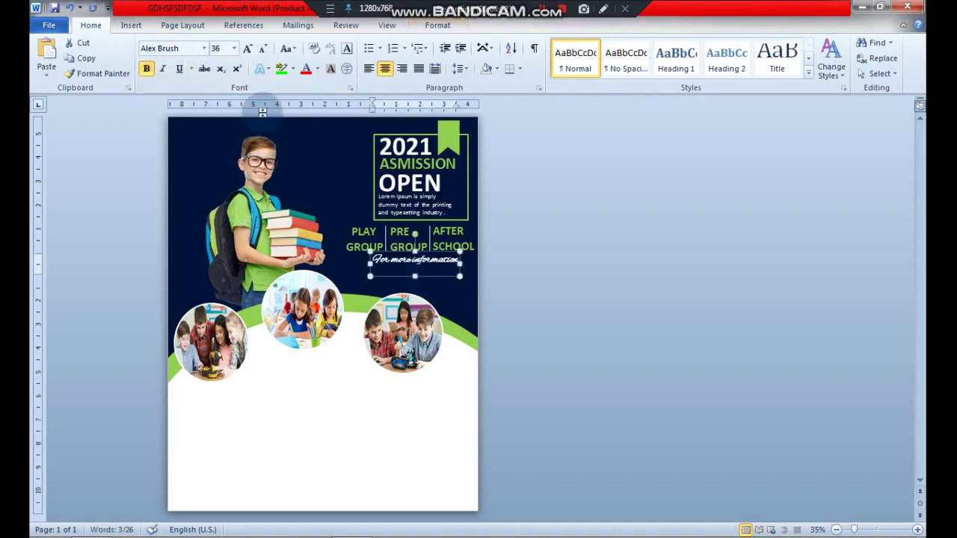
pyautogui.click(145, 69)
pyautogui.click(146, 69)
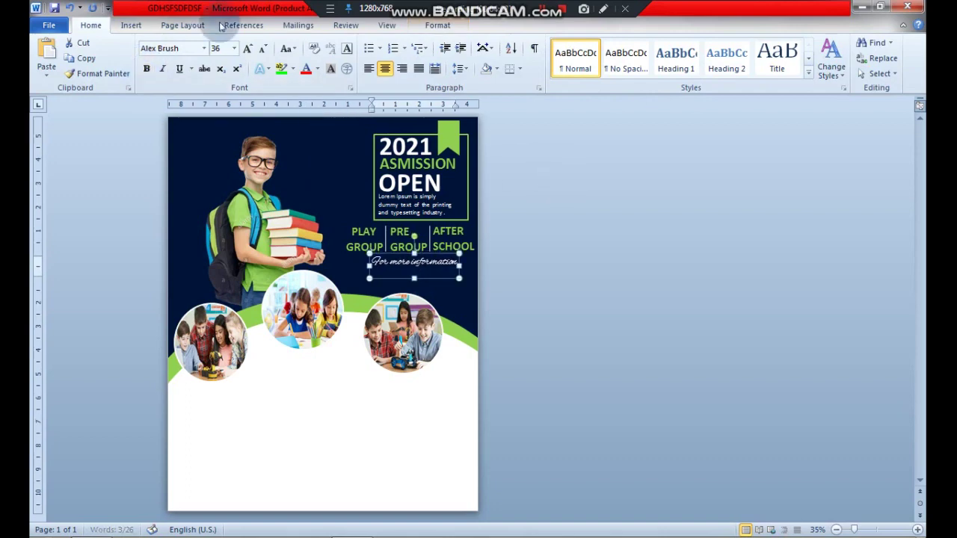
# Step: Scroll through the font list to browse other fonts
pyautogui.click(204, 48)
pyautogui.scroll(-5, 232, 270)
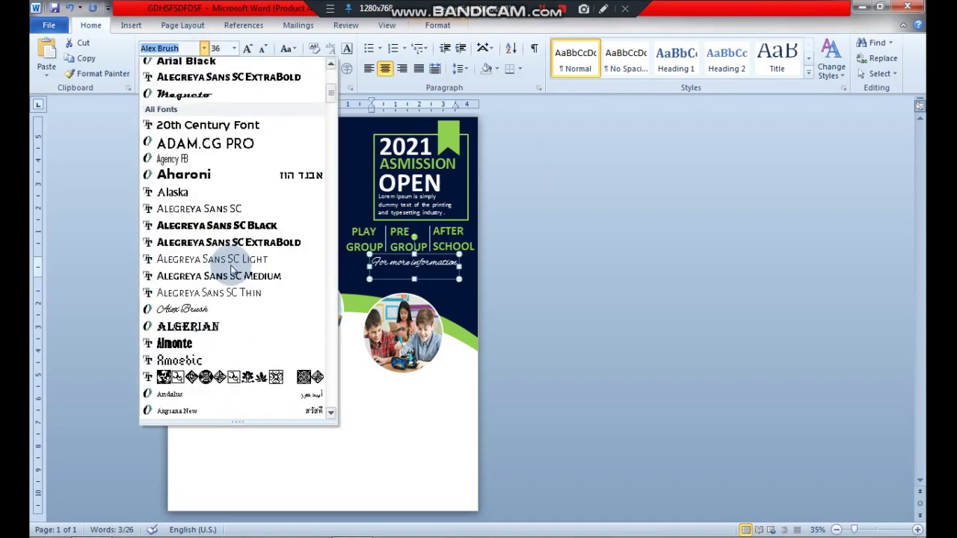
pyautogui.scroll(-5, 232, 269)
pyautogui.scroll(-3, 232, 270)
pyautogui.scroll(-5, 232, 269)
pyautogui.scroll(-4, 232, 269)
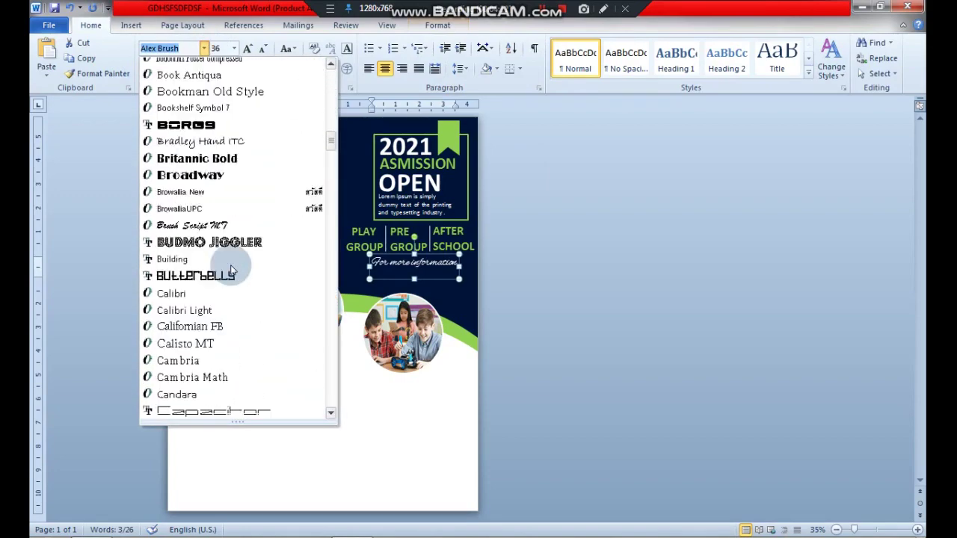
pyautogui.scroll(-2, 231, 269)
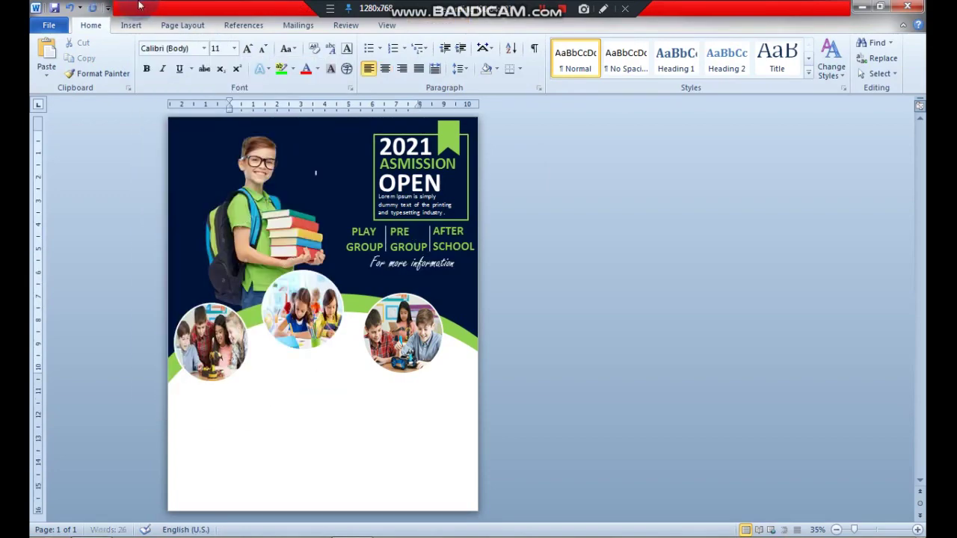
# Step: Draw a rounded rectangle with light green fill and no outline
pyautogui.click(131, 25)
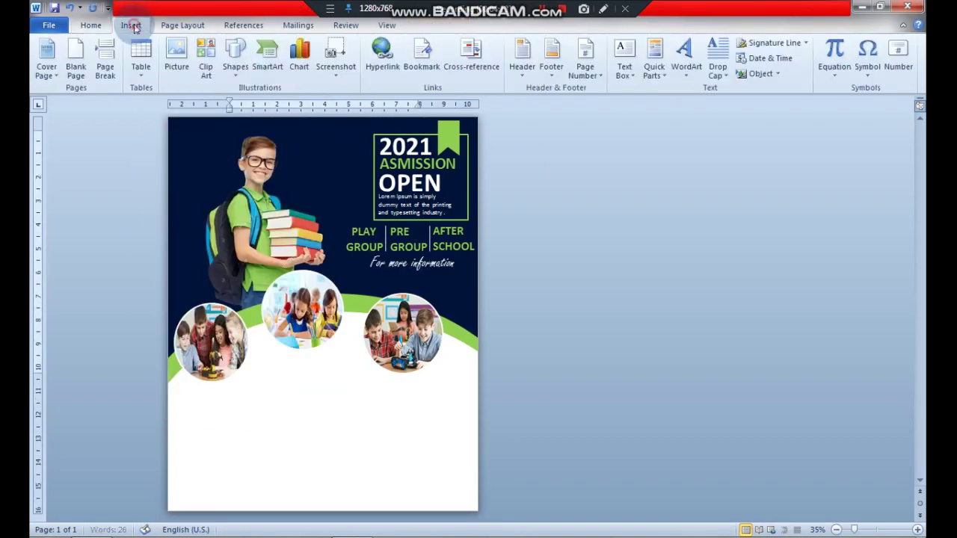
pyautogui.click(233, 60)
pyautogui.click(314, 106)
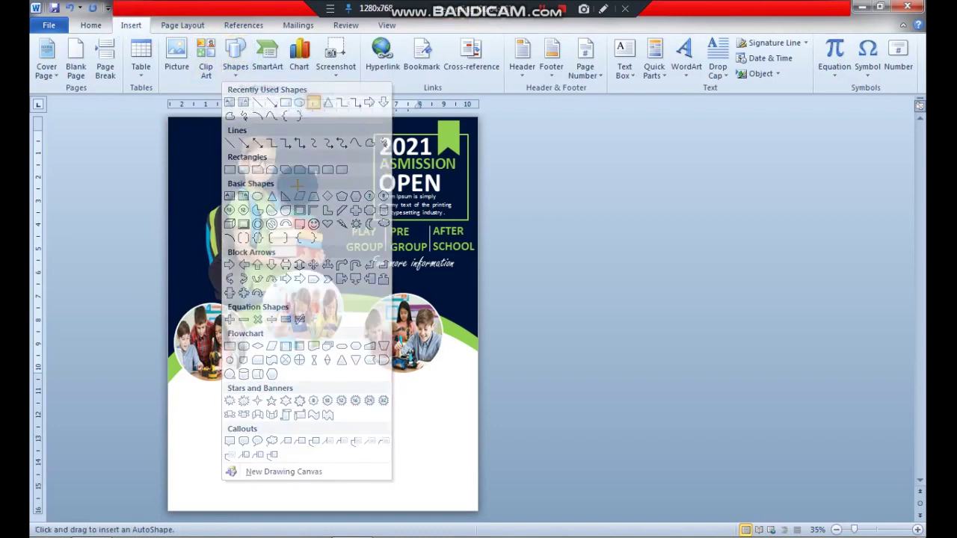
pyautogui.moveTo(276, 419); pyautogui.dragTo(374, 445)
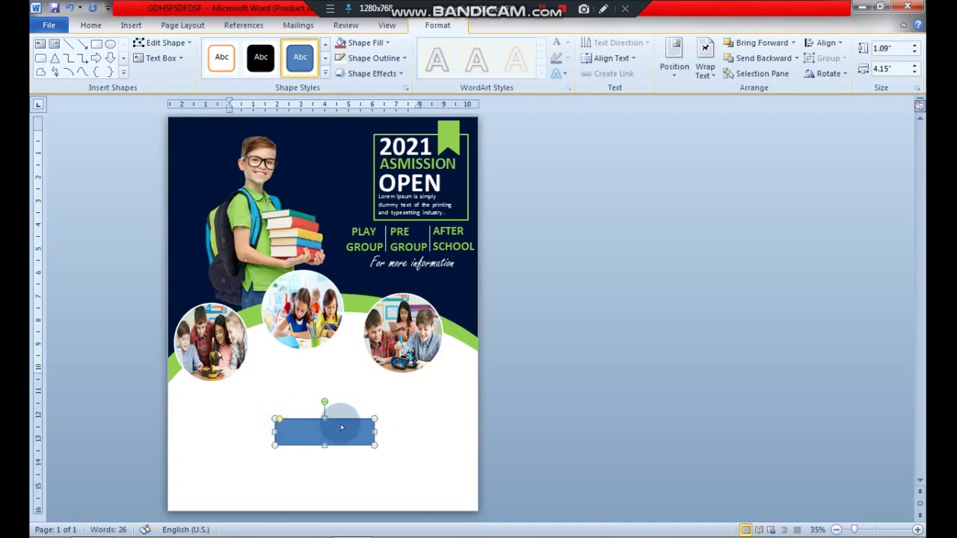
pyautogui.click(366, 43)
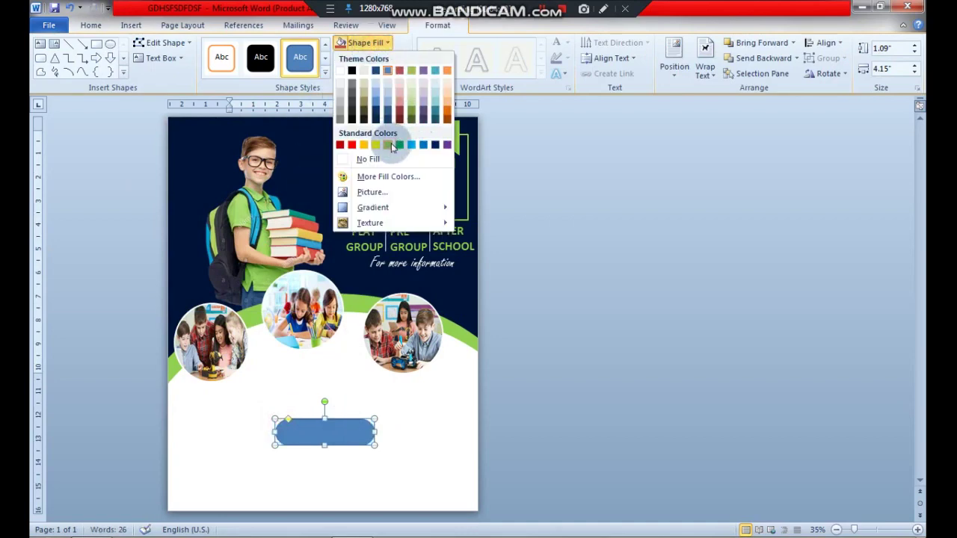
pyautogui.click(388, 145)
pyautogui.click(374, 58)
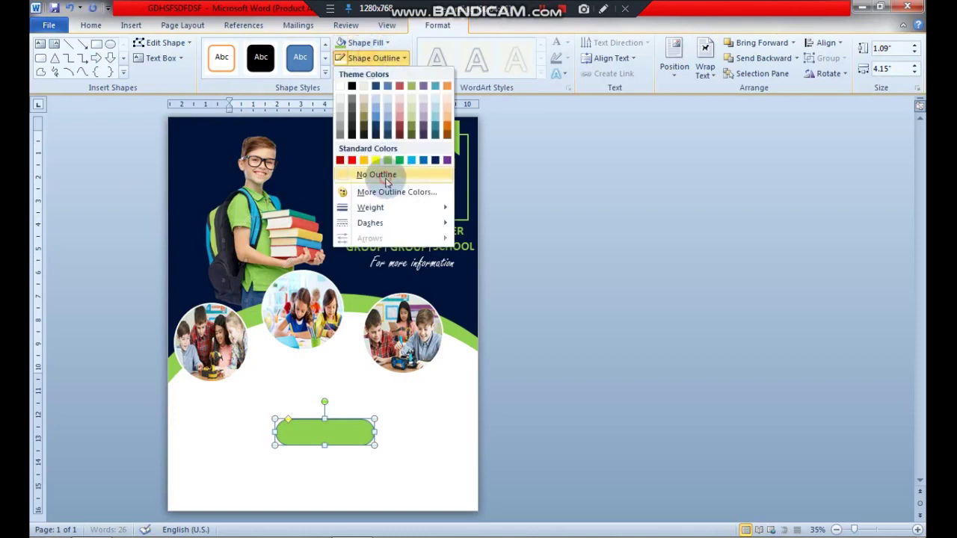
pyautogui.click(386, 175)
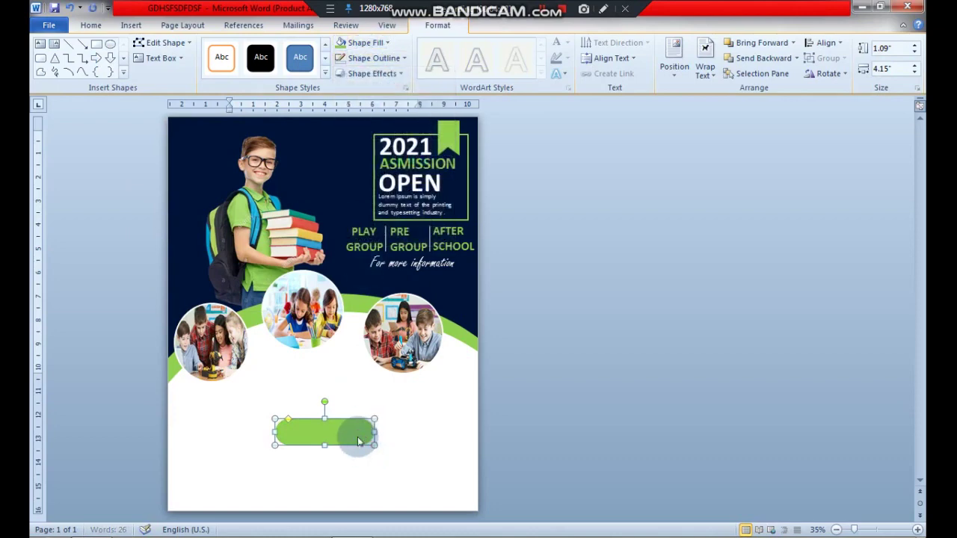
# Step: Shrink the green bar and position it just under the 'For more information' line
pyautogui.moveTo(358, 441); pyautogui.dragTo(408, 282)
pyautogui.click(432, 259)
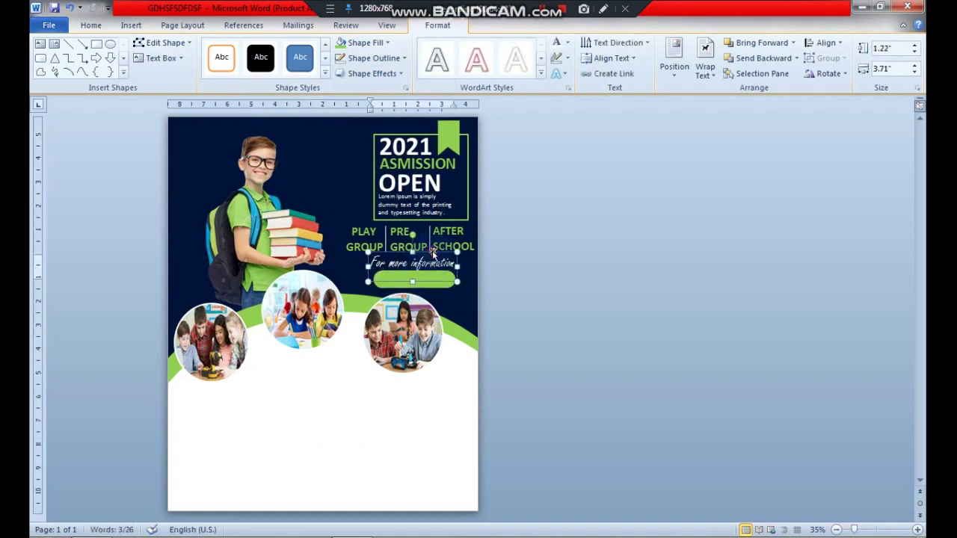
pyautogui.press('Up')
pyautogui.press('Up')
pyautogui.press('Up')
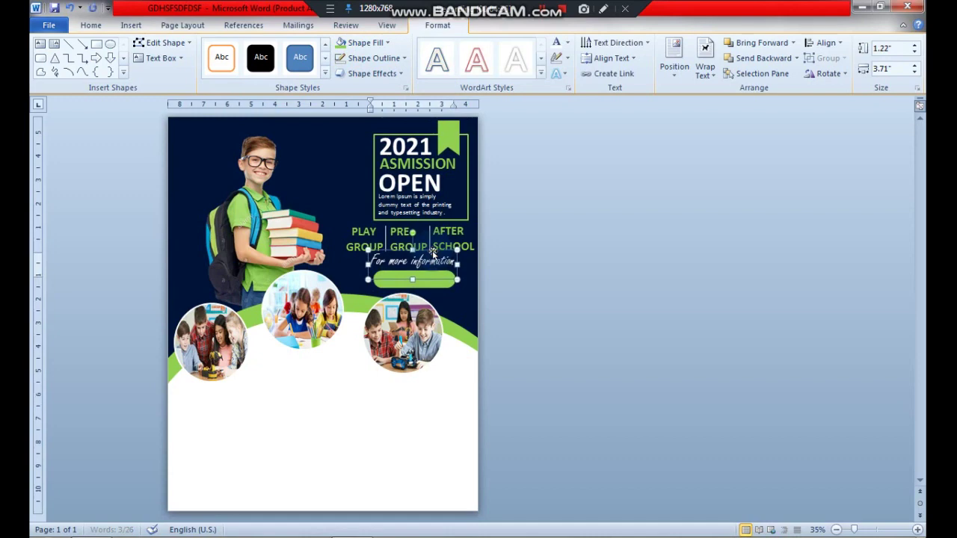
pyautogui.press('Up')
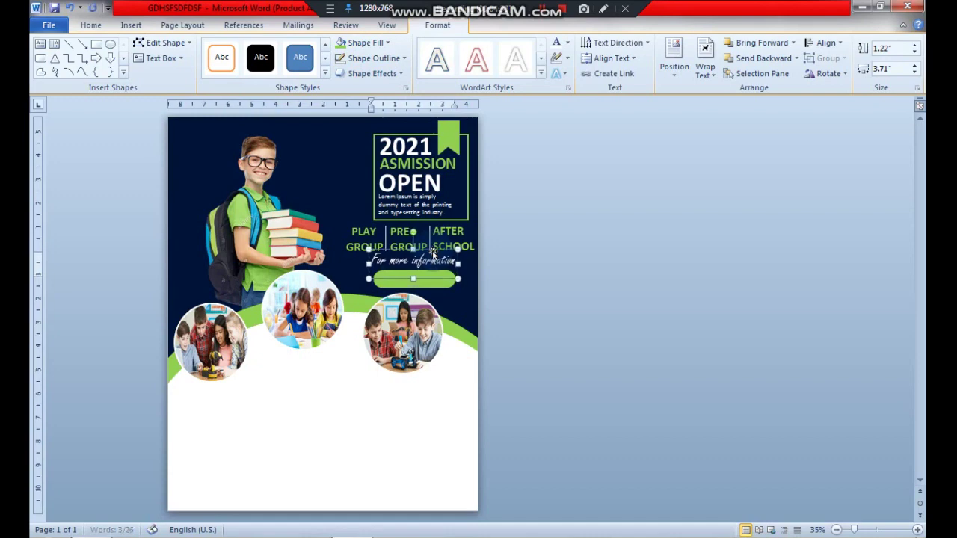
pyautogui.click(423, 277)
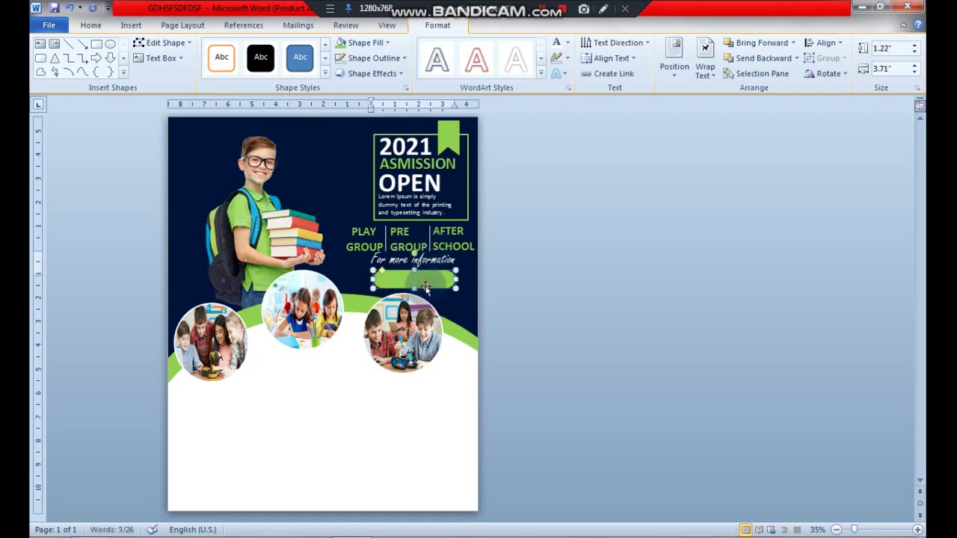
# Step: Remove an accidentally pasted duplicate and a stray small text box
pyautogui.click(600, 216)
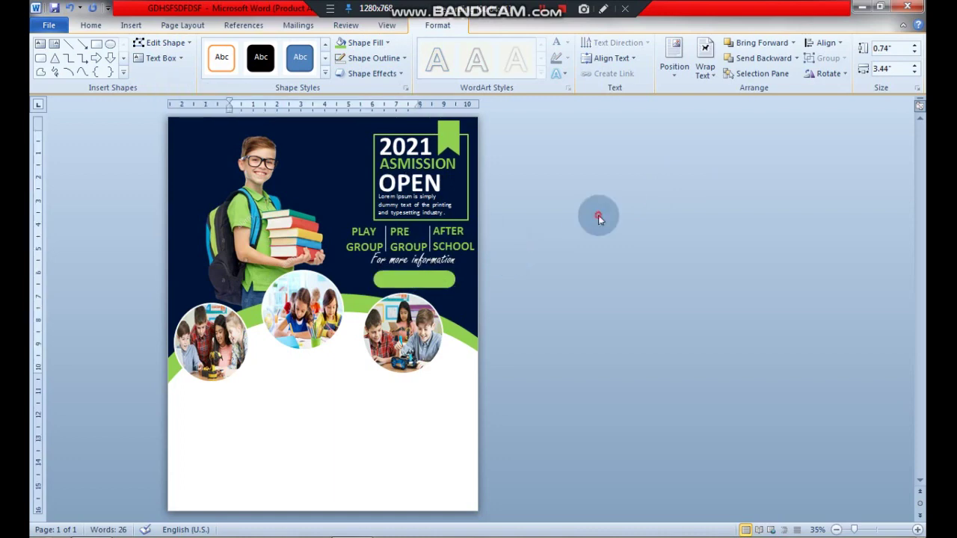
pyautogui.click(419, 259)
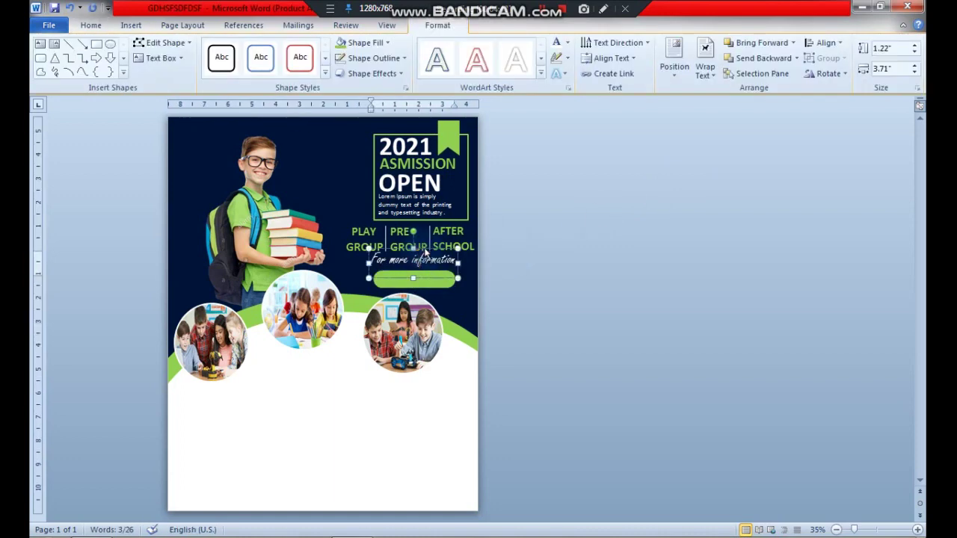
pyautogui.hotkey('ctrl', 'v')
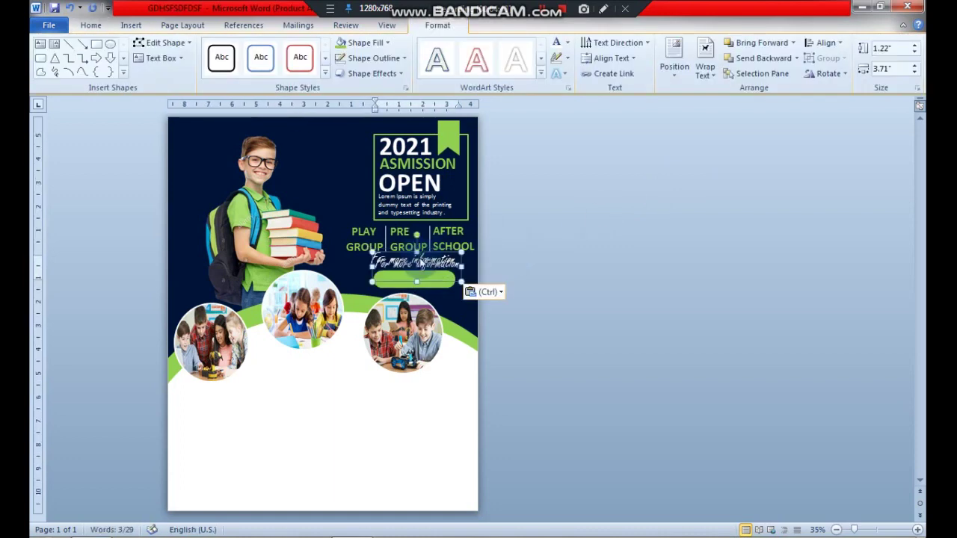
pyautogui.press('Delete')
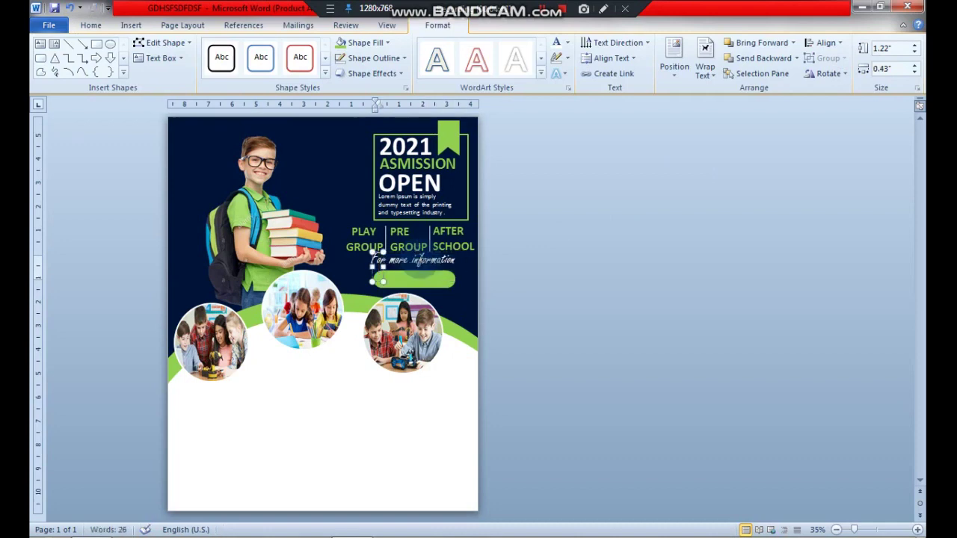
pyautogui.moveTo(384, 267)
pyautogui.mouseDown()
pyautogui.moveTo(403, 267)
pyautogui.moveTo(335, 416)
pyautogui.mouseUp()
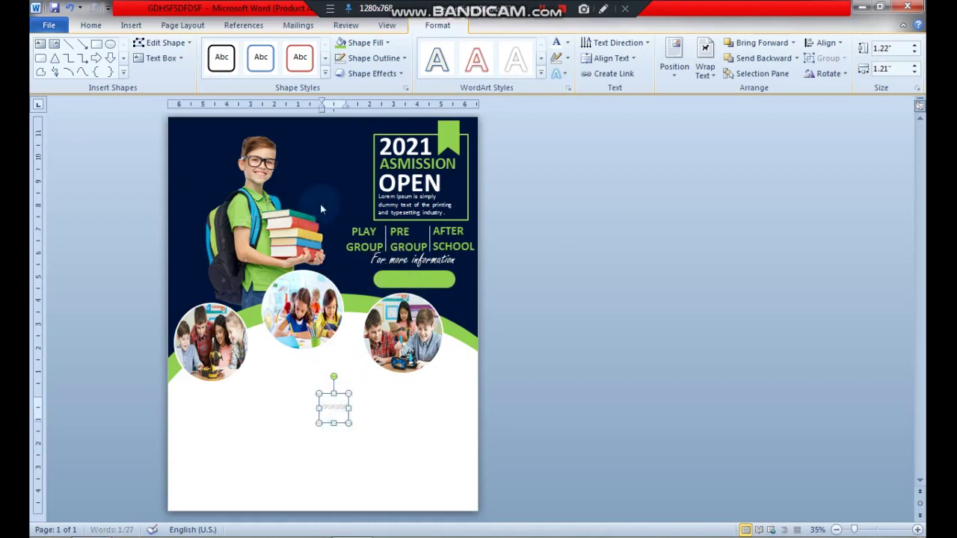
pyautogui.hotkey('ctrl', 'z')
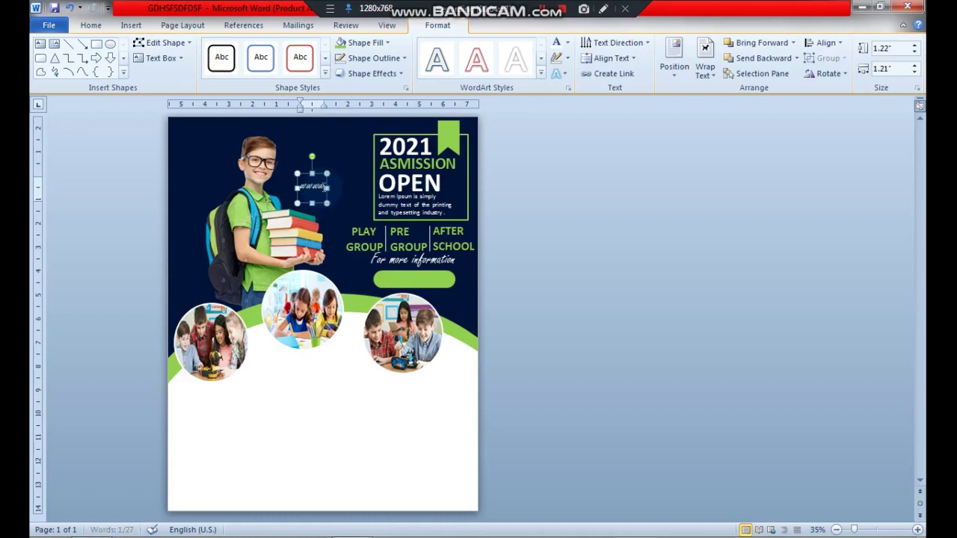
pyautogui.press('Delete')
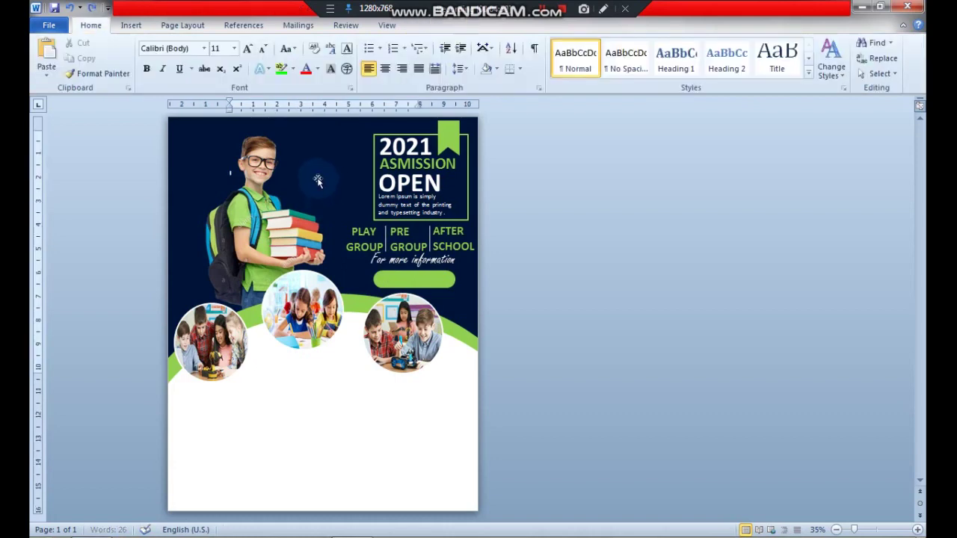
pyautogui.click(131, 24)
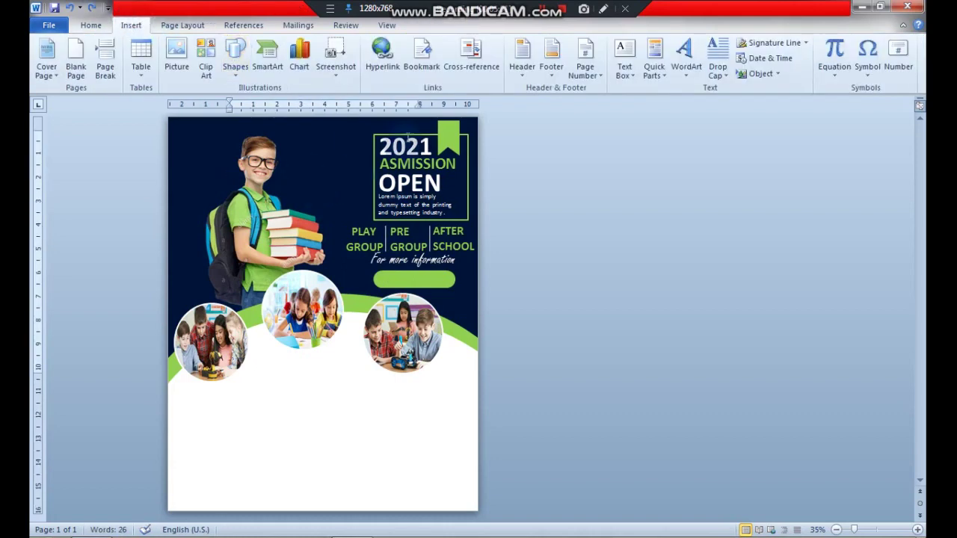
pyautogui.click(686, 52)
pyautogui.click(688, 100)
pyautogui.write('www.')
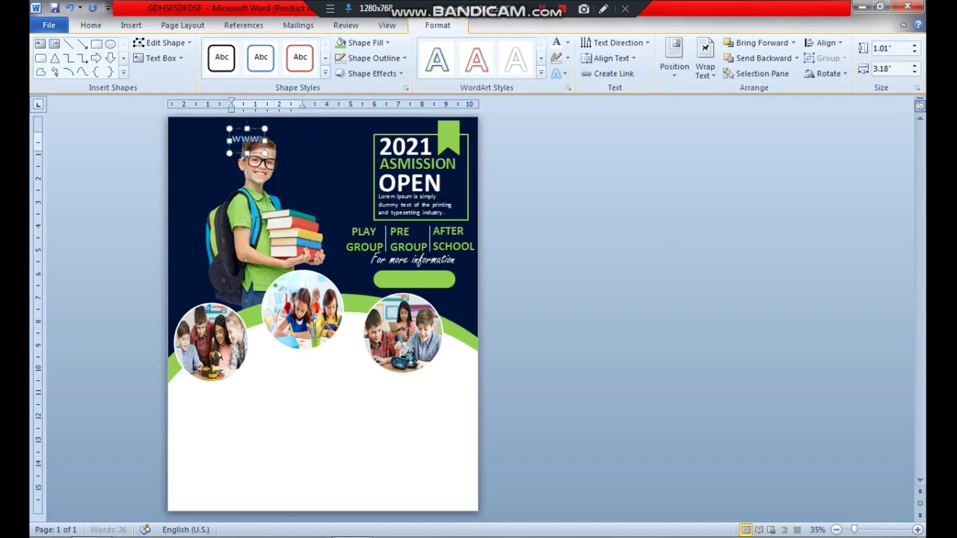
pyautogui.write('website')
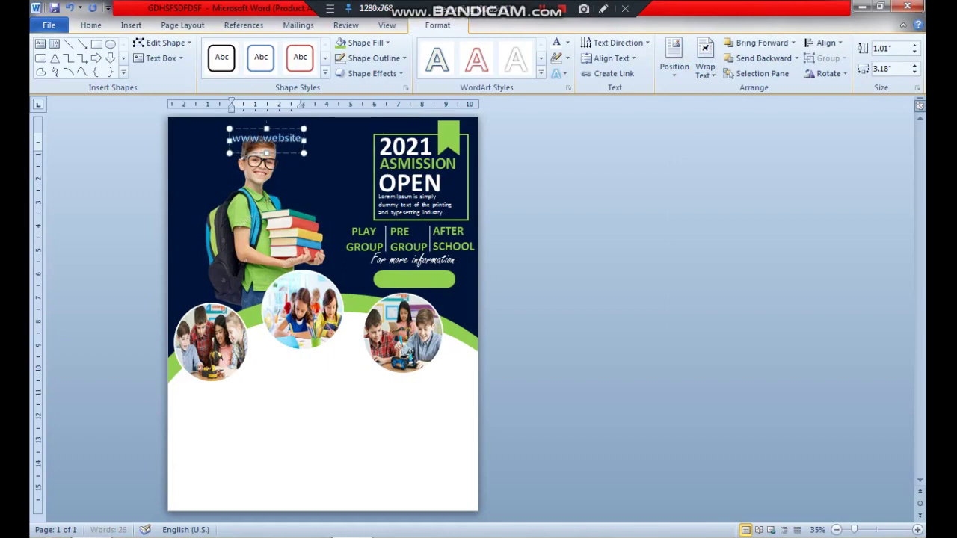
pyautogui.write('.com')
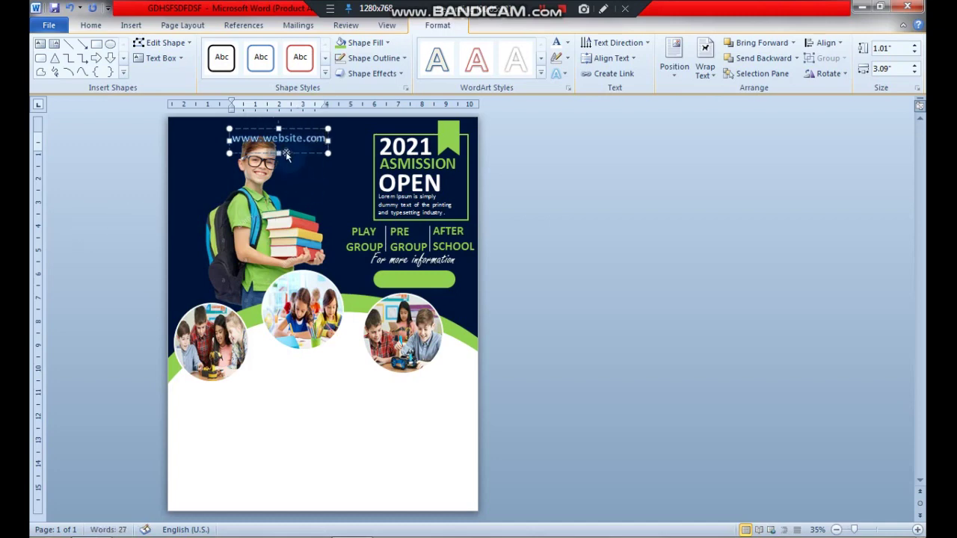
pyautogui.click(556, 57)
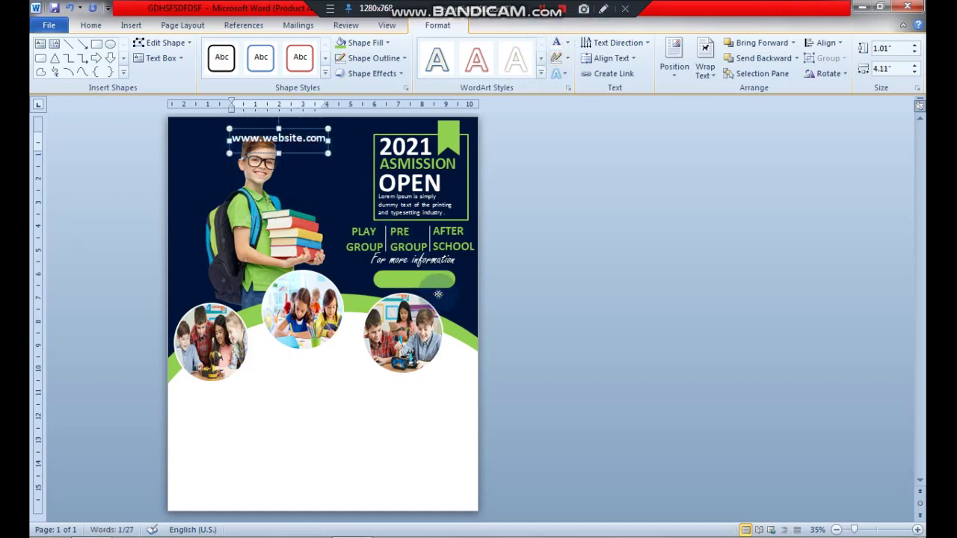
# Step: Shrink the website text and centre it on the green bar
pyautogui.moveTo(437, 289); pyautogui.dragTo(436, 286)
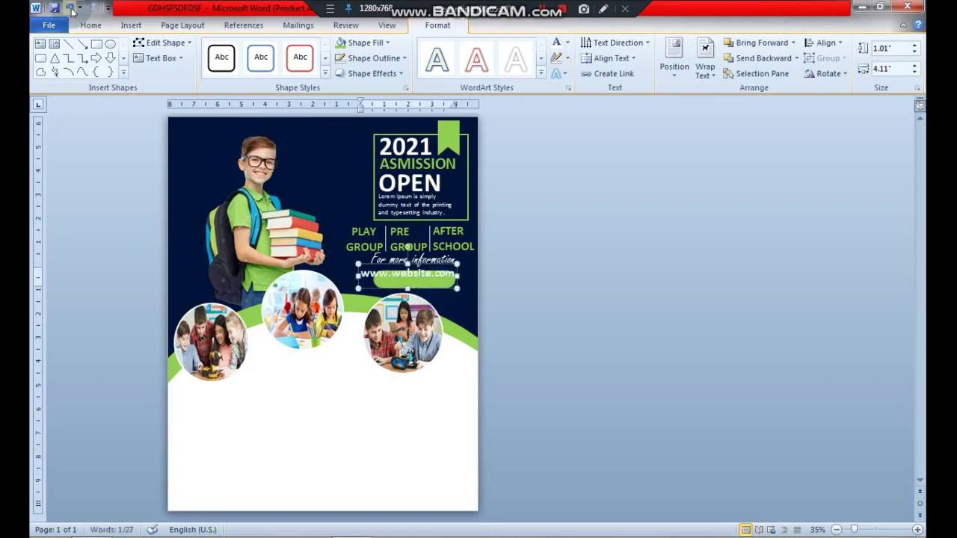
pyautogui.click(99, 28)
pyautogui.click(263, 48)
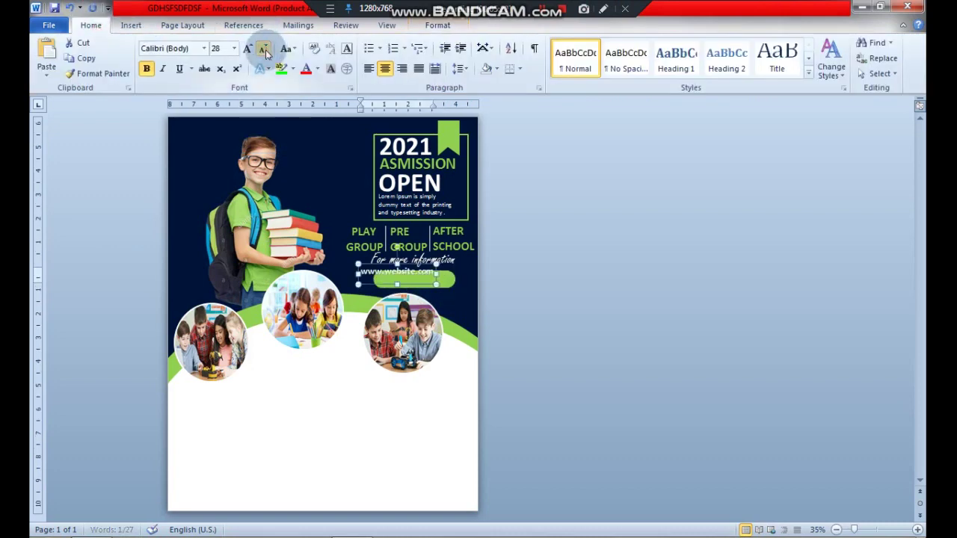
pyautogui.moveTo(418, 287); pyautogui.dragTo(435, 291)
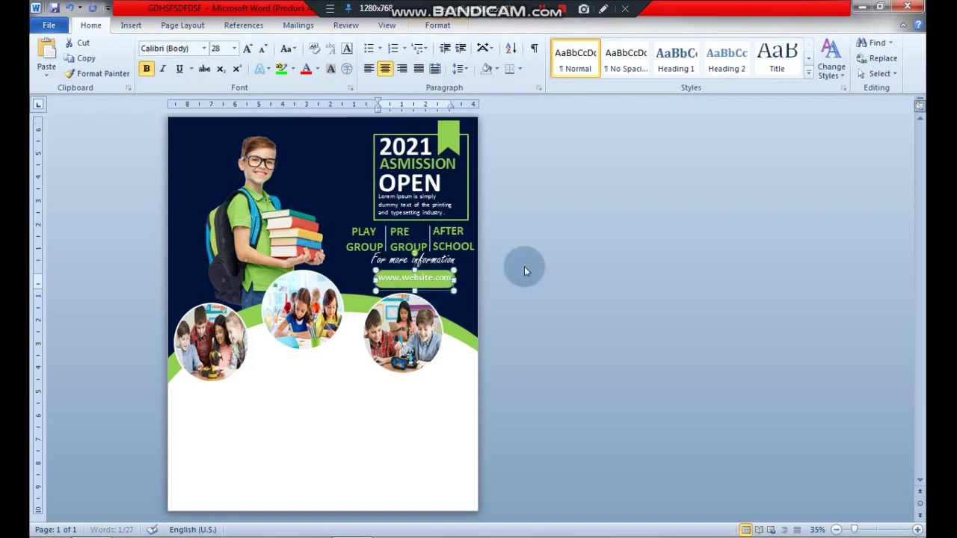
pyautogui.click(544, 238)
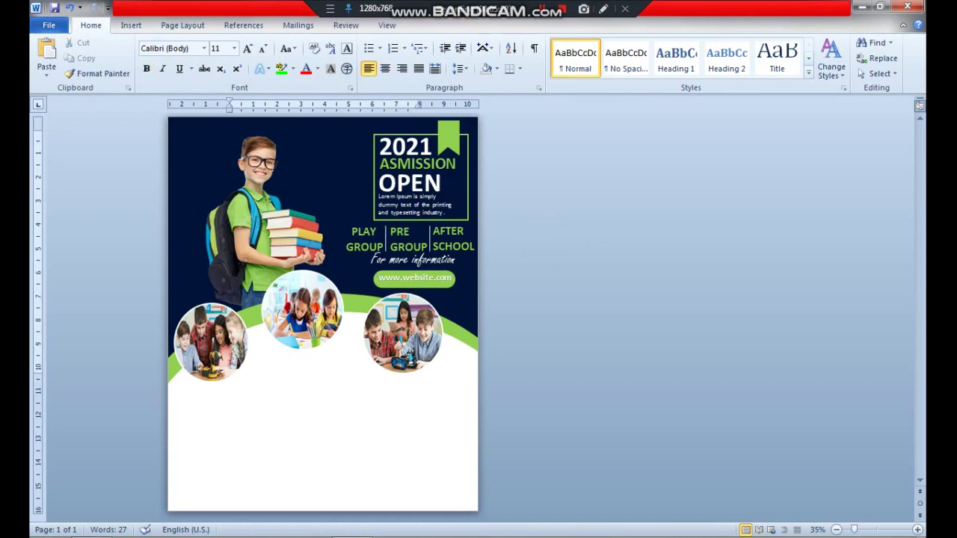
pyautogui.click(131, 24)
# Step: Insert a WordArt box reading 'About us', undoing an accidental Clear Formatting
pyautogui.click(686, 56)
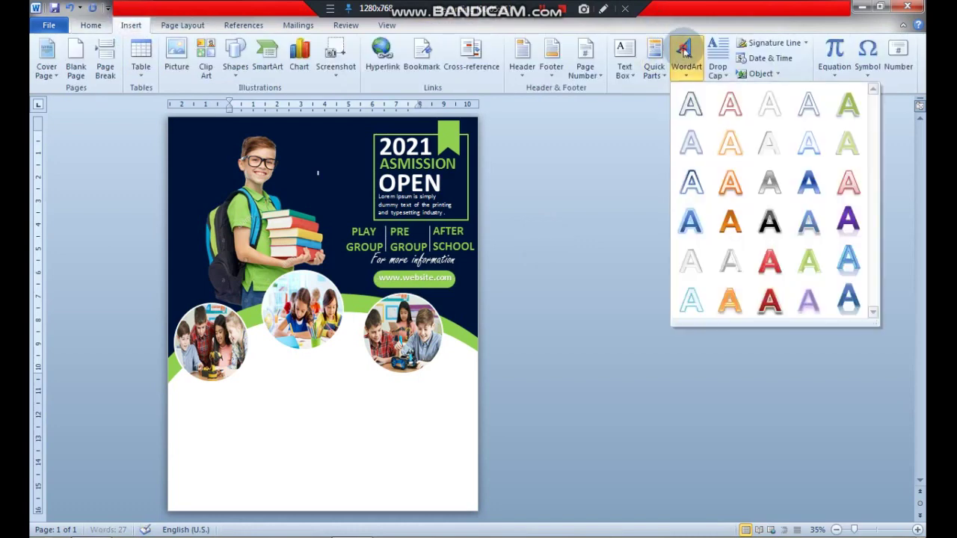
pyautogui.click(692, 102)
pyautogui.write('About')
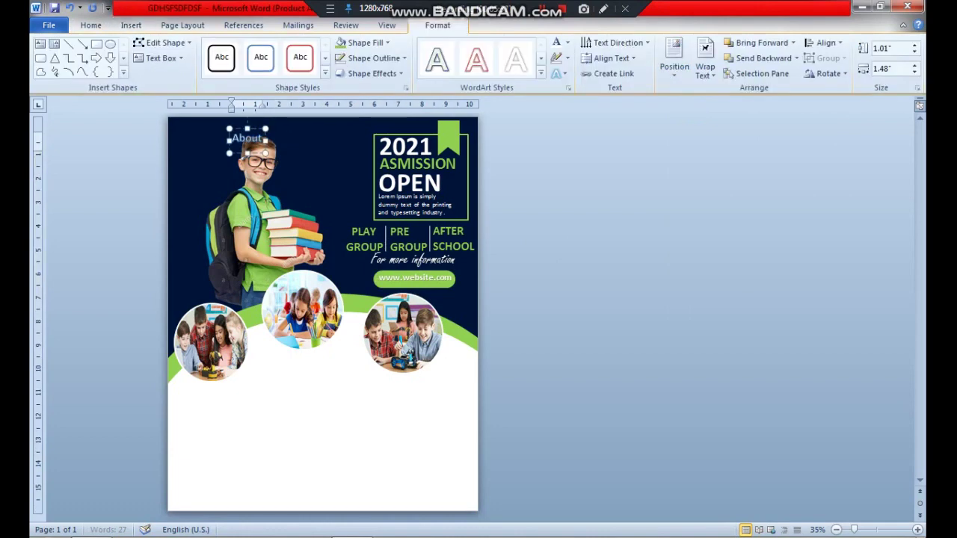
pyautogui.write(' us')
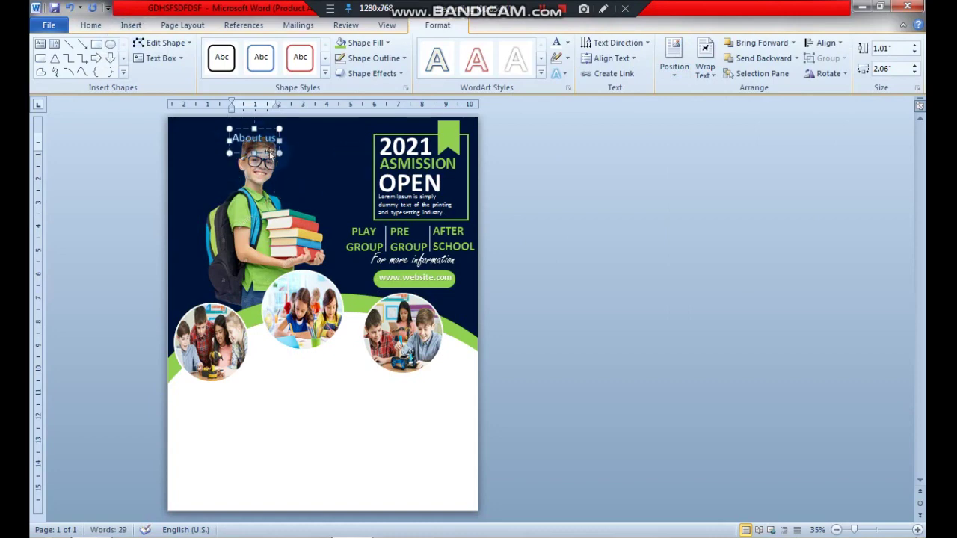
pyautogui.click(90, 25)
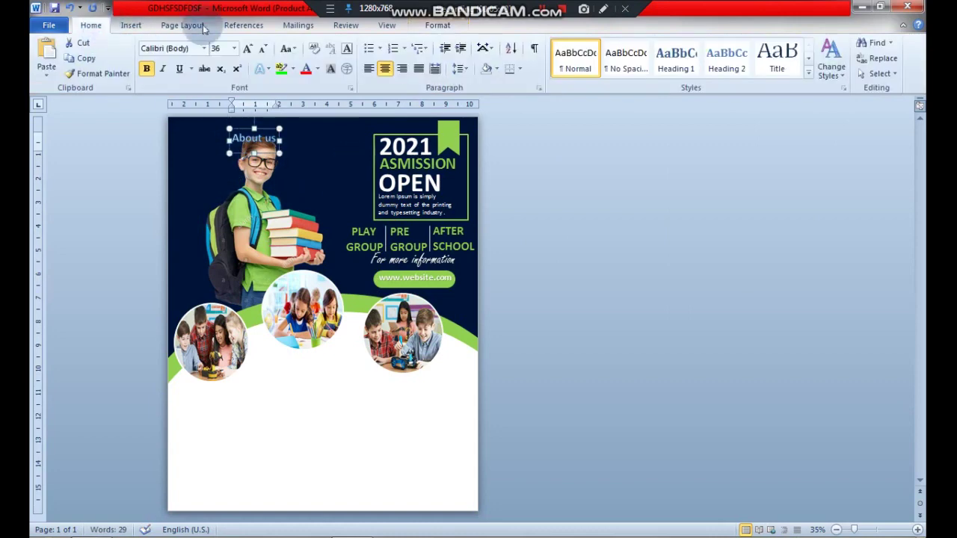
pyautogui.click(315, 50)
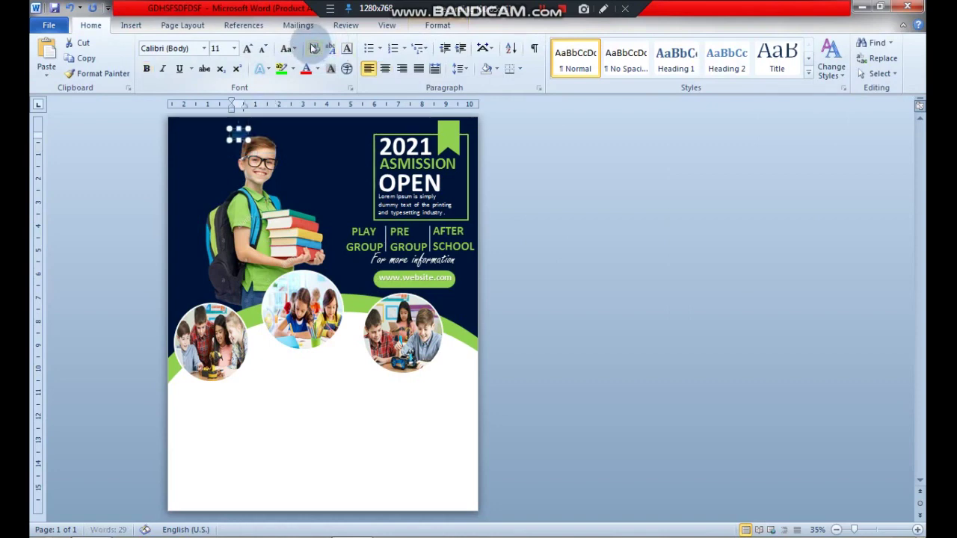
pyautogui.hotkey('ctrl', 'z')
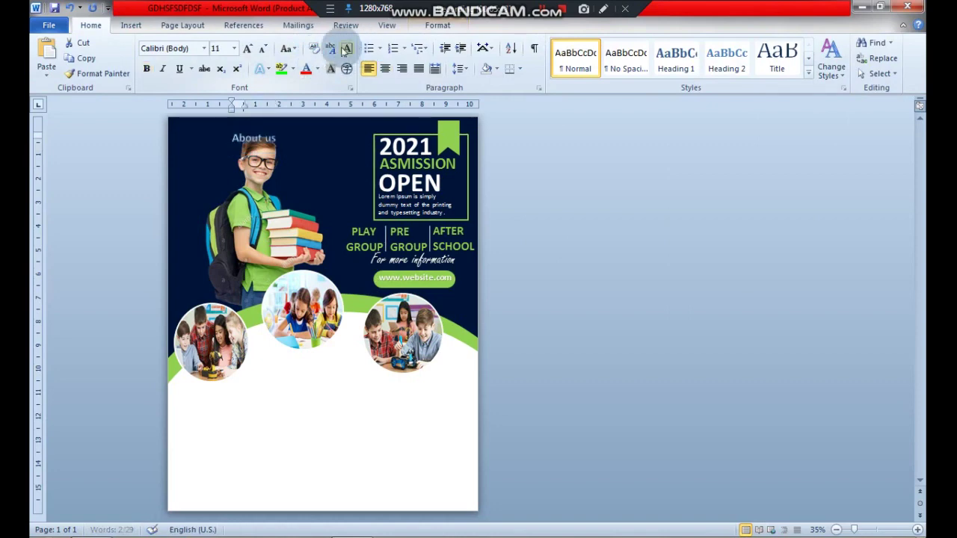
# Step: Change the heading to UPPERCASE, fill it green and remove its outline
pyautogui.click(286, 48)
pyautogui.click(298, 67)
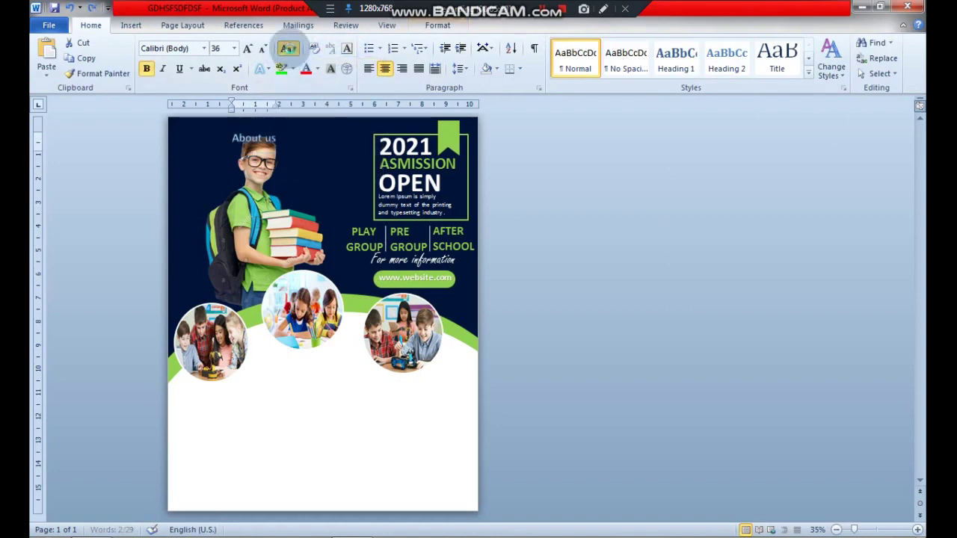
pyautogui.click(292, 51)
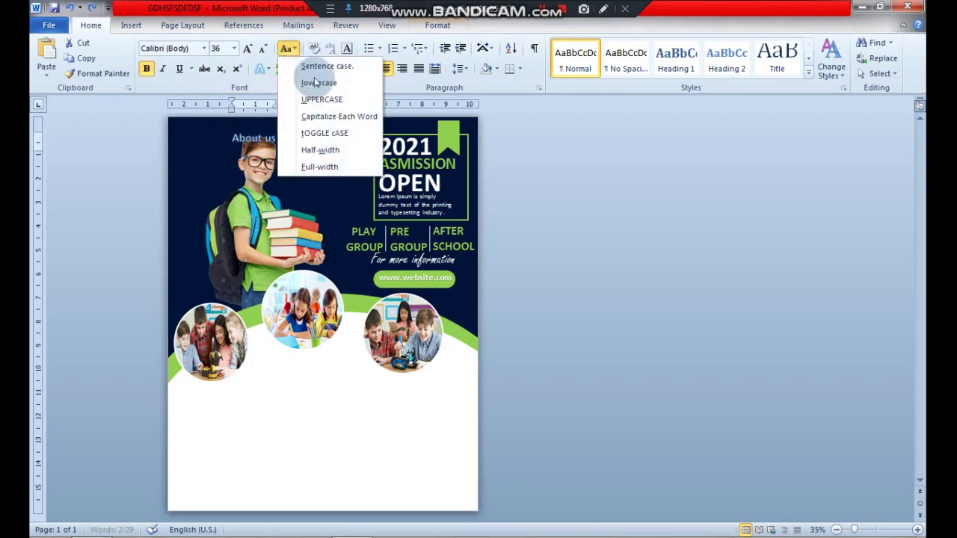
pyautogui.click(310, 98)
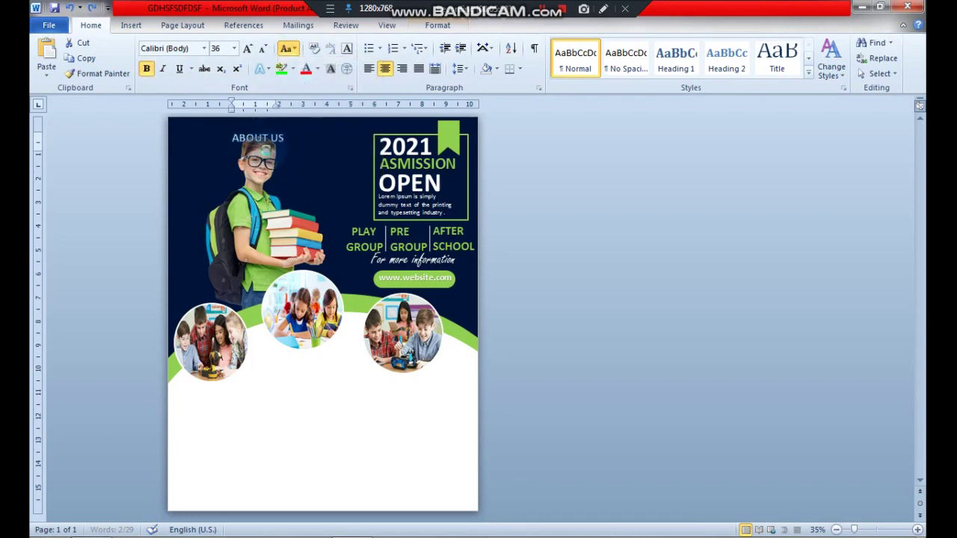
pyautogui.click(438, 25)
pyautogui.click(568, 42)
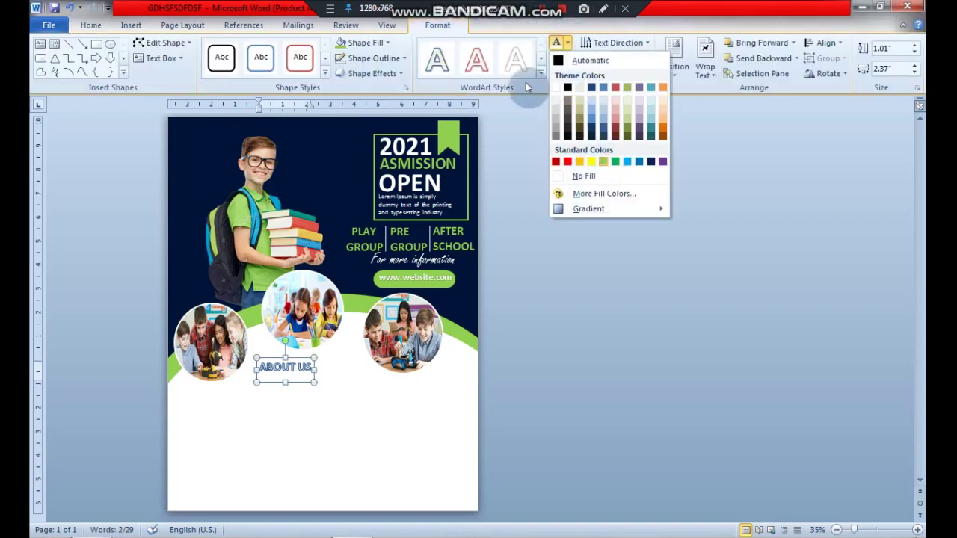
pyautogui.click(605, 162)
pyautogui.click(567, 57)
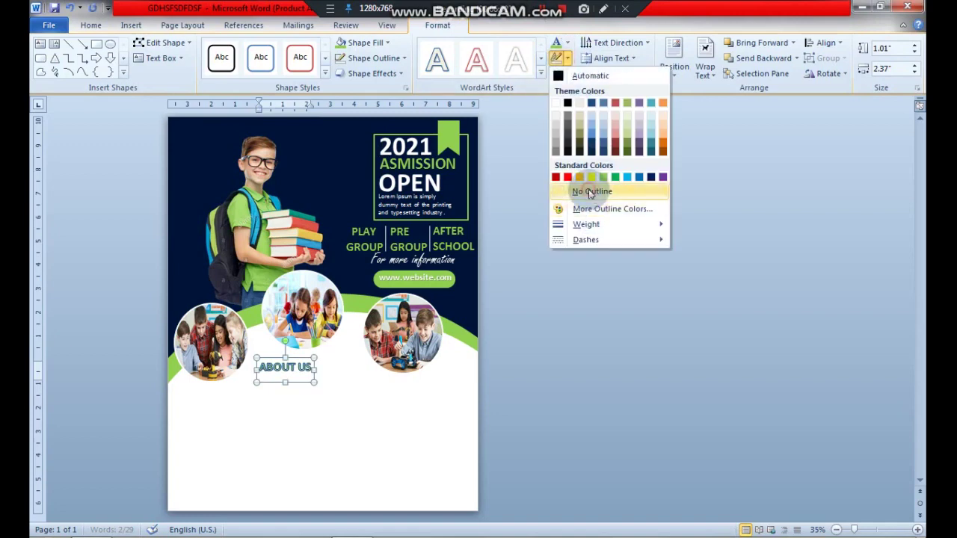
pyautogui.click(590, 192)
# Step: Move ABOUT US below the left circle photo and darken its green slightly
pyautogui.moveTo(294, 382); pyautogui.dragTo(229, 412)
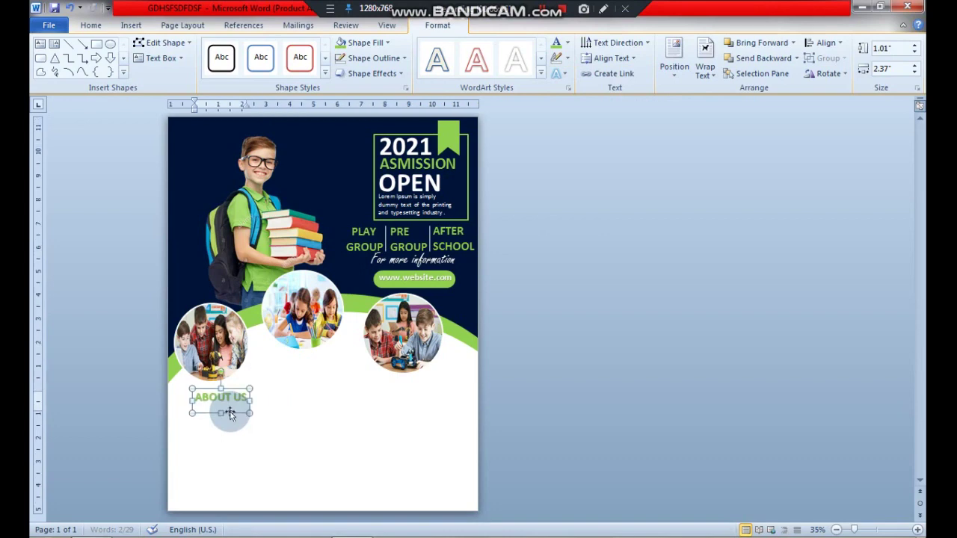
pyautogui.click(570, 46)
pyautogui.click(618, 174)
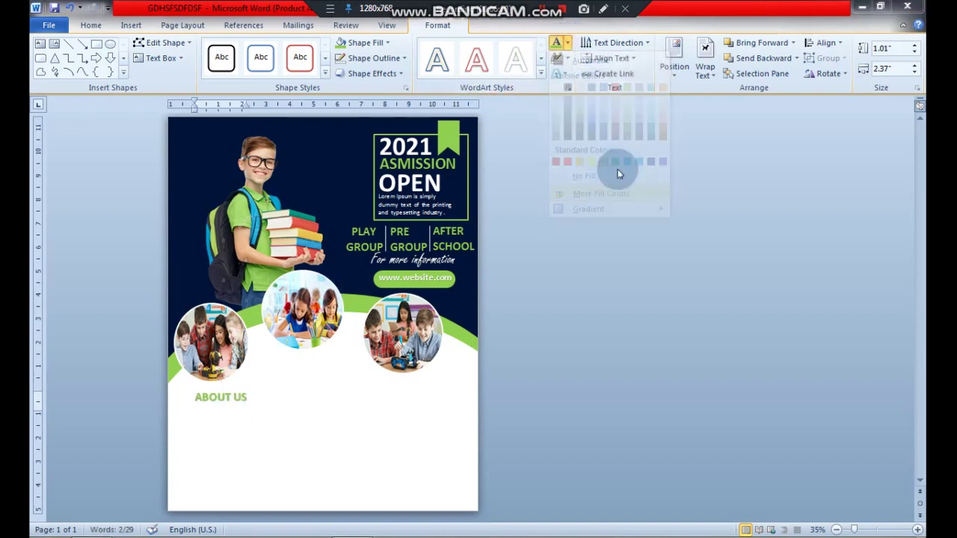
pyautogui.moveTo(199, 160); pyautogui.dragTo(199, 166)
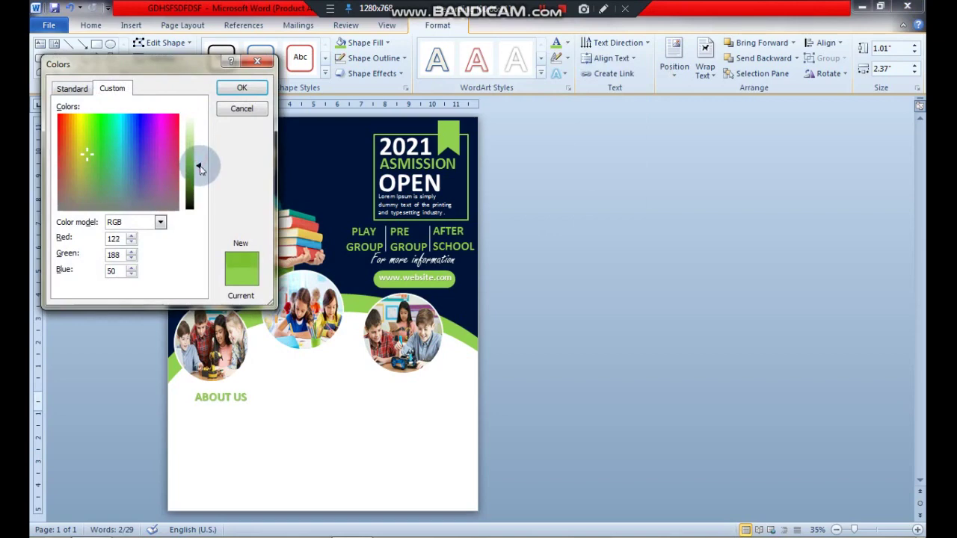
pyautogui.click(243, 87)
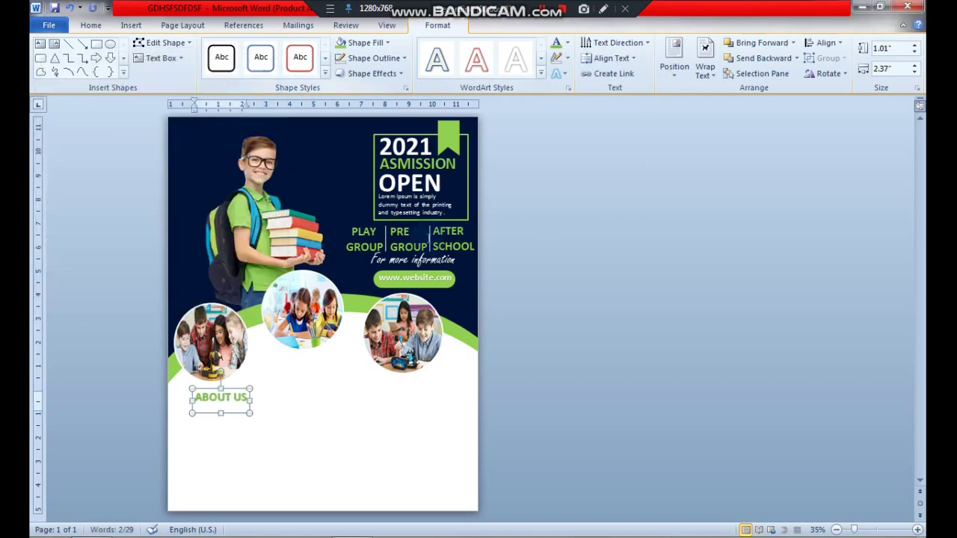
pyautogui.click(628, 255)
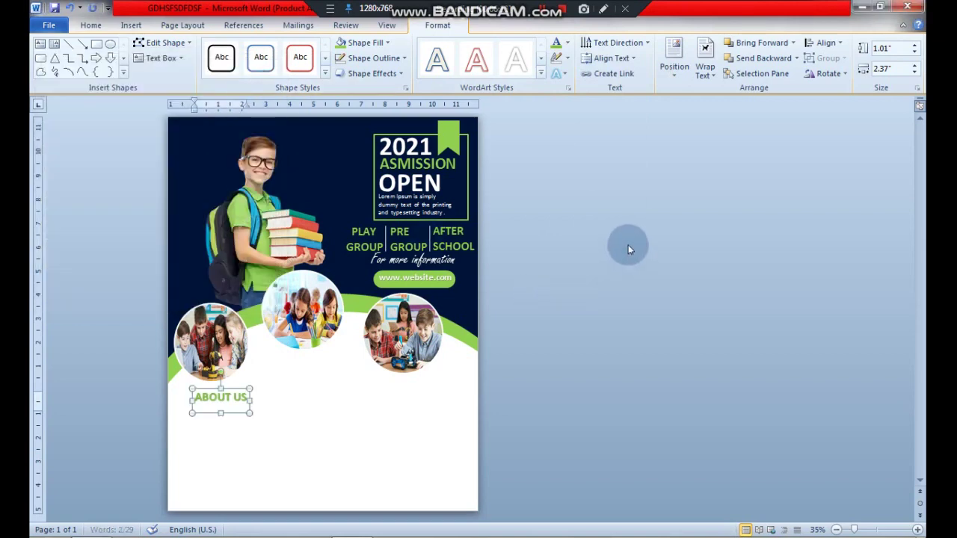
pyautogui.click(629, 249)
# Step: Insert a WordArt box with the pasted Lorem Ipsum paragraph in dark fill without outline
pyautogui.click(130, 24)
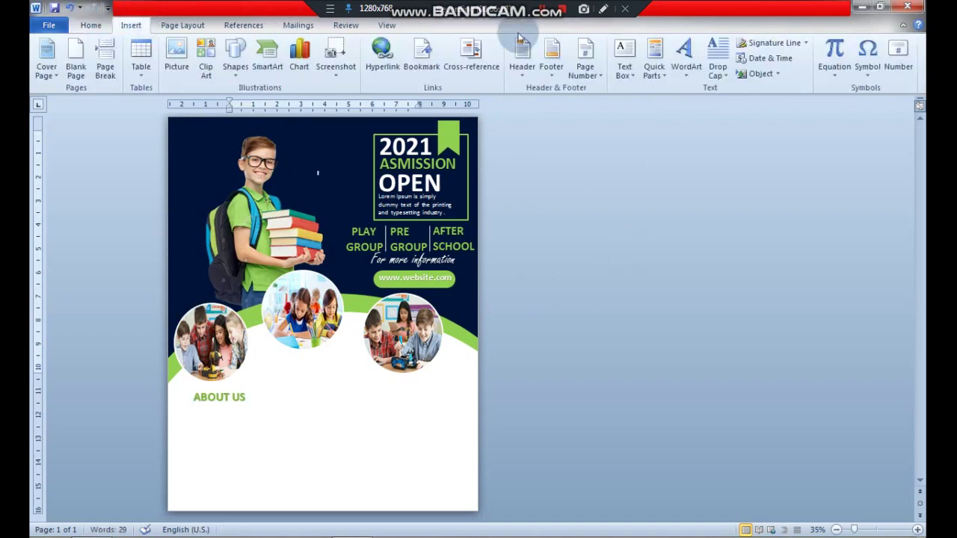
pyautogui.click(679, 56)
pyautogui.click(693, 101)
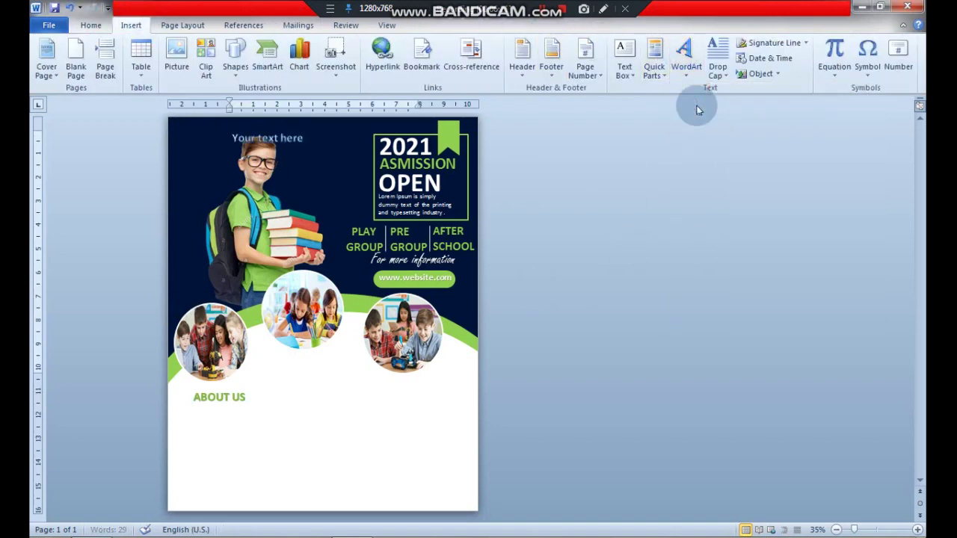
pyautogui.press('Delete')
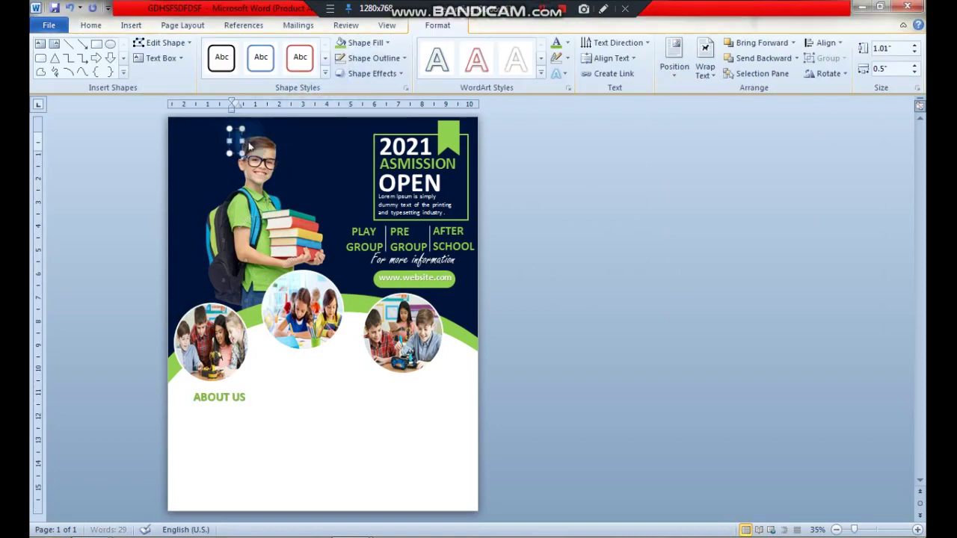
pyautogui.hotkey('ctrl', 'v')
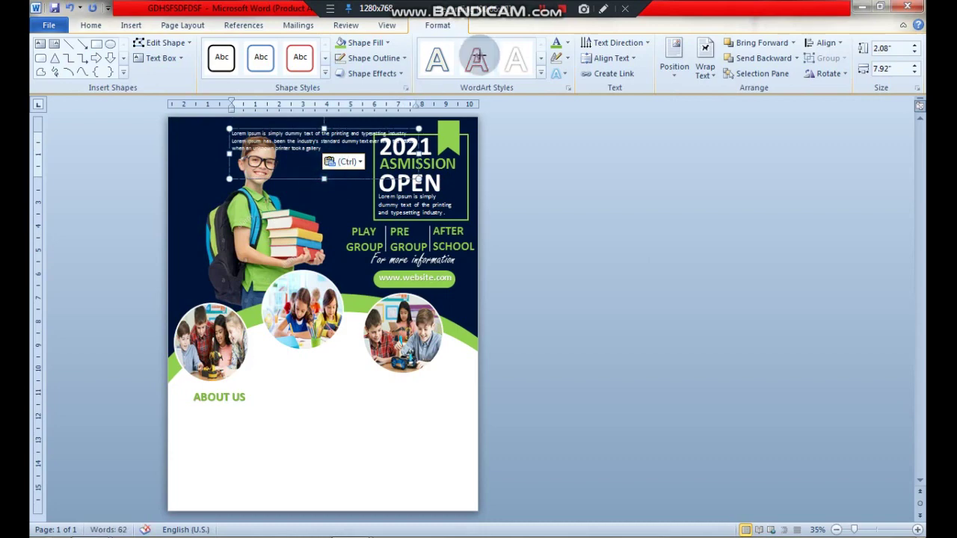
pyautogui.click(567, 43)
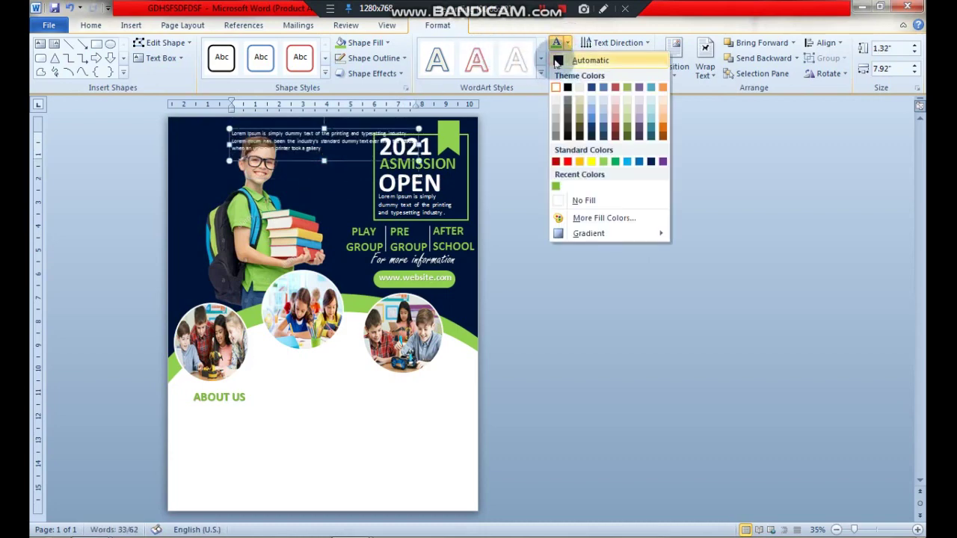
pyautogui.click(557, 63)
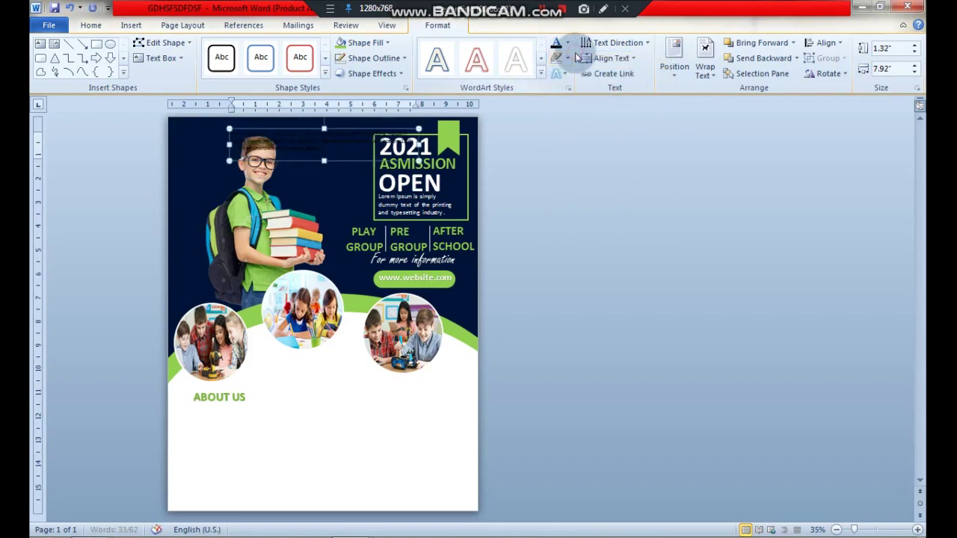
pyautogui.click(568, 62)
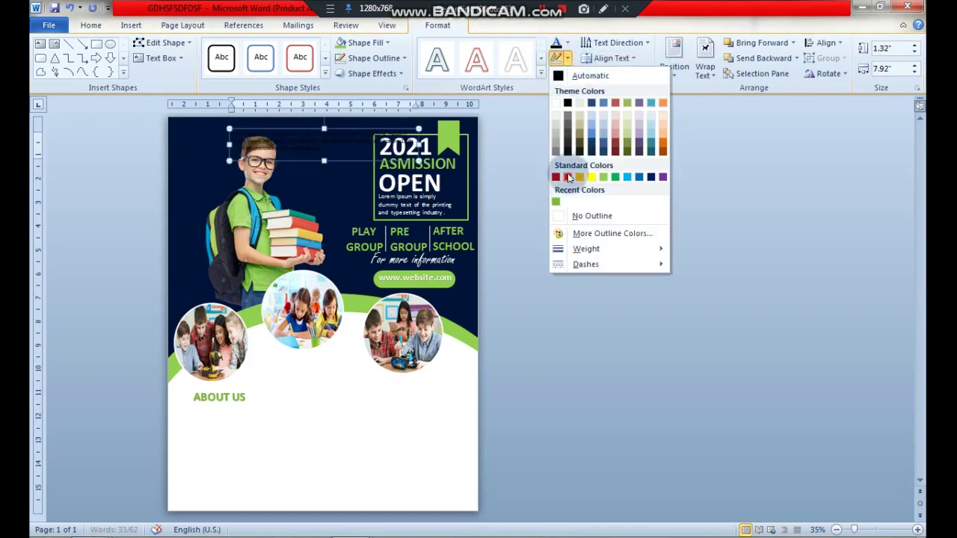
pyautogui.click(561, 214)
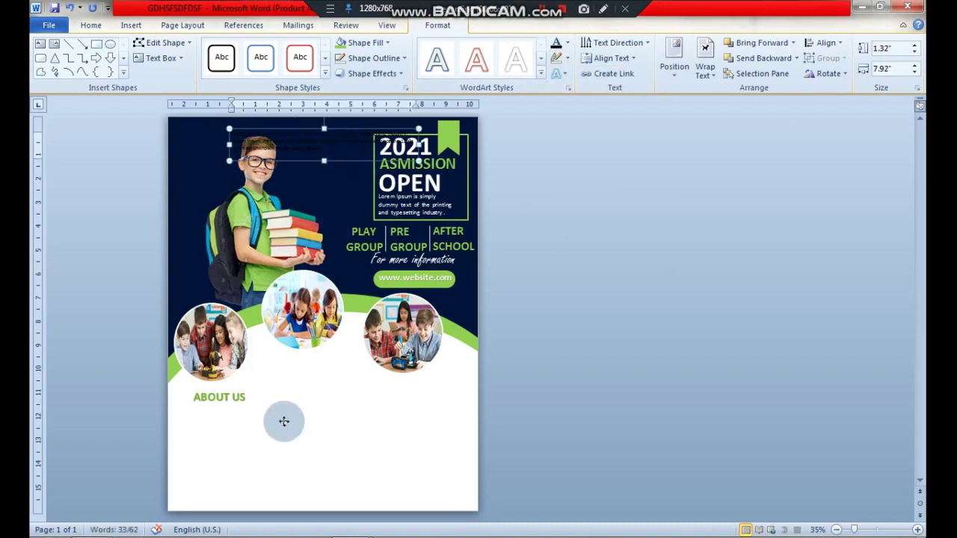
# Step: Place the paragraph under ABOUT US, rewrap it and enlarge its text to 22
pyautogui.moveTo(285, 421); pyautogui.dragTo(309, 437)
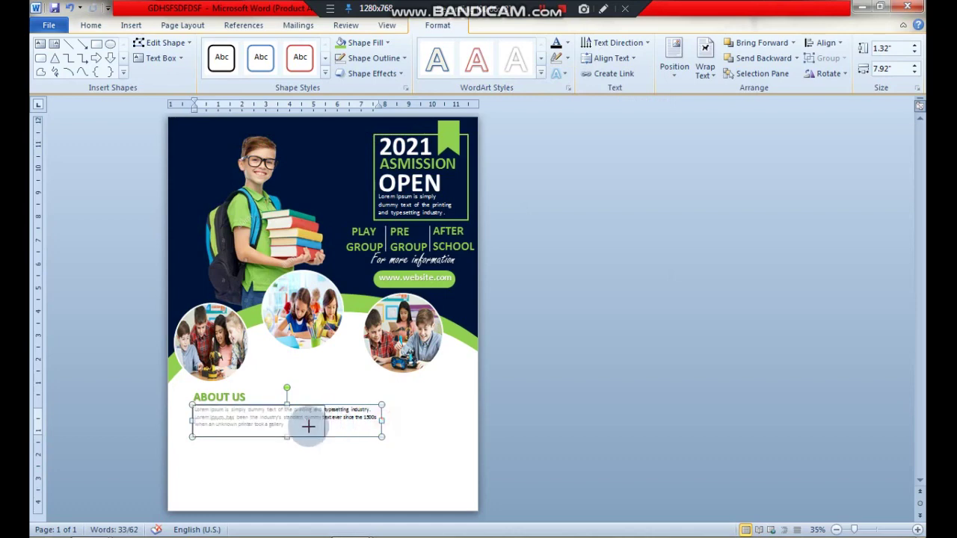
pyautogui.moveTo(382, 418); pyautogui.dragTo(305, 422)
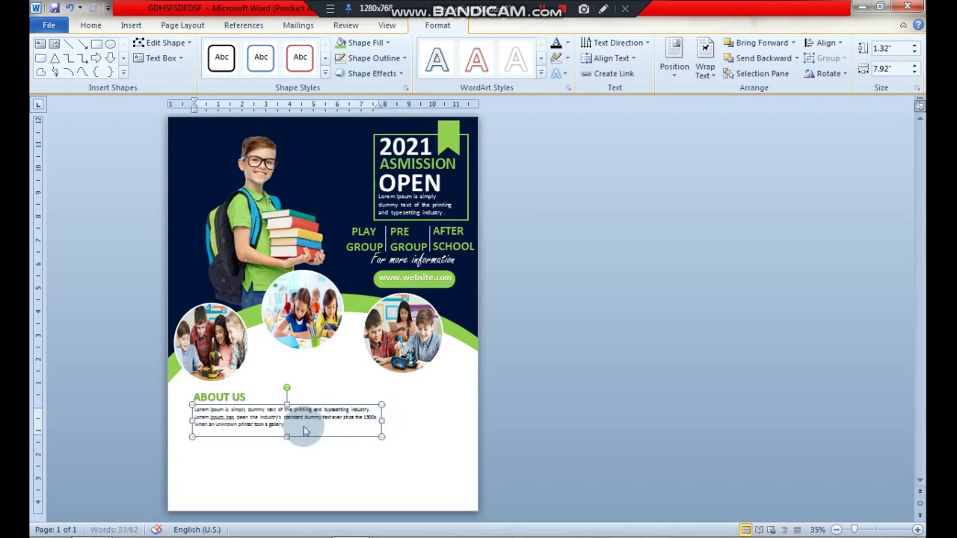
pyautogui.click(90, 25)
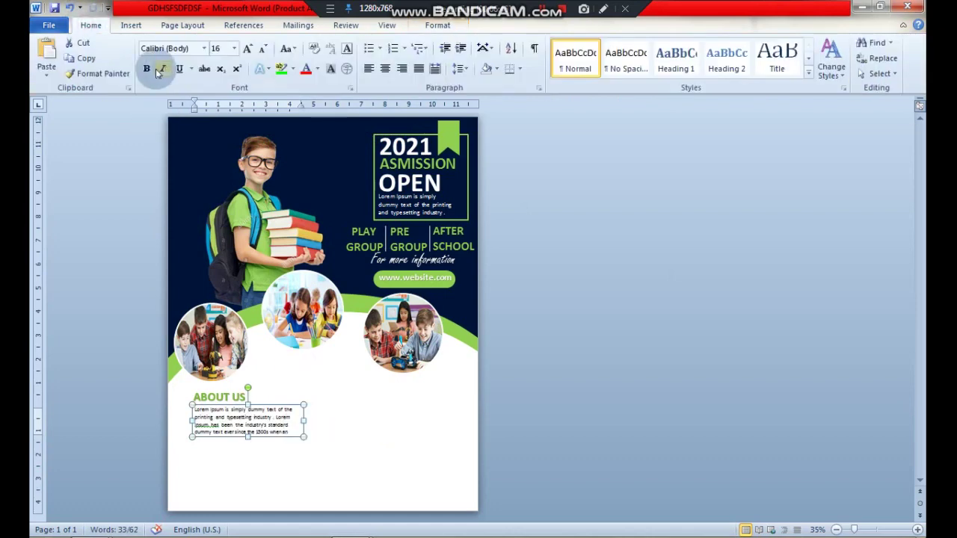
pyautogui.click(247, 48)
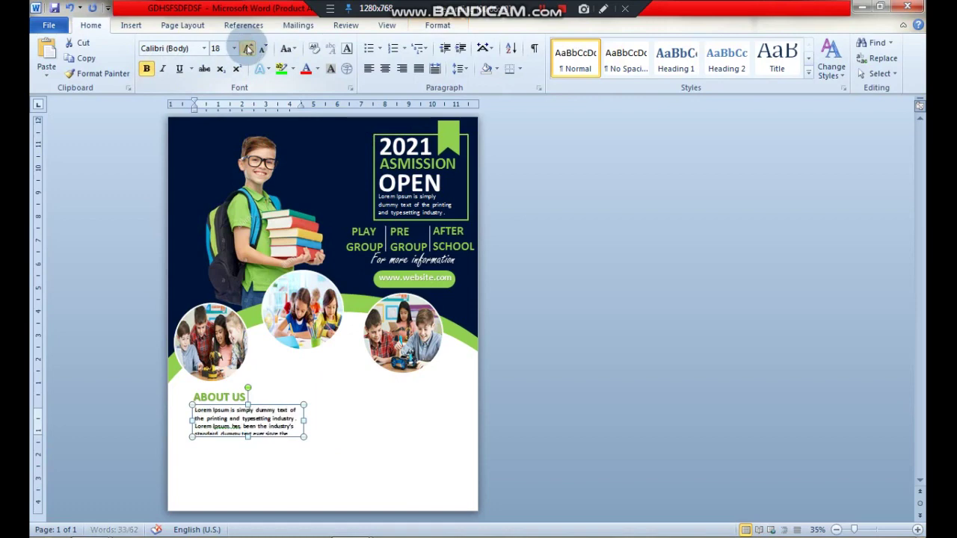
pyautogui.click(247, 48)
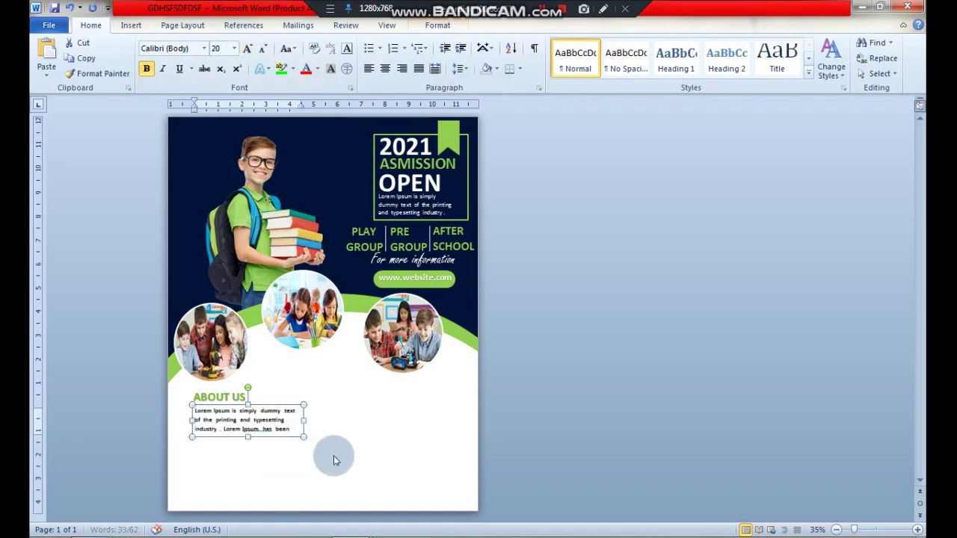
pyautogui.moveTo(335, 460); pyautogui.dragTo(338, 463)
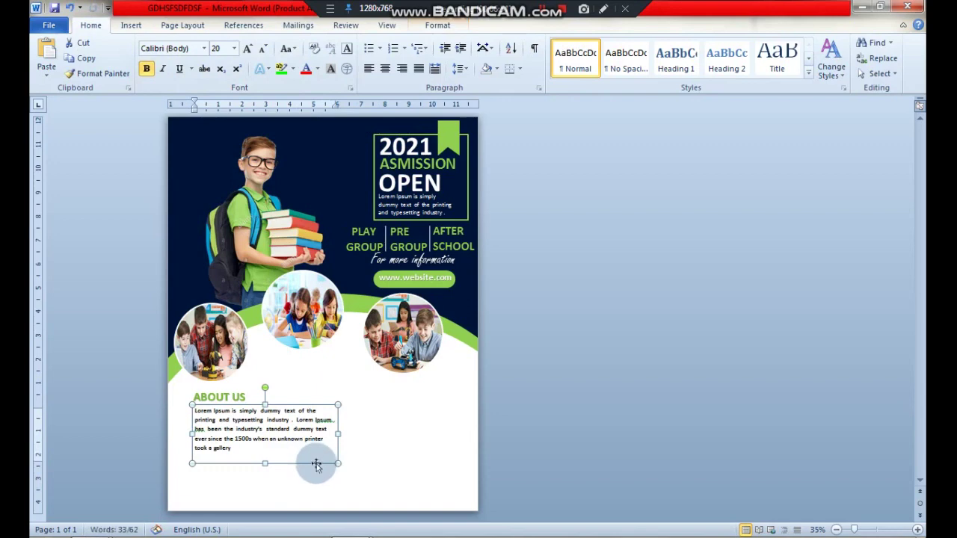
pyautogui.click(249, 49)
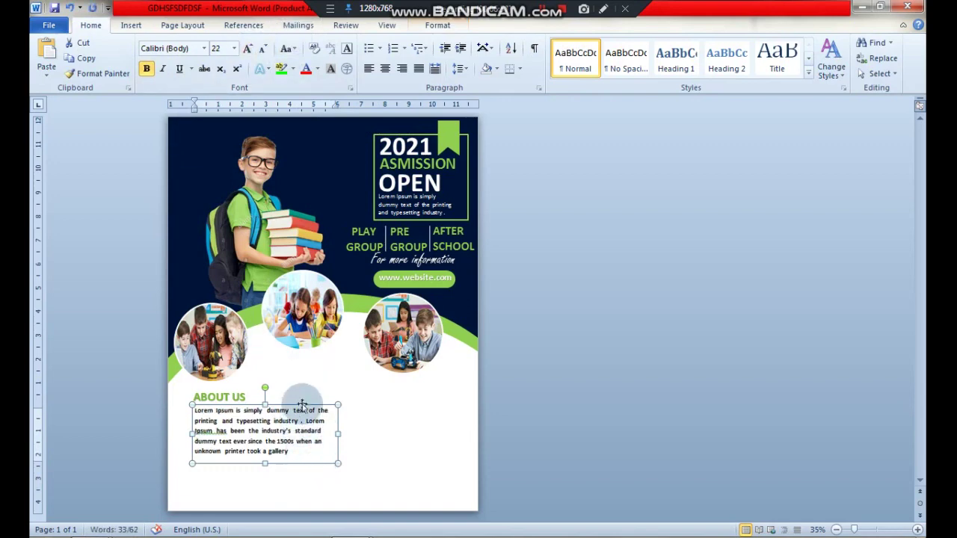
pyautogui.moveTo(301, 404); pyautogui.dragTo(292, 404)
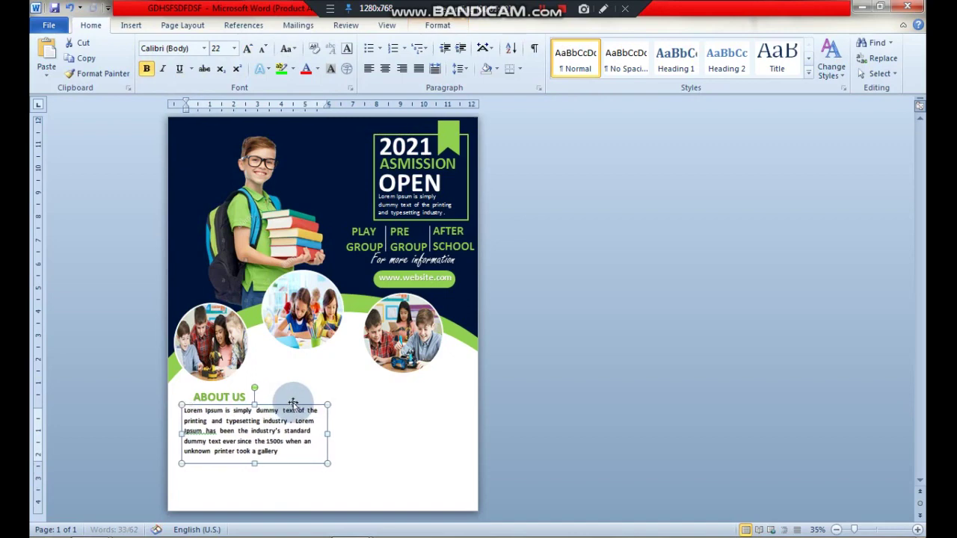
pyautogui.click(237, 390)
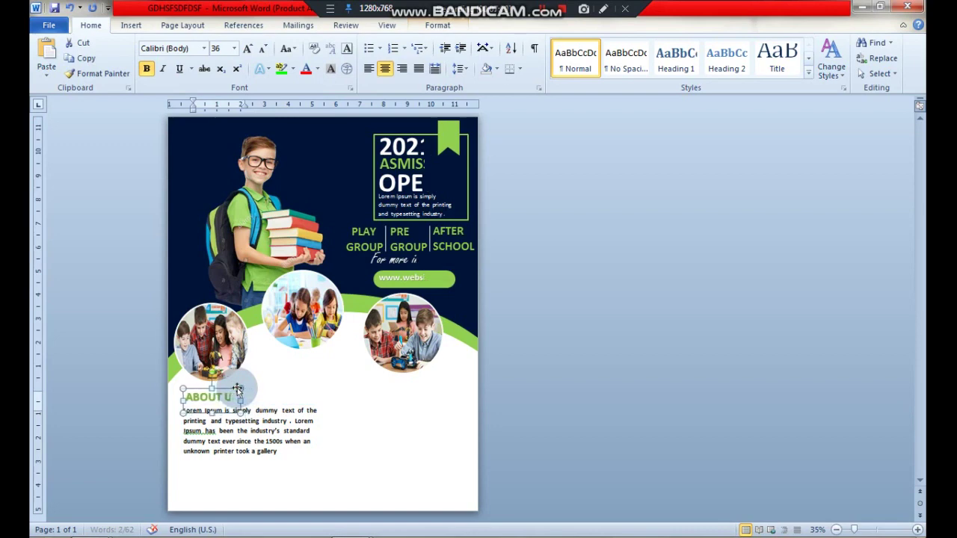
pyautogui.click(215, 399)
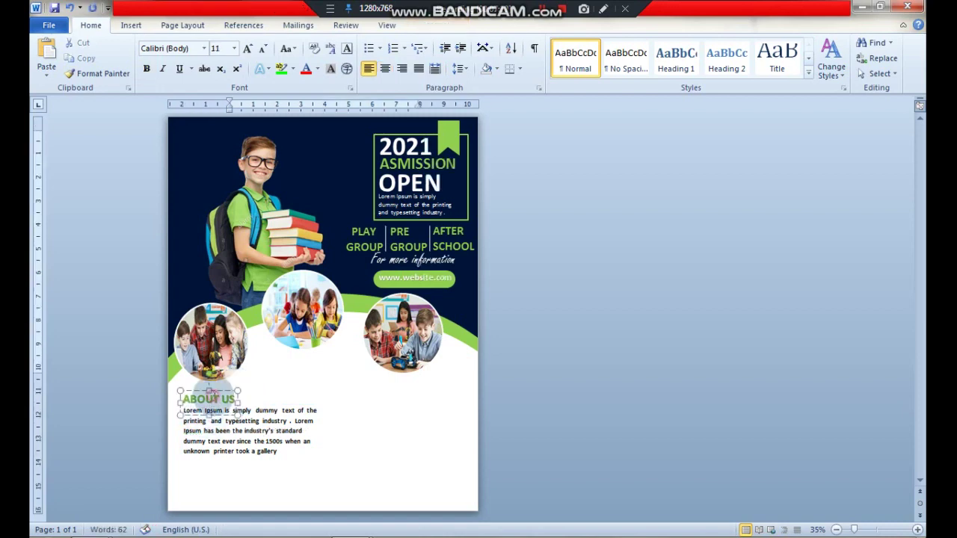
# Step: Copy the ABOUT US box, retype it as 'Admission process' below the paragraph, and make it UPPERCASE
pyautogui.click(222, 390)
pyautogui.moveTo(225, 394)
pyautogui.mouseDown()
pyautogui.moveTo(234, 399)
pyautogui.moveTo(191, 404)
pyautogui.mouseUp()
pyautogui.write('Admission proce')
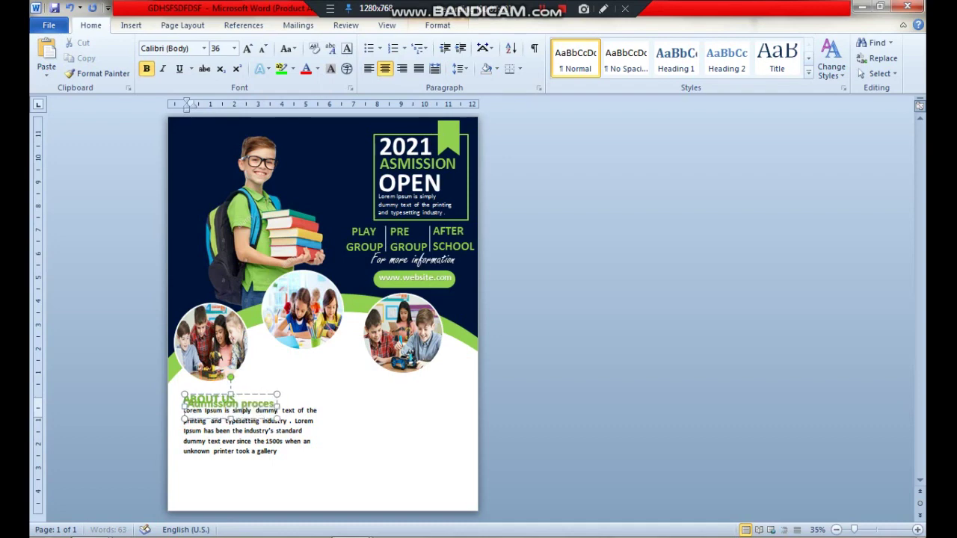
pyautogui.write('ss')
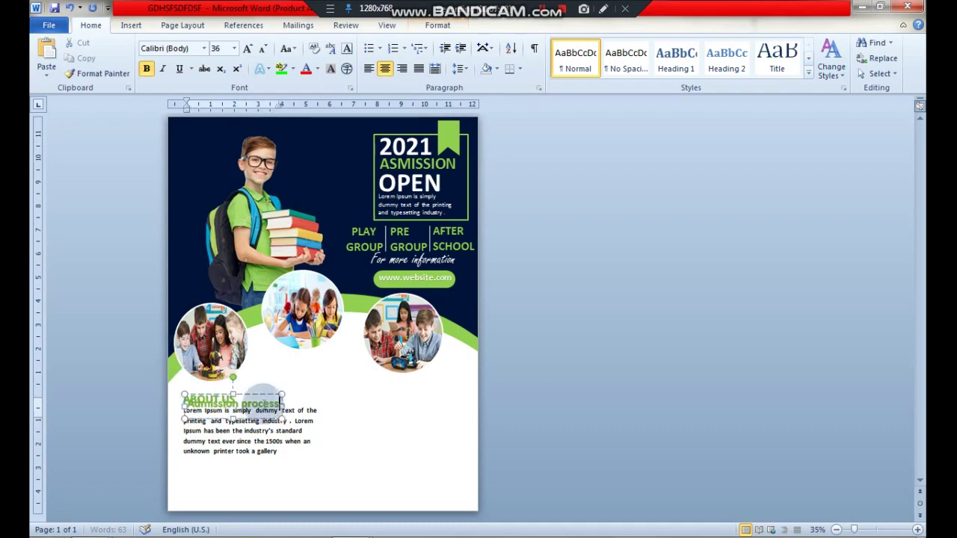
pyautogui.moveTo(261, 419); pyautogui.dragTo(262, 479)
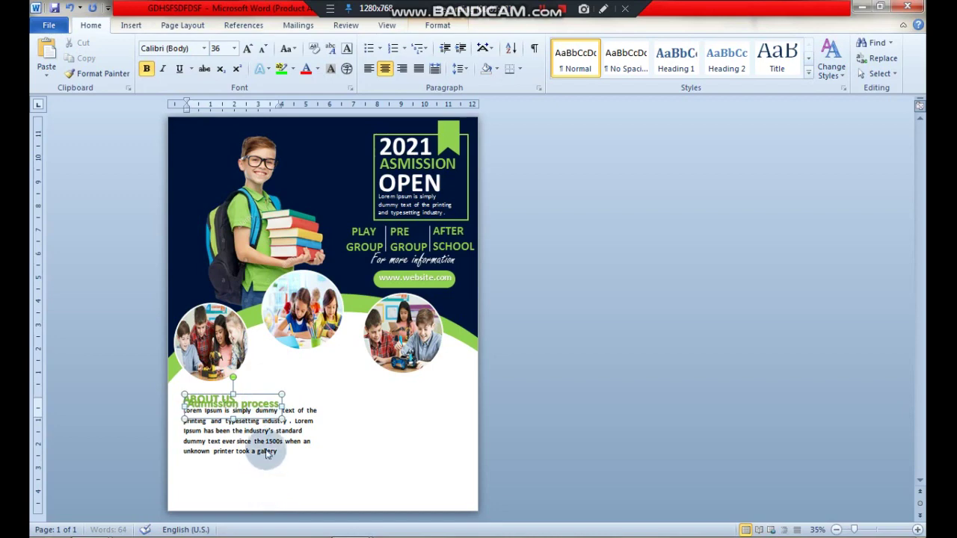
pyautogui.click(286, 48)
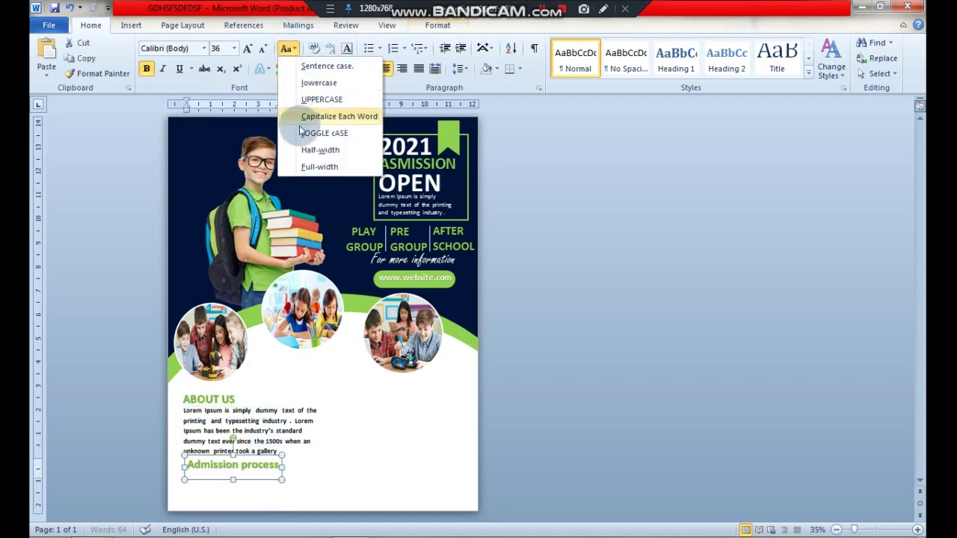
pyautogui.click(312, 100)
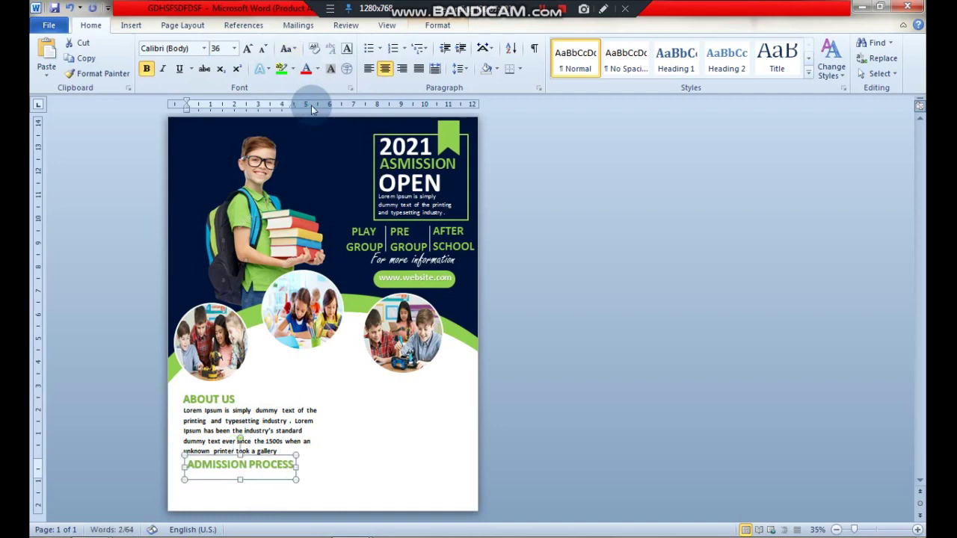
pyautogui.press('Left')
pyautogui.press('Left')
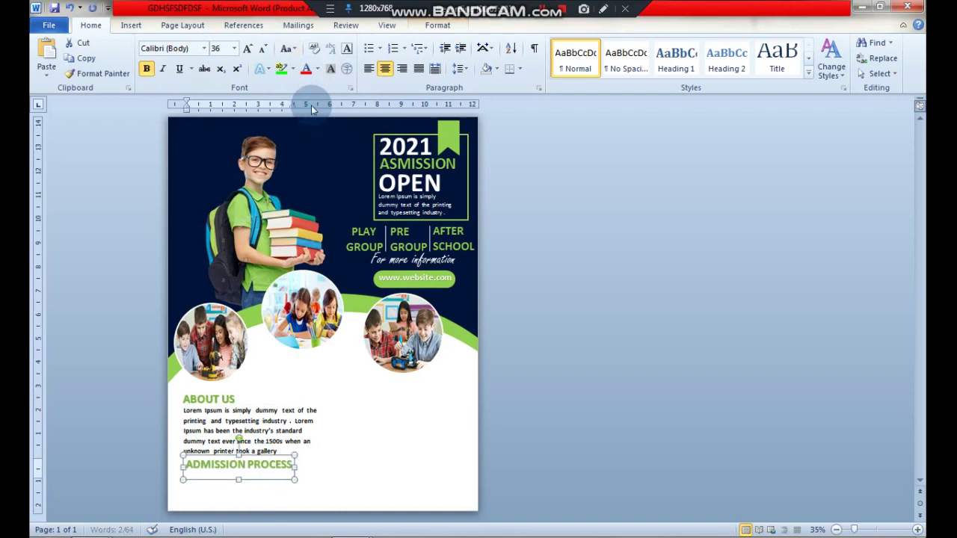
pyautogui.press('Left')
pyautogui.press('Left')
pyautogui.click(807, 313)
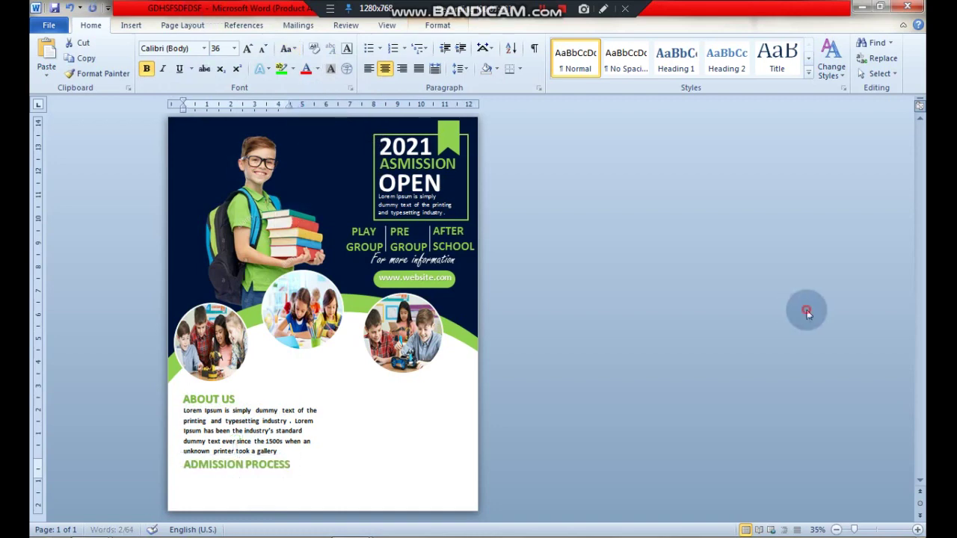
# Step: Insert a WordArt box, paste ABOUT US into it, then undo to discard it
pyautogui.click(131, 30)
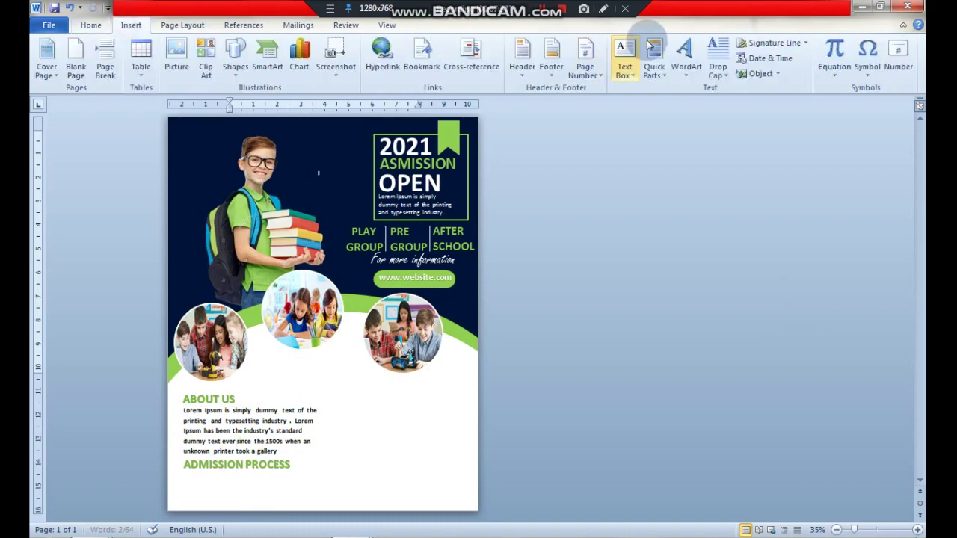
pyautogui.click(684, 53)
pyautogui.click(696, 108)
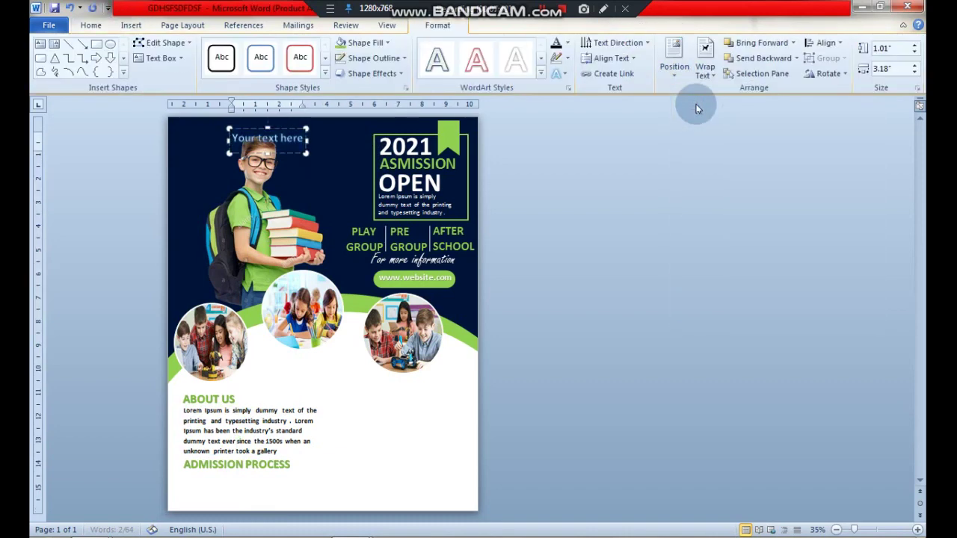
pyautogui.press('Delete')
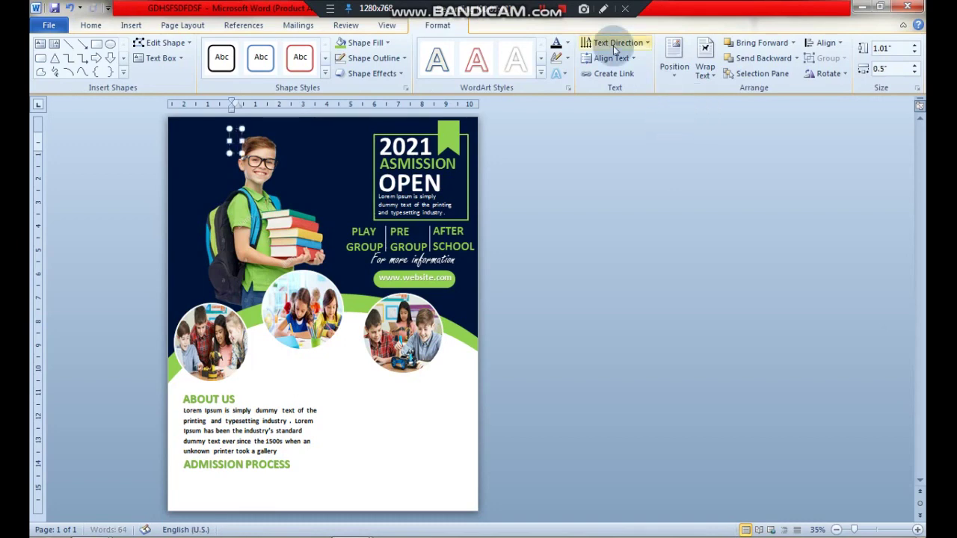
pyautogui.write('ABOUT US')
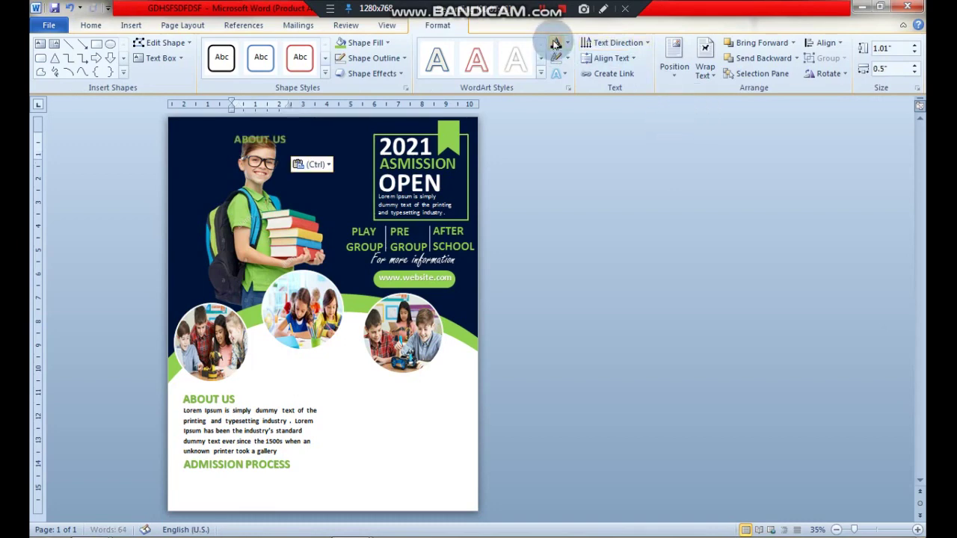
pyautogui.click(278, 139)
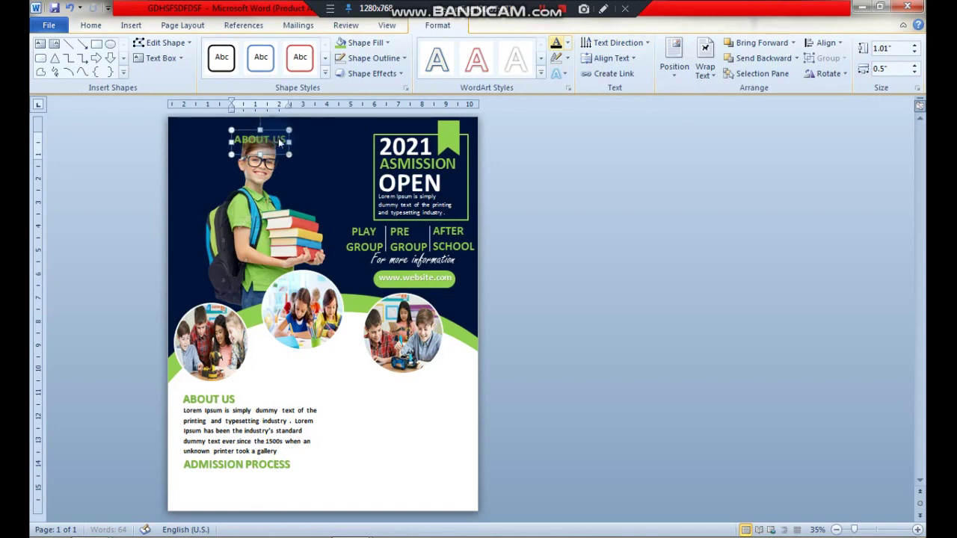
pyautogui.hotkey('ctrl', 'z')
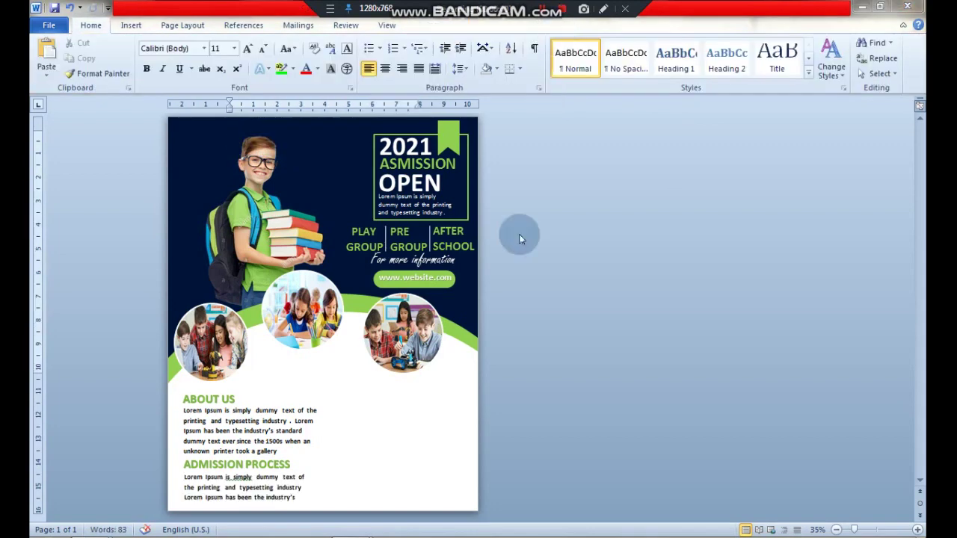
pyautogui.click(246, 478)
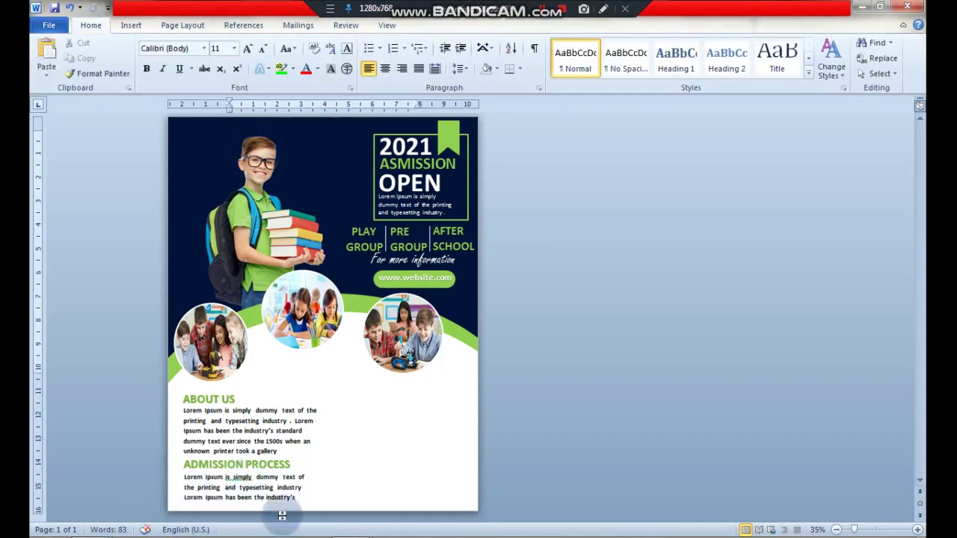
# Step: Duplicate the ADMISSION PROCESS heading under the right circle, retype it REQUIREMENT at size 48
pyautogui.click(286, 458)
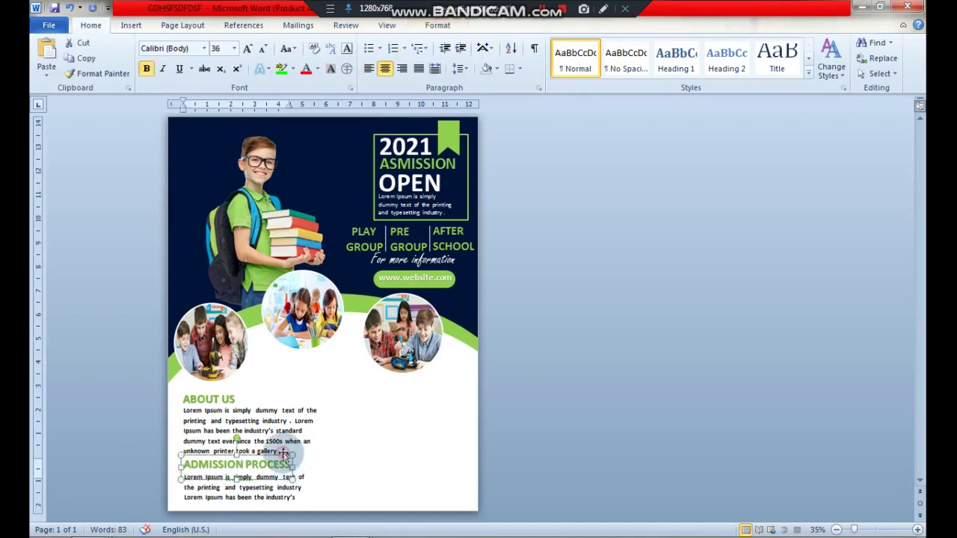
pyautogui.hotkey('ctrl', 'c')
pyautogui.hotkey('ctrl', 'v')
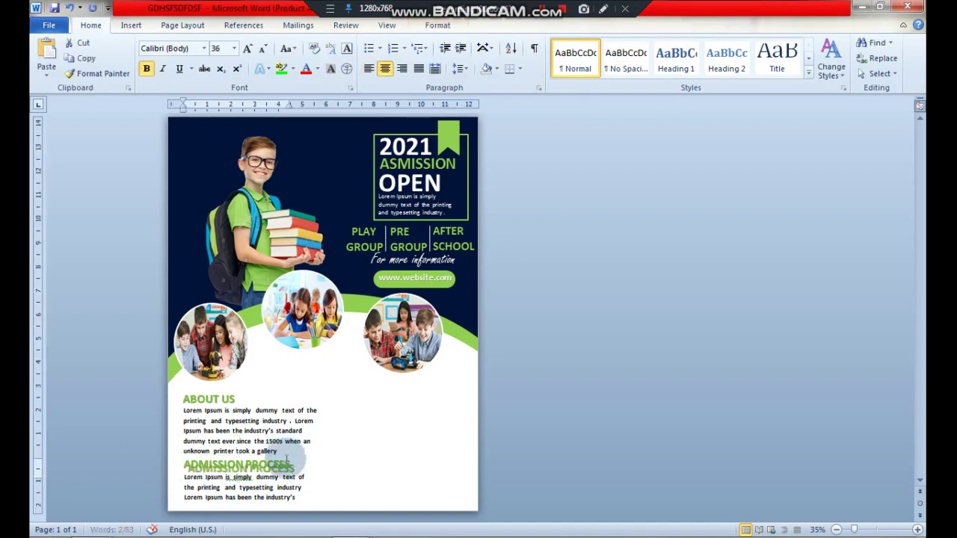
pyautogui.moveTo(296, 450); pyautogui.dragTo(452, 362)
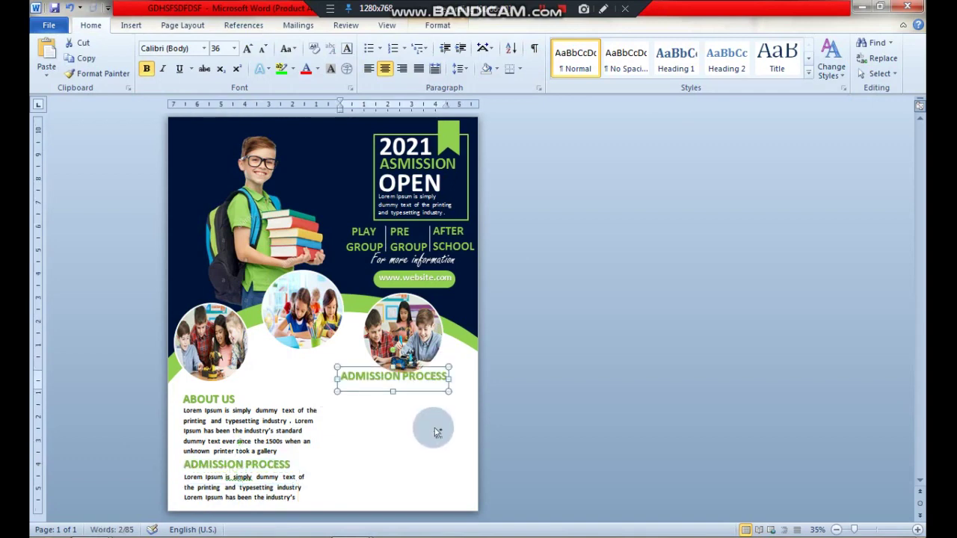
pyautogui.press('Delete')
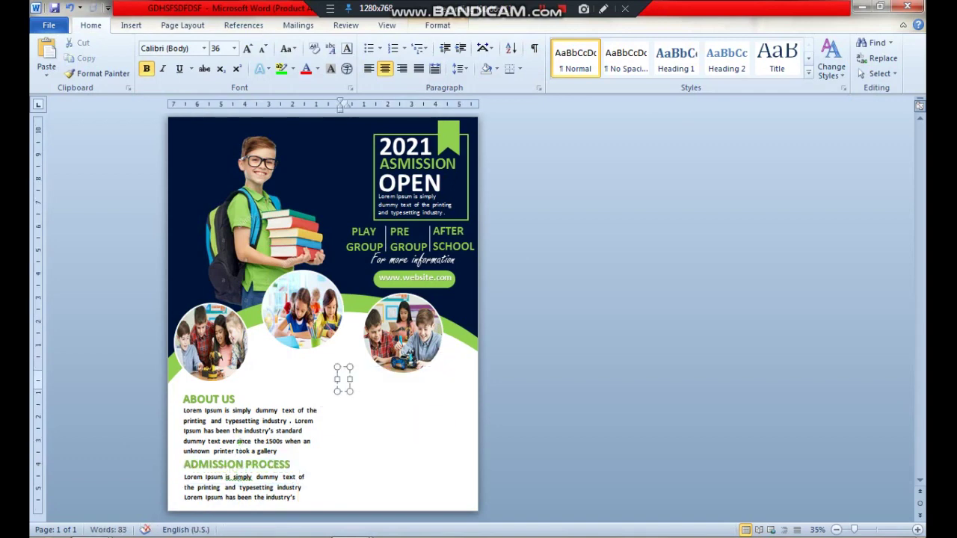
pyautogui.write('REQUIR')
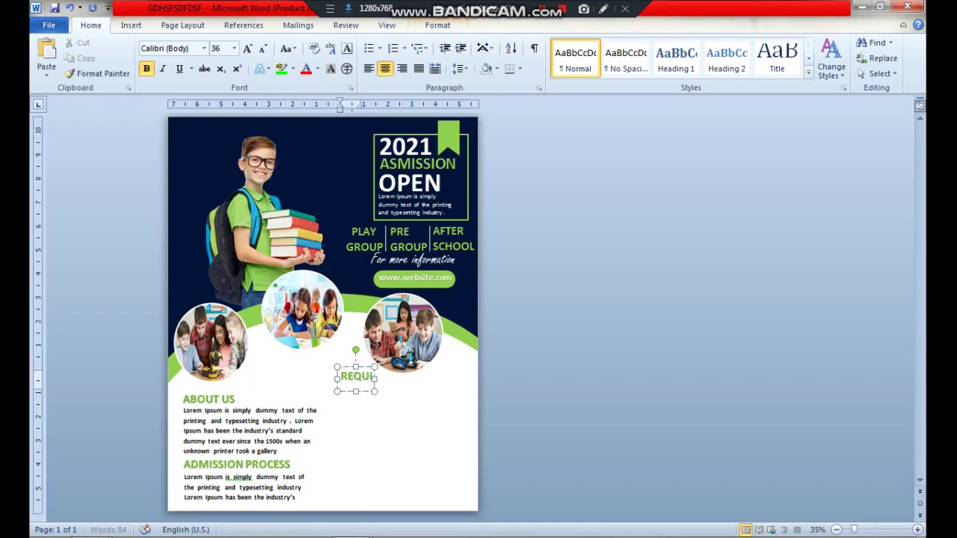
pyautogui.write('EMENT')
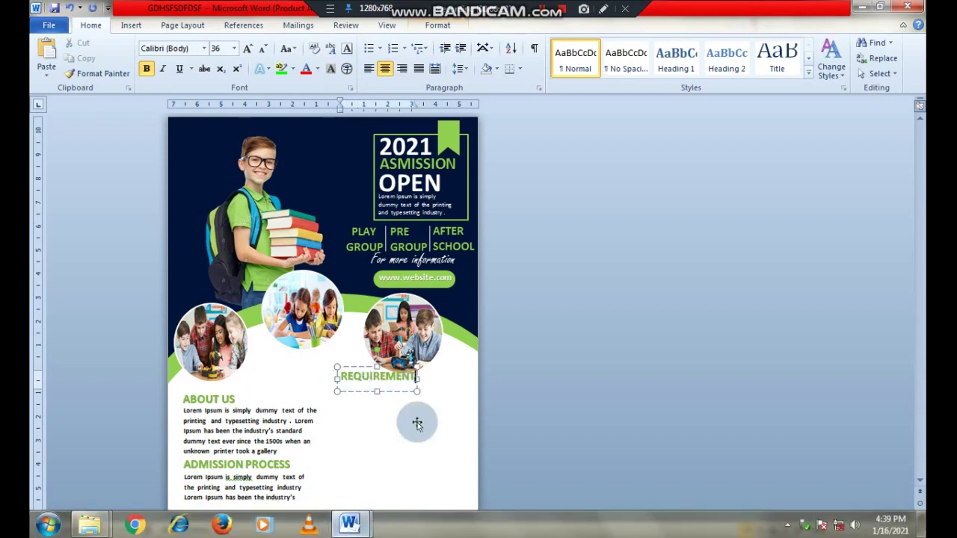
pyautogui.moveTo(421, 394); pyautogui.dragTo(405, 409)
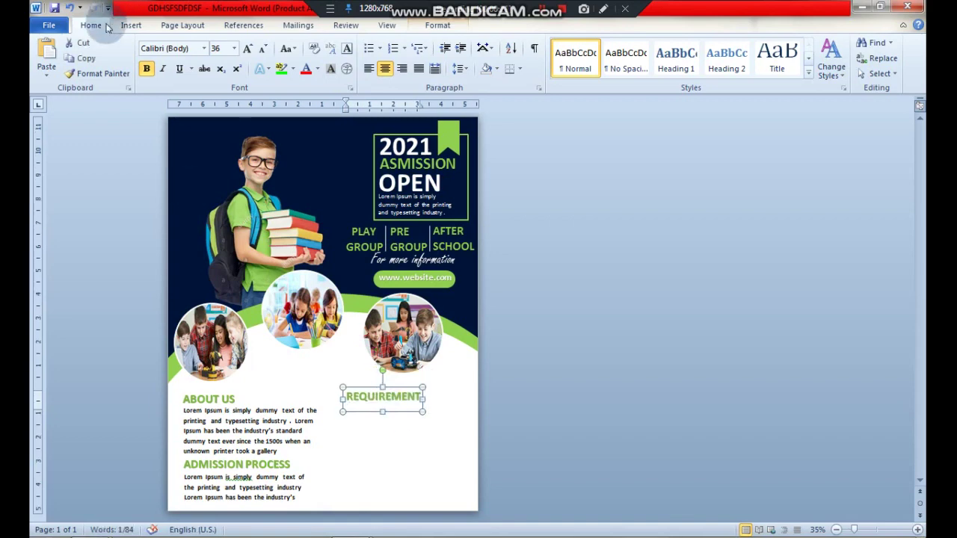
pyautogui.click(252, 51)
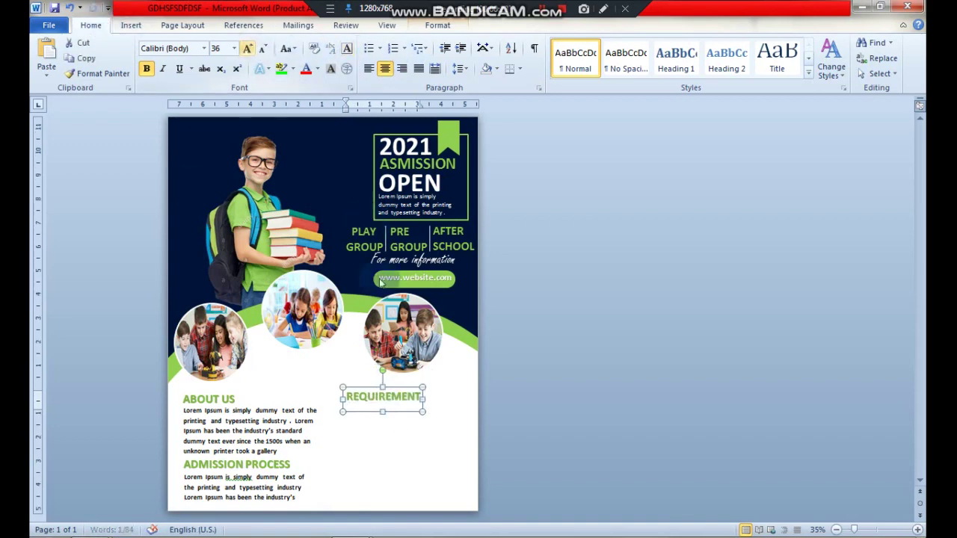
pyautogui.moveTo(395, 407); pyautogui.dragTo(410, 408)
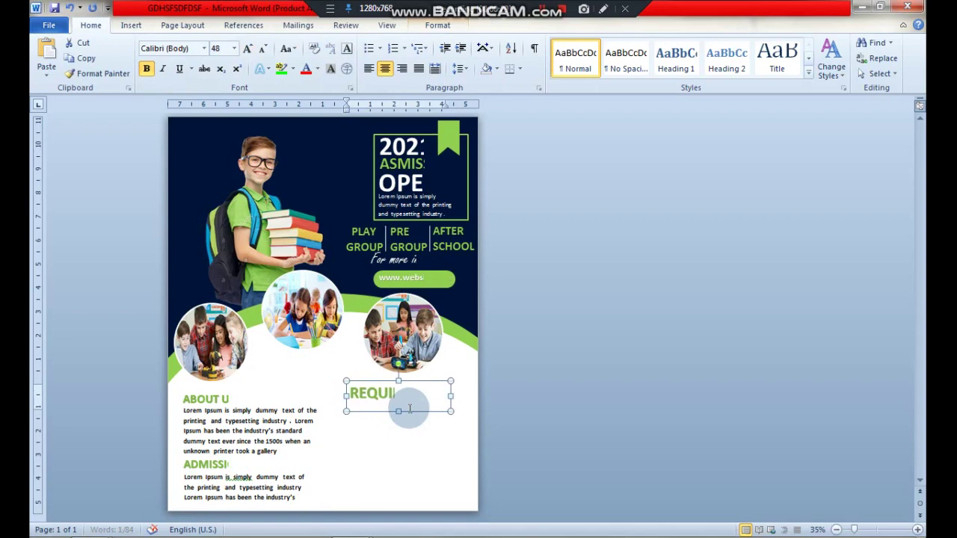
# Step: Paste the requirements list into a new WordArt box and place it below the REQUIREMENT heading
pyautogui.click(131, 25)
pyautogui.click(686, 68)
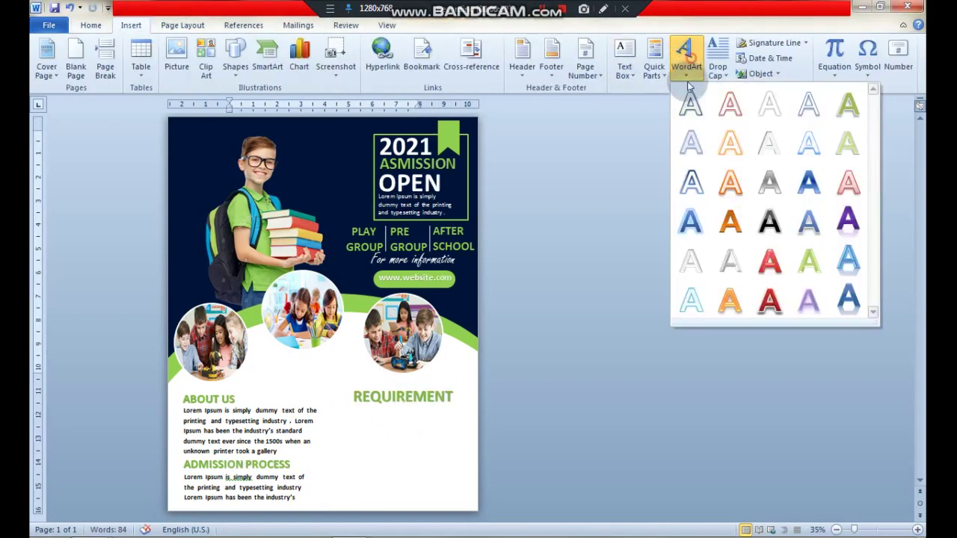
pyautogui.click(689, 104)
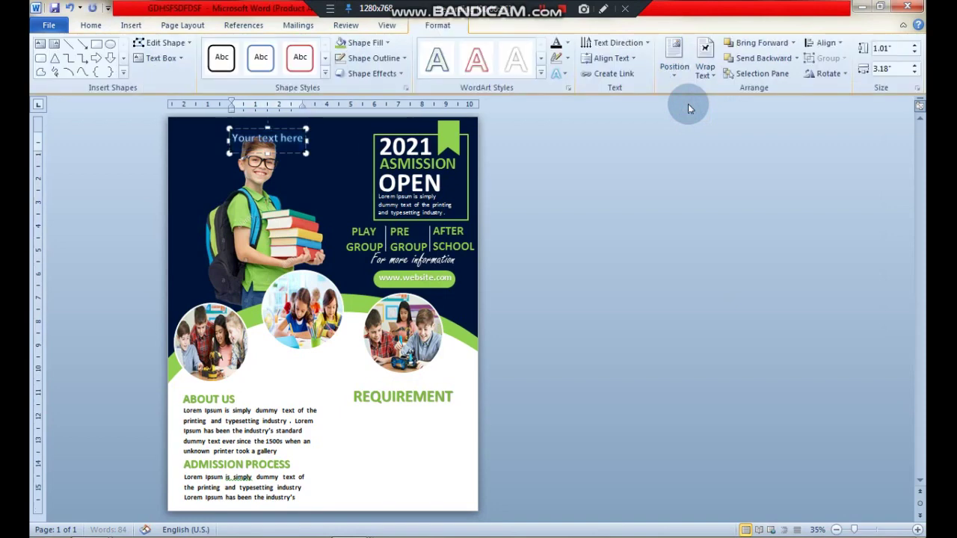
pyautogui.press('BackSpace')
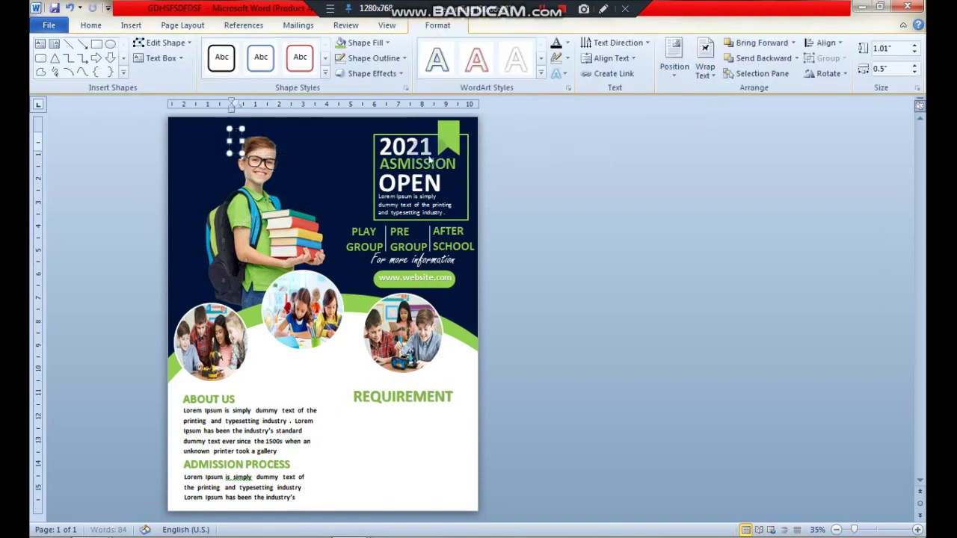
pyautogui.hotkey('ctrl', 'v')
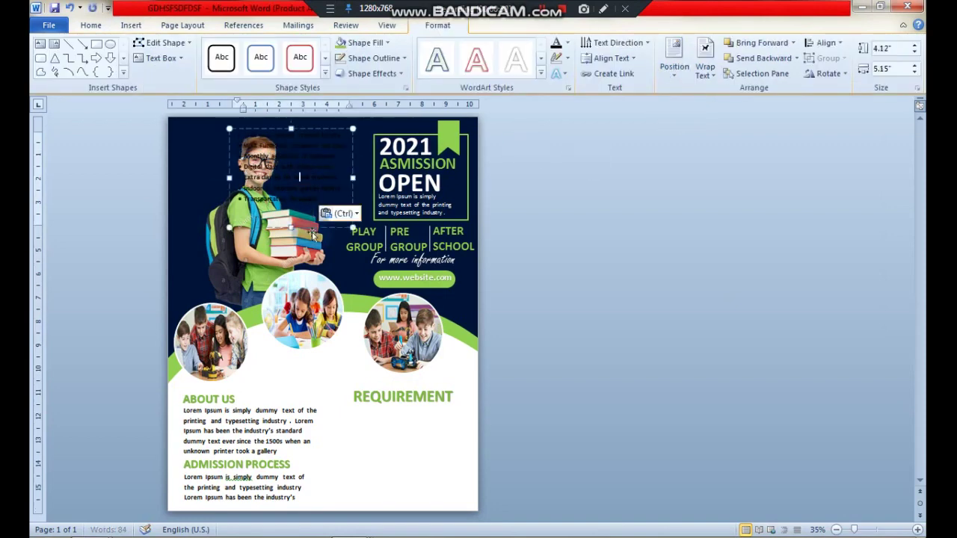
pyautogui.moveTo(421, 463); pyautogui.dragTo(421, 506)
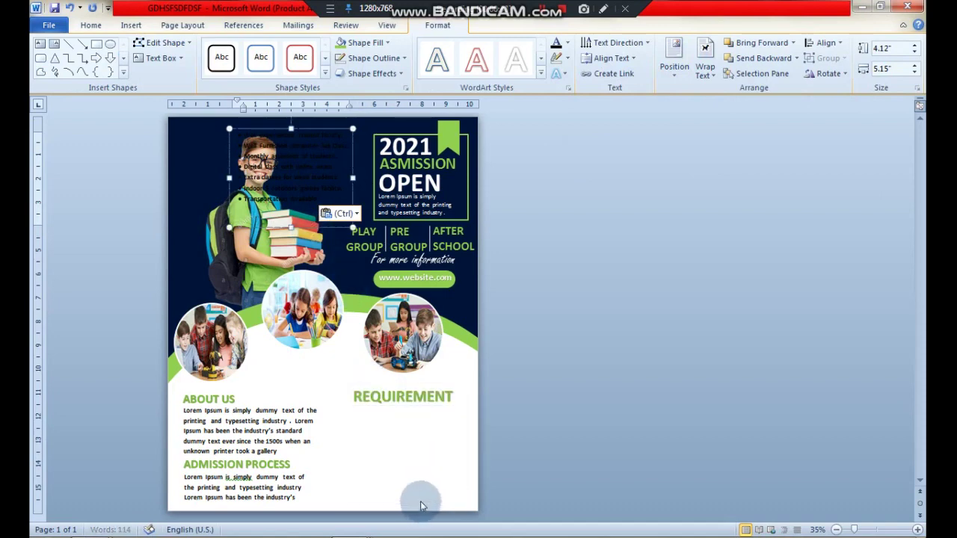
# Step: Grow the requirements list text to 28 pt
pyautogui.click(91, 28)
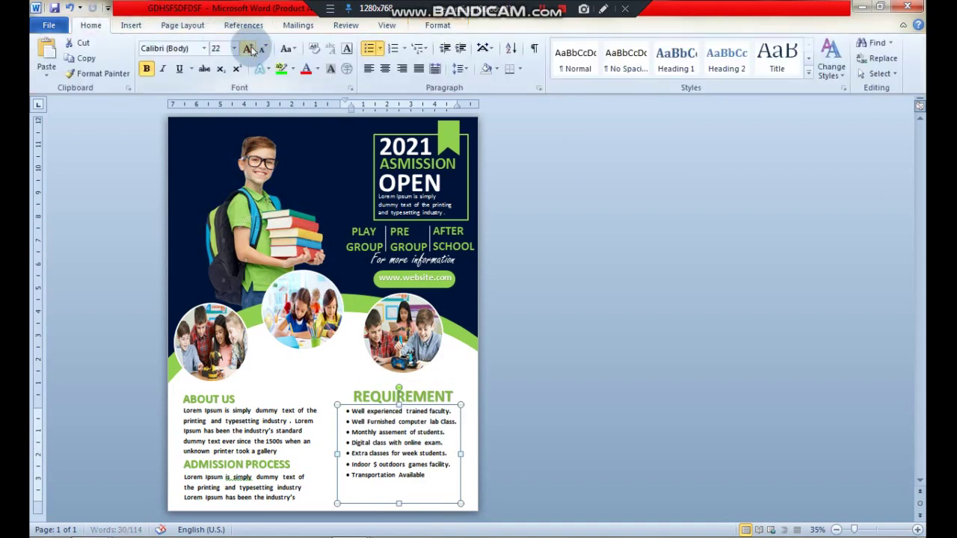
pyautogui.click(251, 51)
pyautogui.click(251, 51)
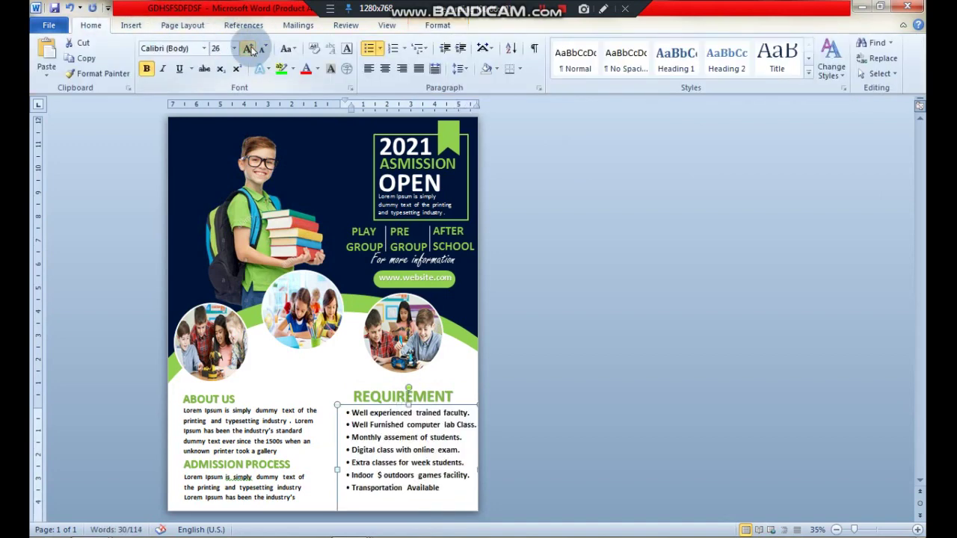
pyautogui.click(252, 51)
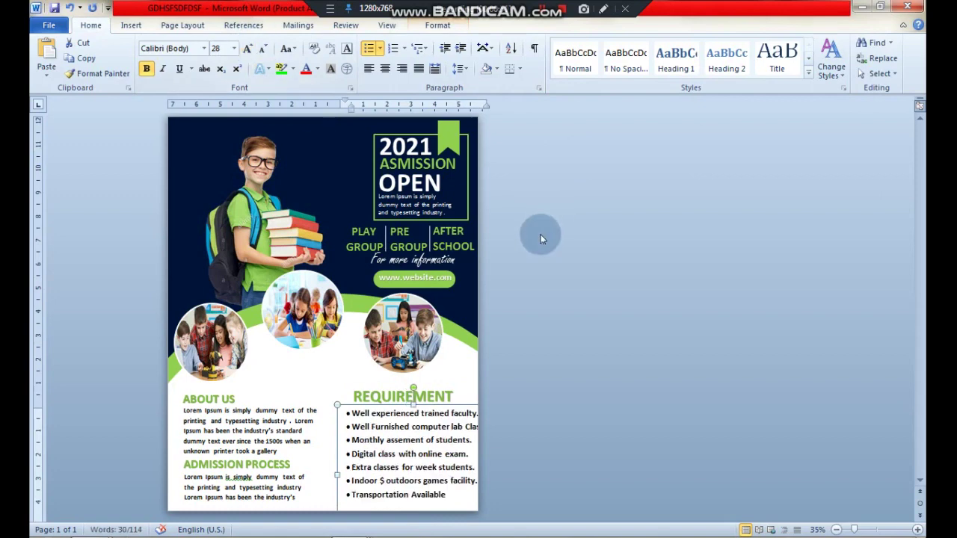
# Step: Nudge the requirements text box slightly to the left
pyautogui.click(439, 410)
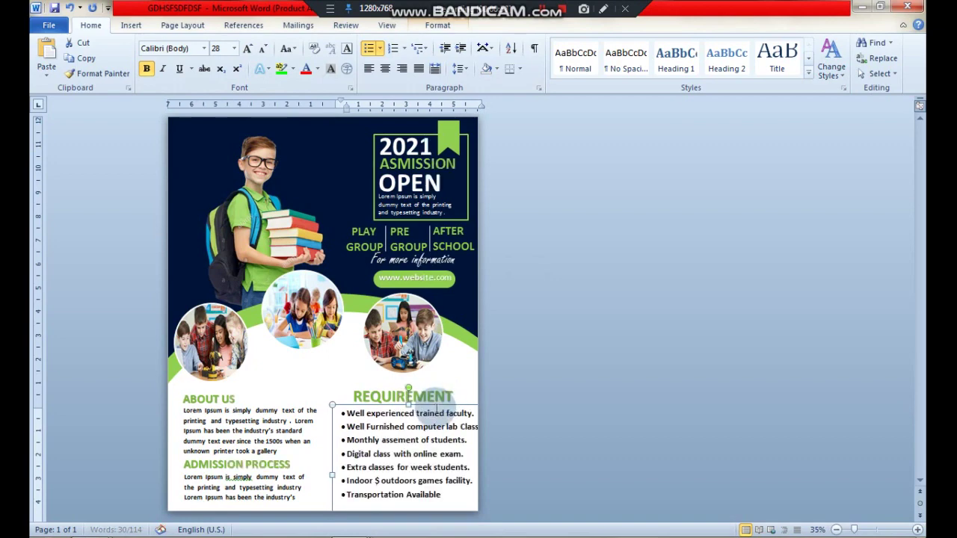
pyautogui.click(436, 408)
pyautogui.press('Left')
pyautogui.press('Left')
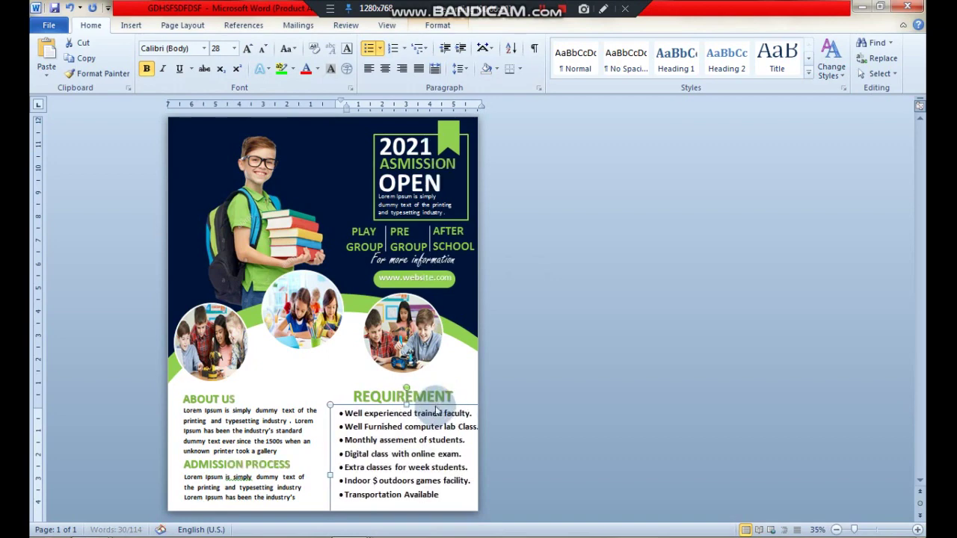
pyautogui.press('Left')
pyautogui.press('Left')
pyautogui.press('Left')
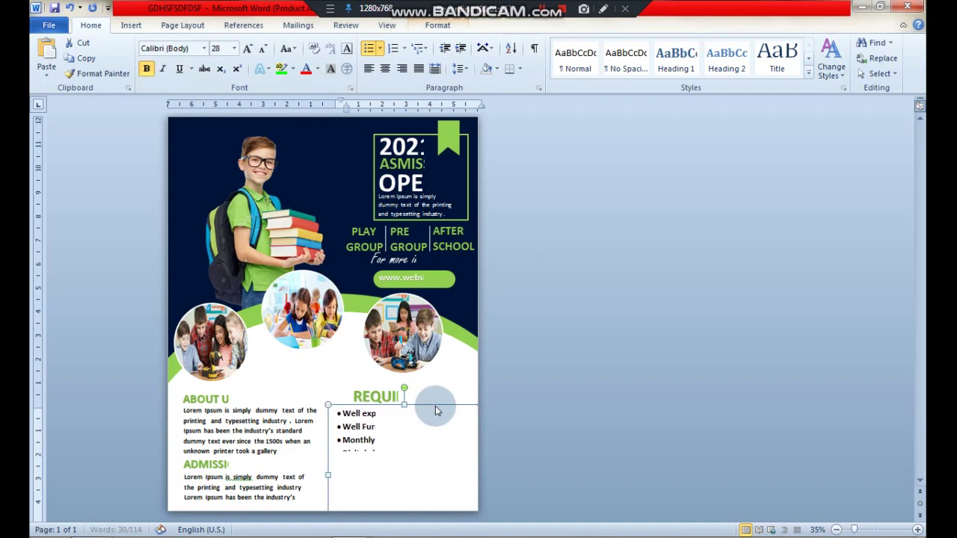
pyautogui.press('Left')
pyautogui.press('Left')
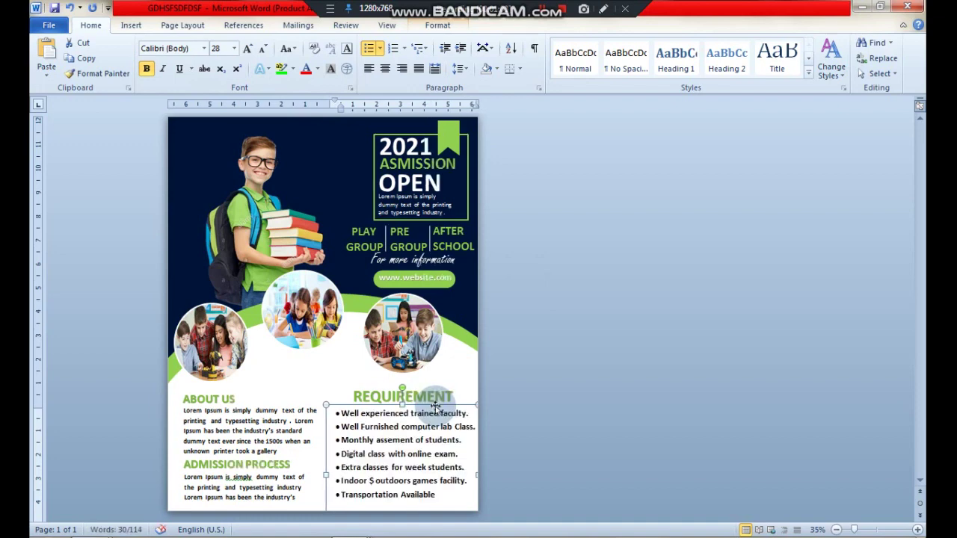
# Step: Shift the REQUIREMENT heading left to line up with the list, then select all list text
pyautogui.click(435, 393)
pyautogui.moveTo(426, 381)
pyautogui.mouseDown()
pyautogui.moveTo(408, 382)
pyautogui.moveTo(420, 402)
pyautogui.mouseUp()
pyautogui.click(422, 396)
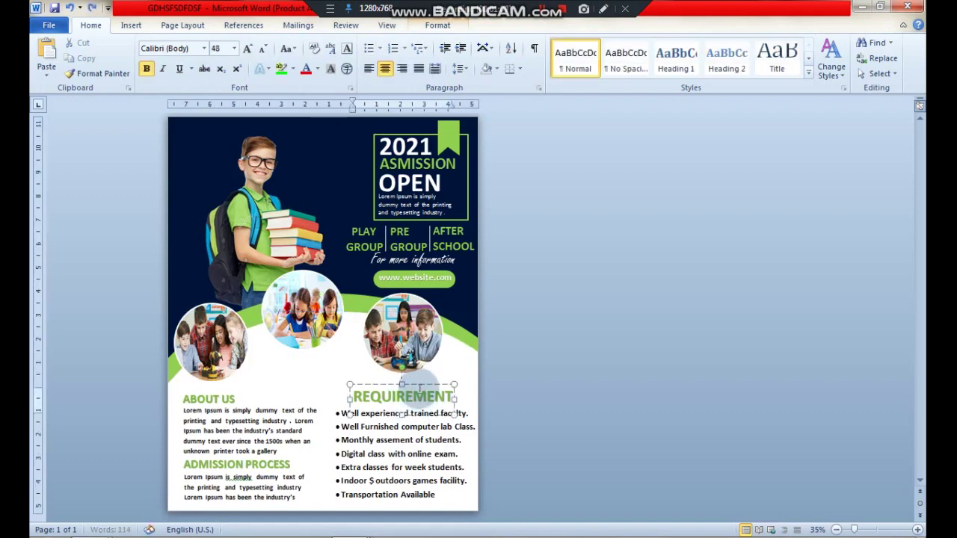
pyautogui.moveTo(420, 384); pyautogui.dragTo(403, 382)
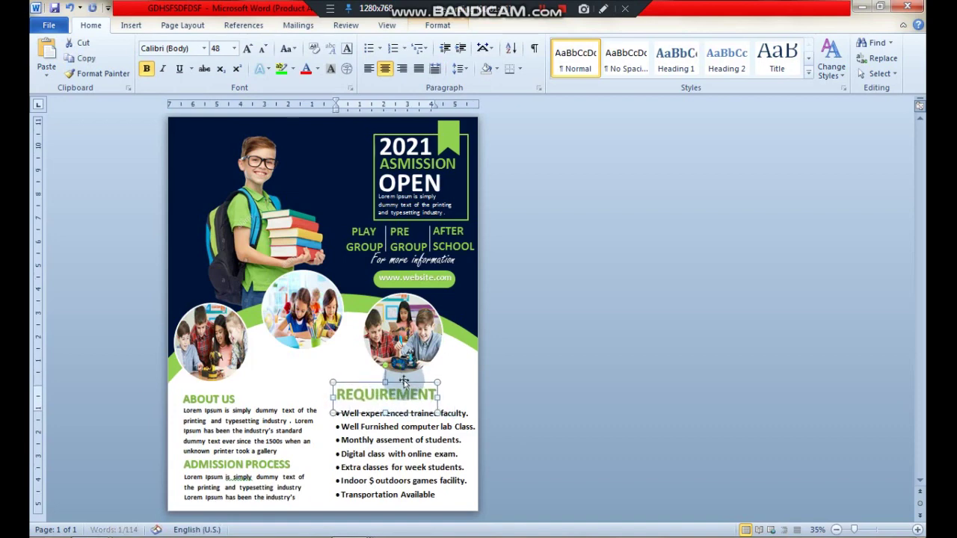
pyautogui.click(670, 308)
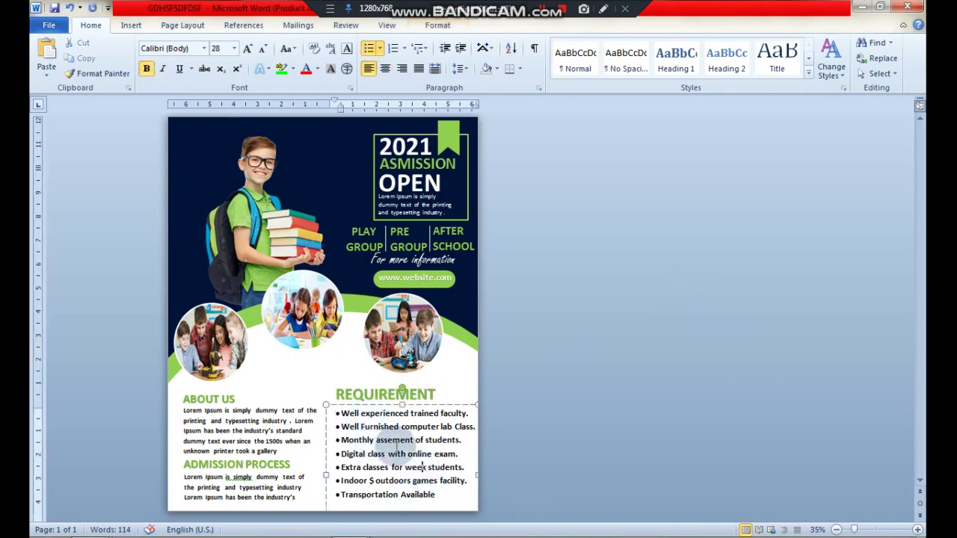
pyautogui.click(451, 435)
pyautogui.hotkey('ctrl', 'a')
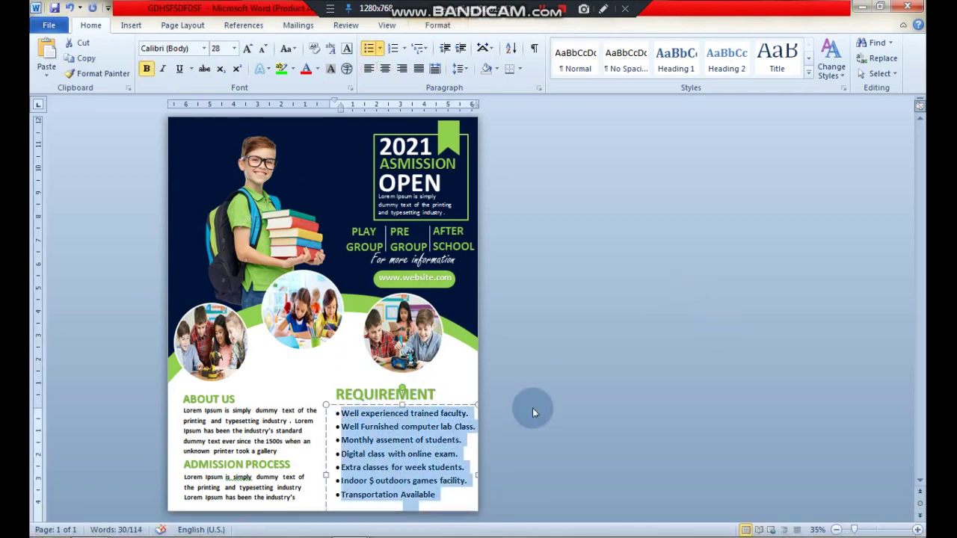
# Step: Change the requirement list bullets to checkmarks
pyautogui.click(379, 49)
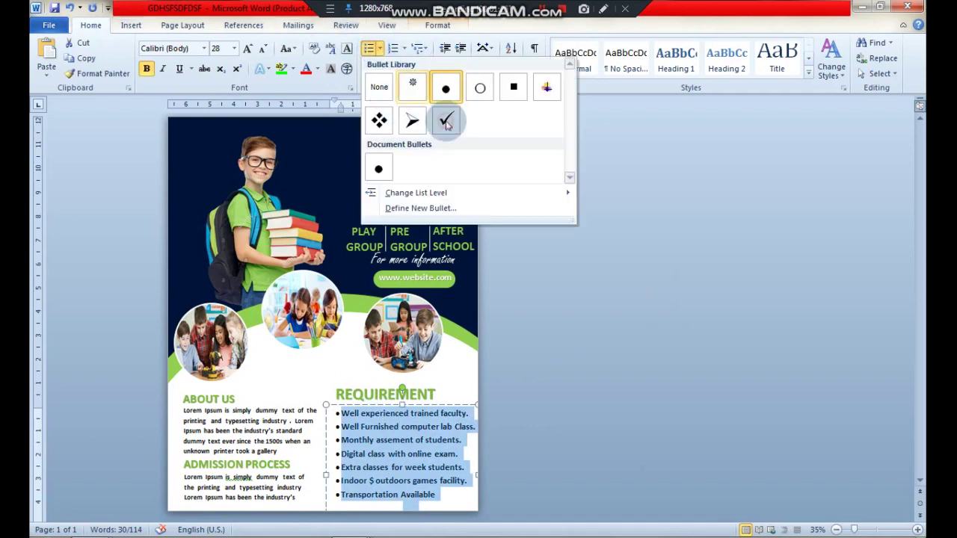
pyautogui.click(446, 123)
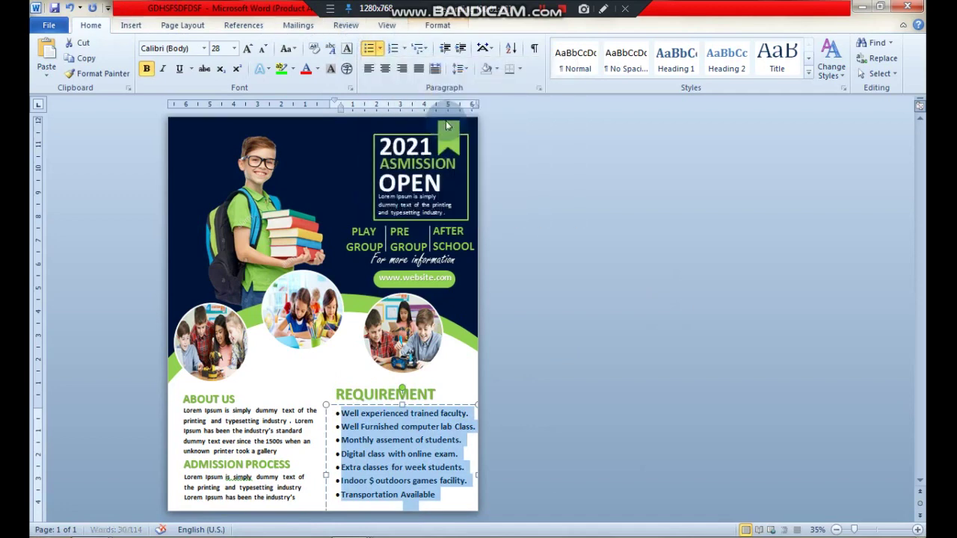
pyautogui.click(550, 225)
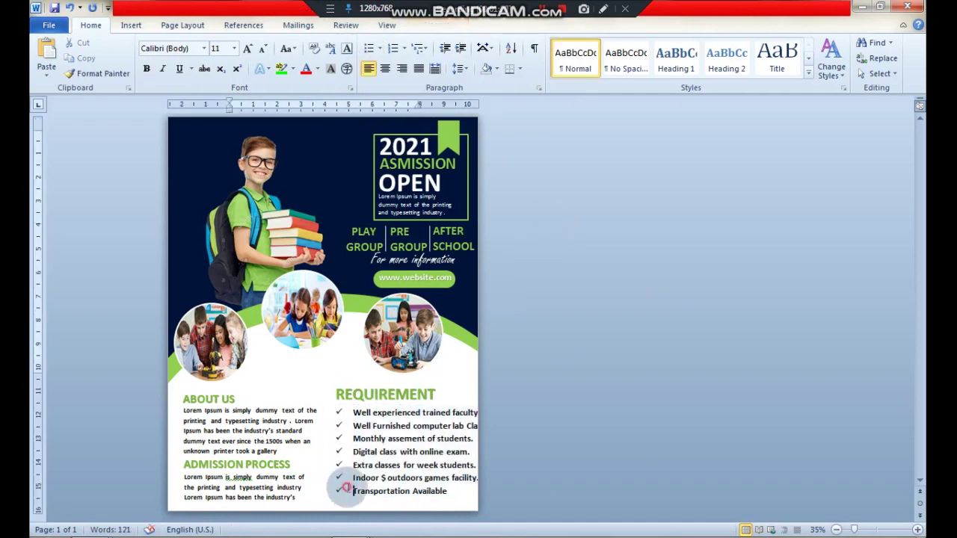
pyautogui.click(340, 491)
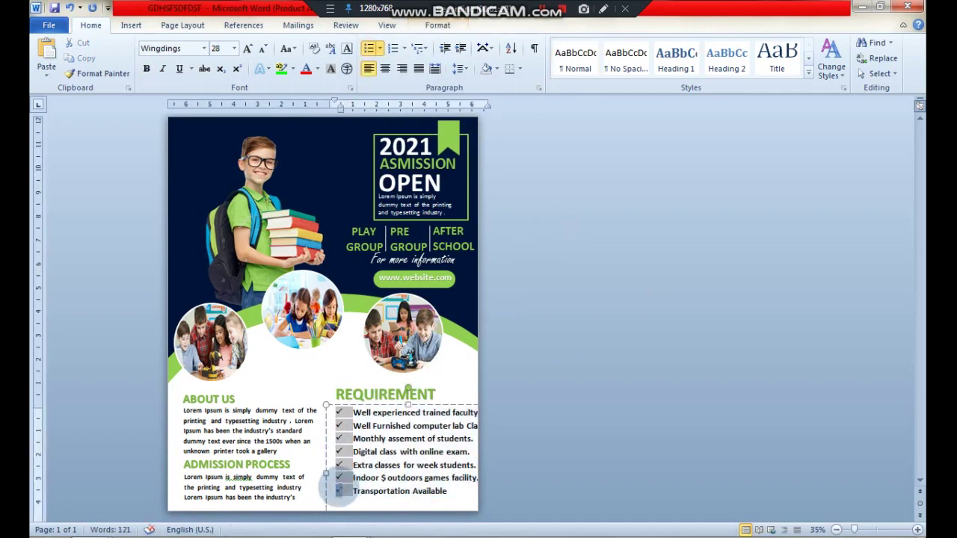
# Step: Colour the checkmark bullets green using Text Fill
pyautogui.click(439, 25)
pyautogui.click(566, 47)
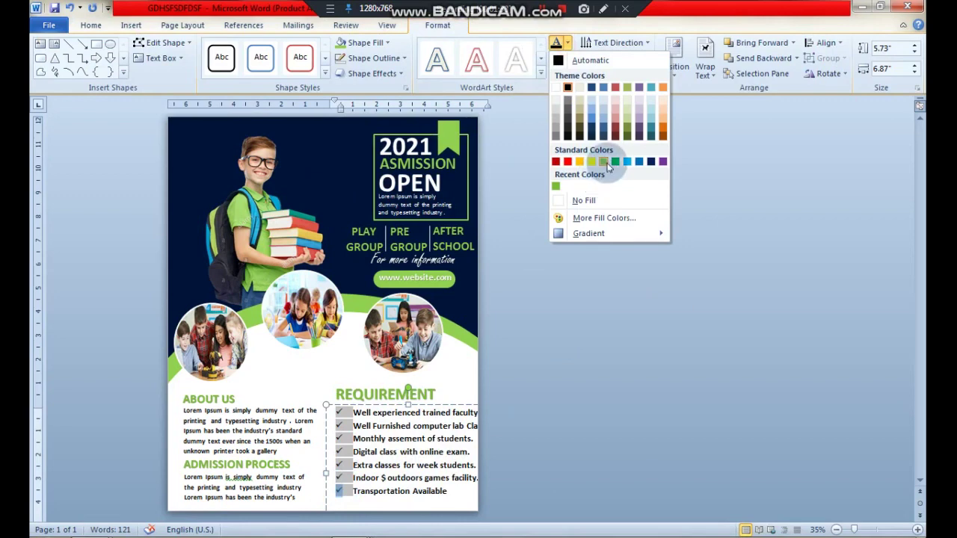
pyautogui.click(607, 164)
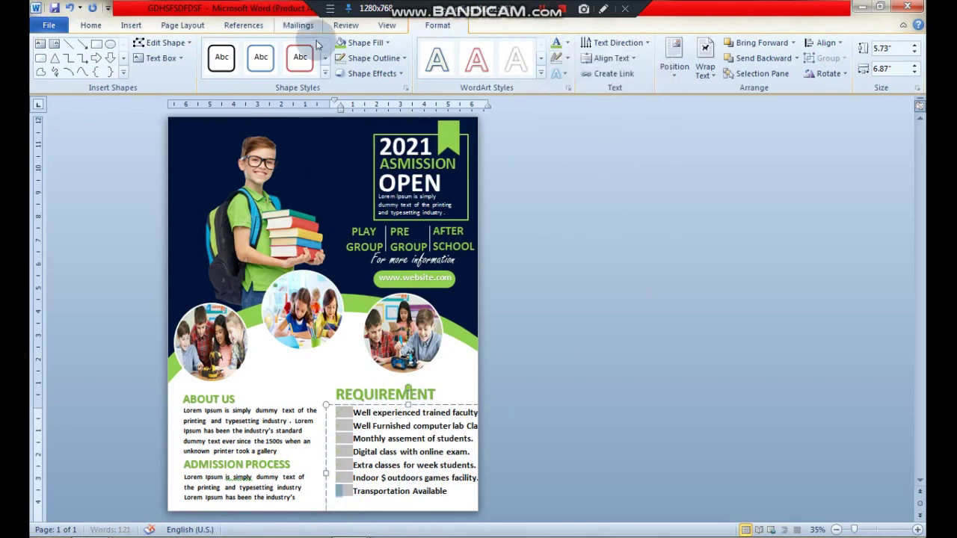
pyautogui.click(341, 43)
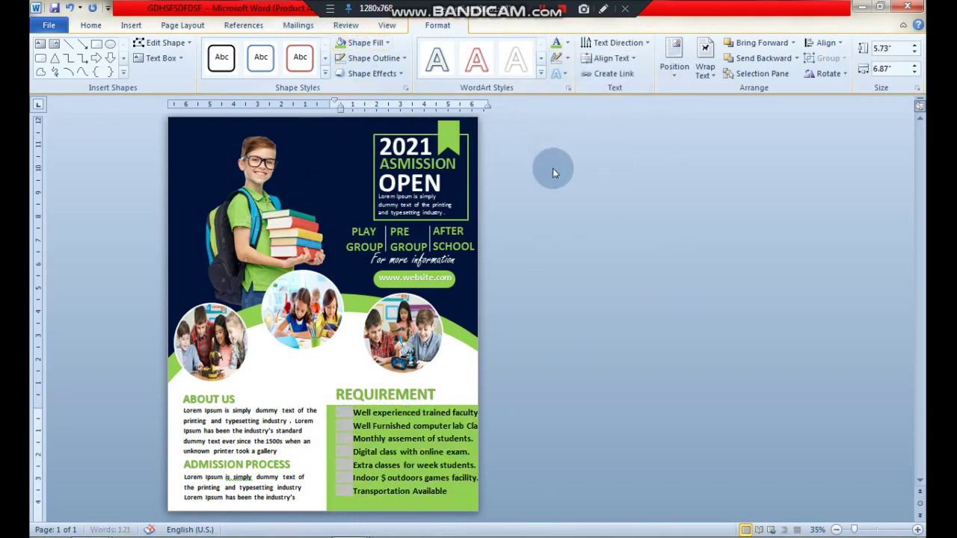
pyautogui.click(545, 198)
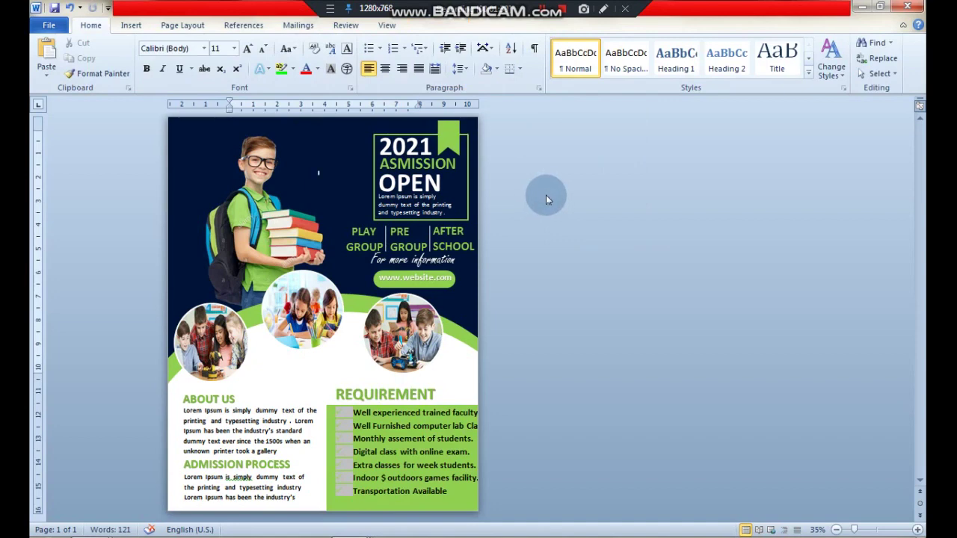
pyautogui.click(481, 284)
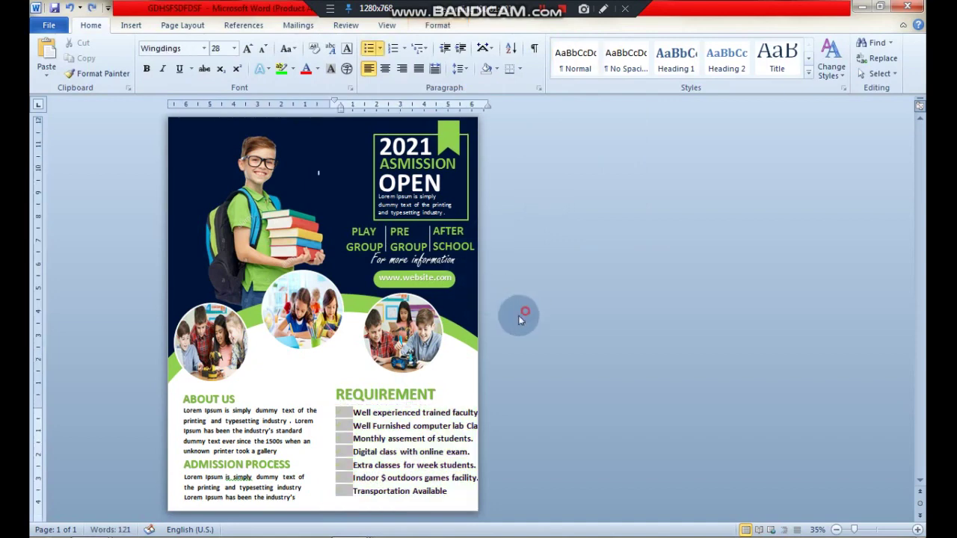
pyautogui.doubleClick(350, 441)
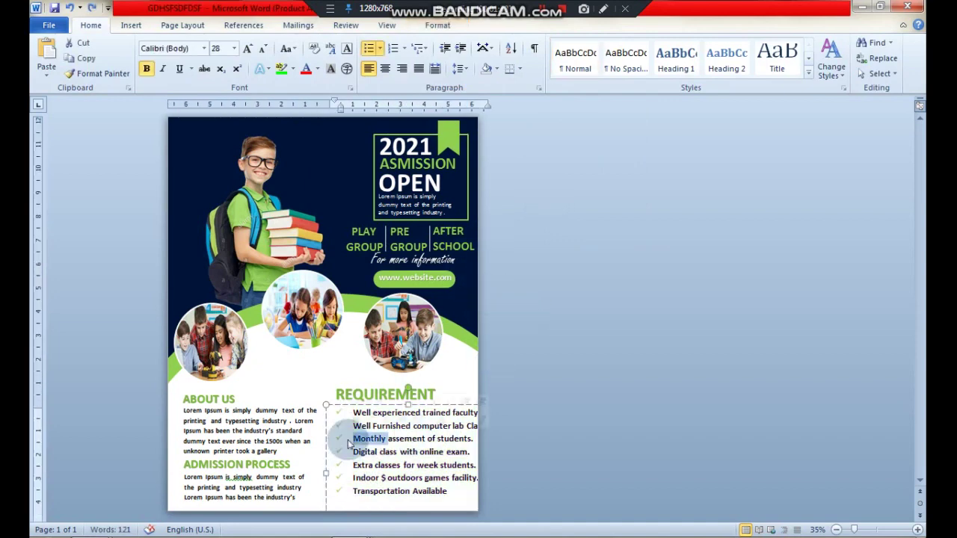
pyautogui.click(592, 297)
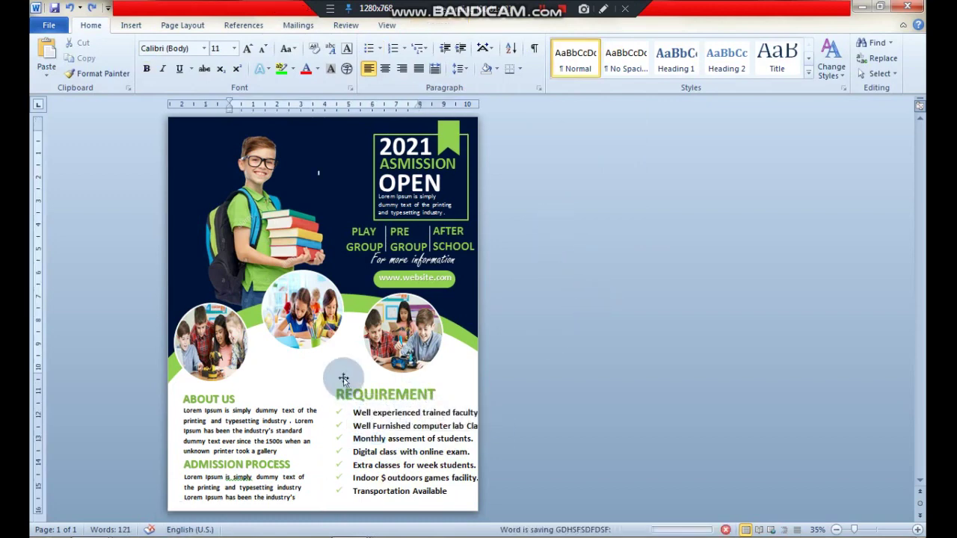
# Step: Insert the graduation-cap education logo picture into the flyer
pyautogui.click(131, 25)
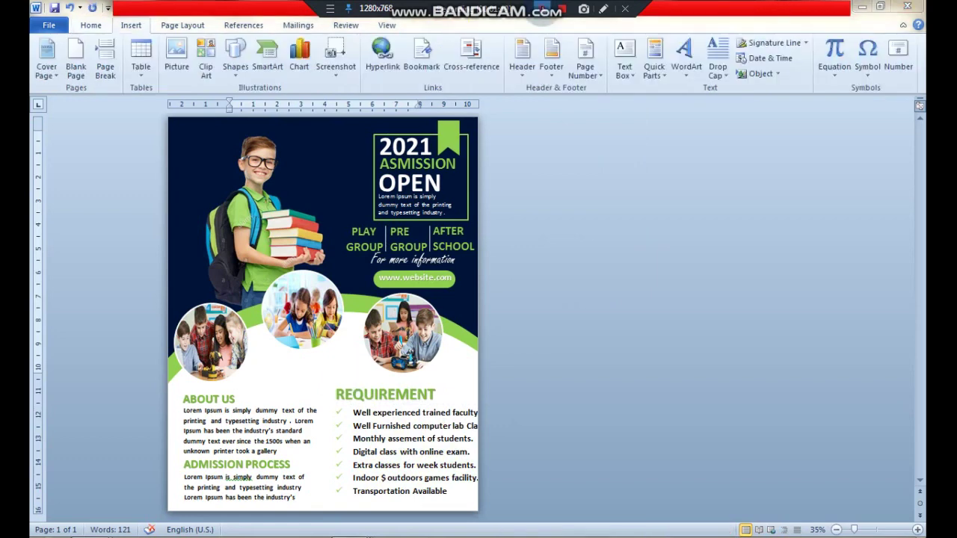
pyautogui.click(176, 54)
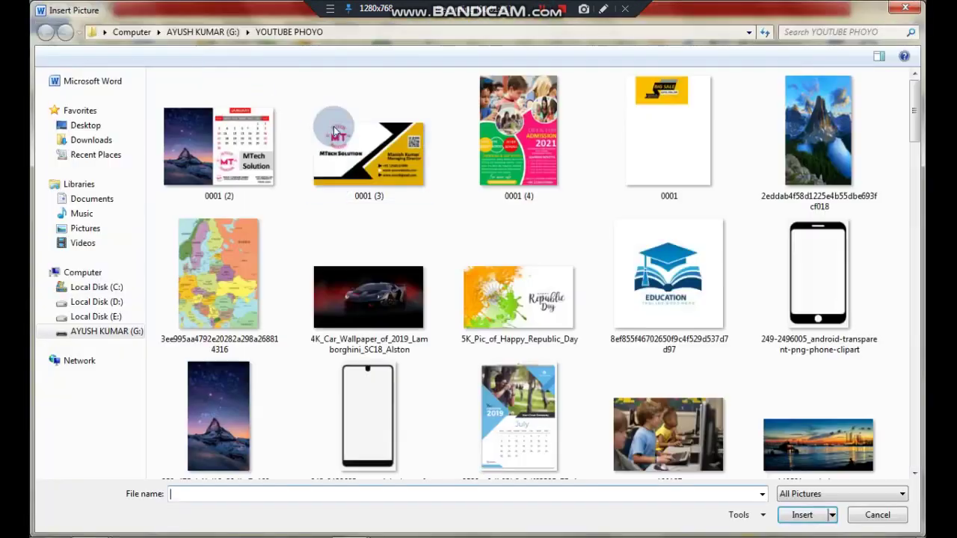
pyautogui.click(637, 236)
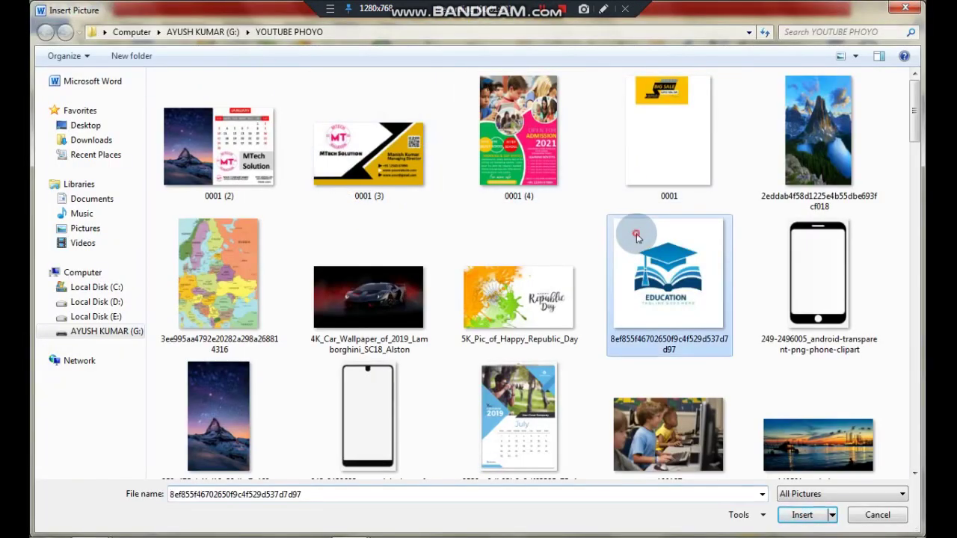
pyautogui.doubleClick(637, 237)
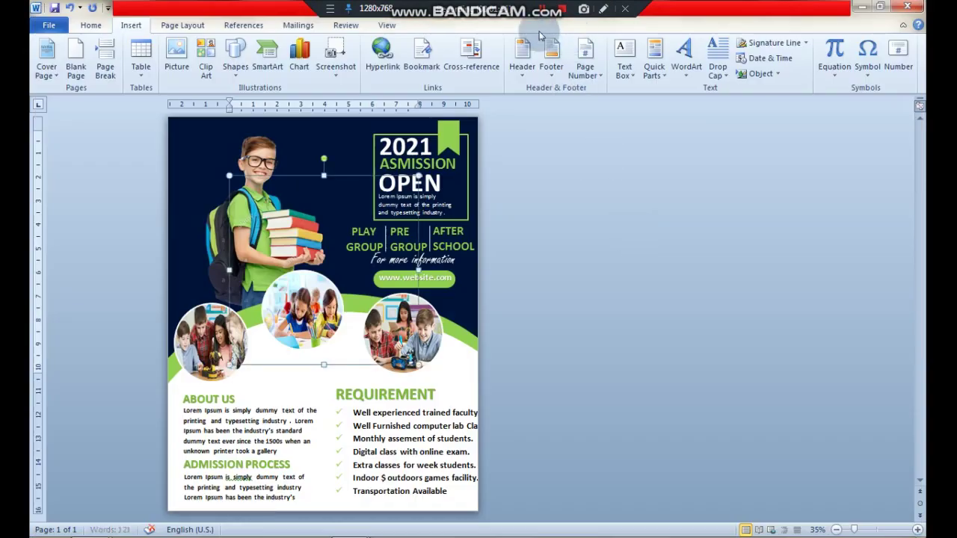
# Step: Set the logo to In Front of Text and start Remove Background
pyautogui.click(669, 60)
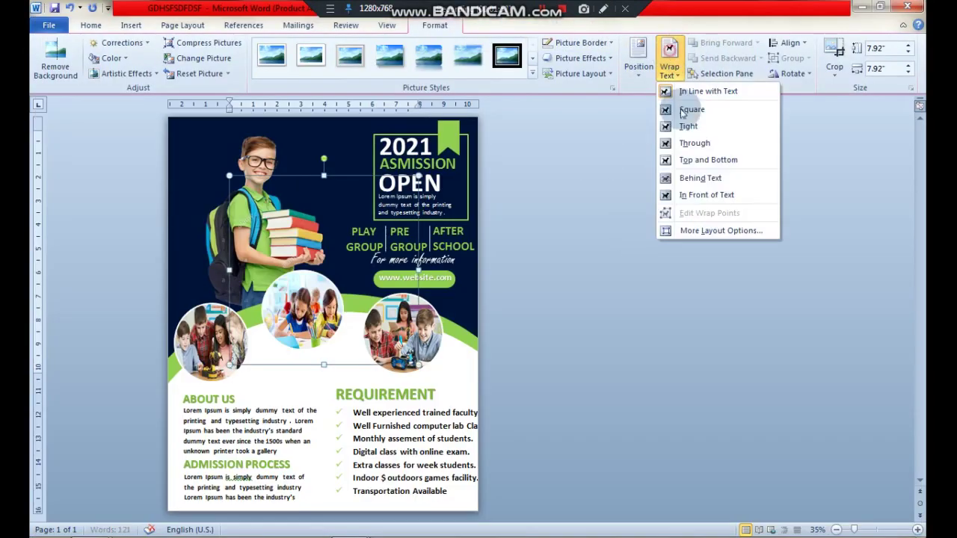
pyautogui.click(683, 196)
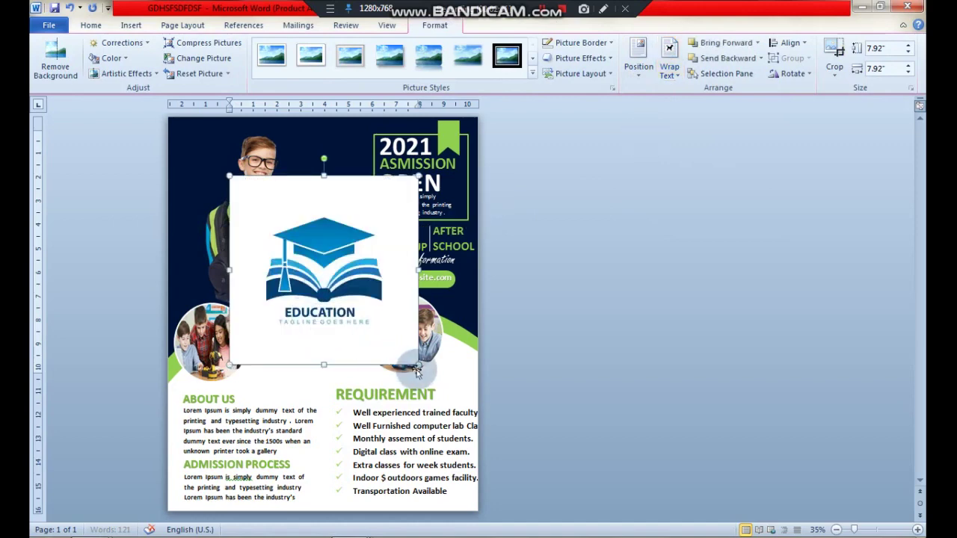
pyautogui.click(55, 61)
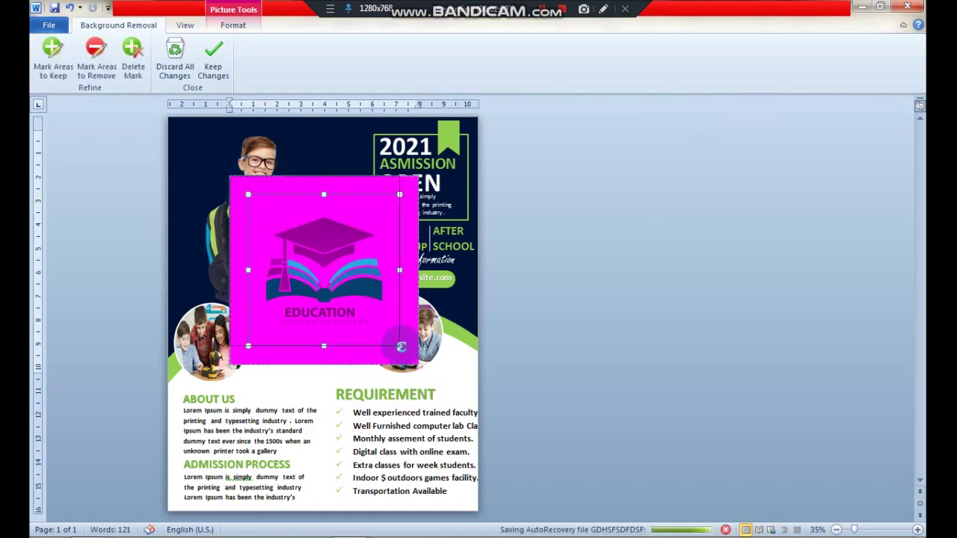
# Step: Keep the background removal and shrink the cap logo into the top-left corner
pyautogui.click(420, 361)
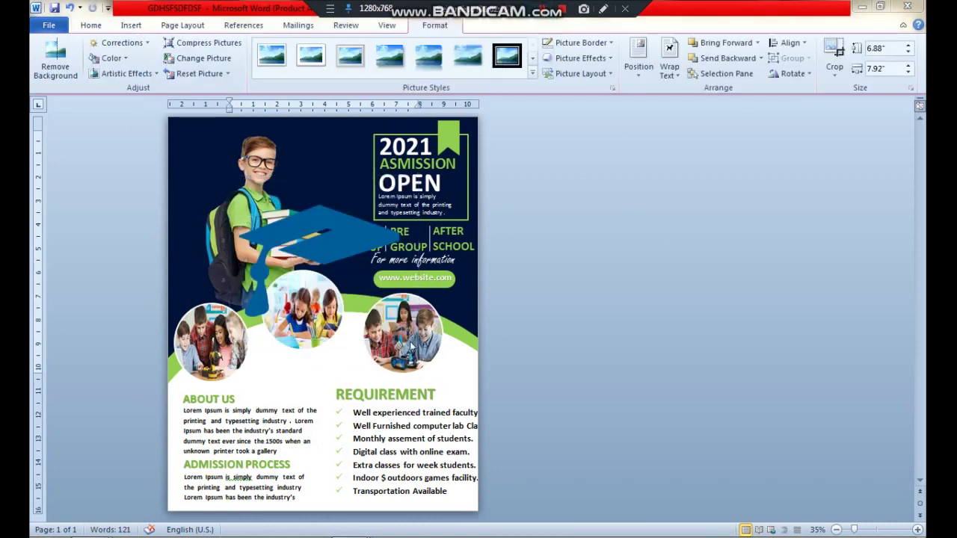
pyautogui.click(411, 342)
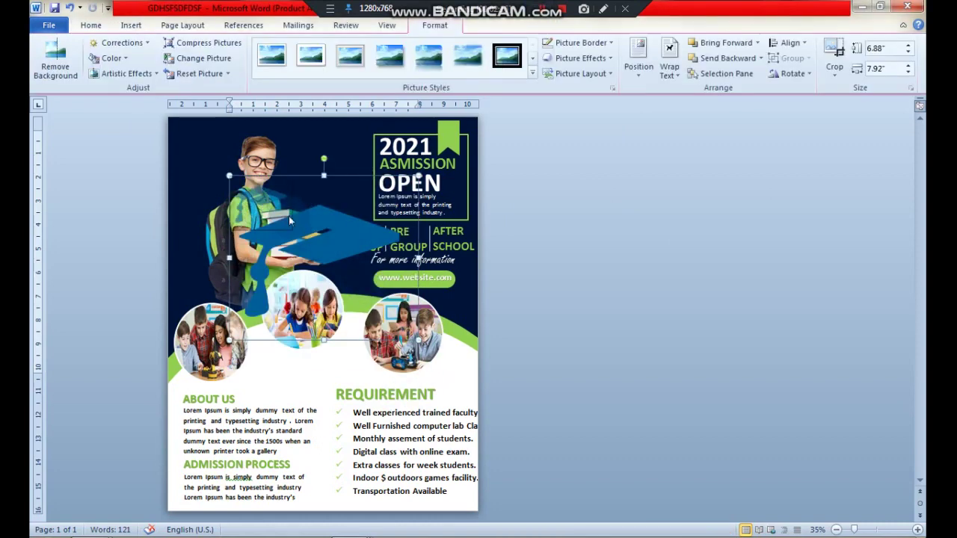
pyautogui.moveTo(285, 216); pyautogui.dragTo(221, 141)
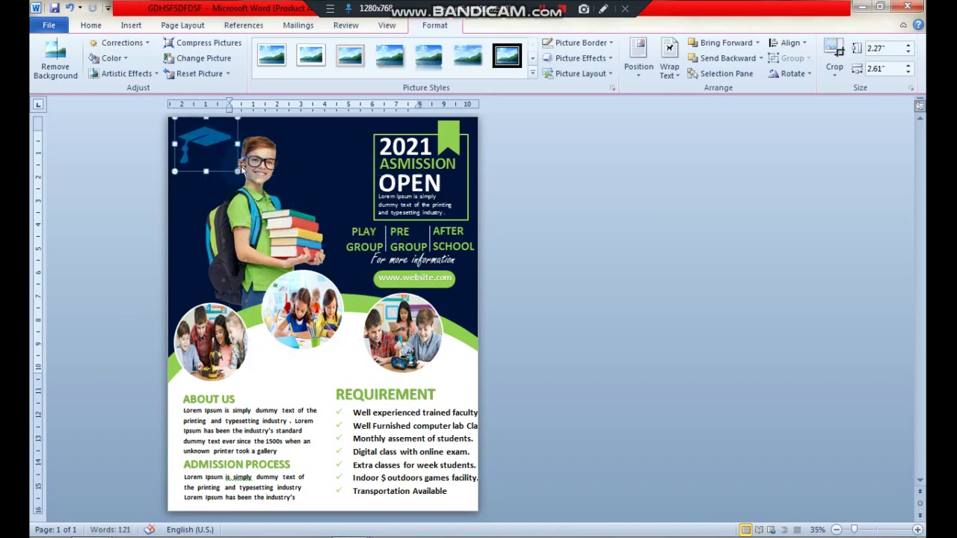
# Step: Recolour the cap logo white and resize it to about 1.41" x 1.62"
pyautogui.click(111, 58)
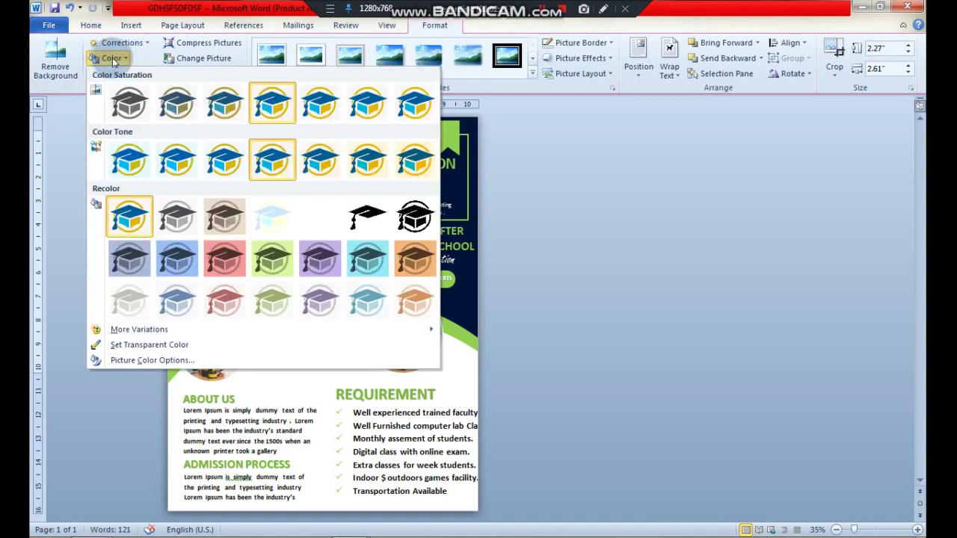
pyautogui.click(318, 218)
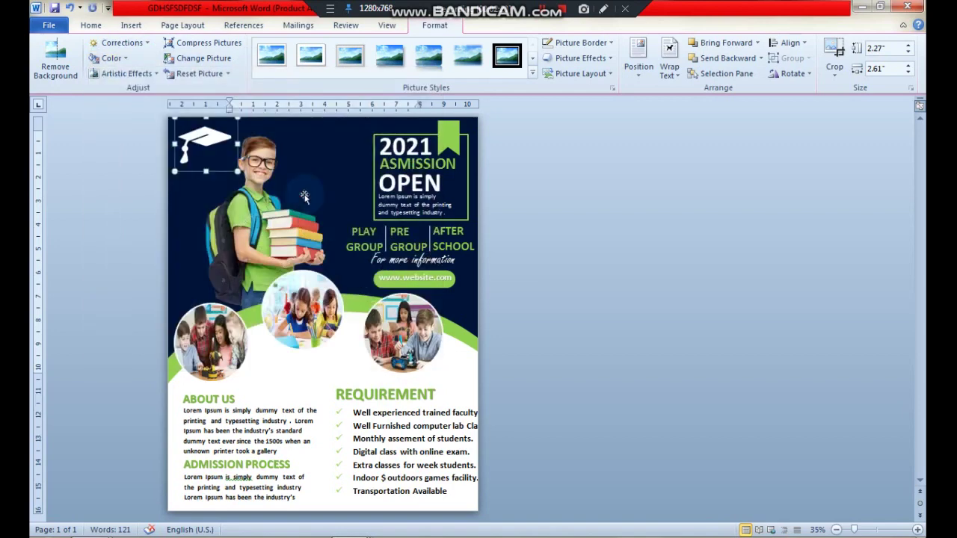
pyautogui.moveTo(217, 150); pyautogui.dragTo(200, 132)
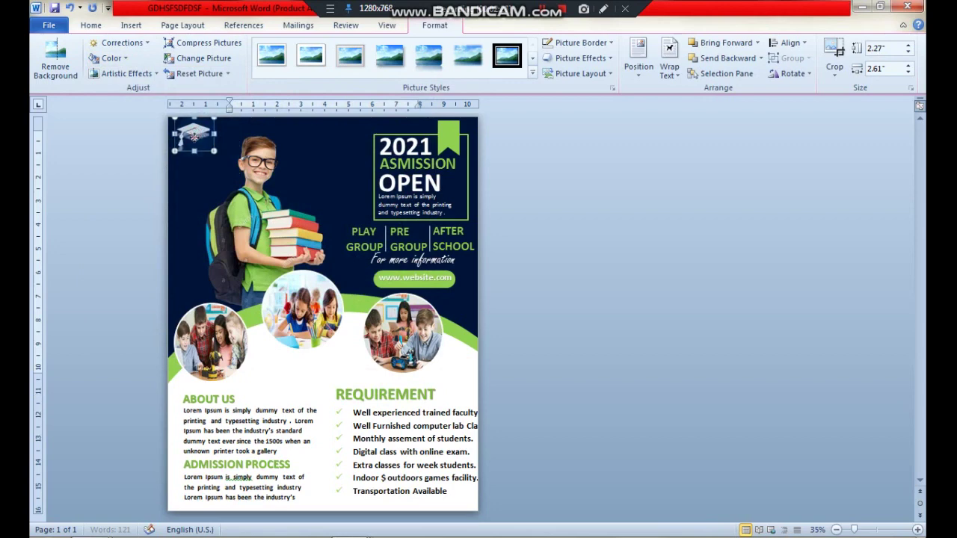
pyautogui.click(534, 164)
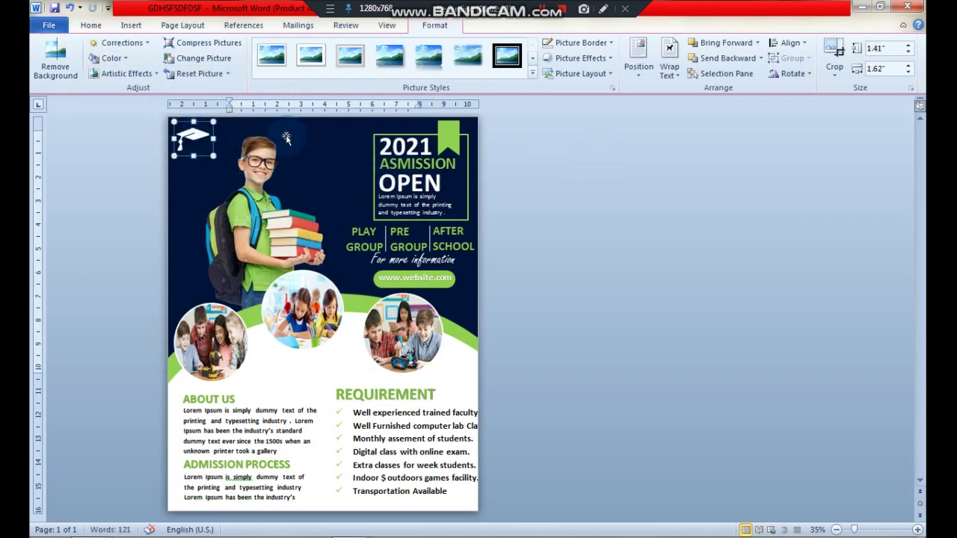
pyautogui.click(504, 138)
pyautogui.click(131, 25)
# Step: Add a WordArt box with the two-line school name INT JUNIOR SCHOOL
pyautogui.click(686, 58)
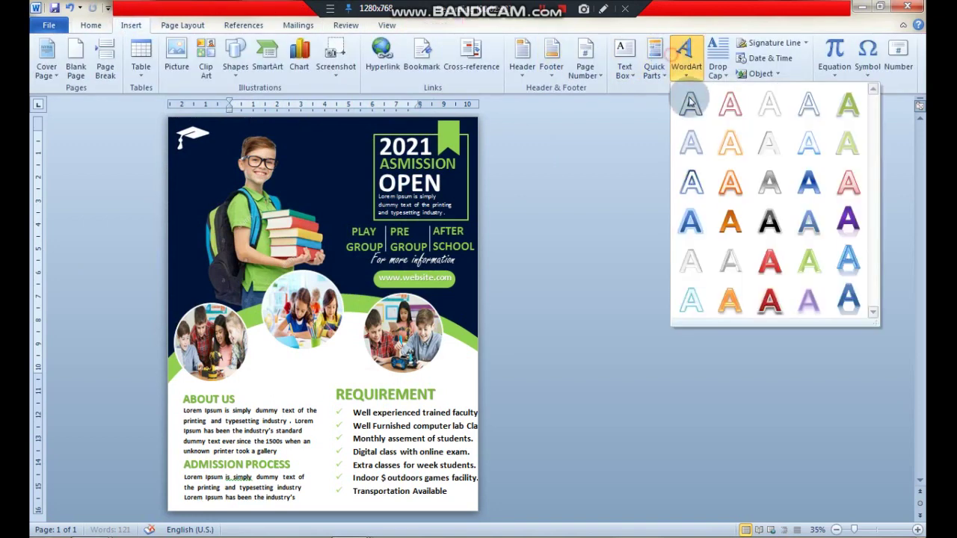
pyautogui.click(690, 103)
pyautogui.write('INT JUNIOR SCHOOL')
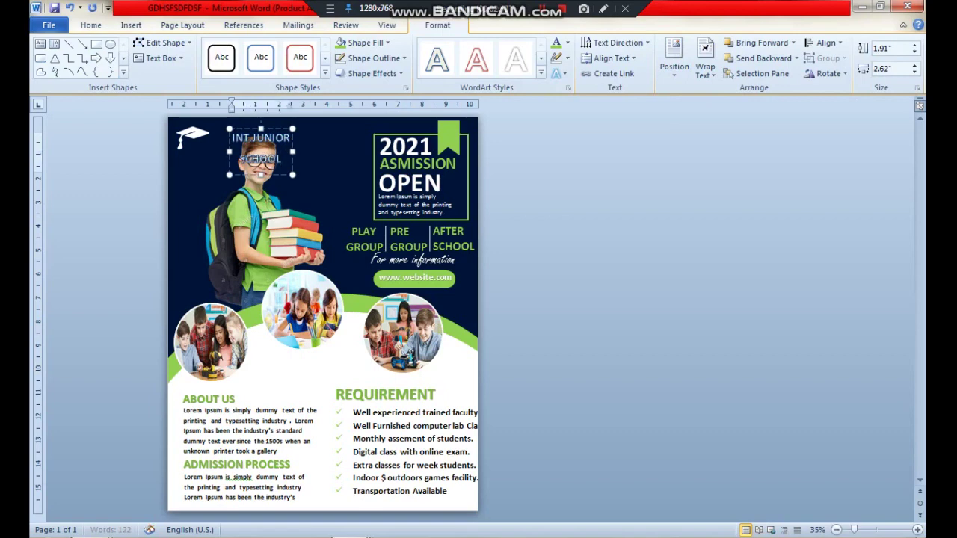
pyautogui.moveTo(278, 158); pyautogui.dragTo(232, 137)
# Step: Set the school name's line spacing to 1.0
pyautogui.click(91, 25)
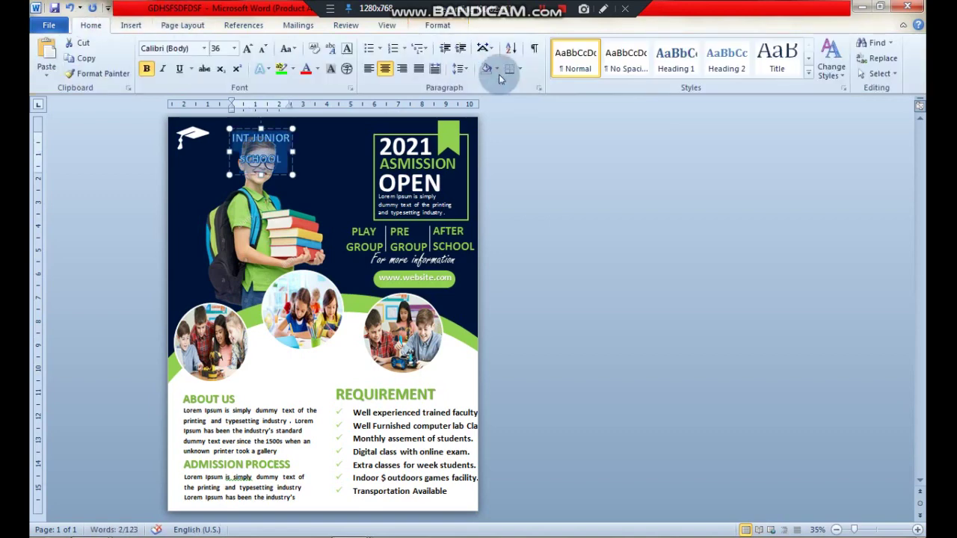
pyautogui.click(460, 69)
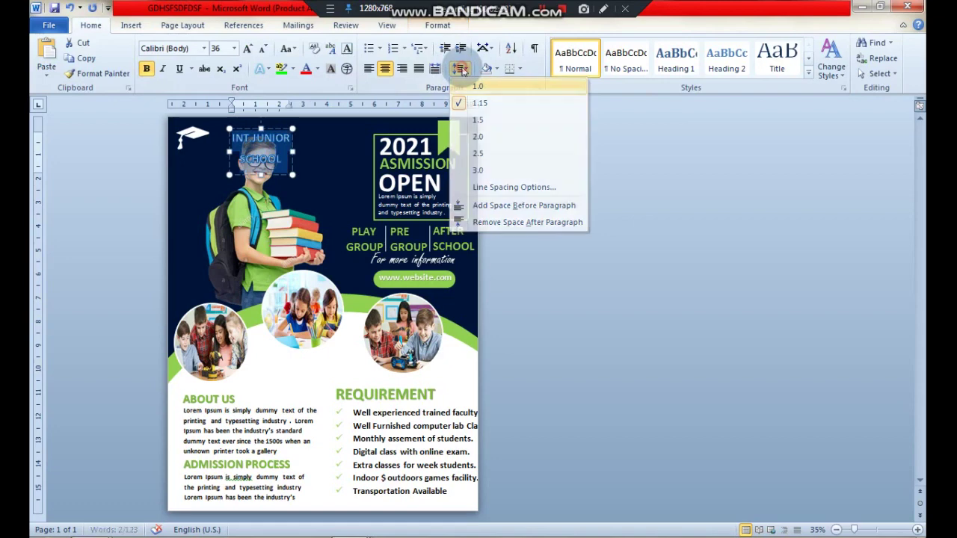
pyautogui.press('Return')
pyautogui.click(461, 69)
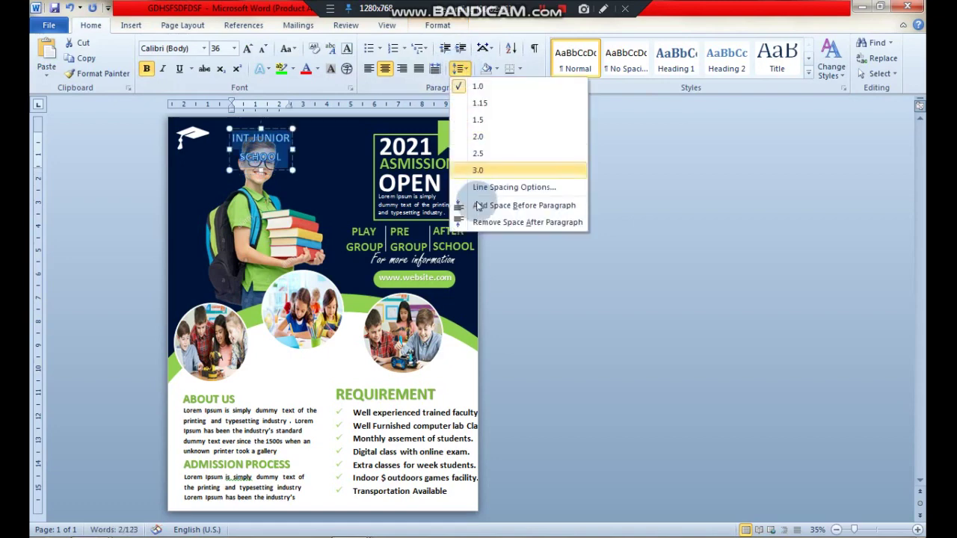
pyautogui.click(484, 223)
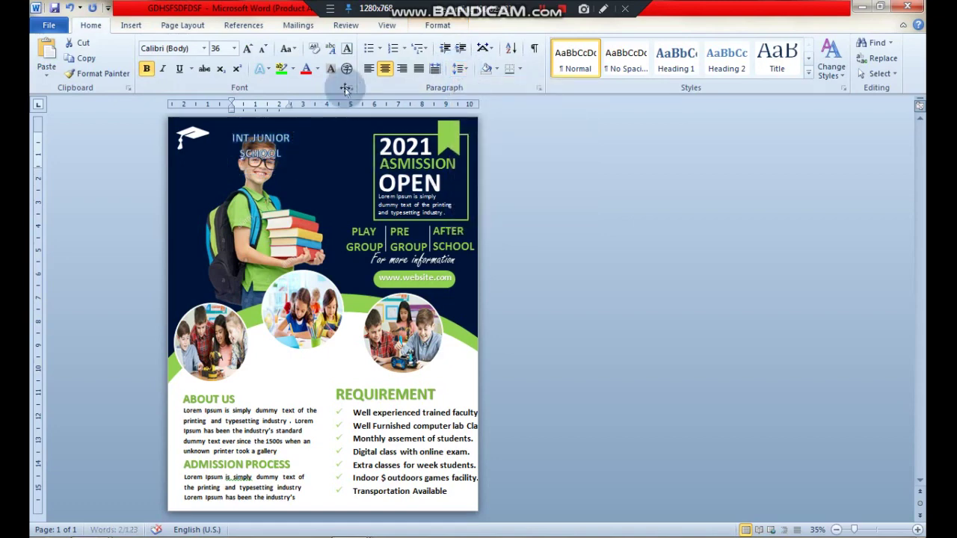
# Step: Left-align the school name and make it white with no outline
pyautogui.click(370, 69)
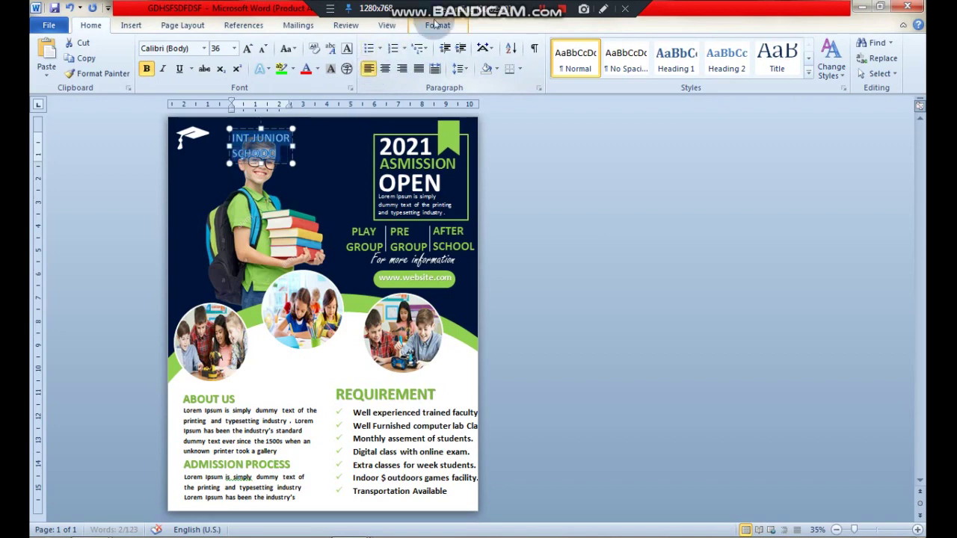
pyautogui.click(439, 24)
pyautogui.click(567, 42)
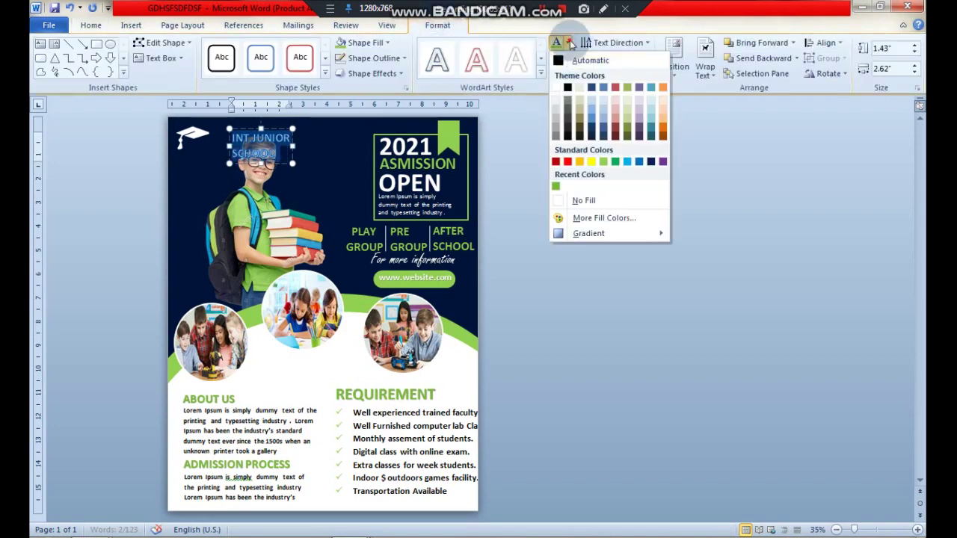
pyautogui.click(556, 88)
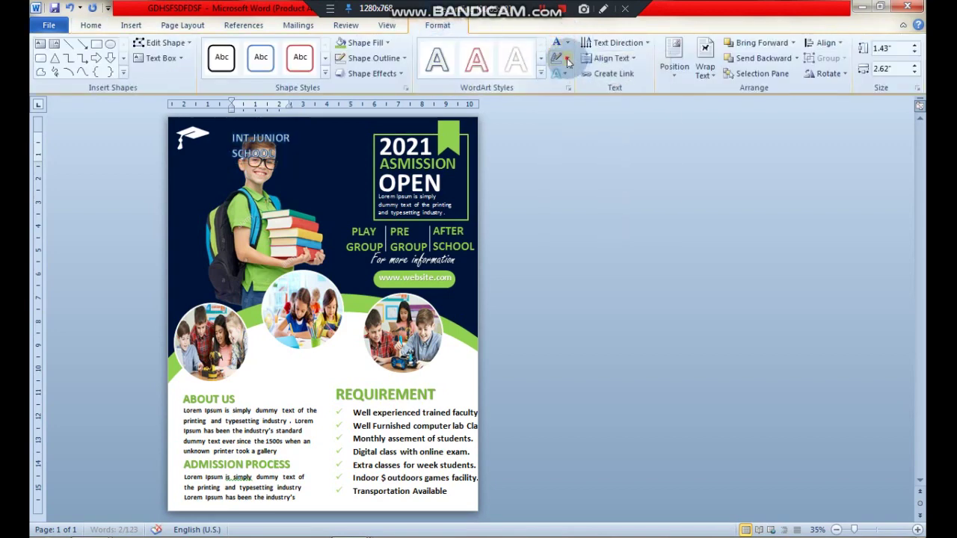
pyautogui.click(566, 59)
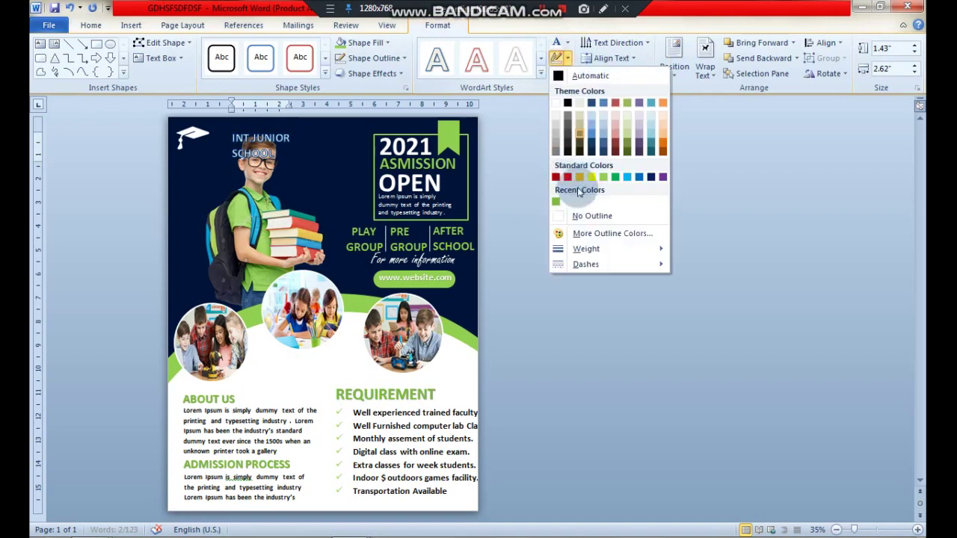
pyautogui.click(284, 159)
# Step: Move the school name beneath the cap logo and set it to 28 pt
pyautogui.click(275, 141)
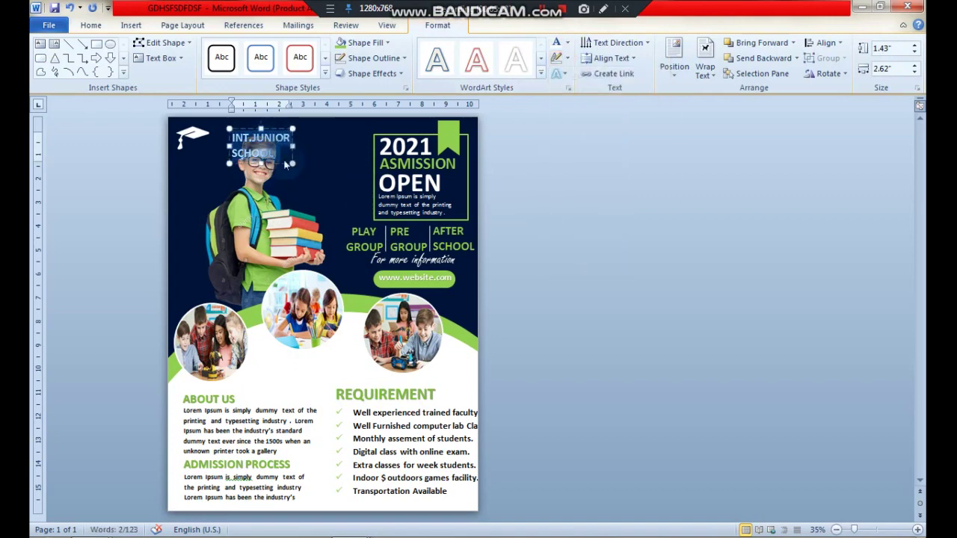
pyautogui.click(258, 159)
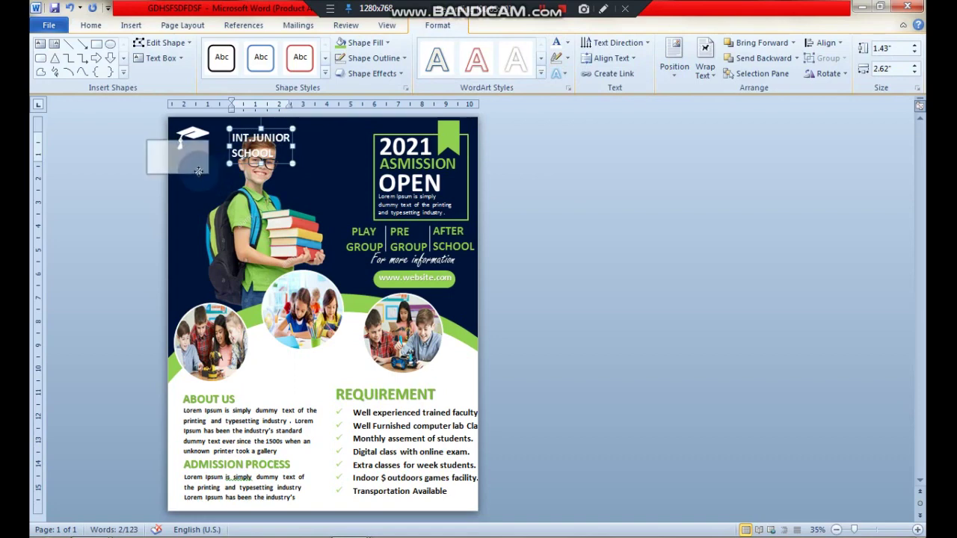
pyautogui.moveTo(251, 169)
pyautogui.mouseDown()
pyautogui.moveTo(215, 171)
pyautogui.moveTo(225, 174)
pyautogui.mouseUp()
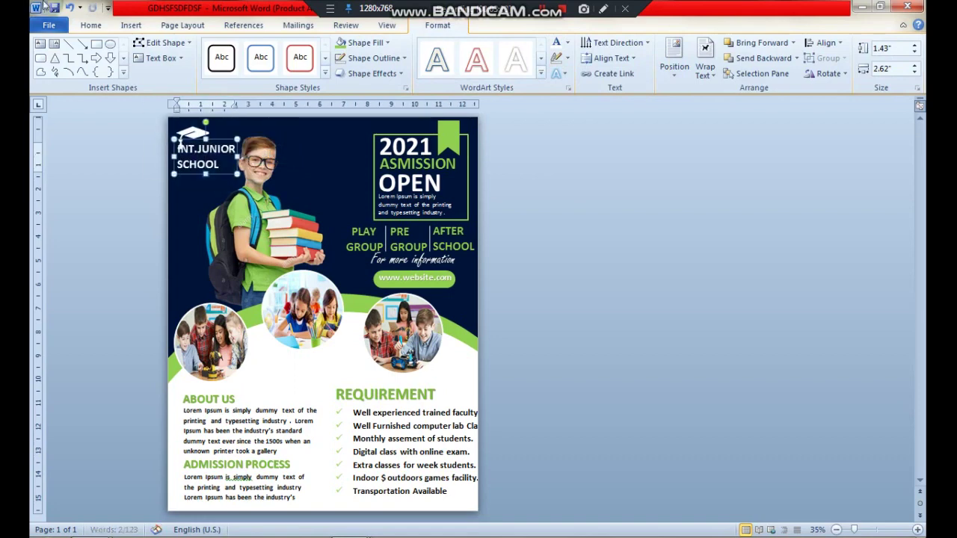
pyautogui.click(90, 24)
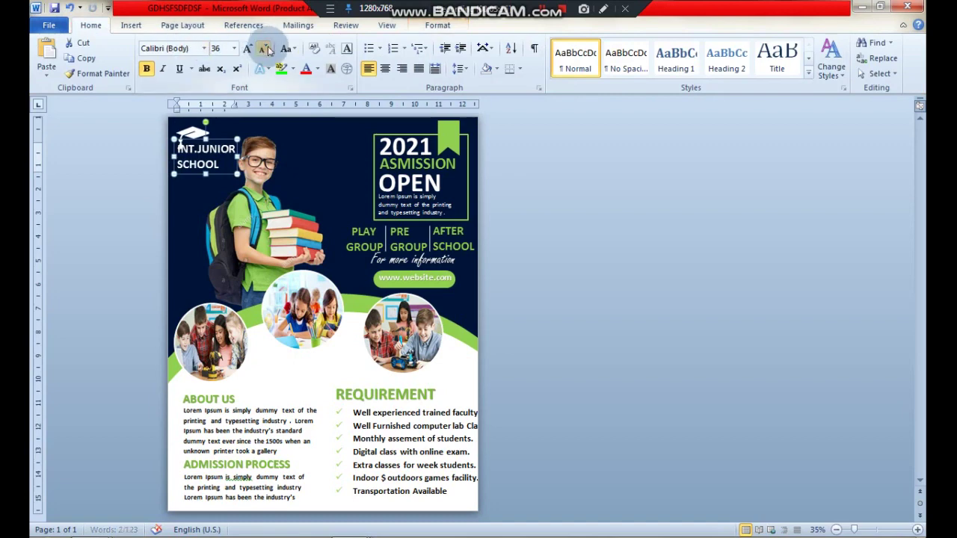
pyautogui.click(264, 49)
pyautogui.moveTo(179, 144); pyautogui.dragTo(187, 144)
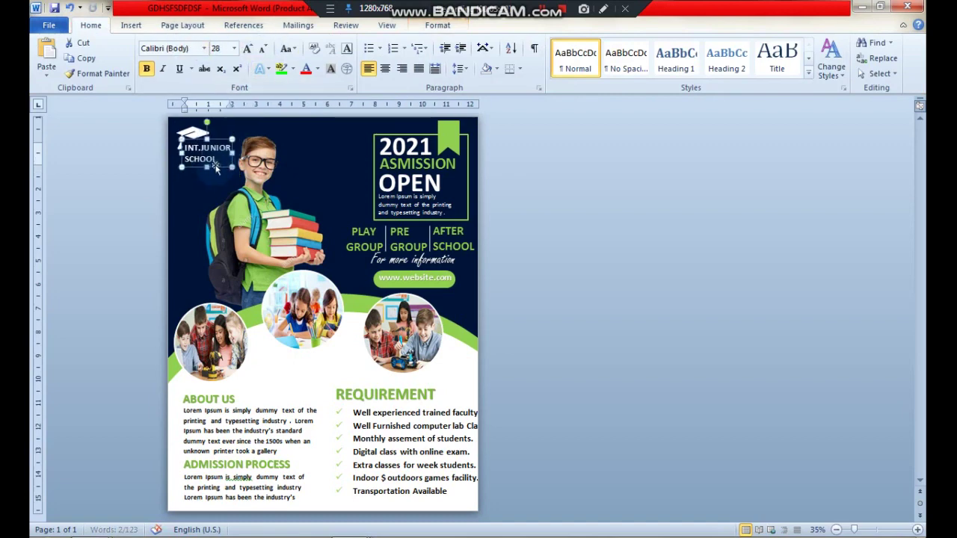
pyautogui.click(320, 173)
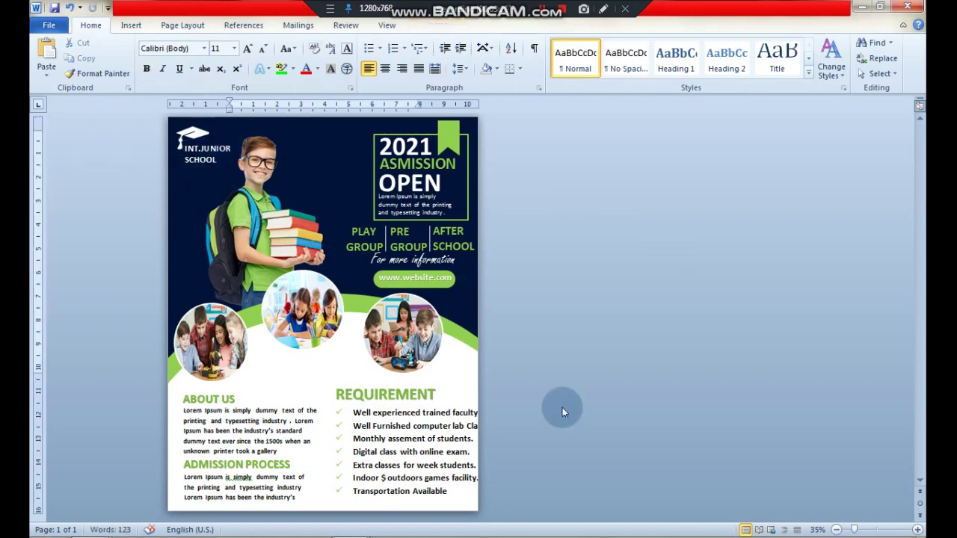